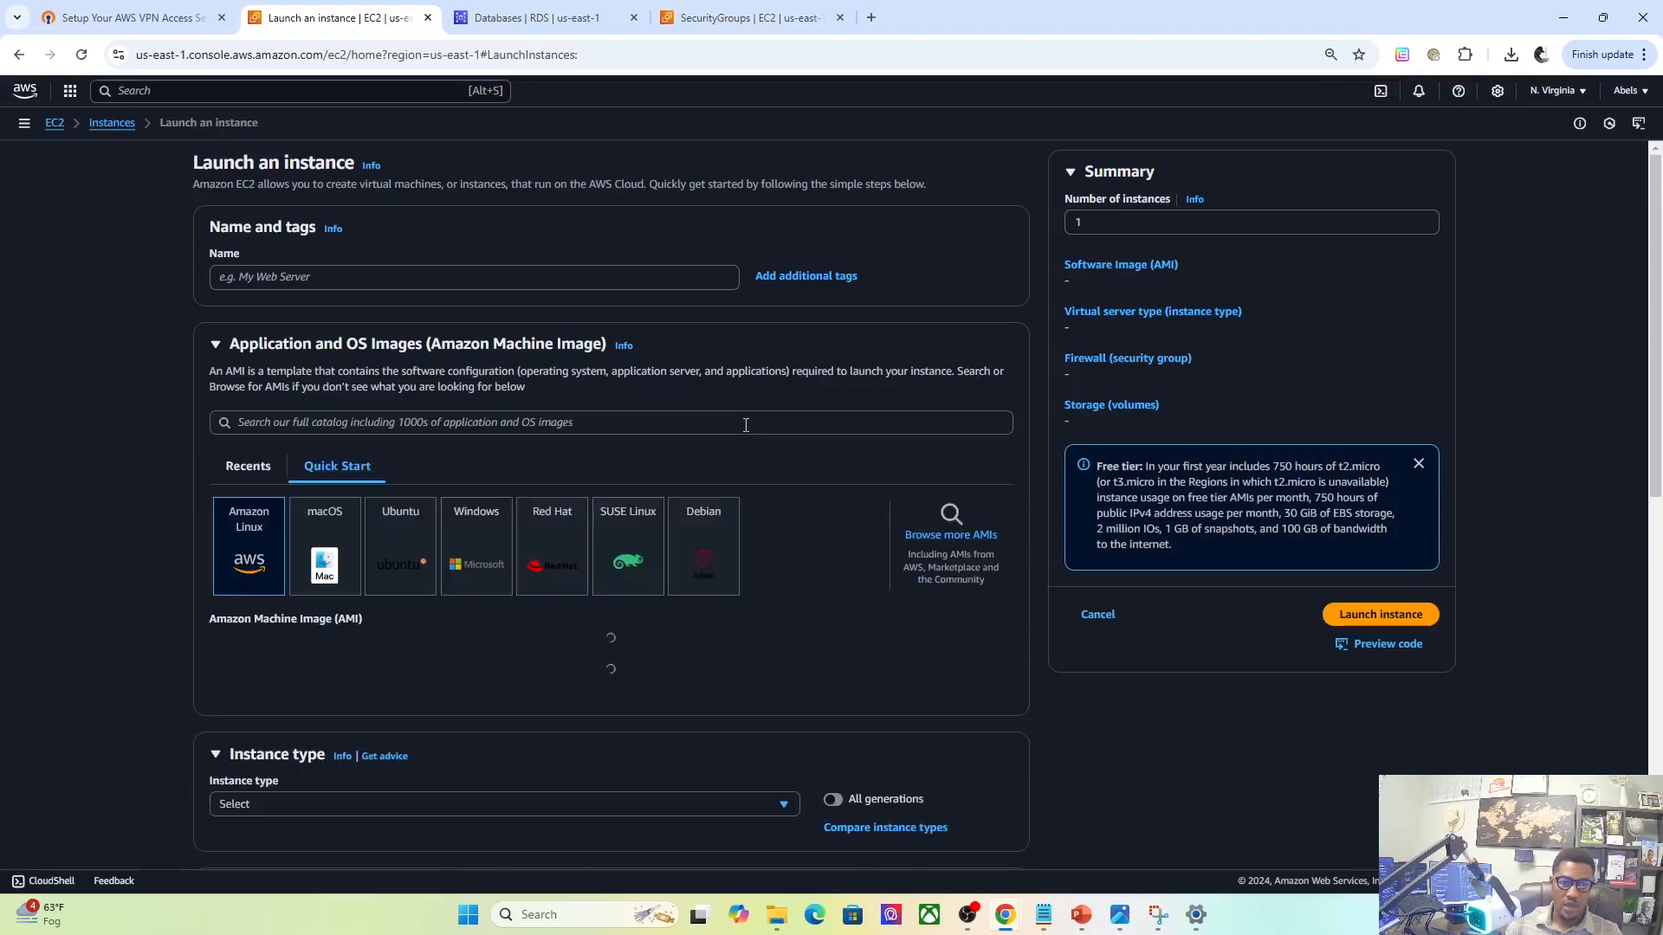
Search the full AMI catalog for OPENVPN
click(952, 535)
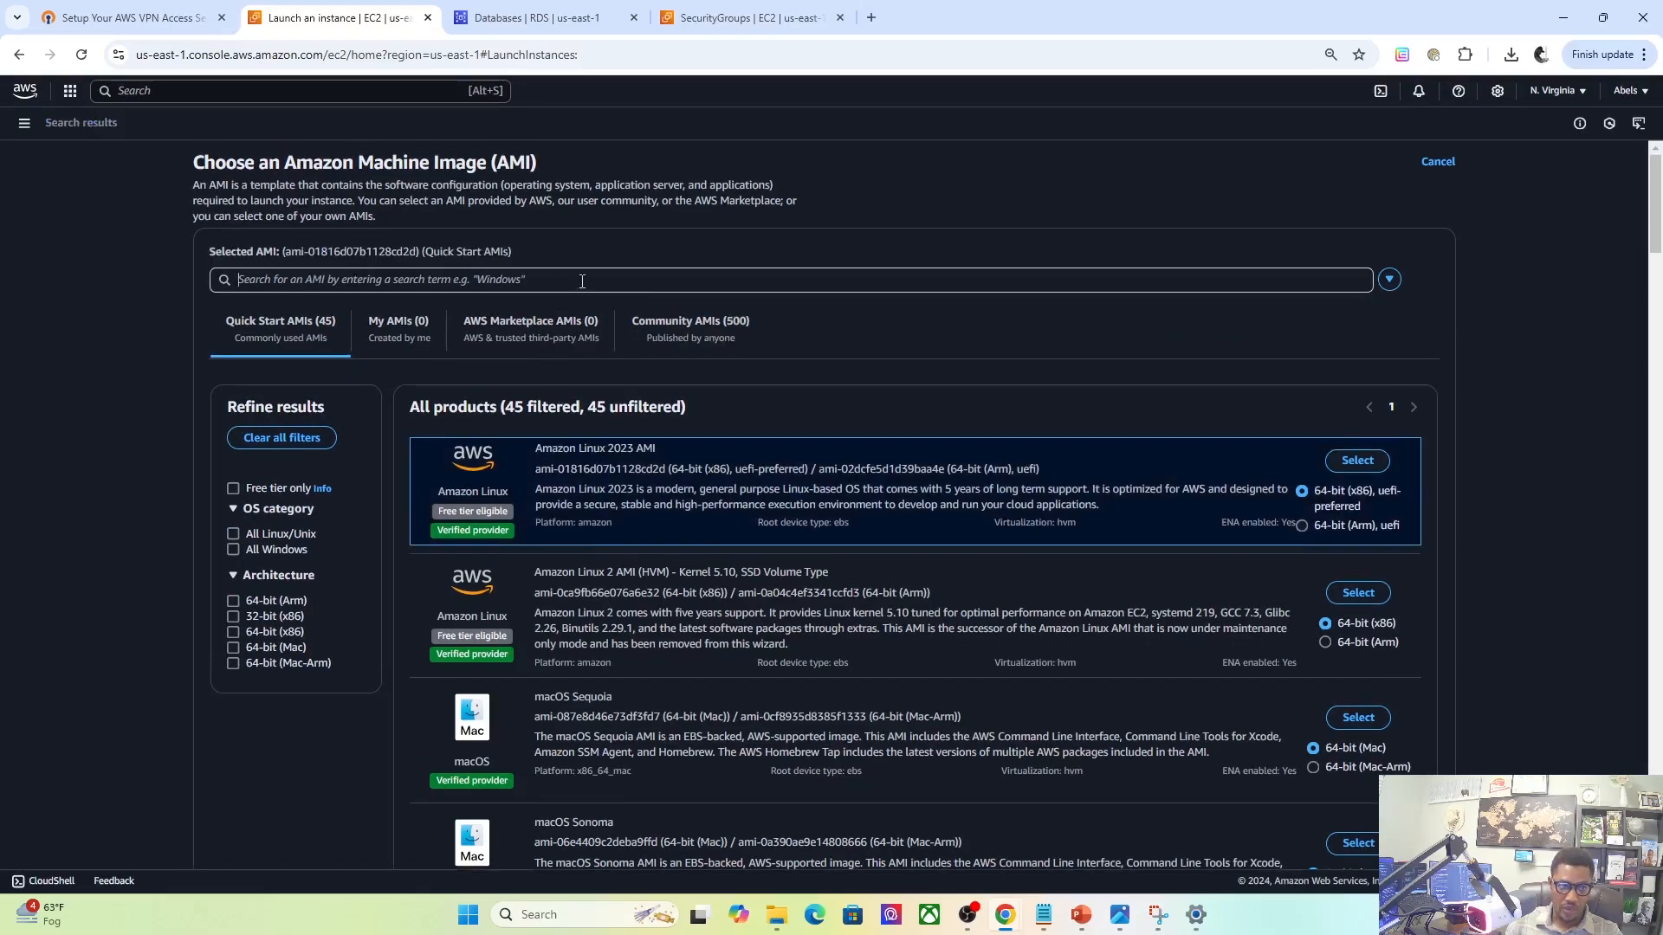
click(582, 281)
text(OPENVPN)
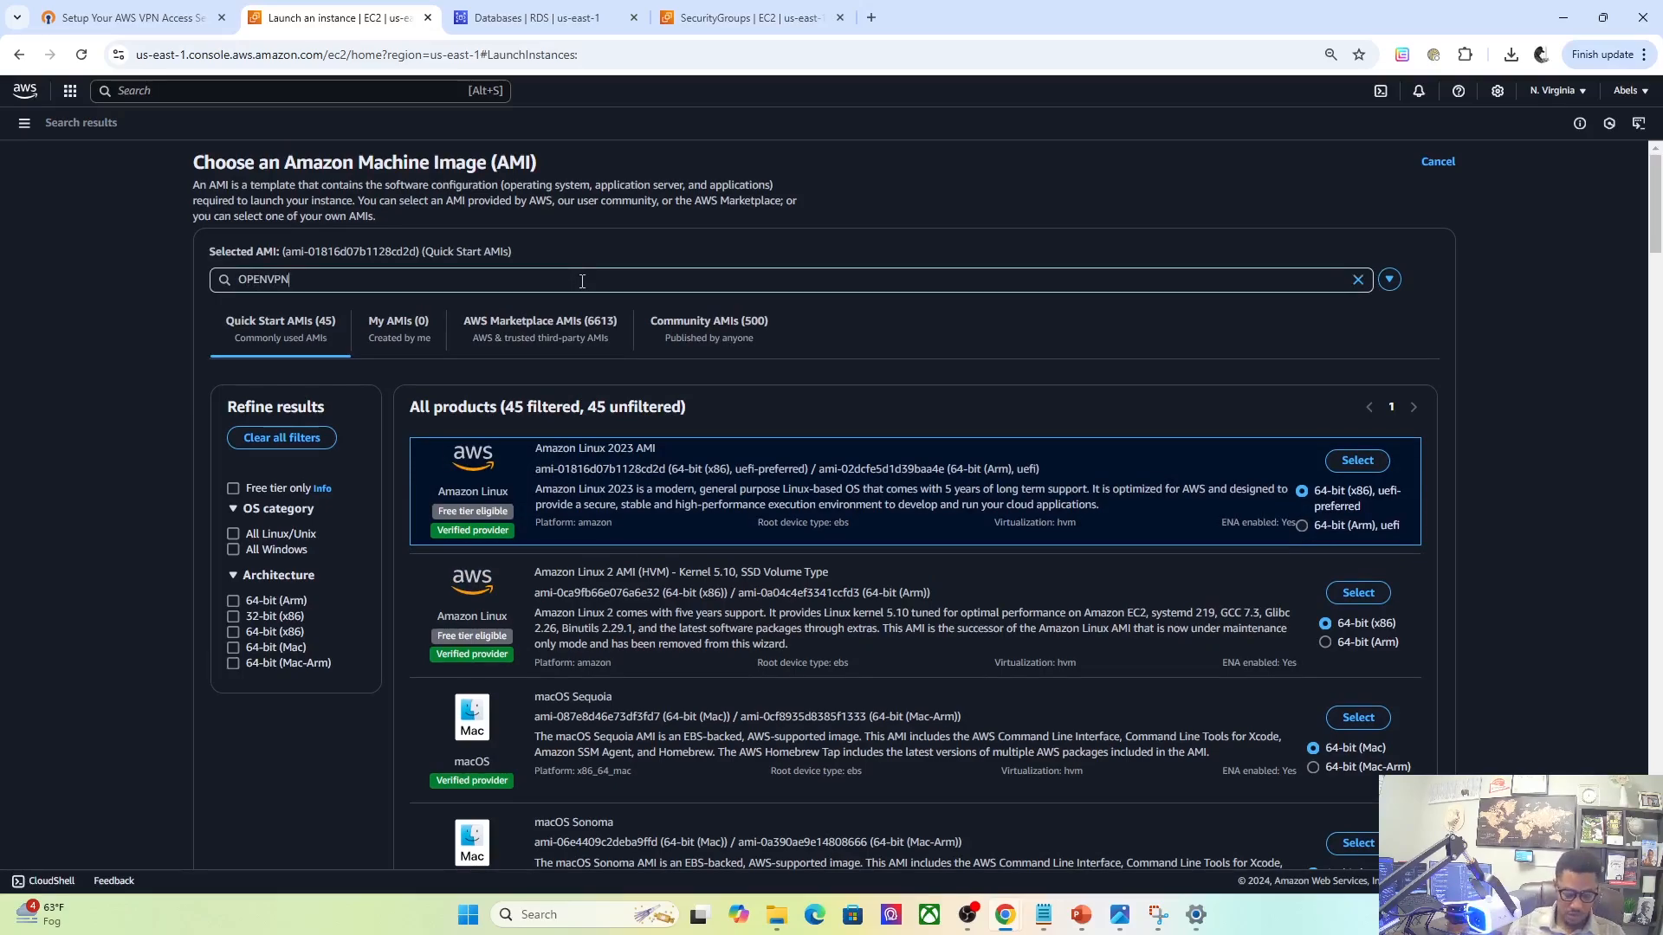
key(Return)
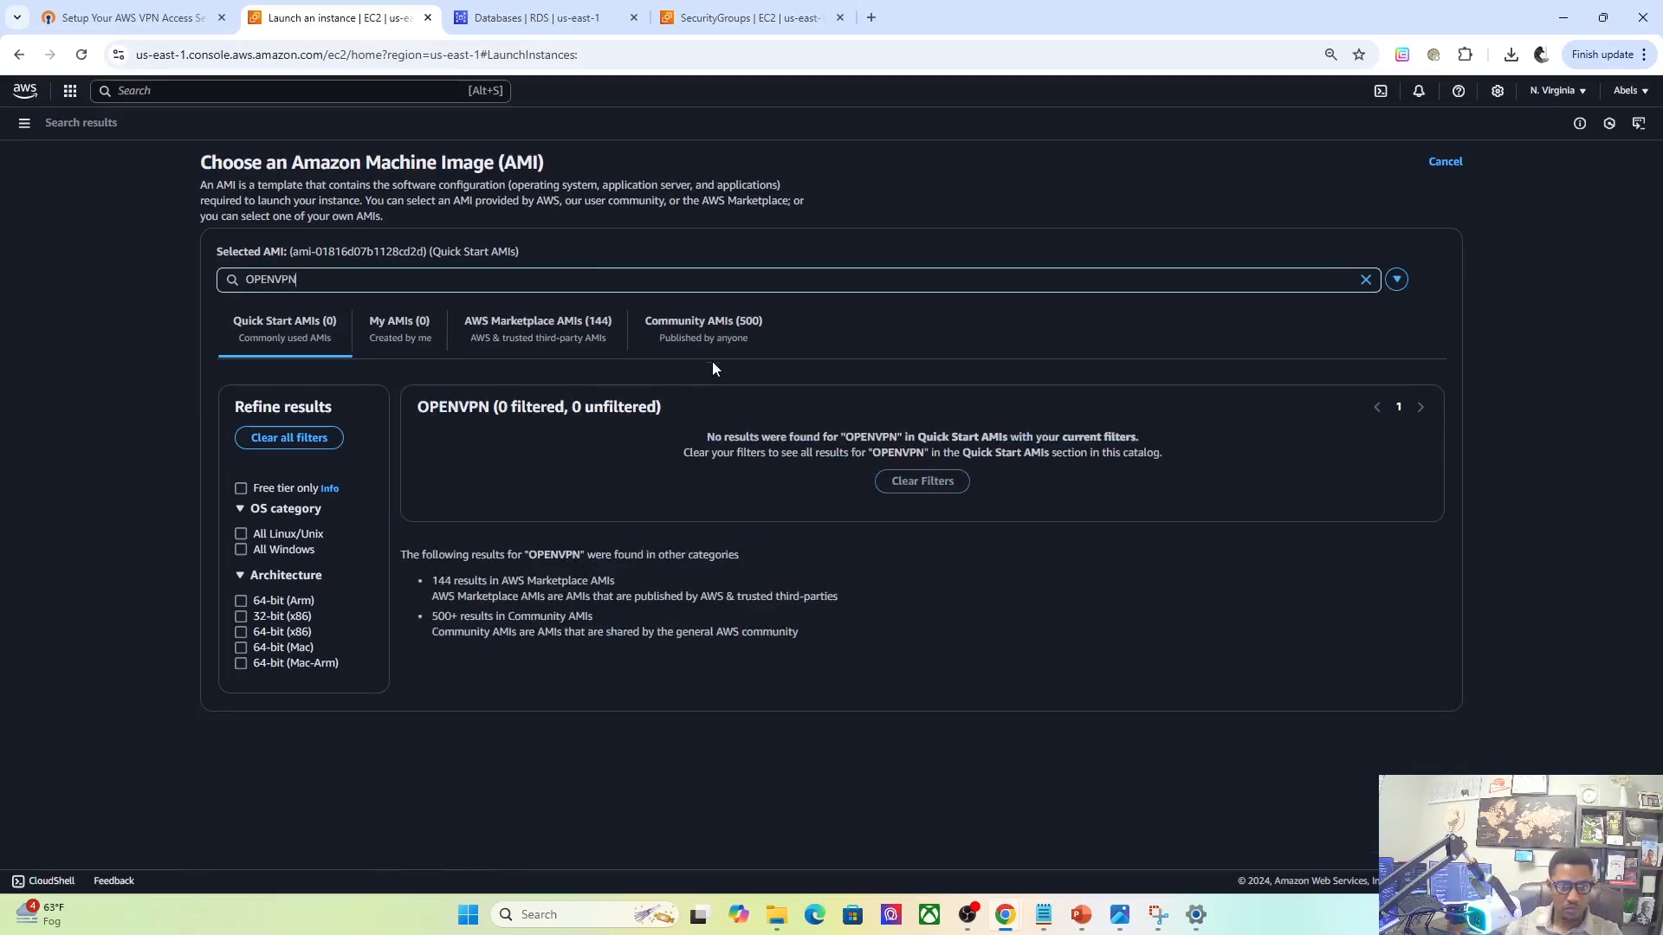
Select the OpenVPN Access Server Marketplace Image from the Community AMIs results
click(725, 318)
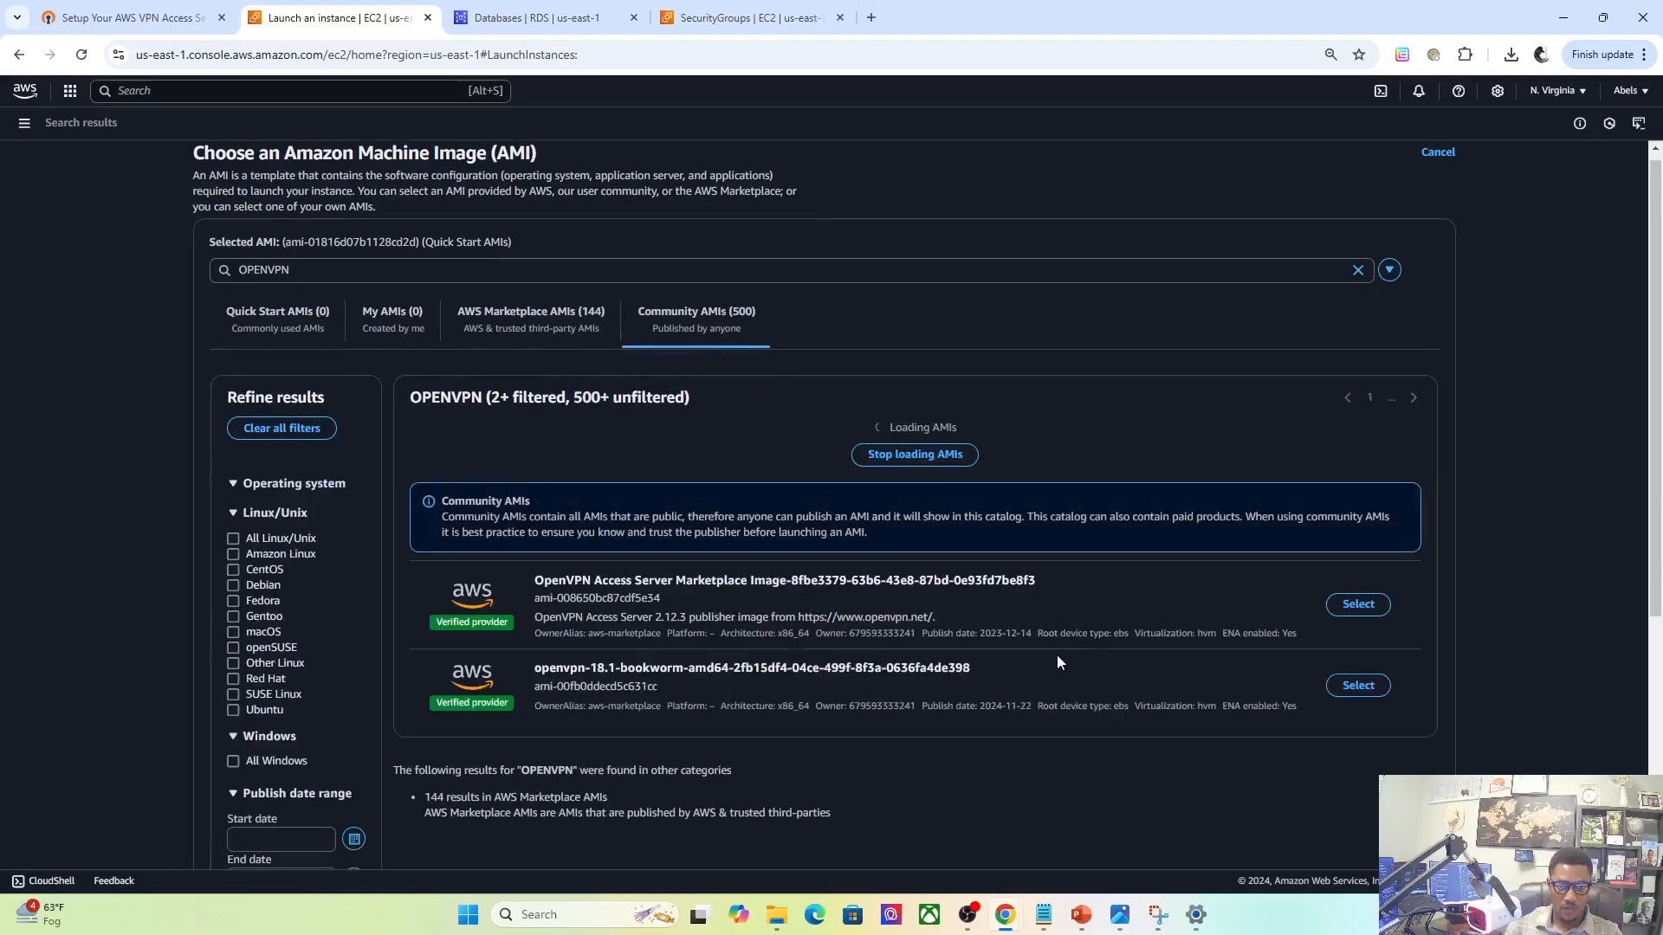
scroll(726, 628, down, 2)
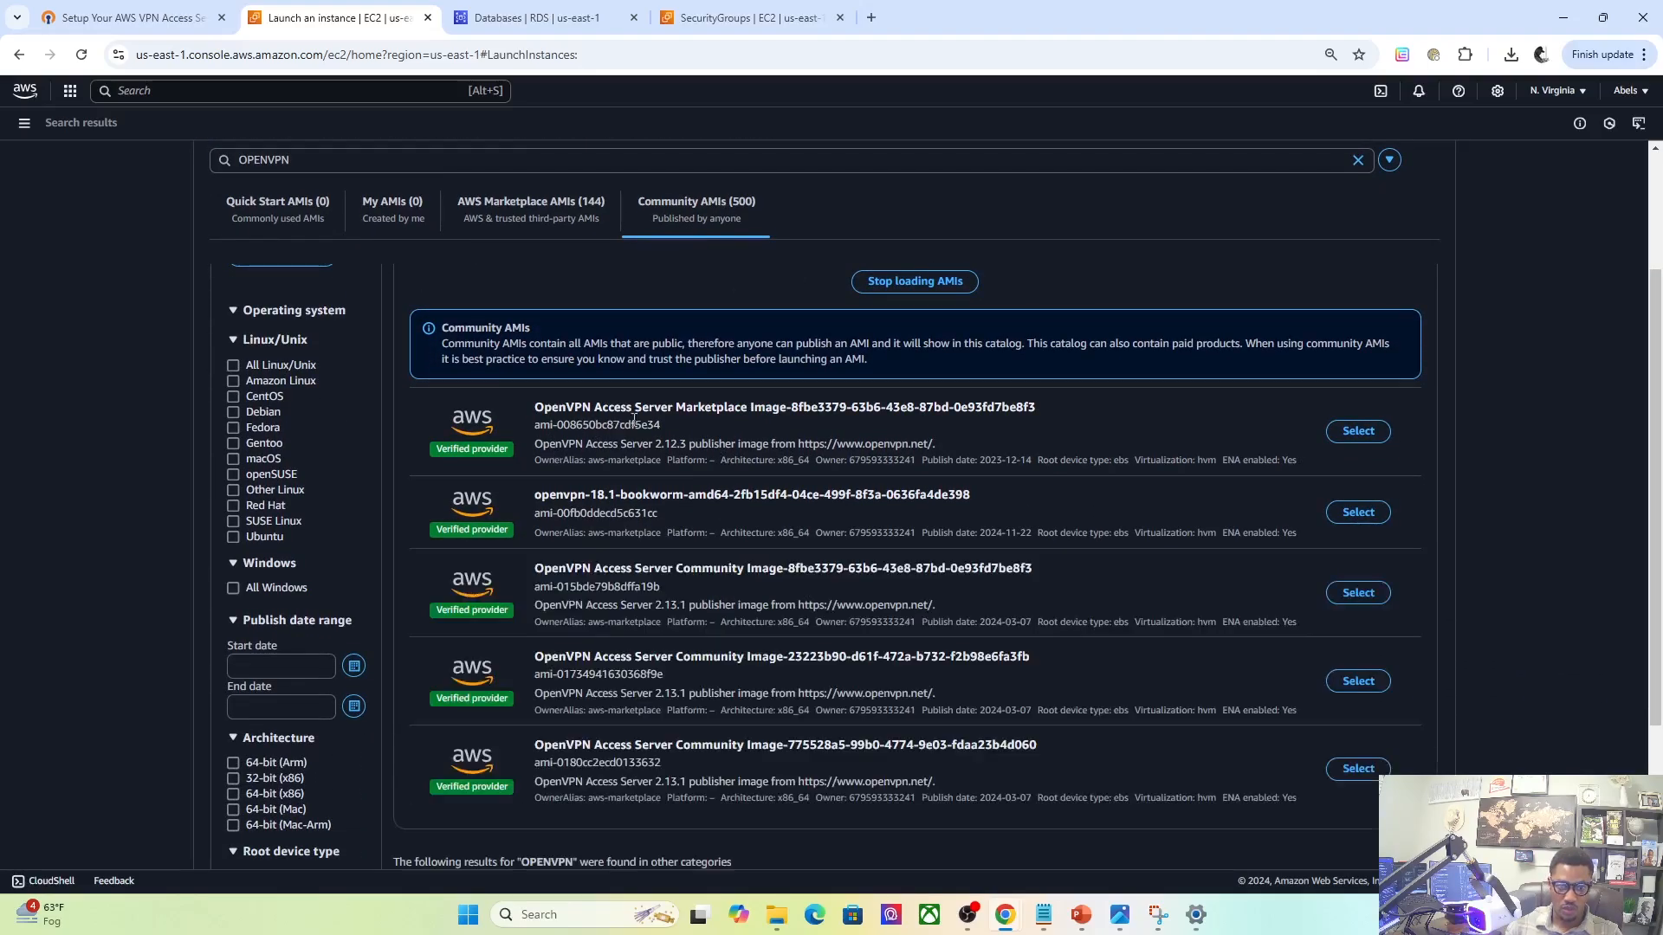
click(1356, 433)
scroll(710, 517, down, 3)
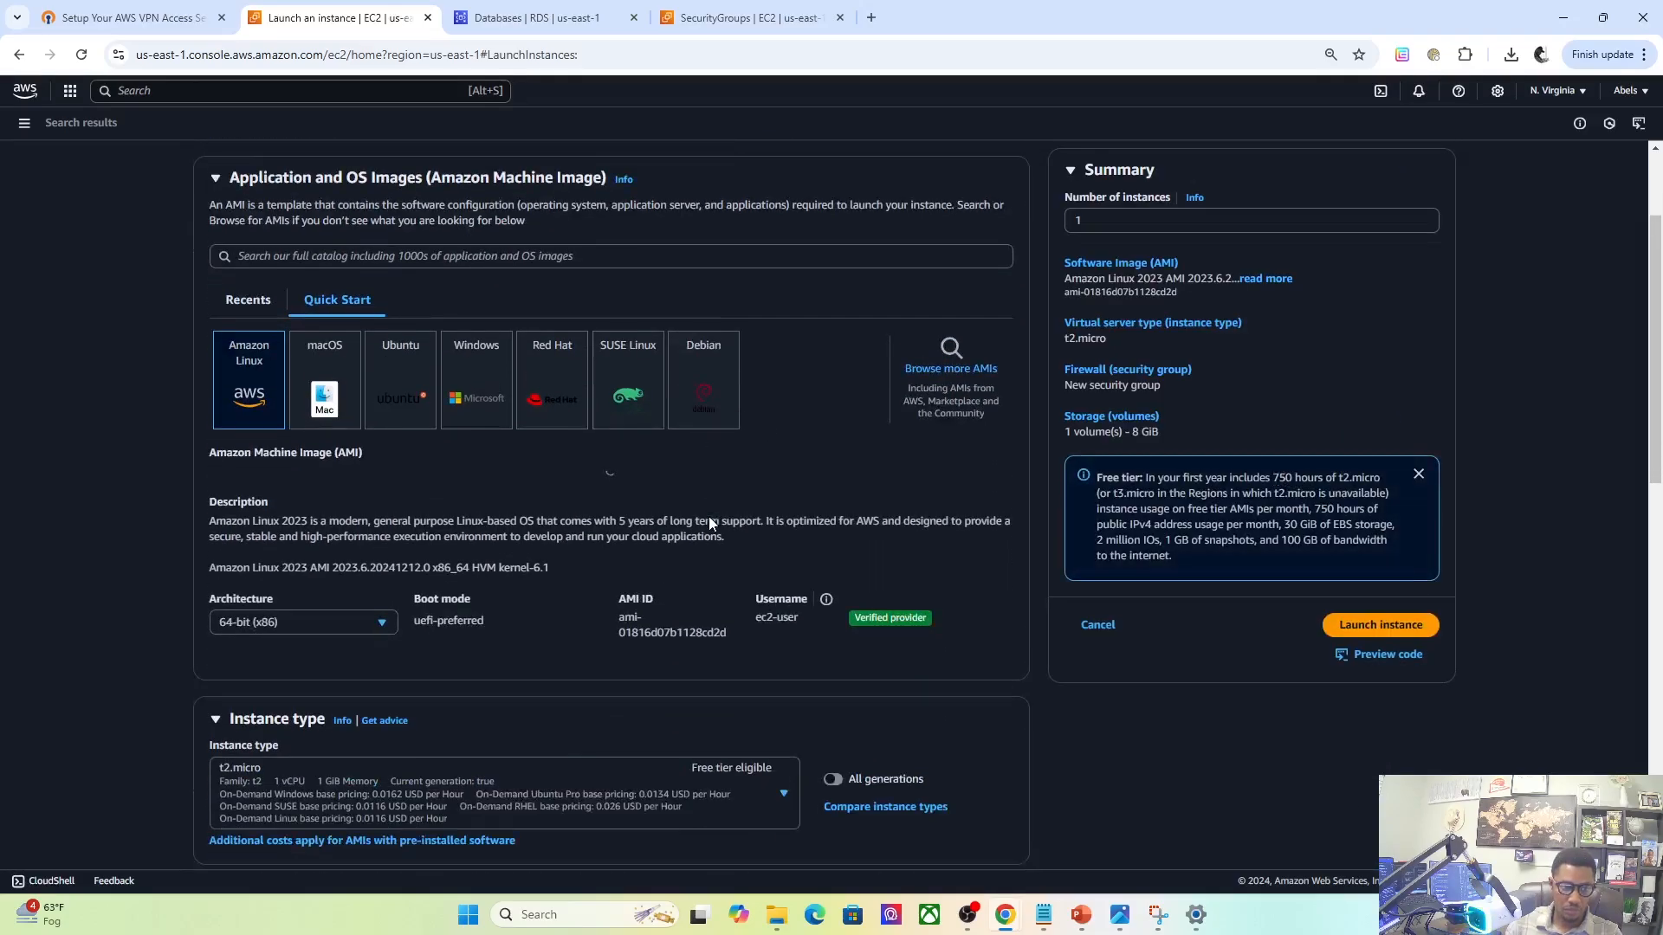
Review instance type, network settings and security group rules, then switch to the OpenVPN Amazon Cloud page
scroll(709, 509, down, 10)
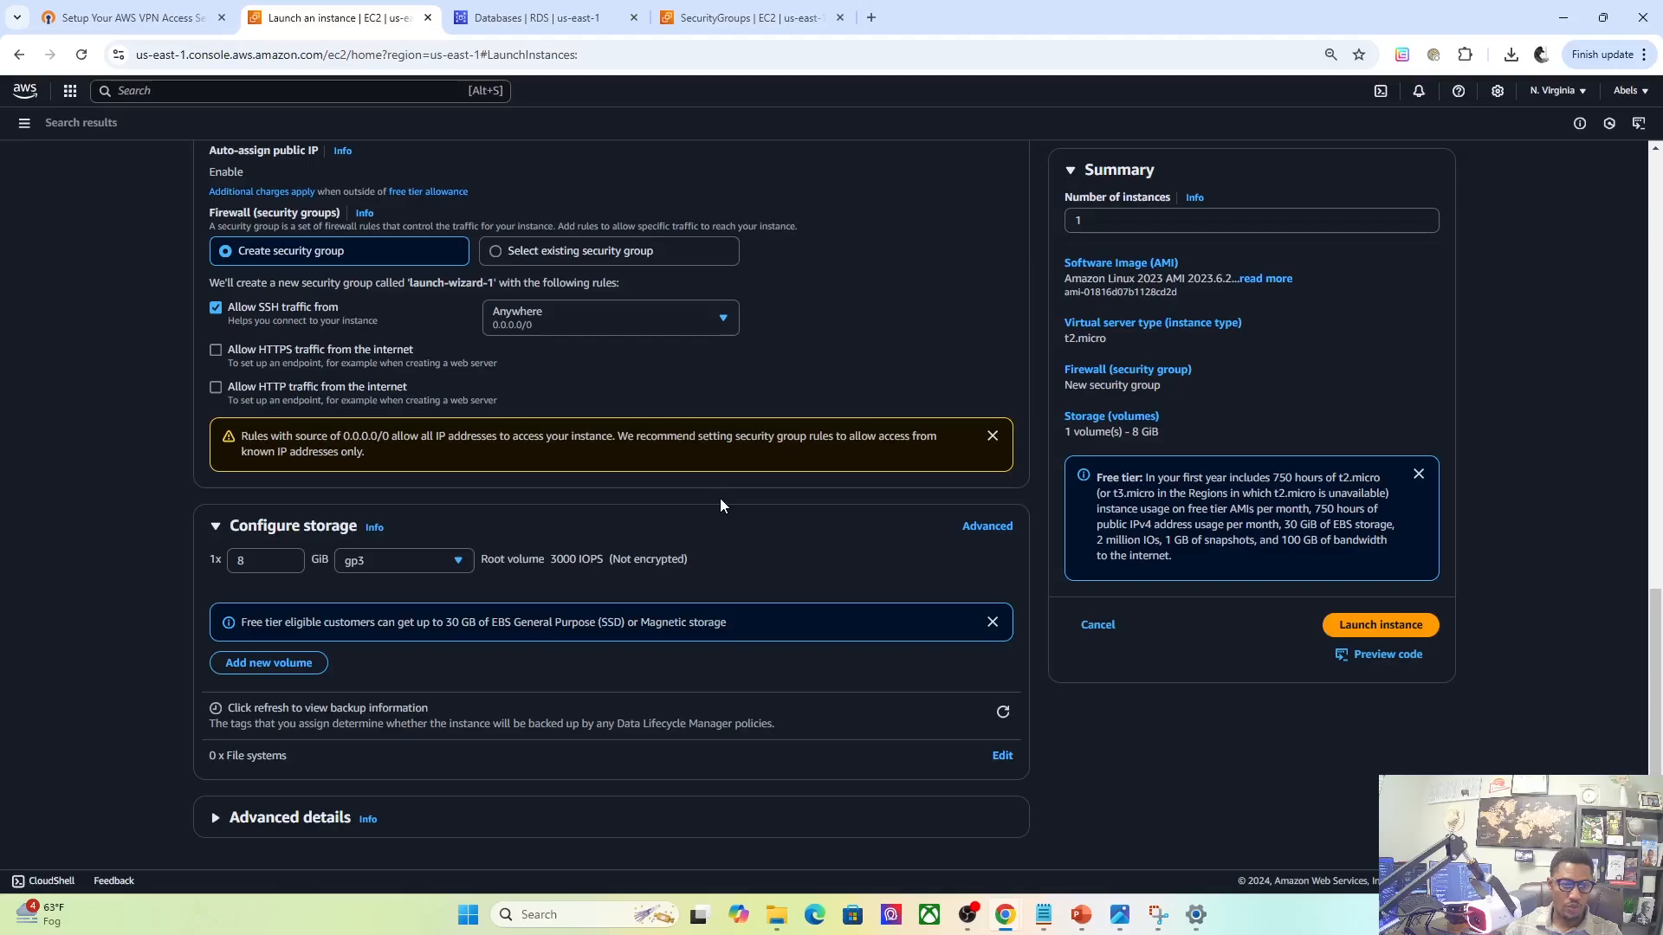
scroll(704, 511, down, 4)
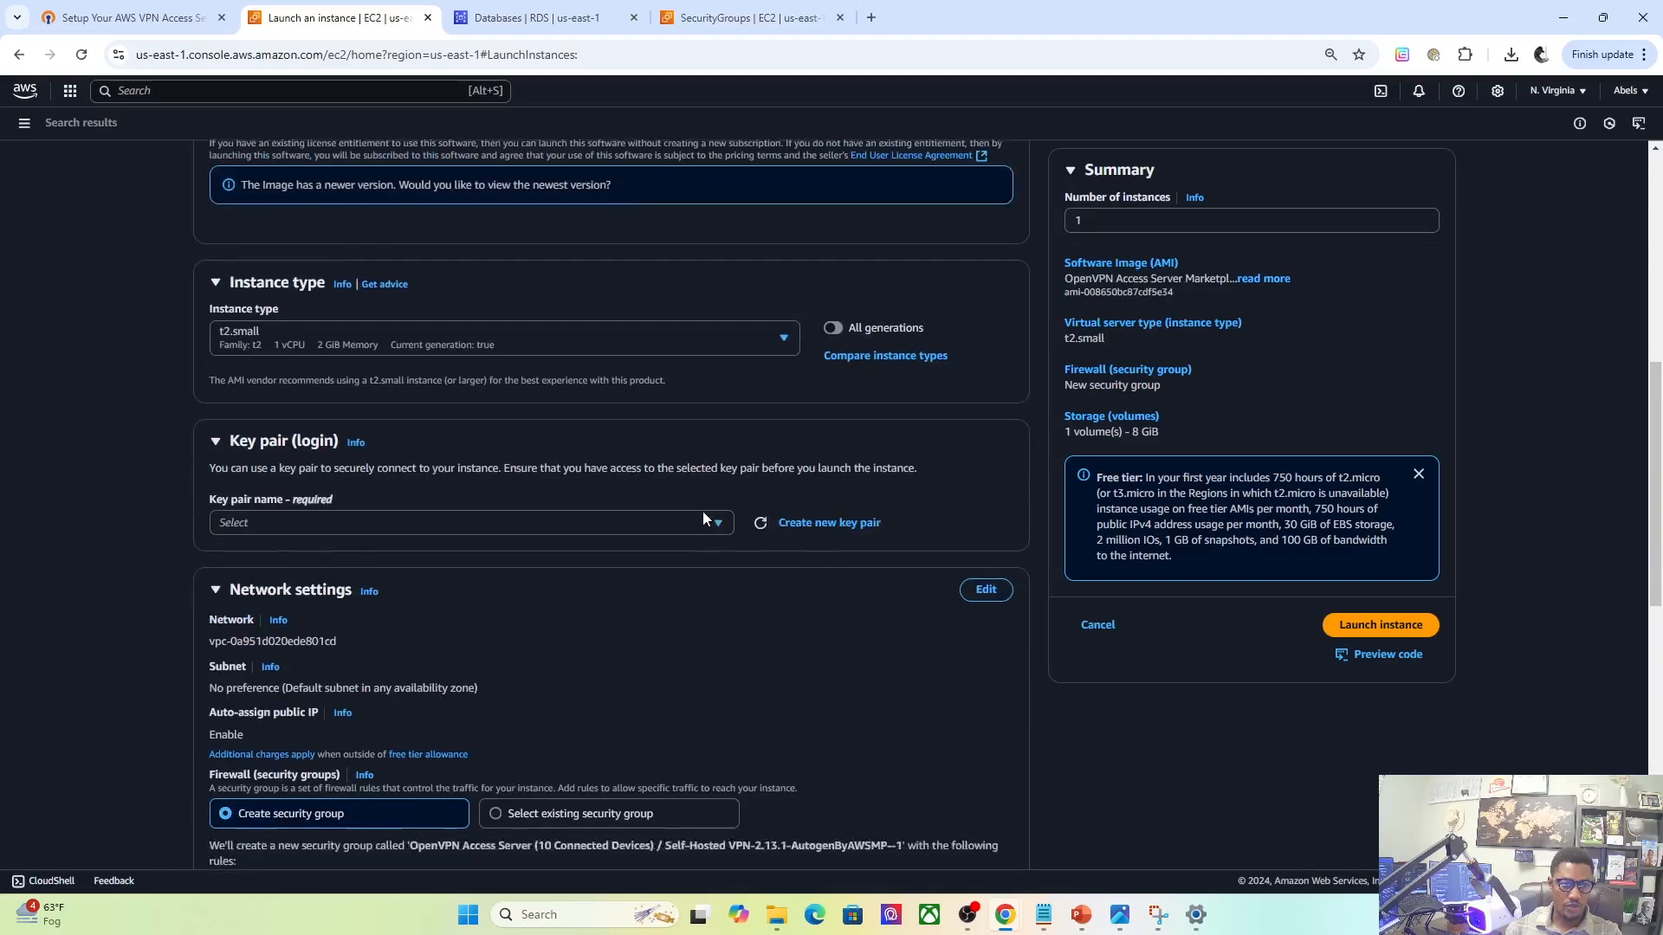
scroll(706, 520, down, 3)
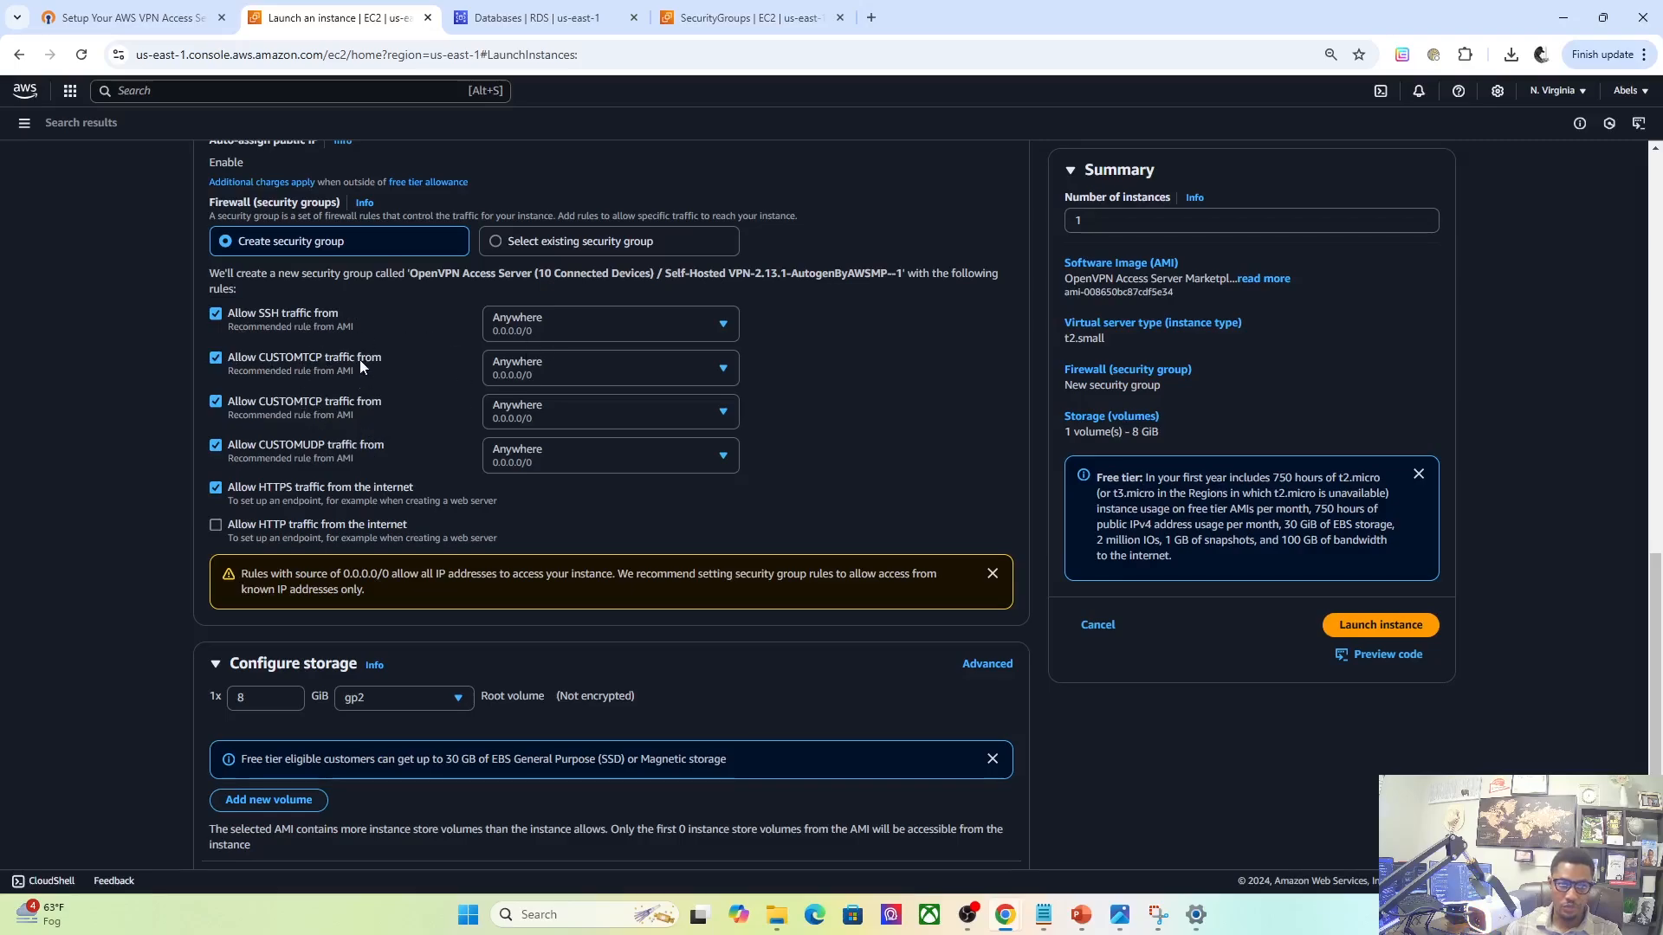
scroll(419, 455, down, 1)
scroll(517, 517, up, 6)
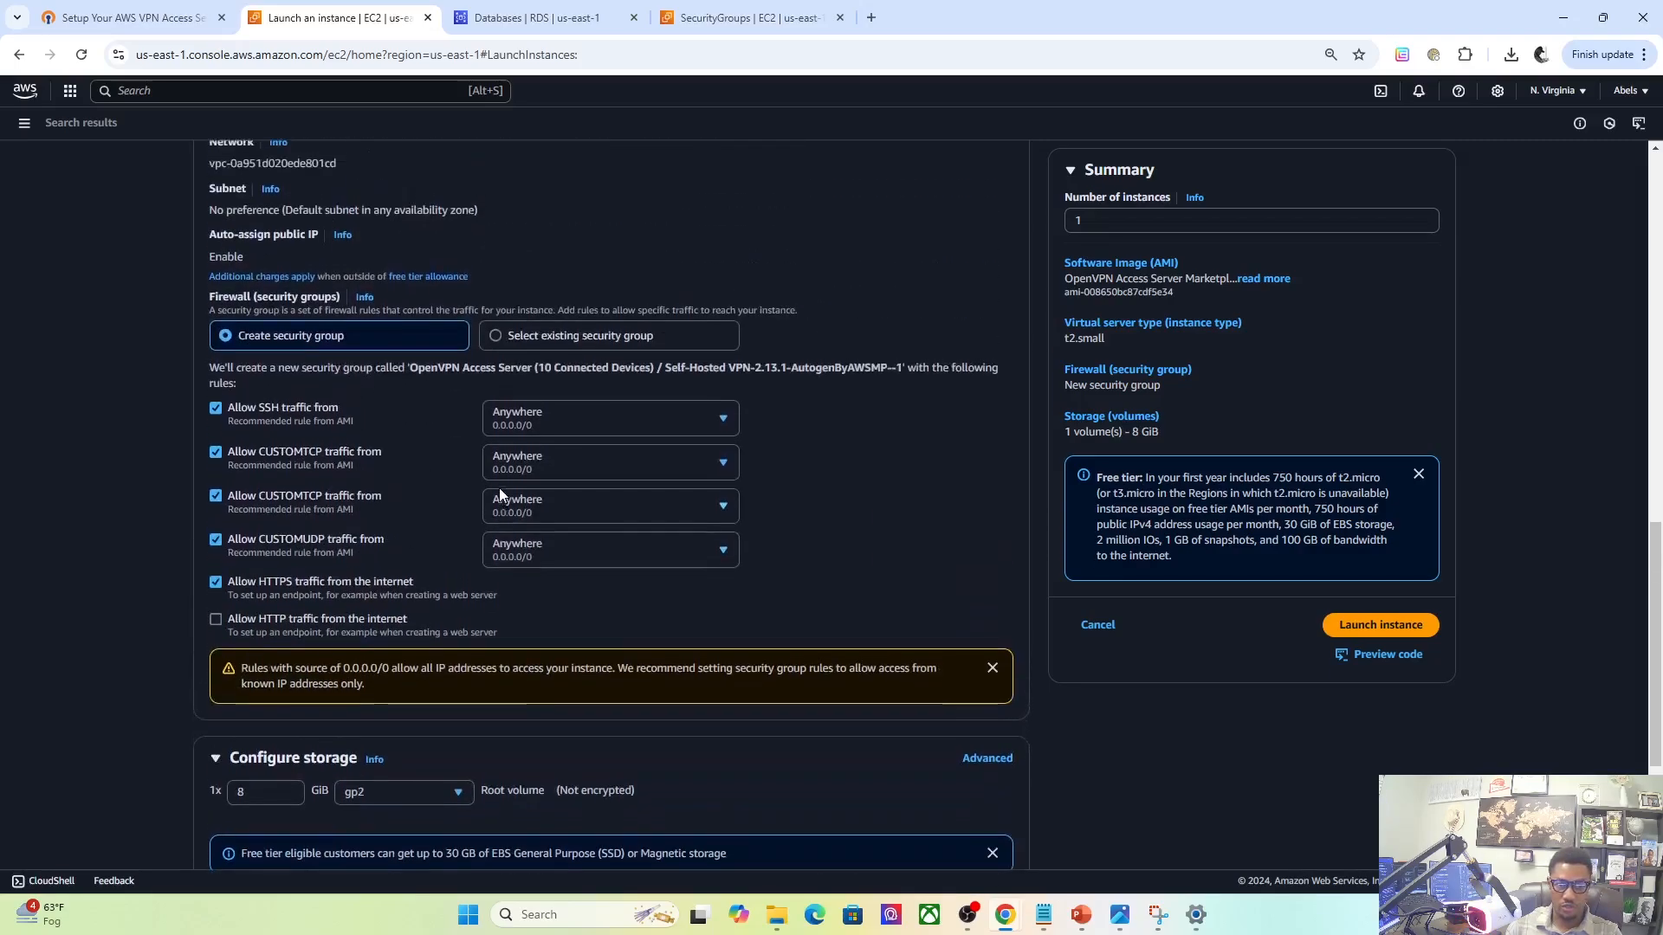
scroll(598, 598, down, 2)
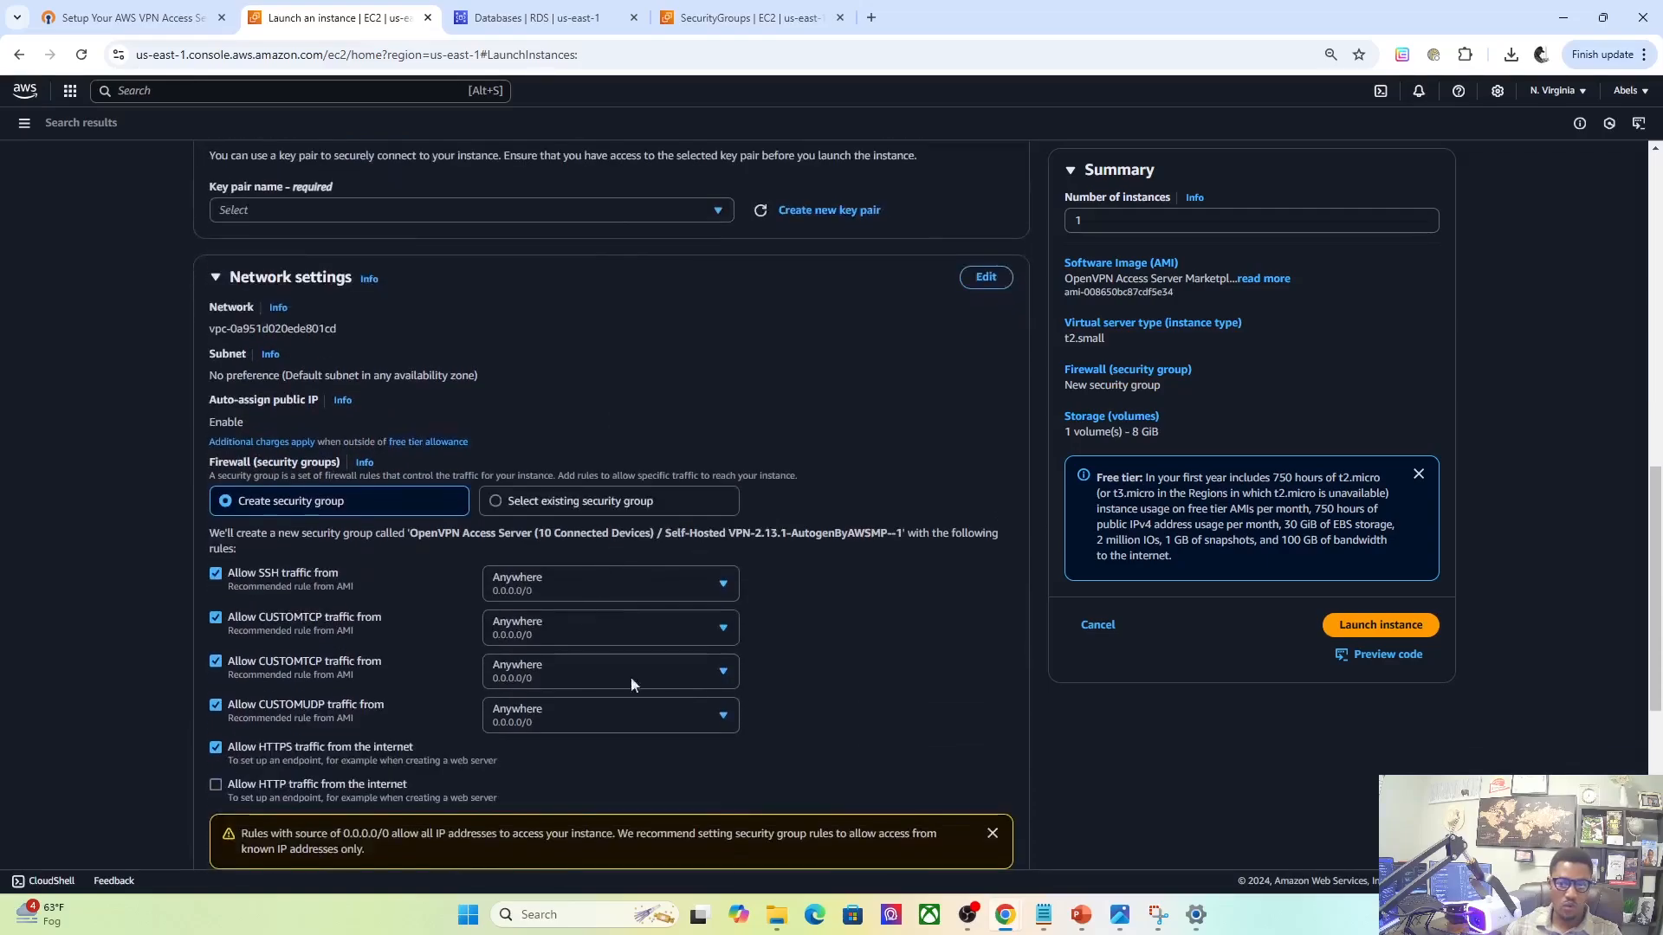
scroll(811, 697, down, 1)
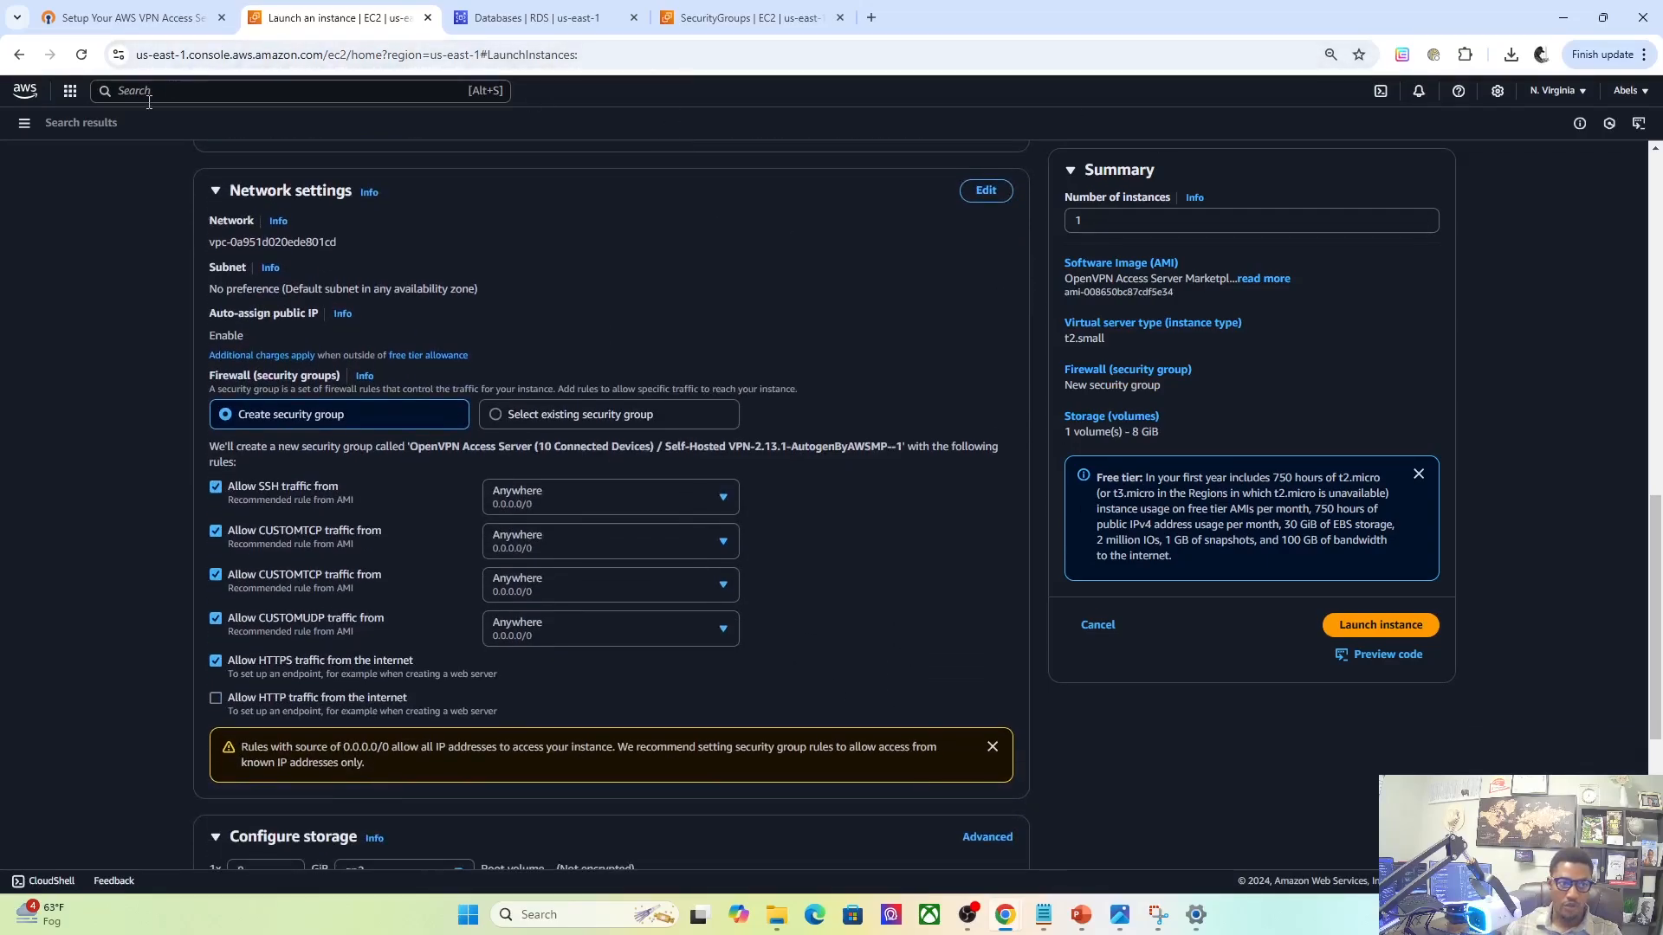
click(119, 19)
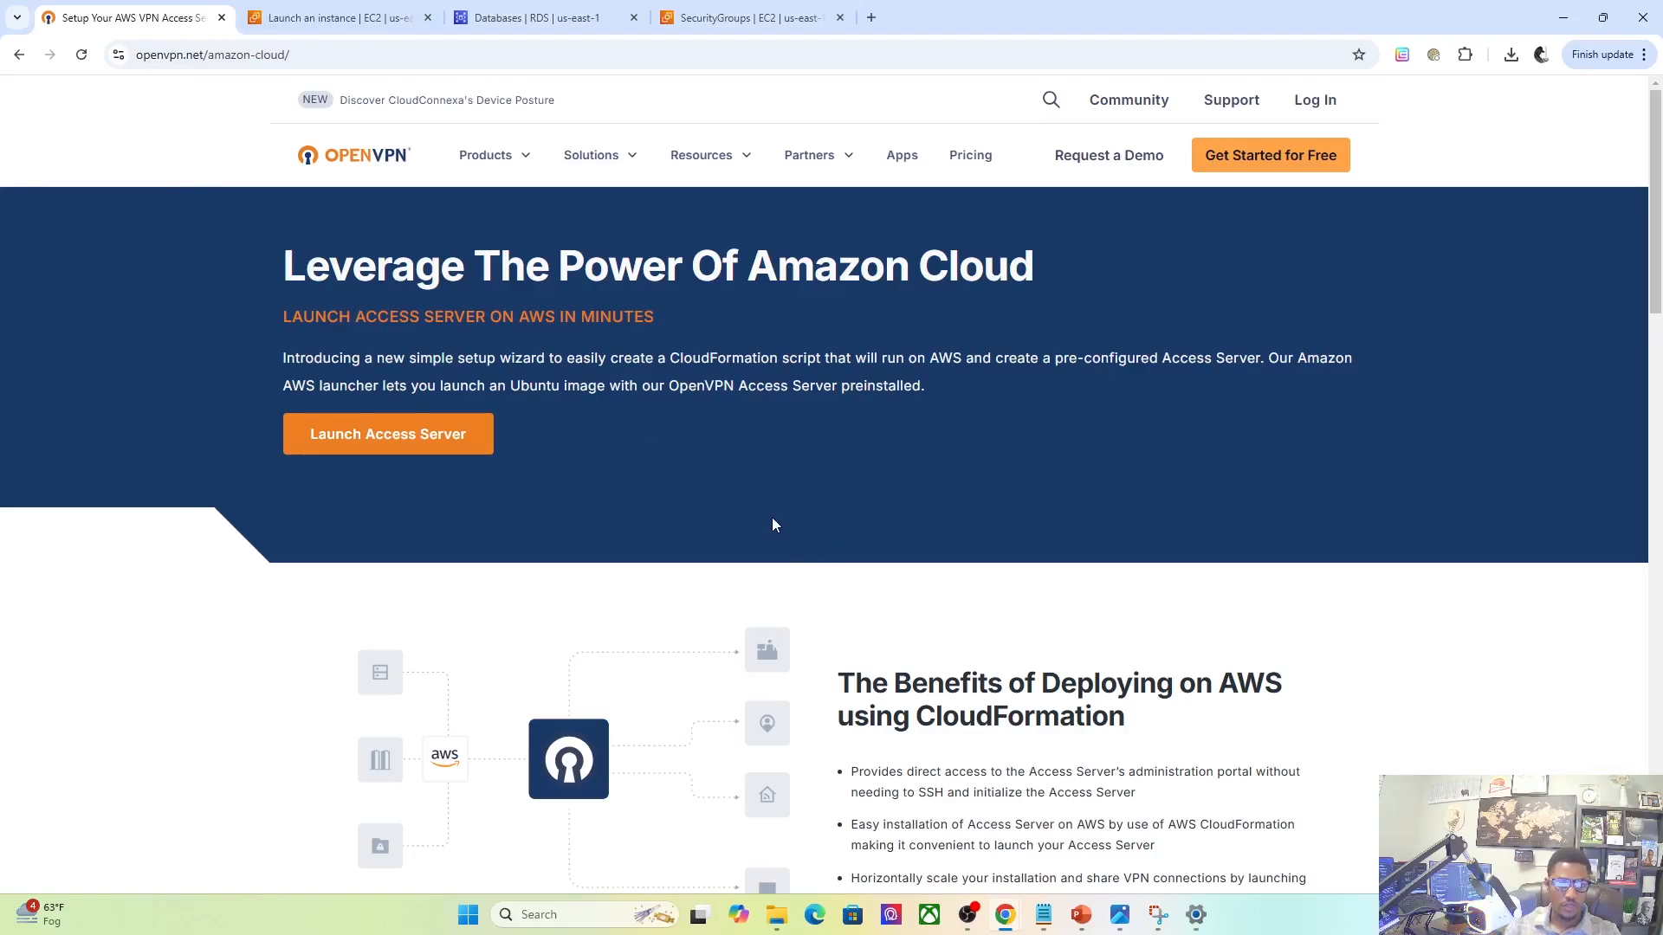
From openvpn.net/amazon-cloud, launch Access Server to open its AWS Marketplace product page
scroll(773, 524, down, 1)
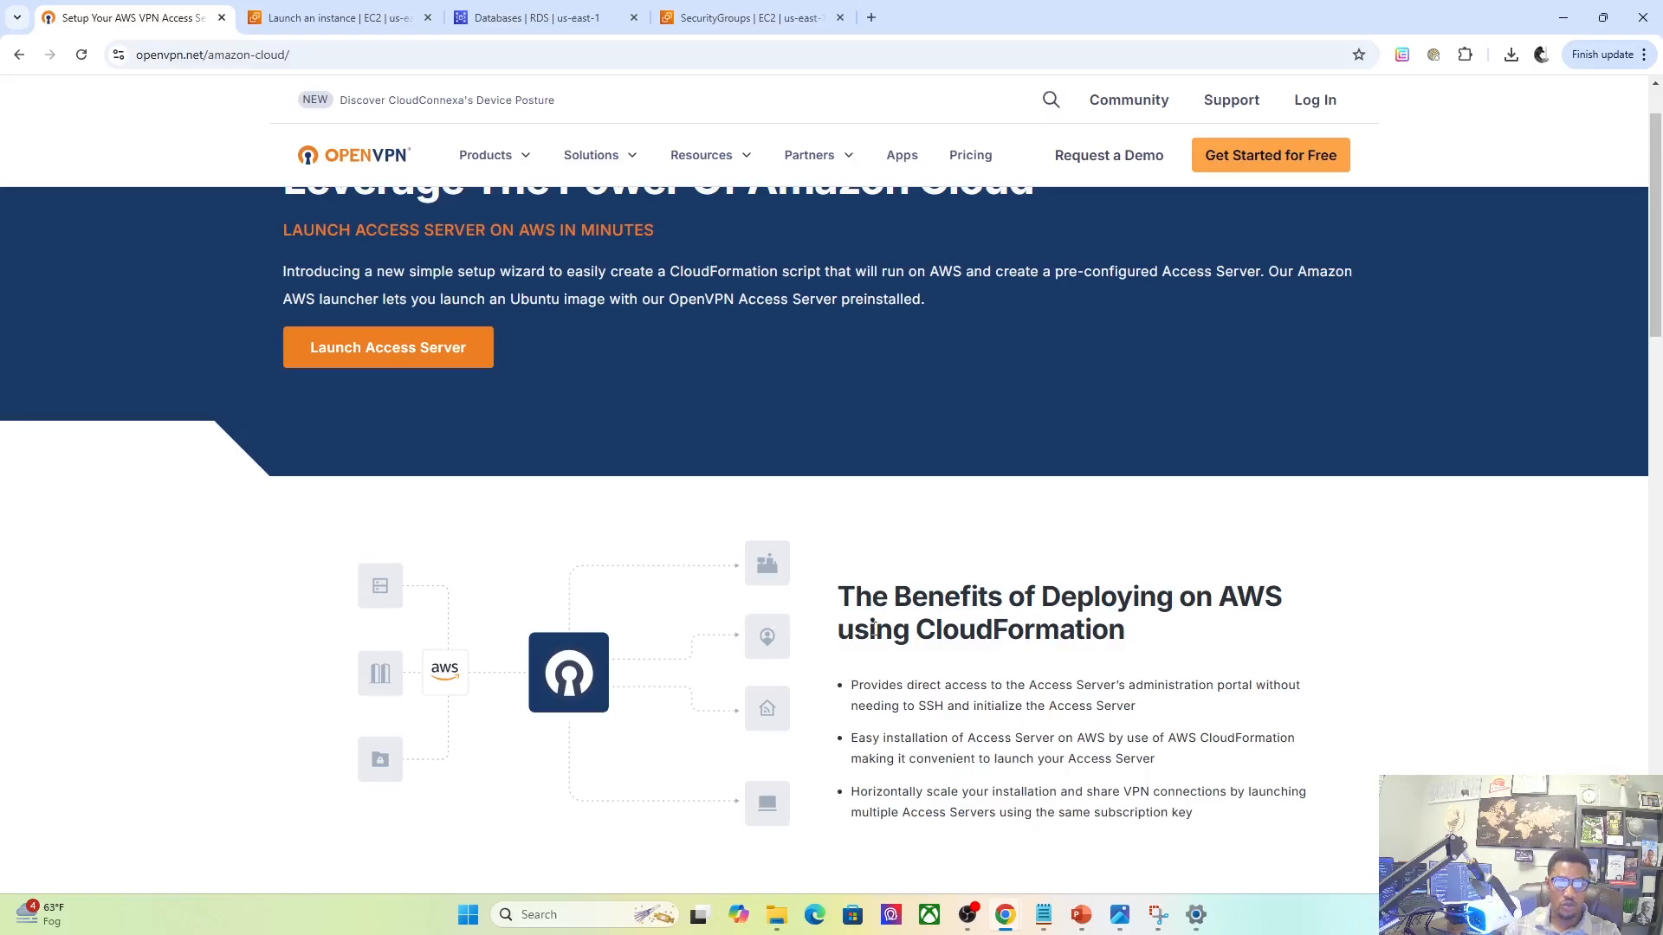
drag(1126, 637, 944, 632)
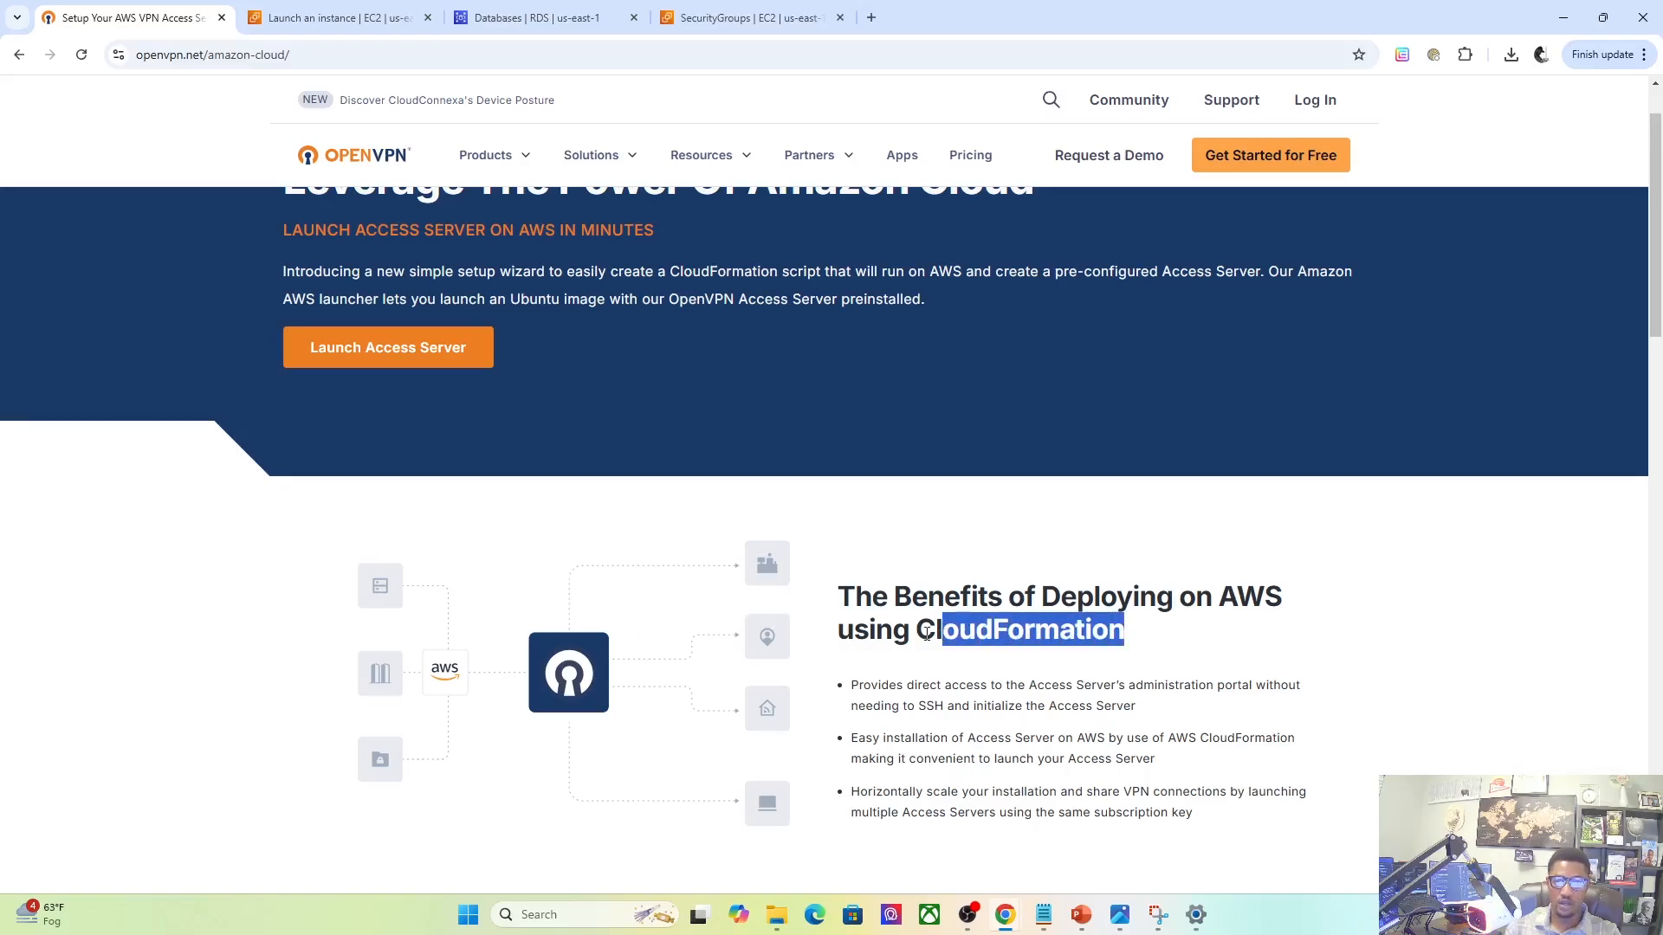
scroll(970, 632, up, 1)
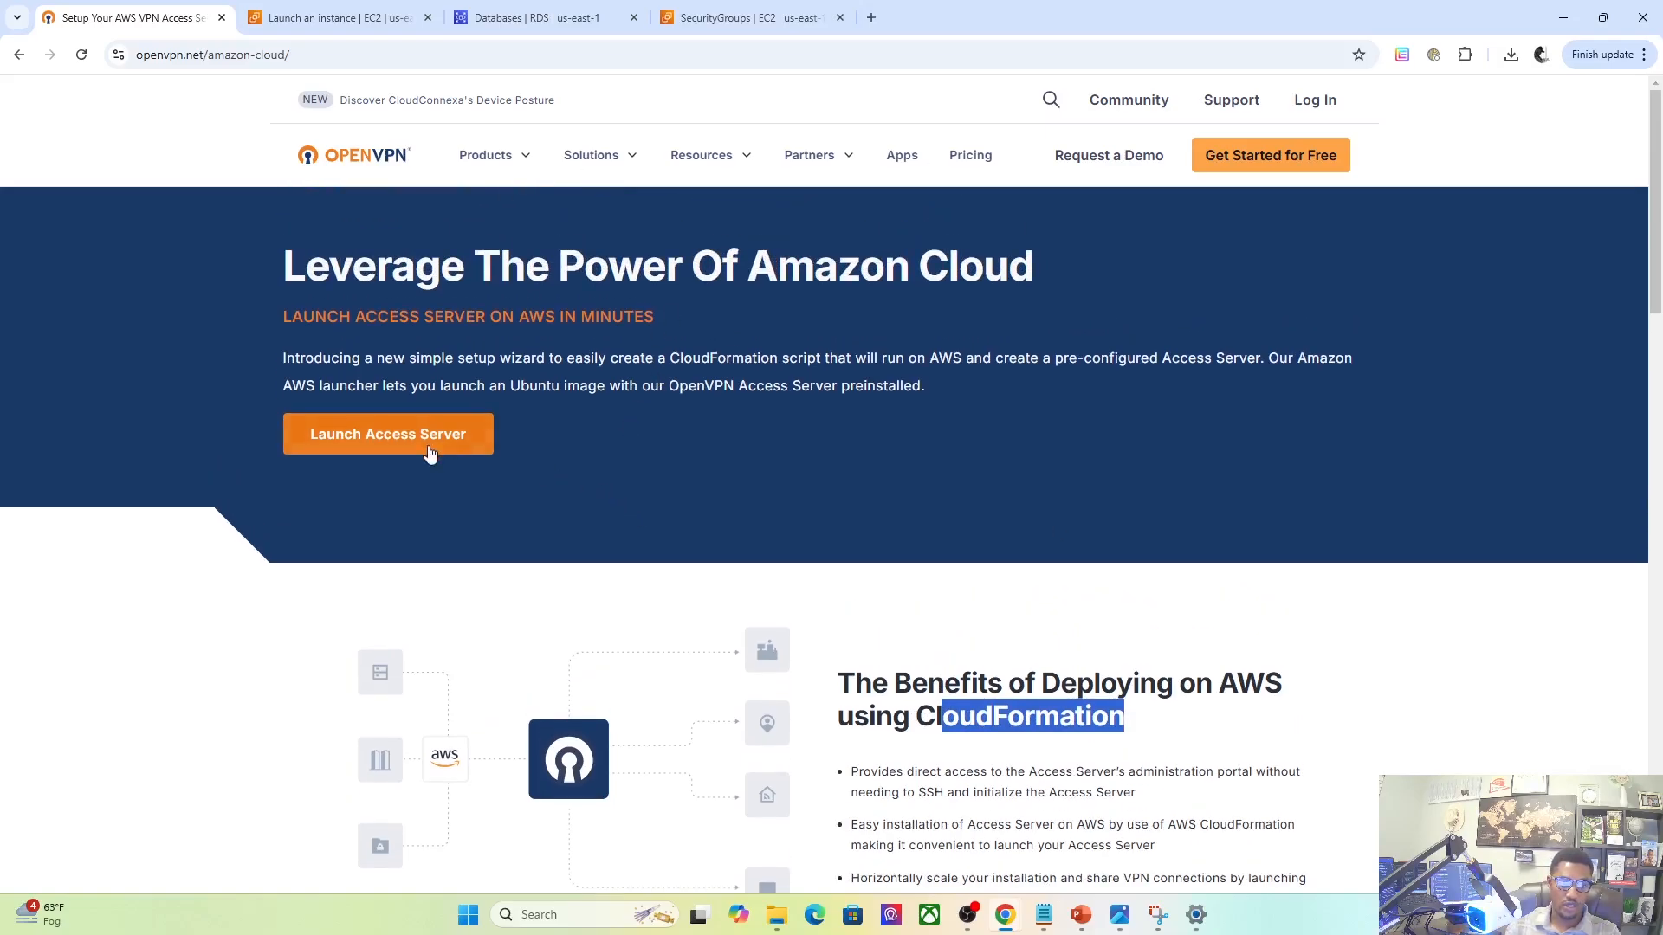
click(370, 447)
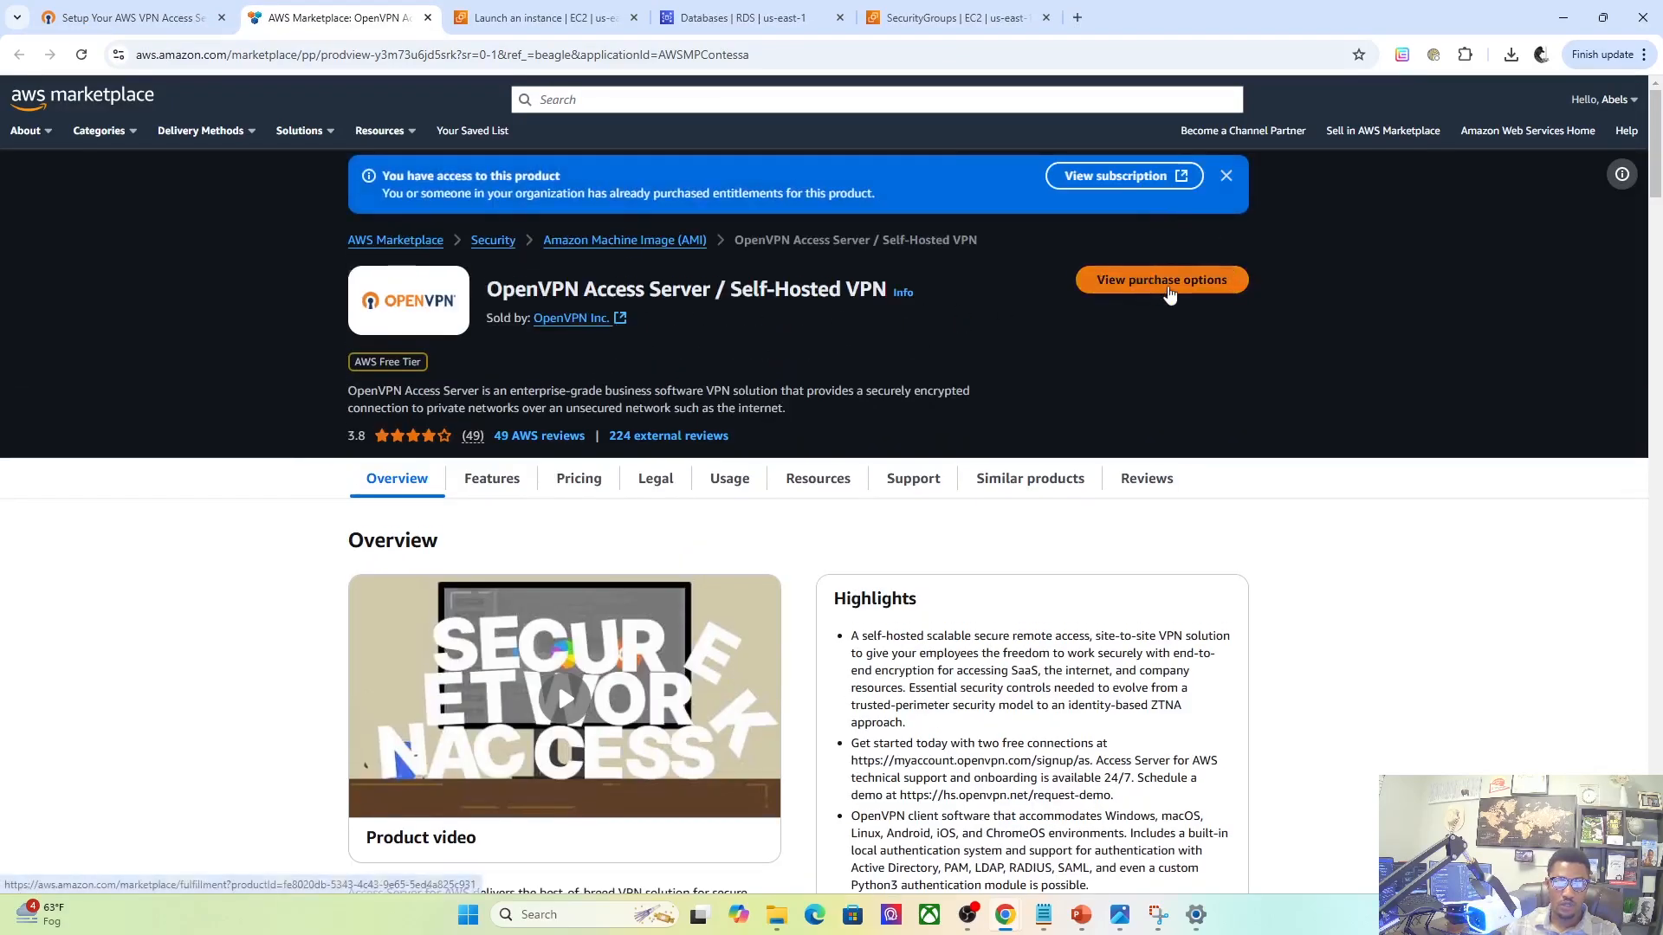
Configure OpenVPN Access Server 2.13.1 for the US East (N. Virginia) region
click(1169, 286)
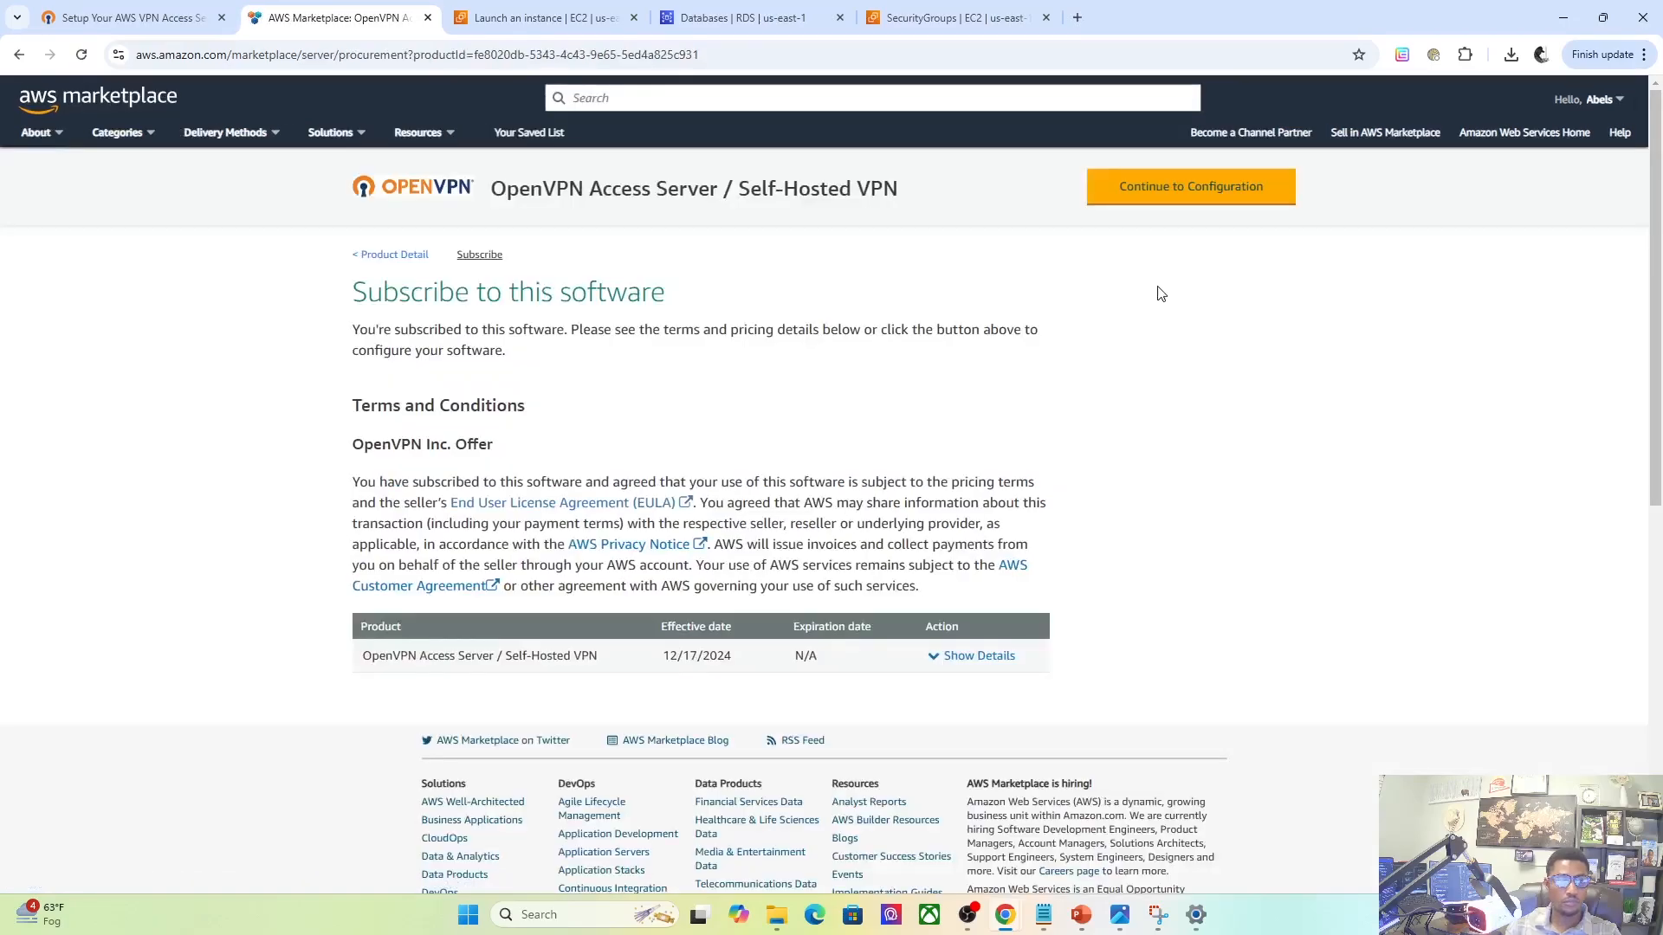
click(1185, 198)
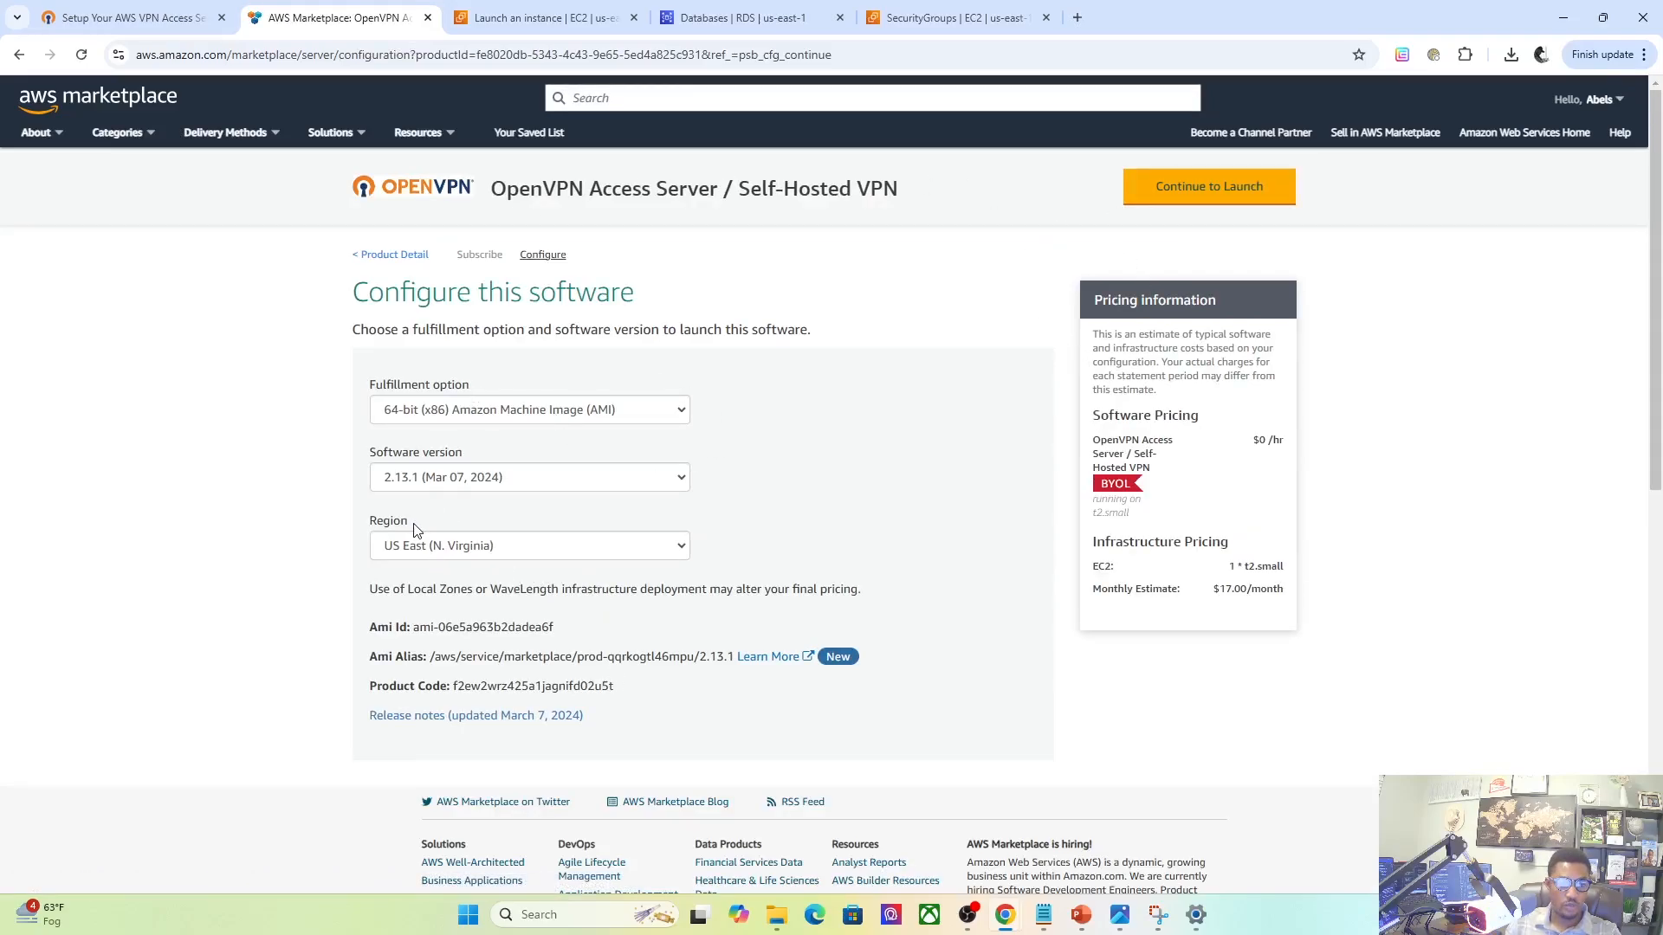
drag(407, 525, 365, 544)
click(457, 525)
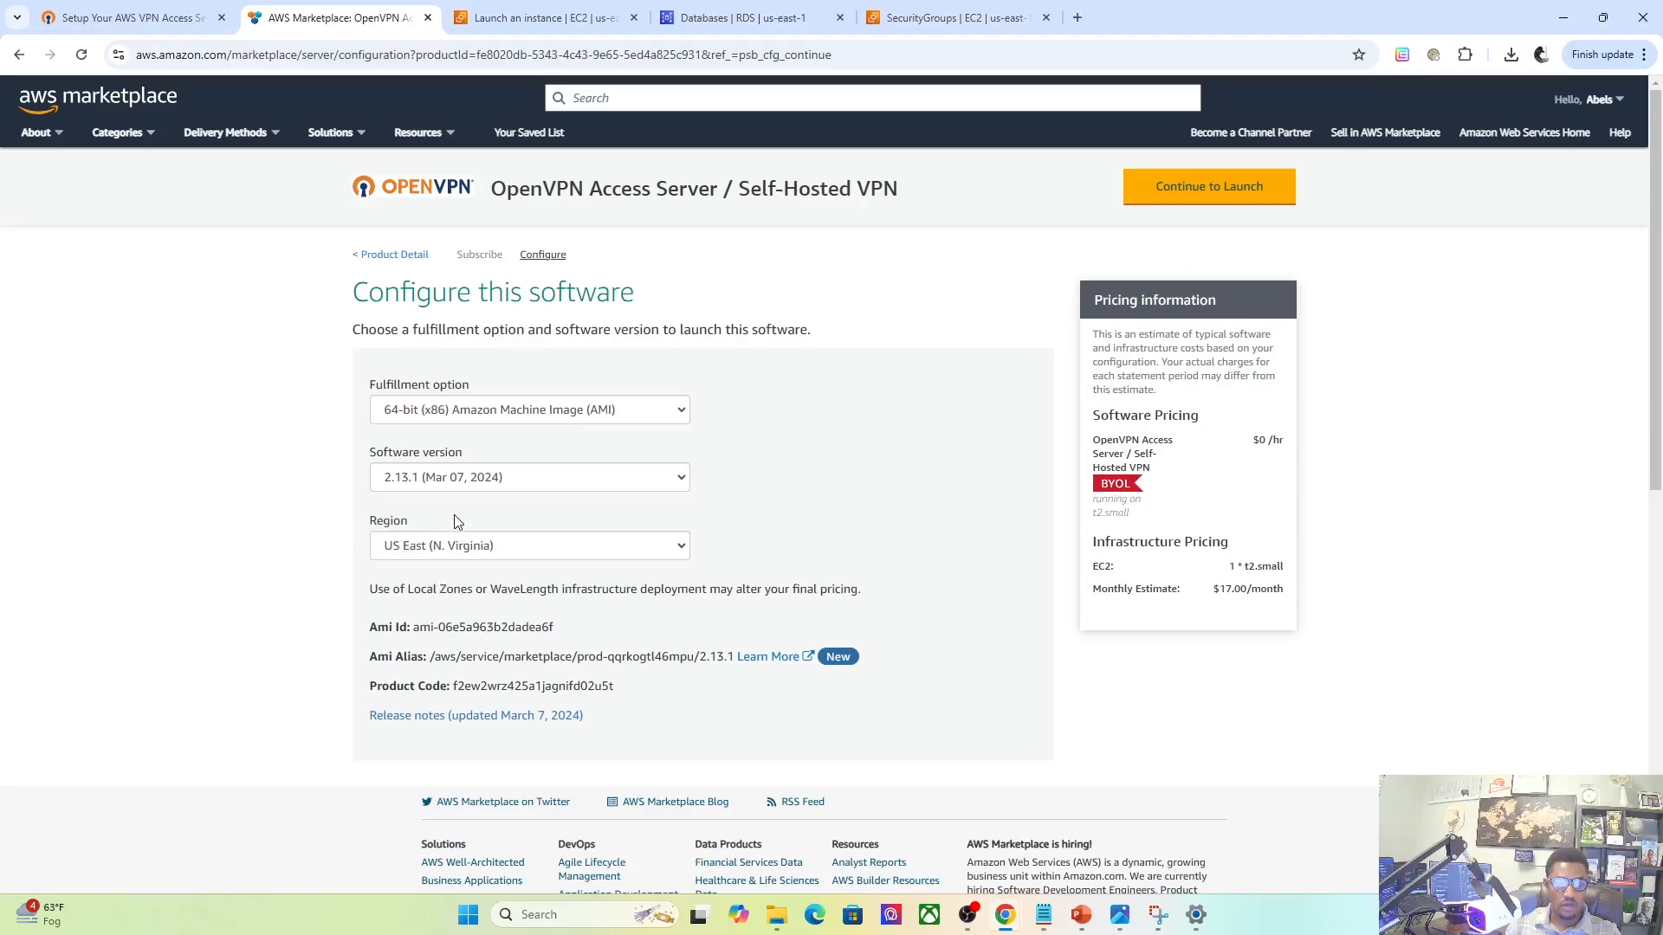
click(484, 555)
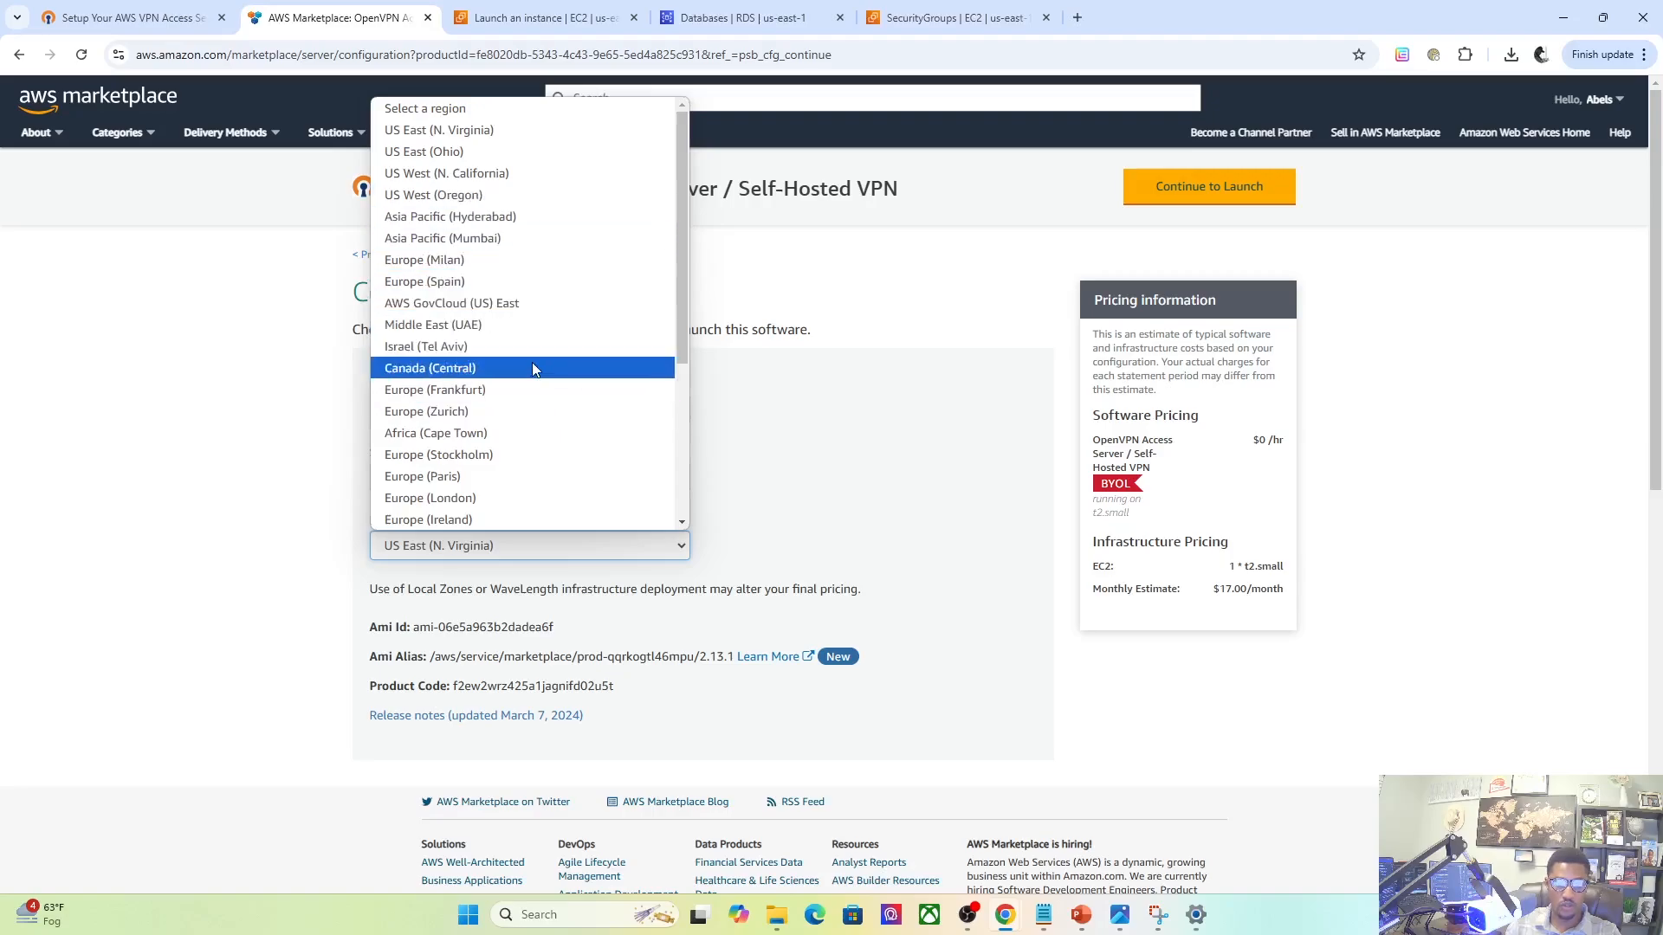
click(835, 474)
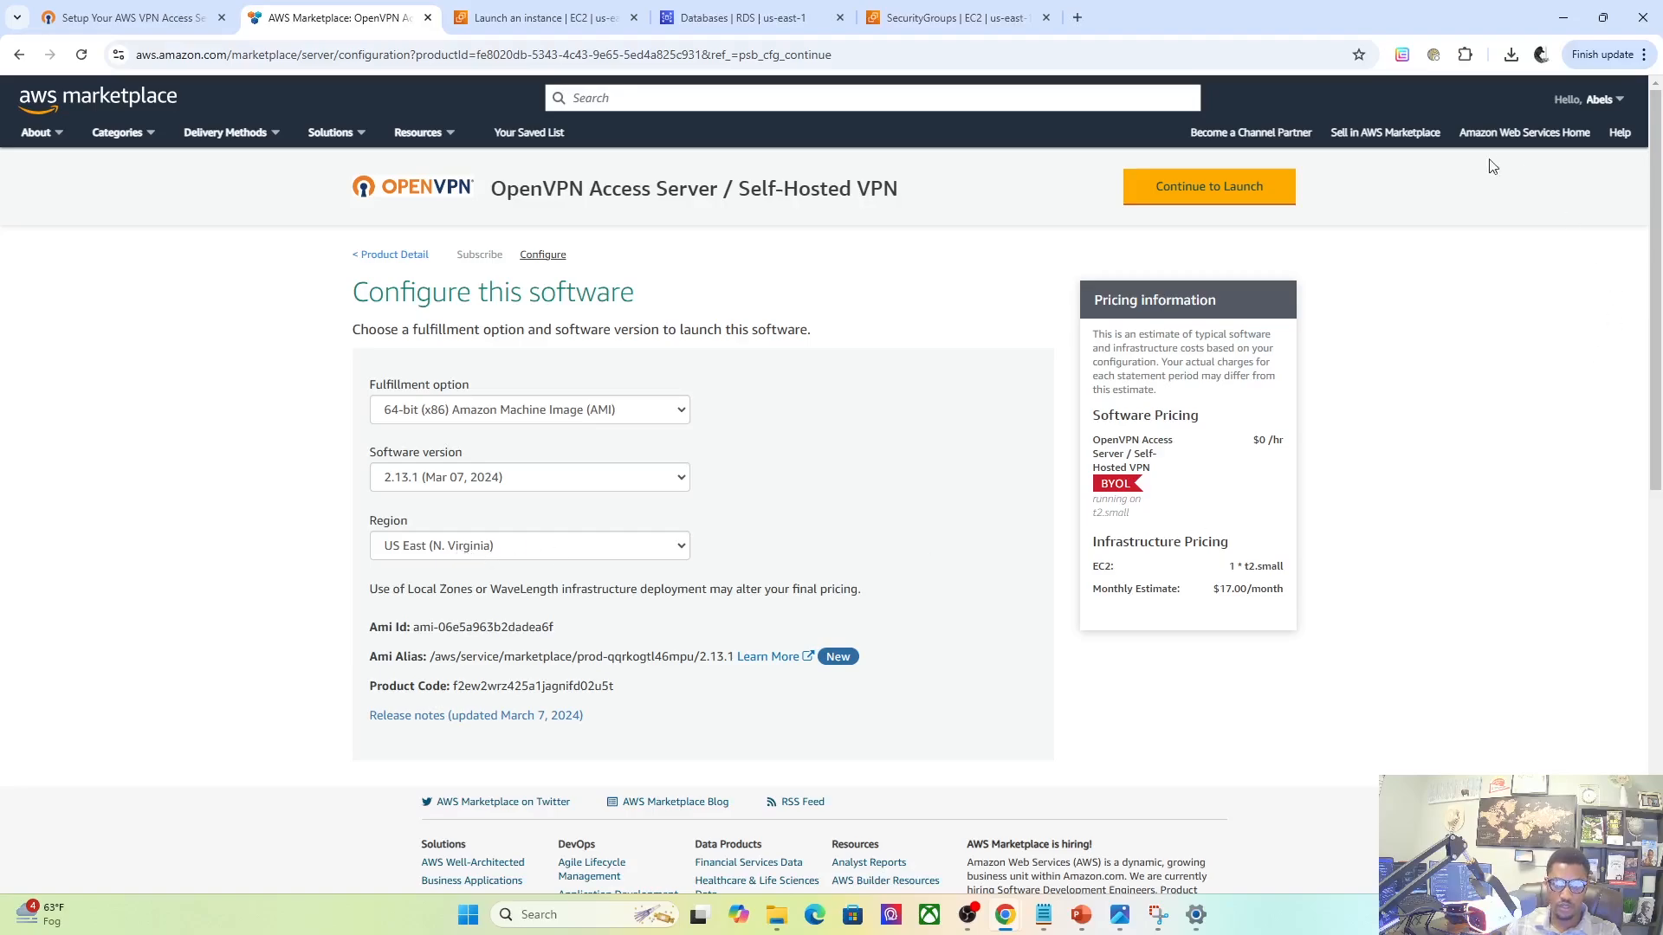
Proceed to launch and choose Launch through EC2 as the action
click(1208, 201)
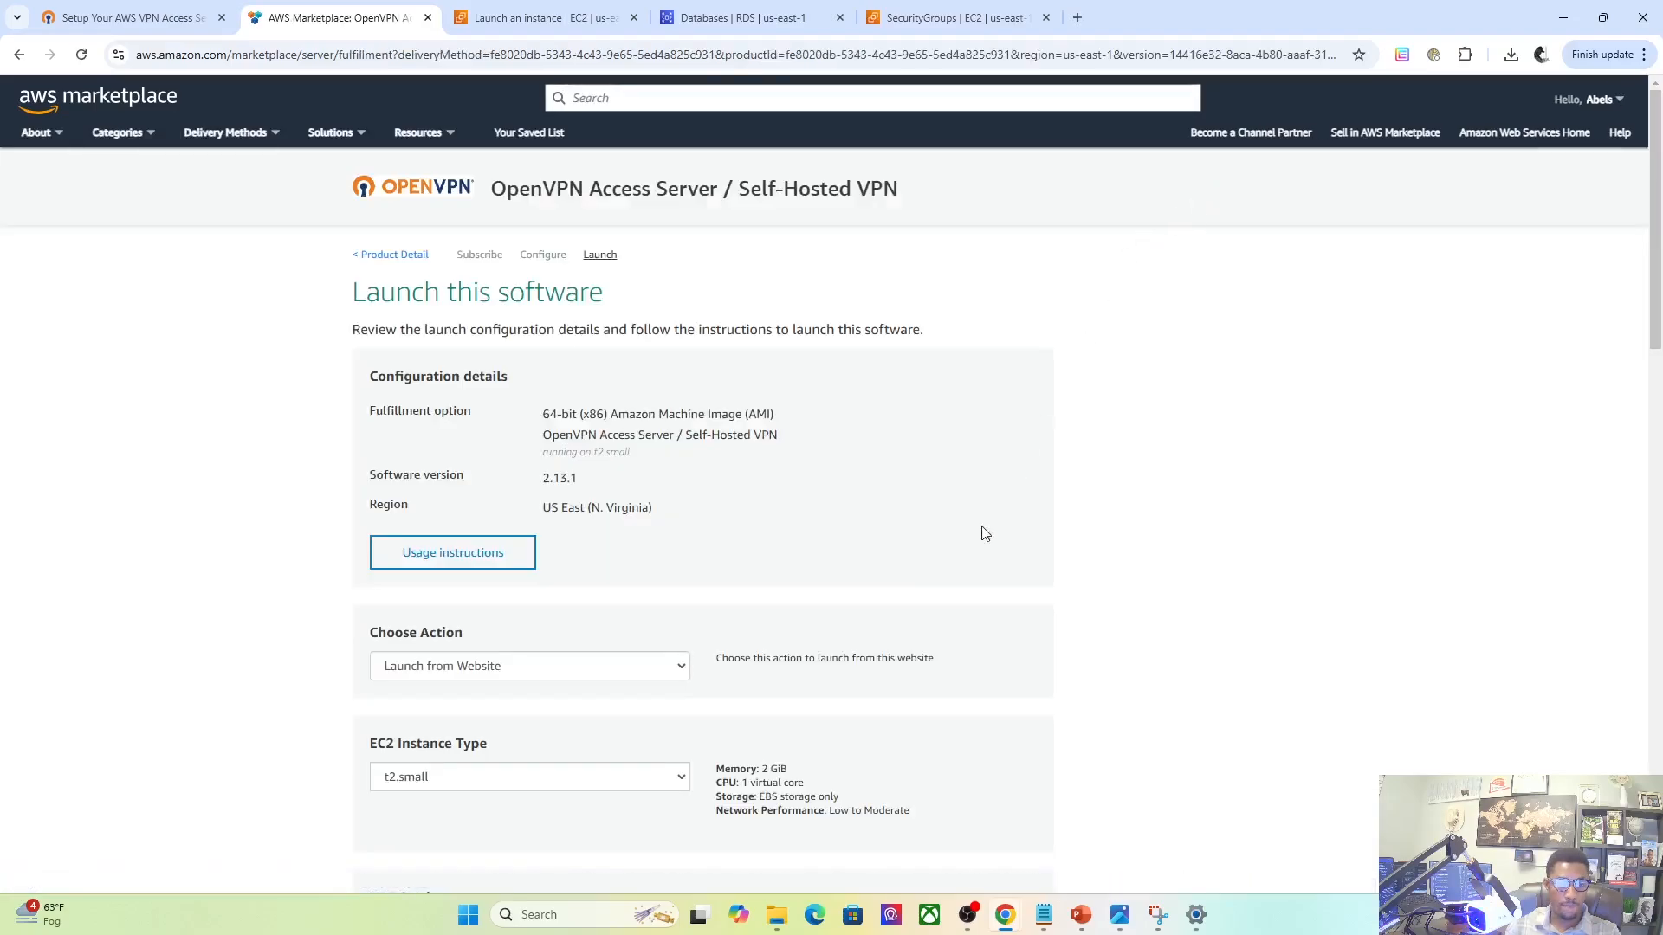
scroll(857, 509, down, 1)
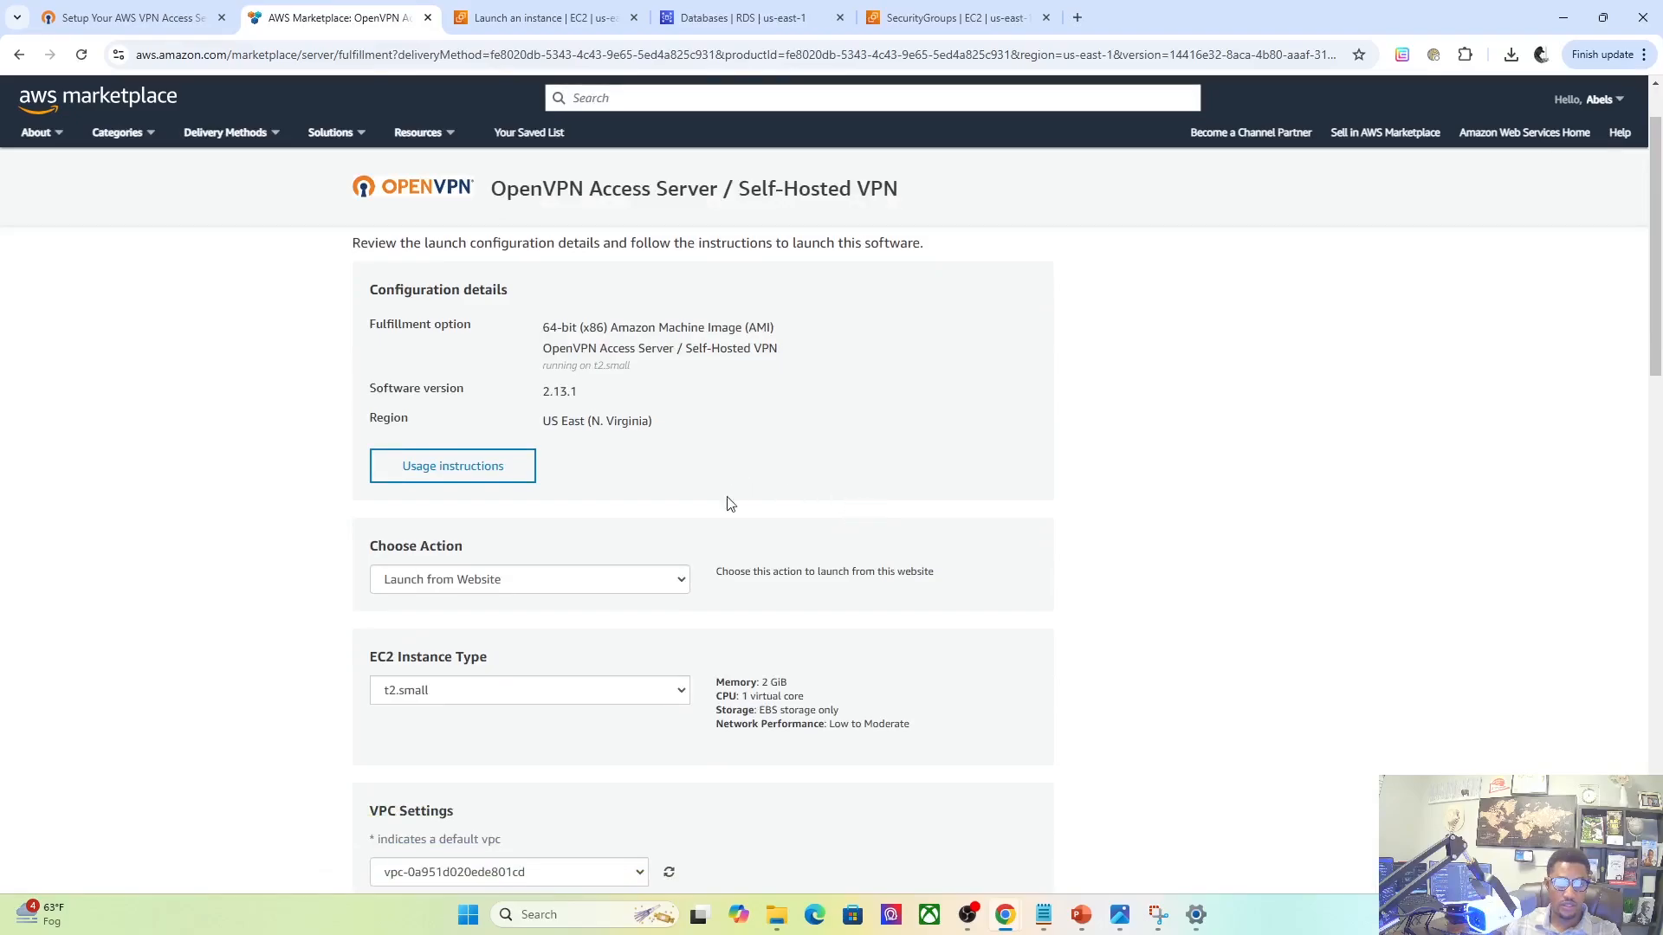
click(514, 585)
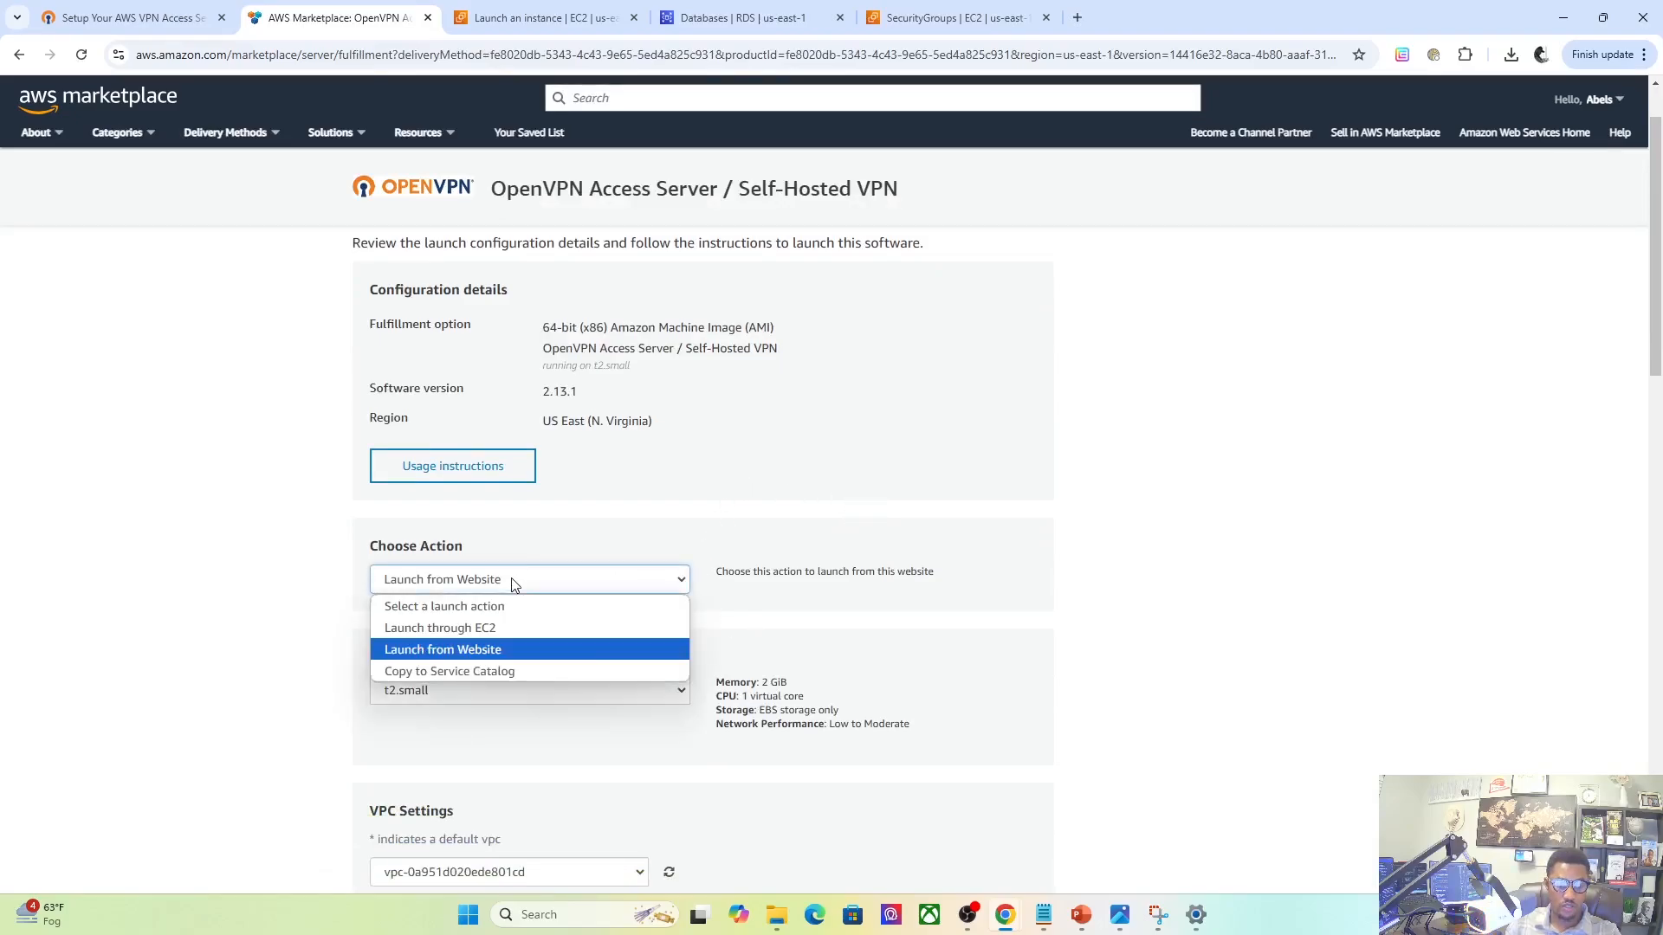
click(499, 635)
click(1003, 639)
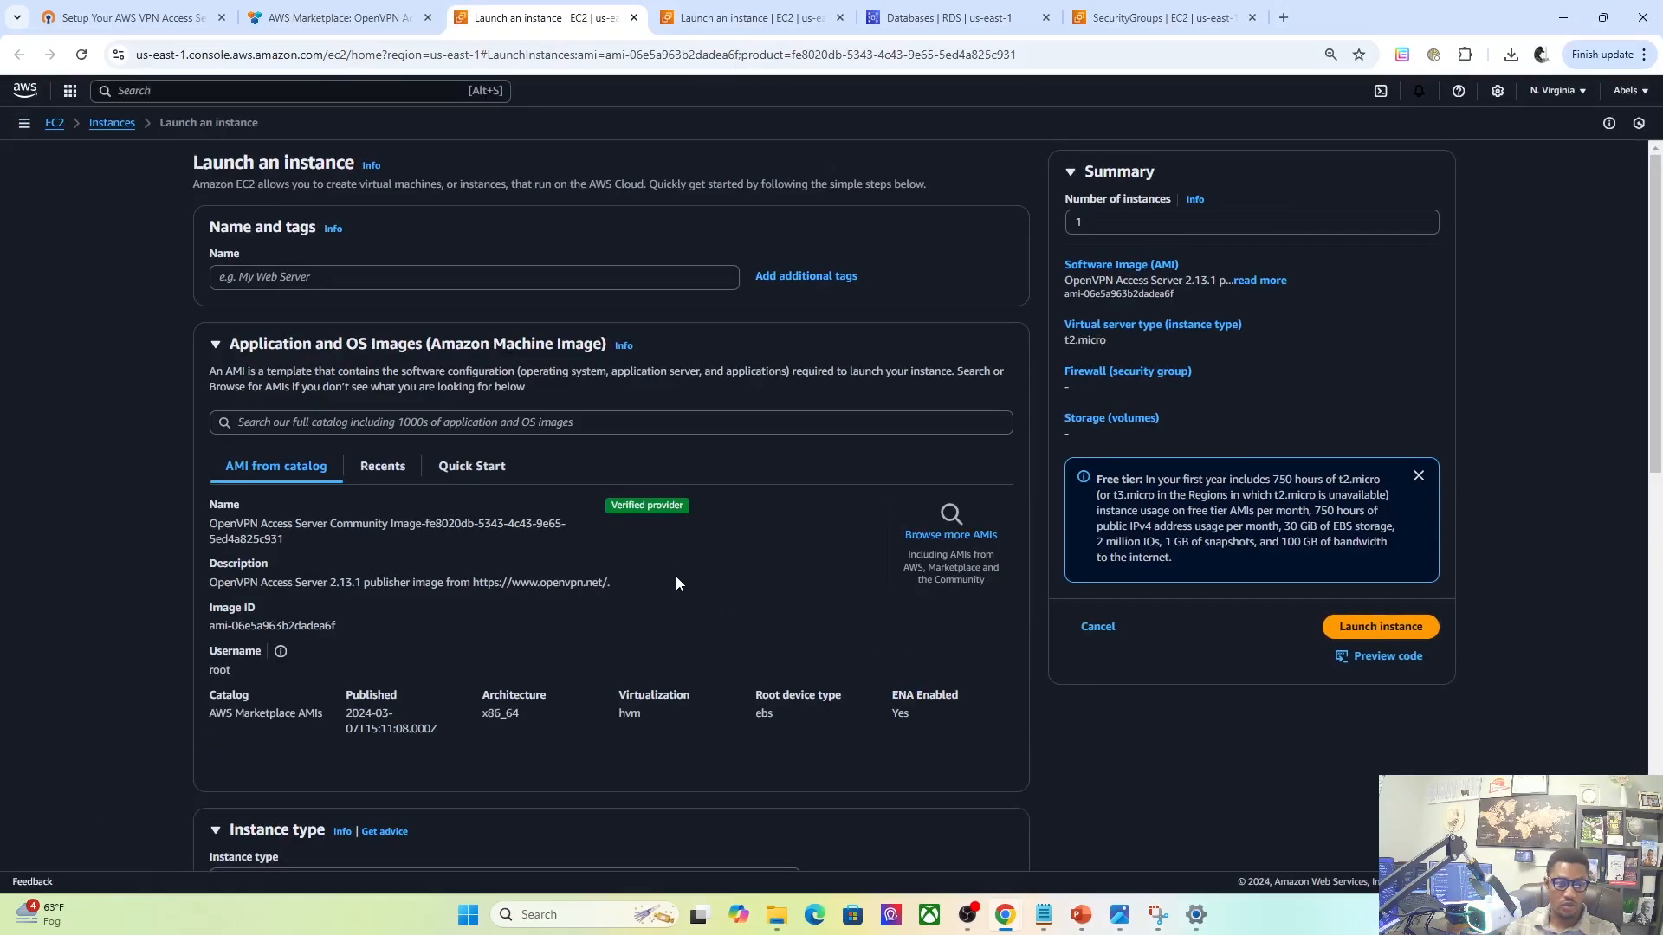
scroll(640, 705, down, 3)
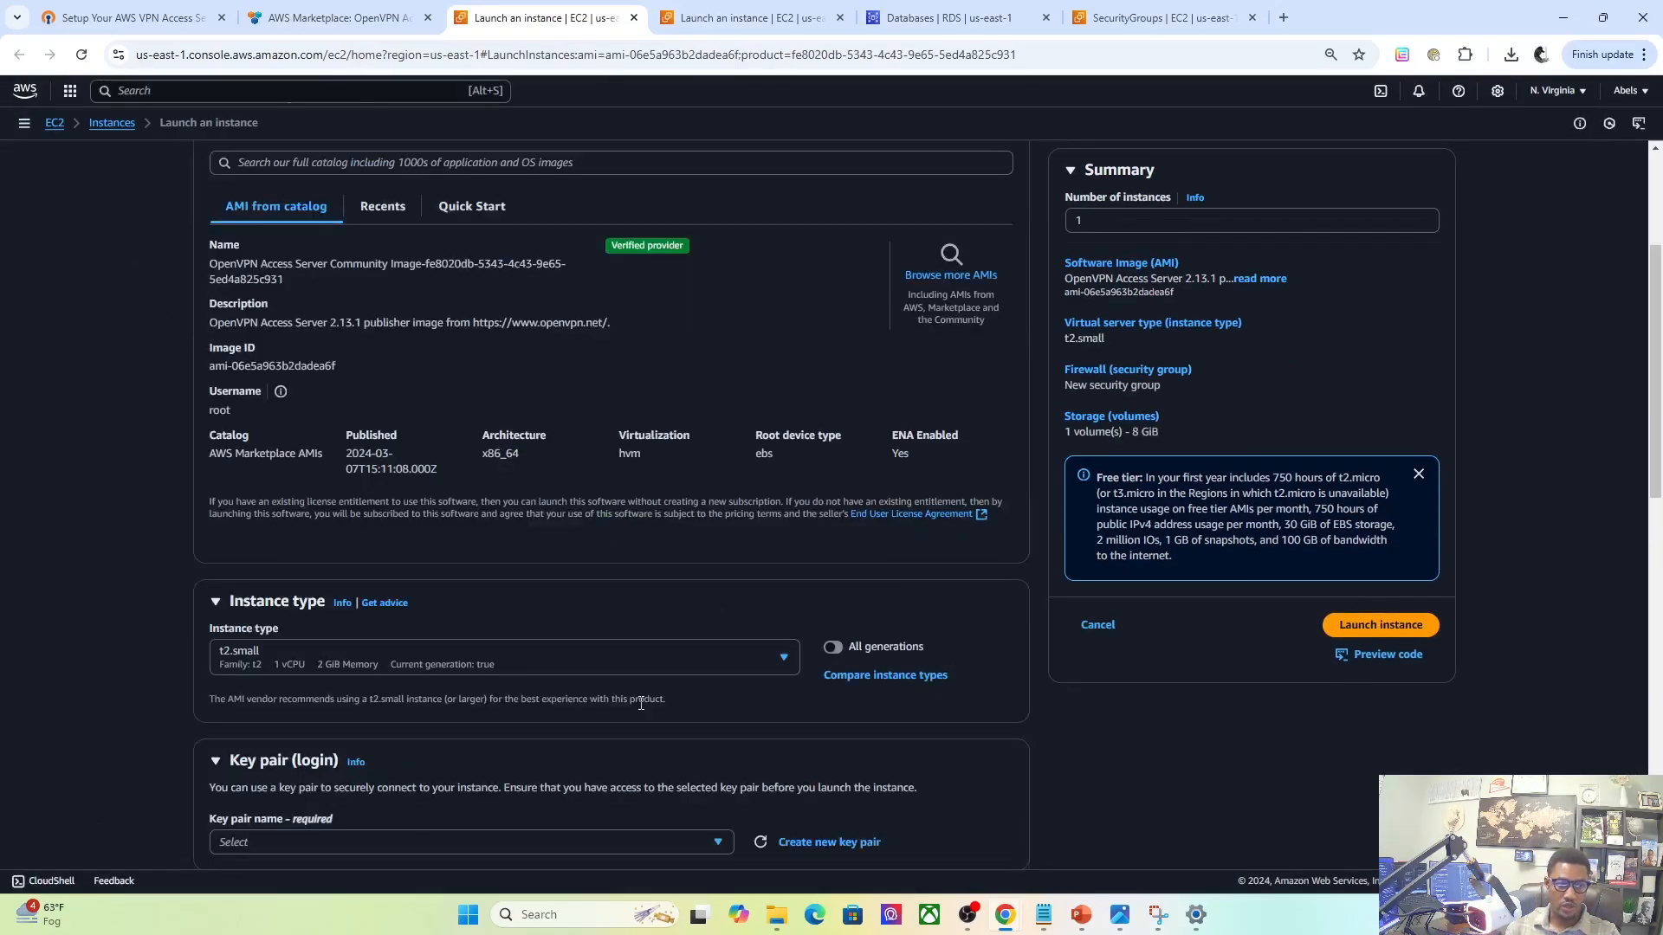
scroll(644, 699, down, 2)
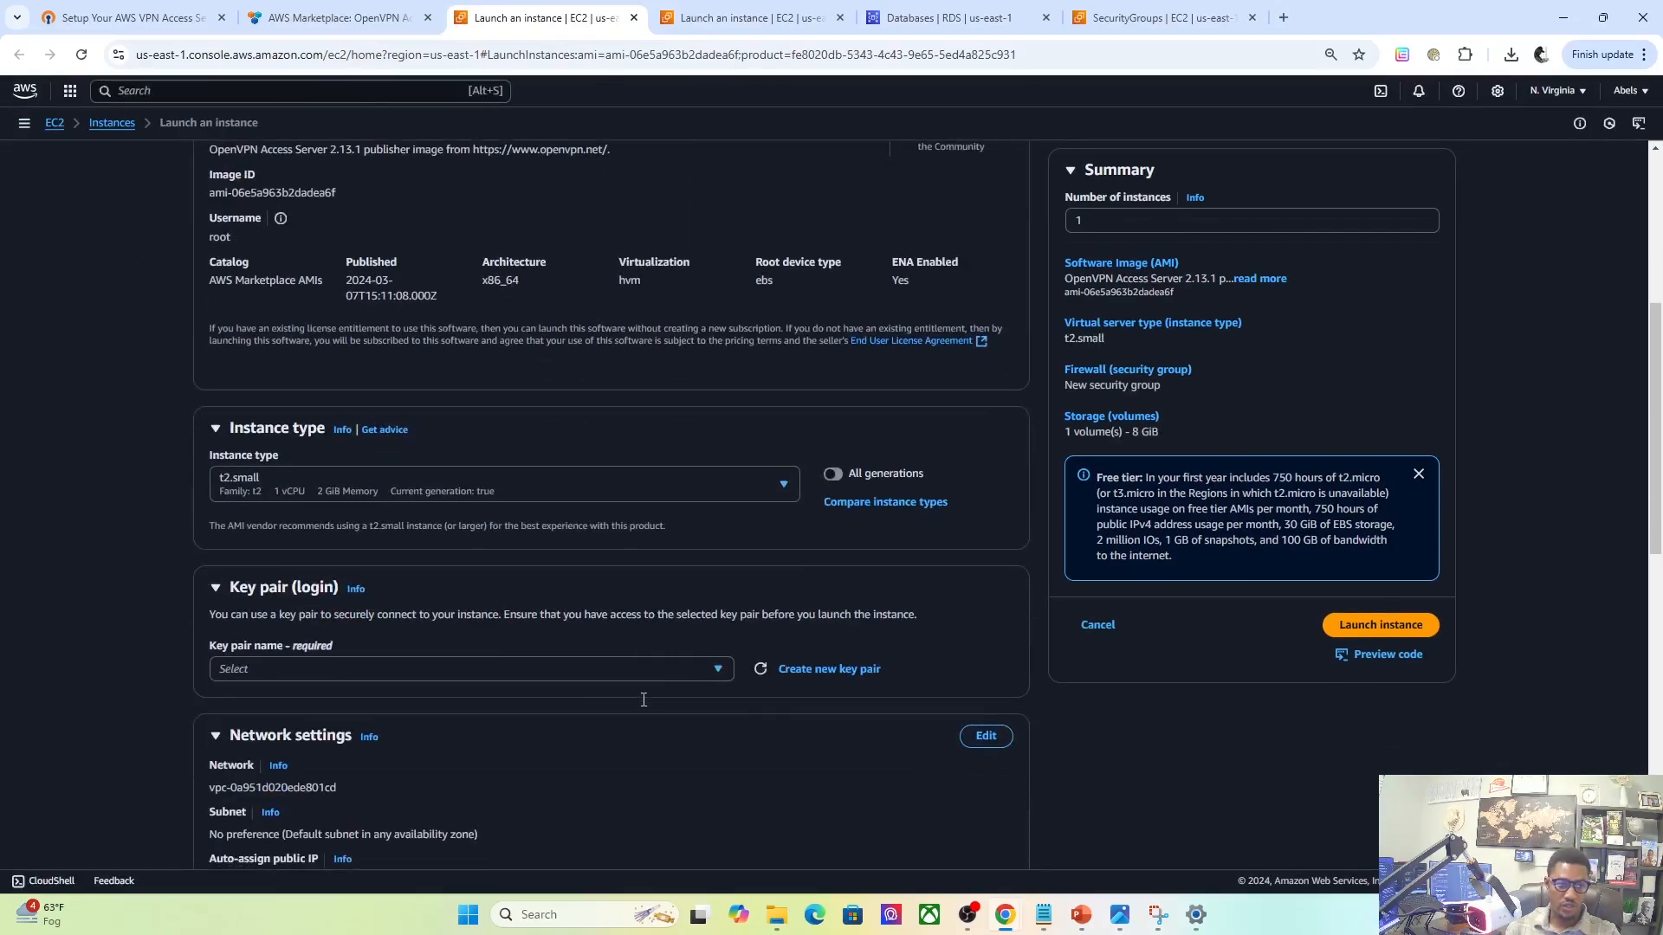
click(782, 12)
click(546, 28)
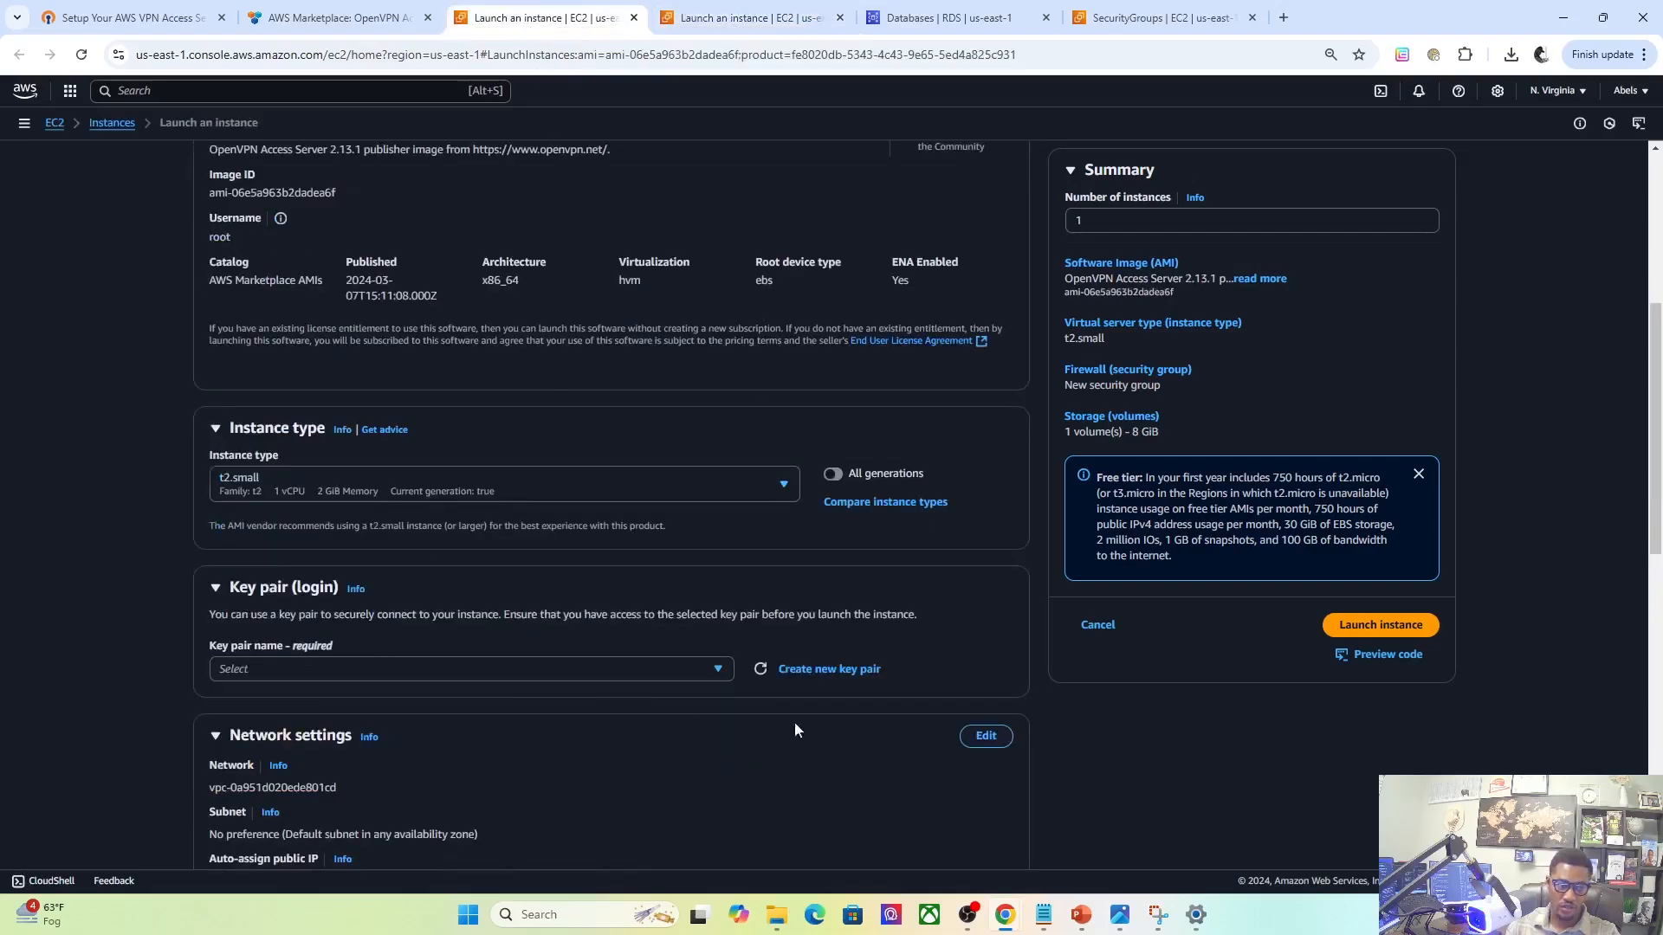
scroll(681, 675, down, 6)
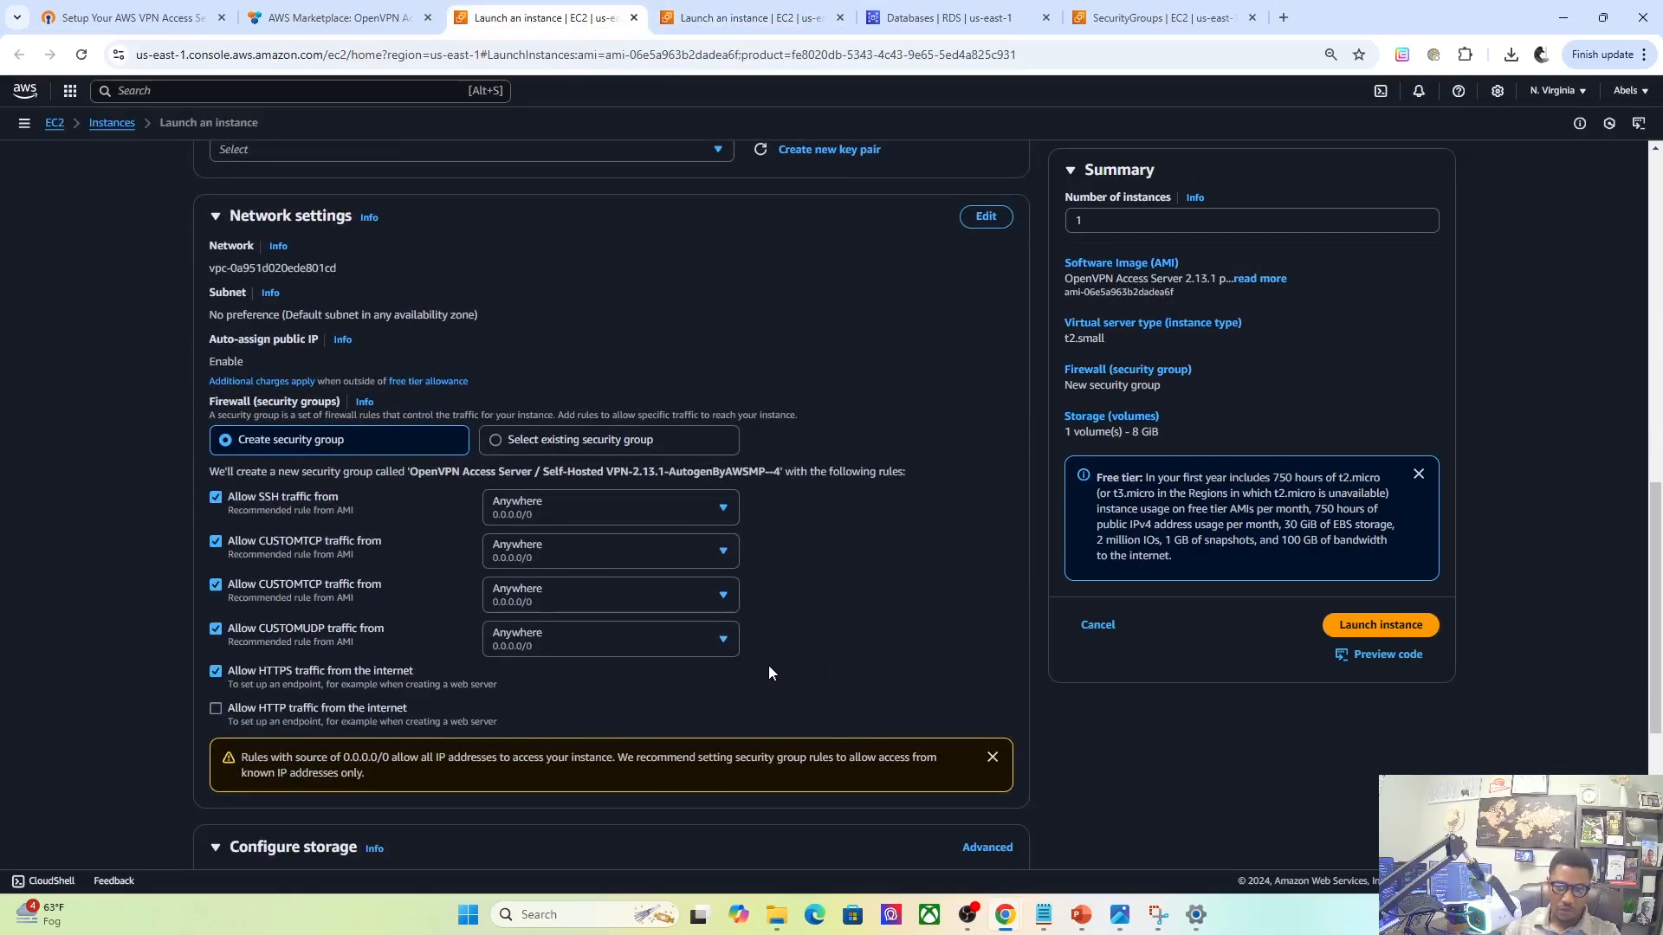
scroll(804, 648, up, 5)
scroll(812, 659, up, 6)
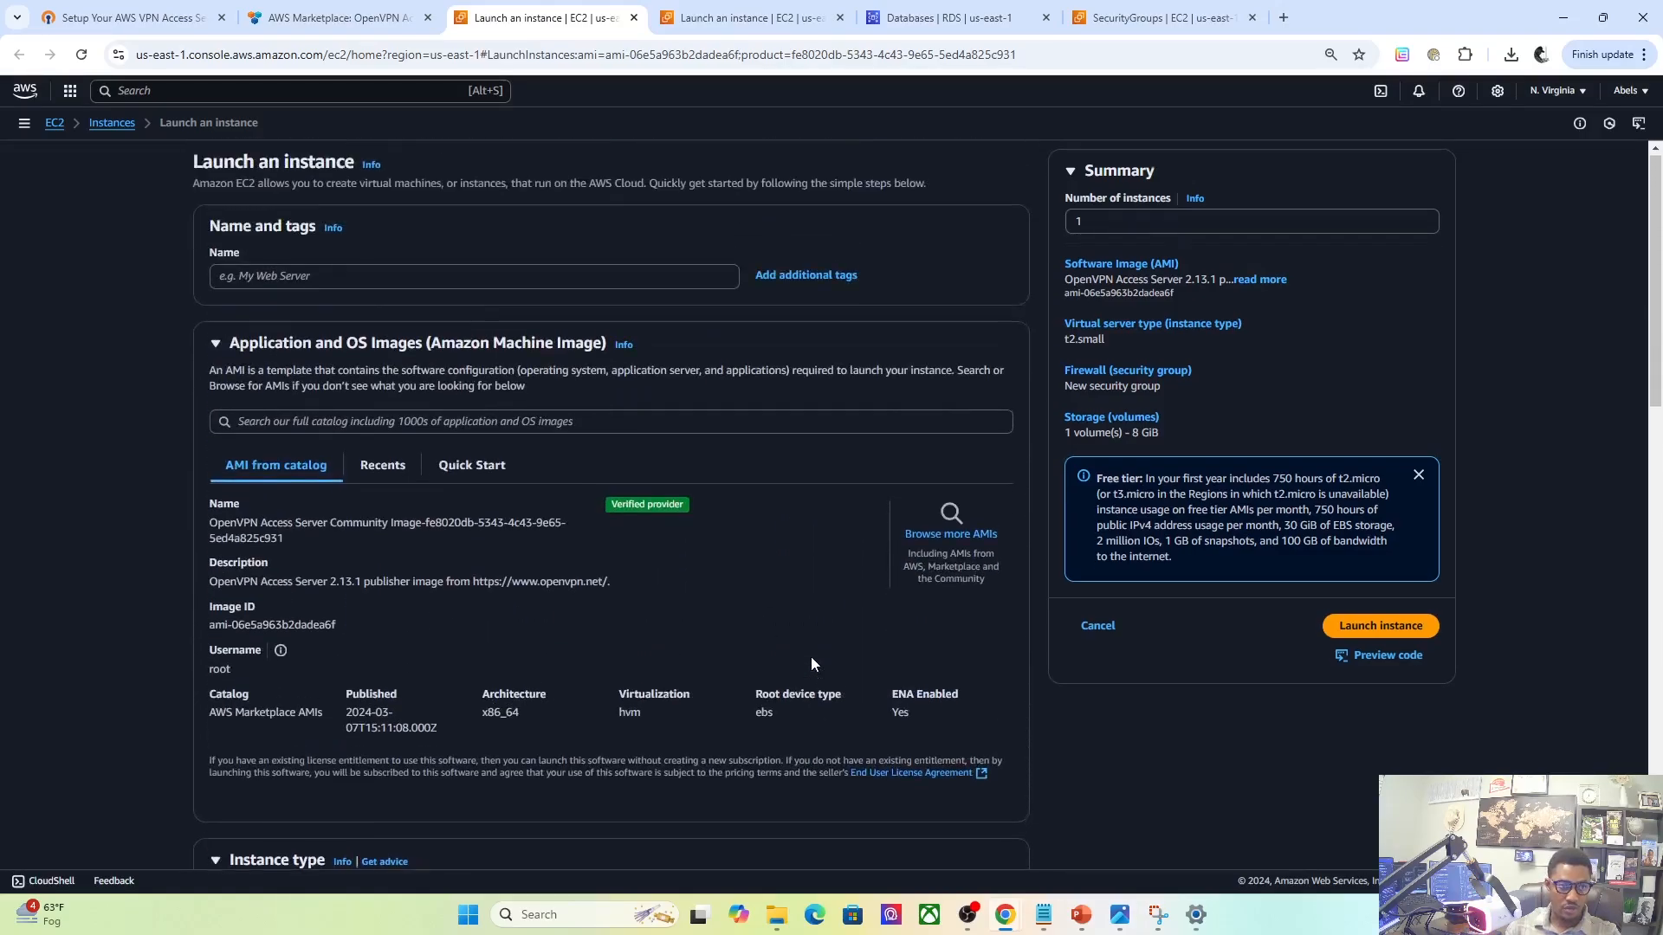
Name the new instance openvpn-server
click(292, 275)
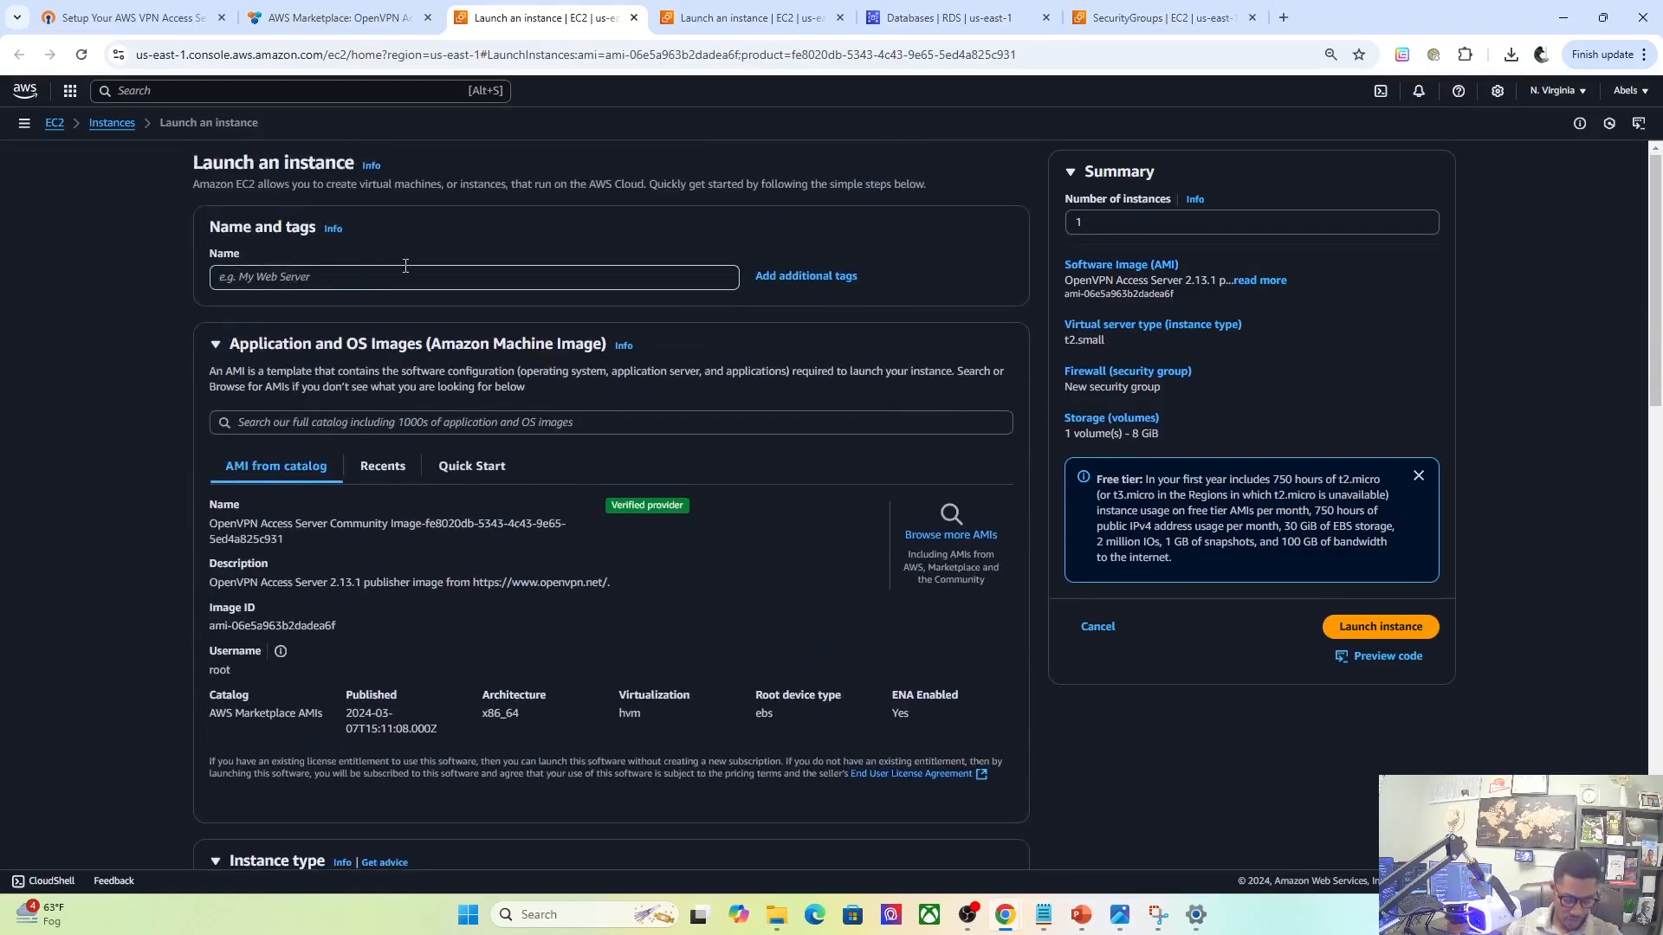
text(openvpn)
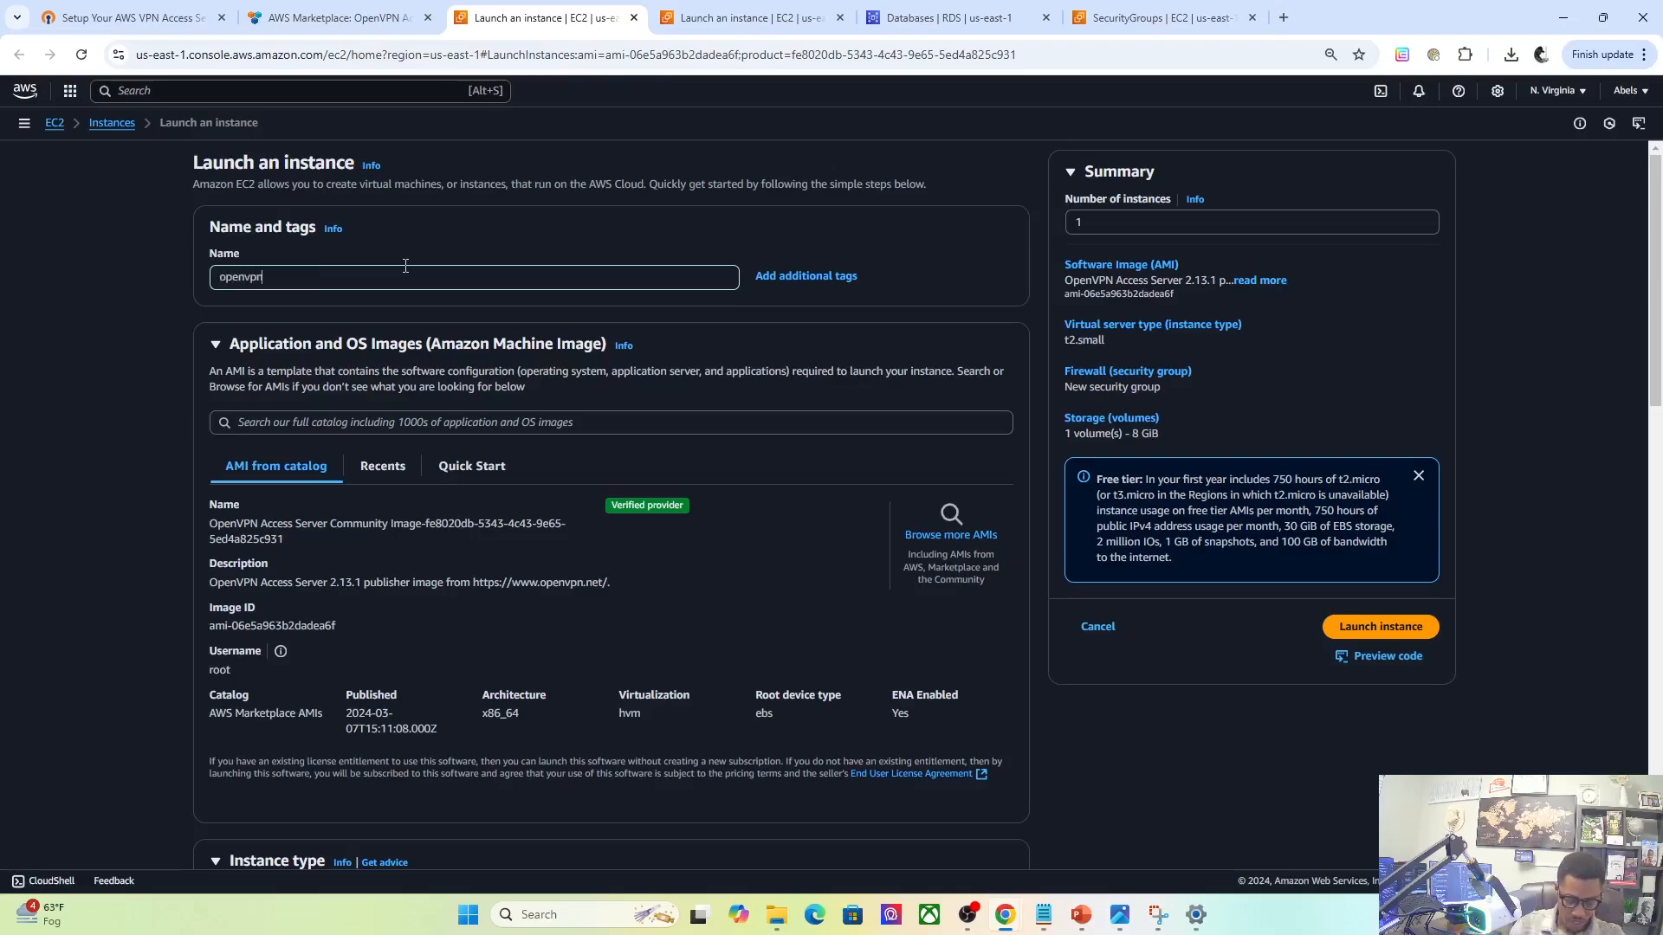
text(-server)
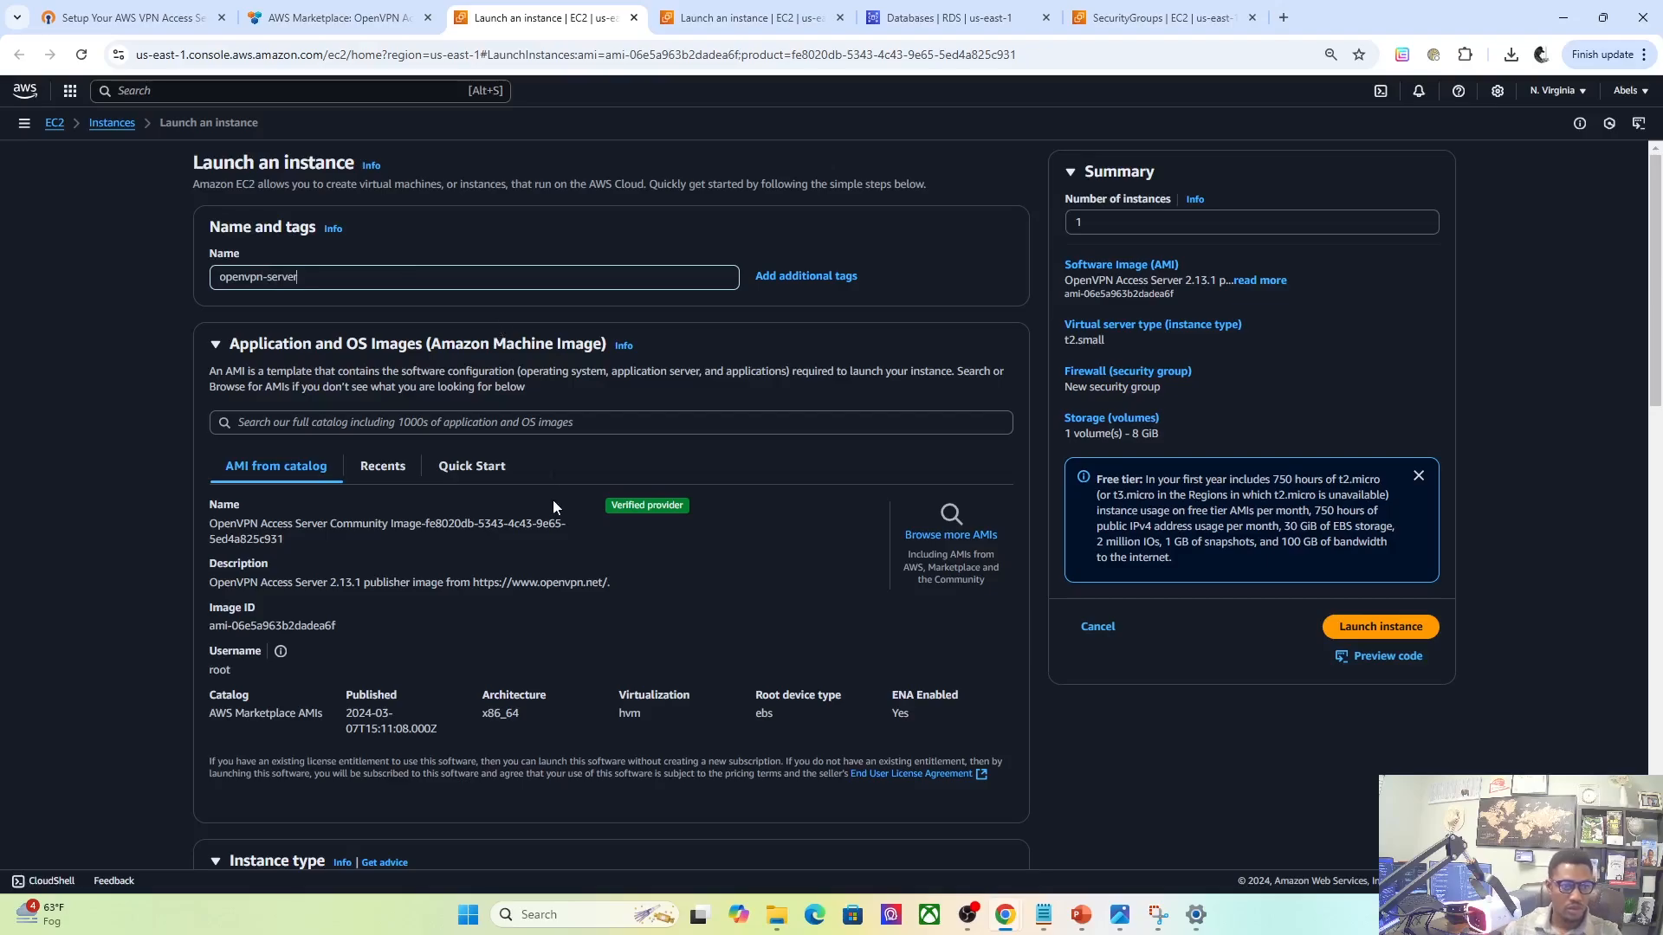
scroll(537, 502, down, 5)
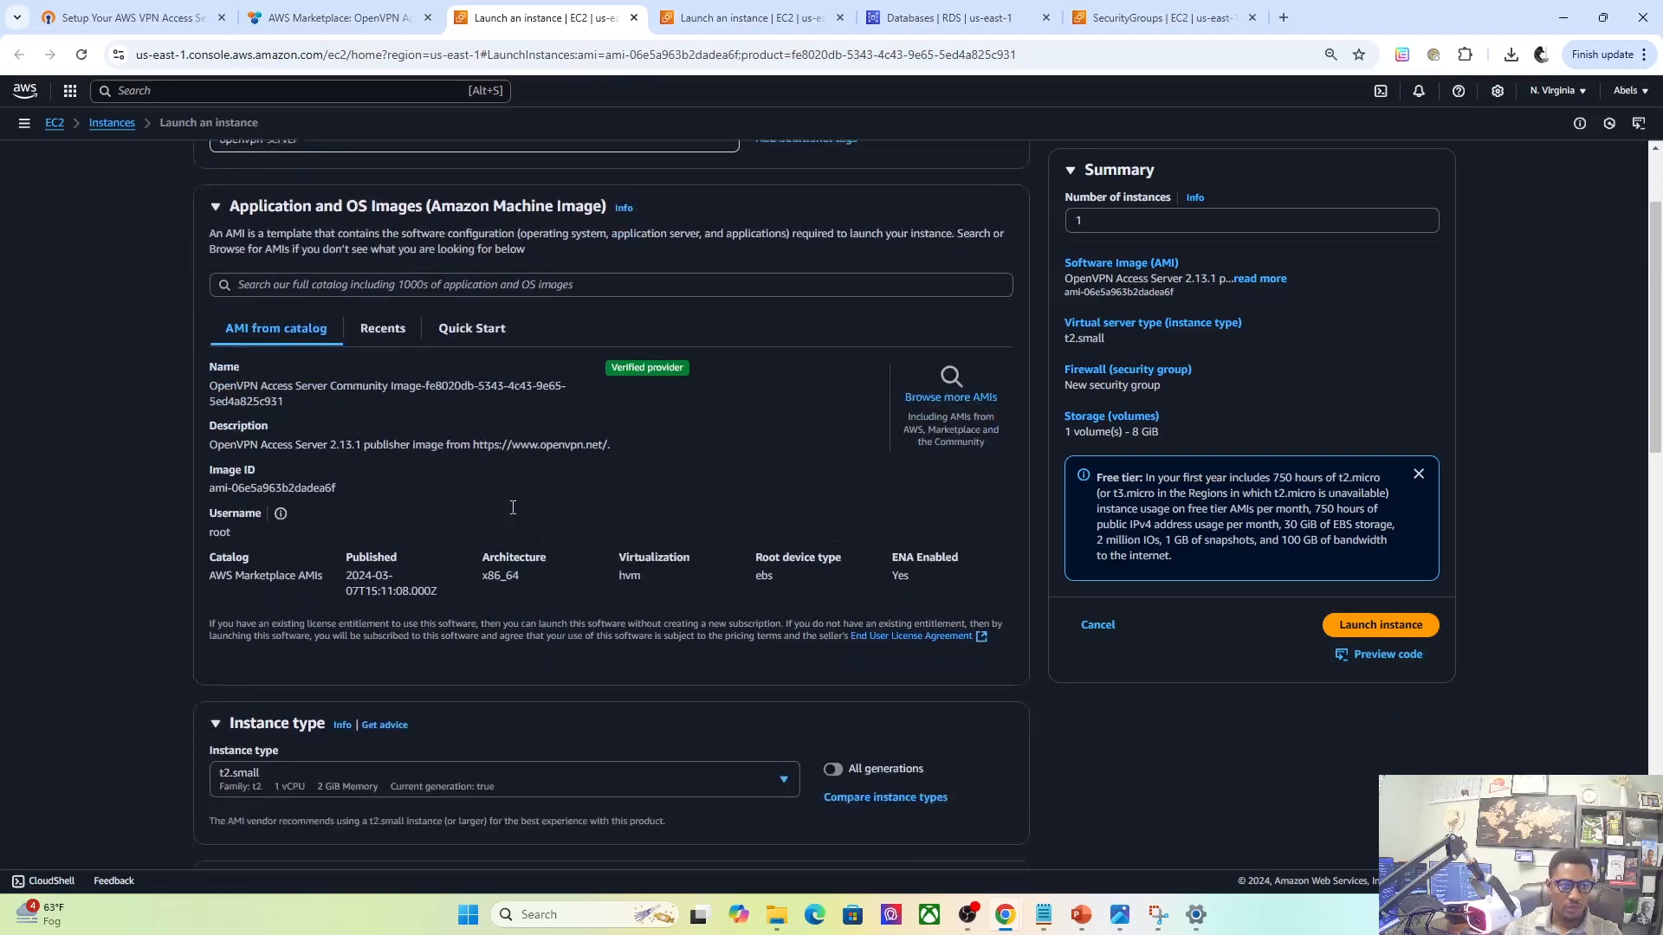
scroll(511, 508, down, 3)
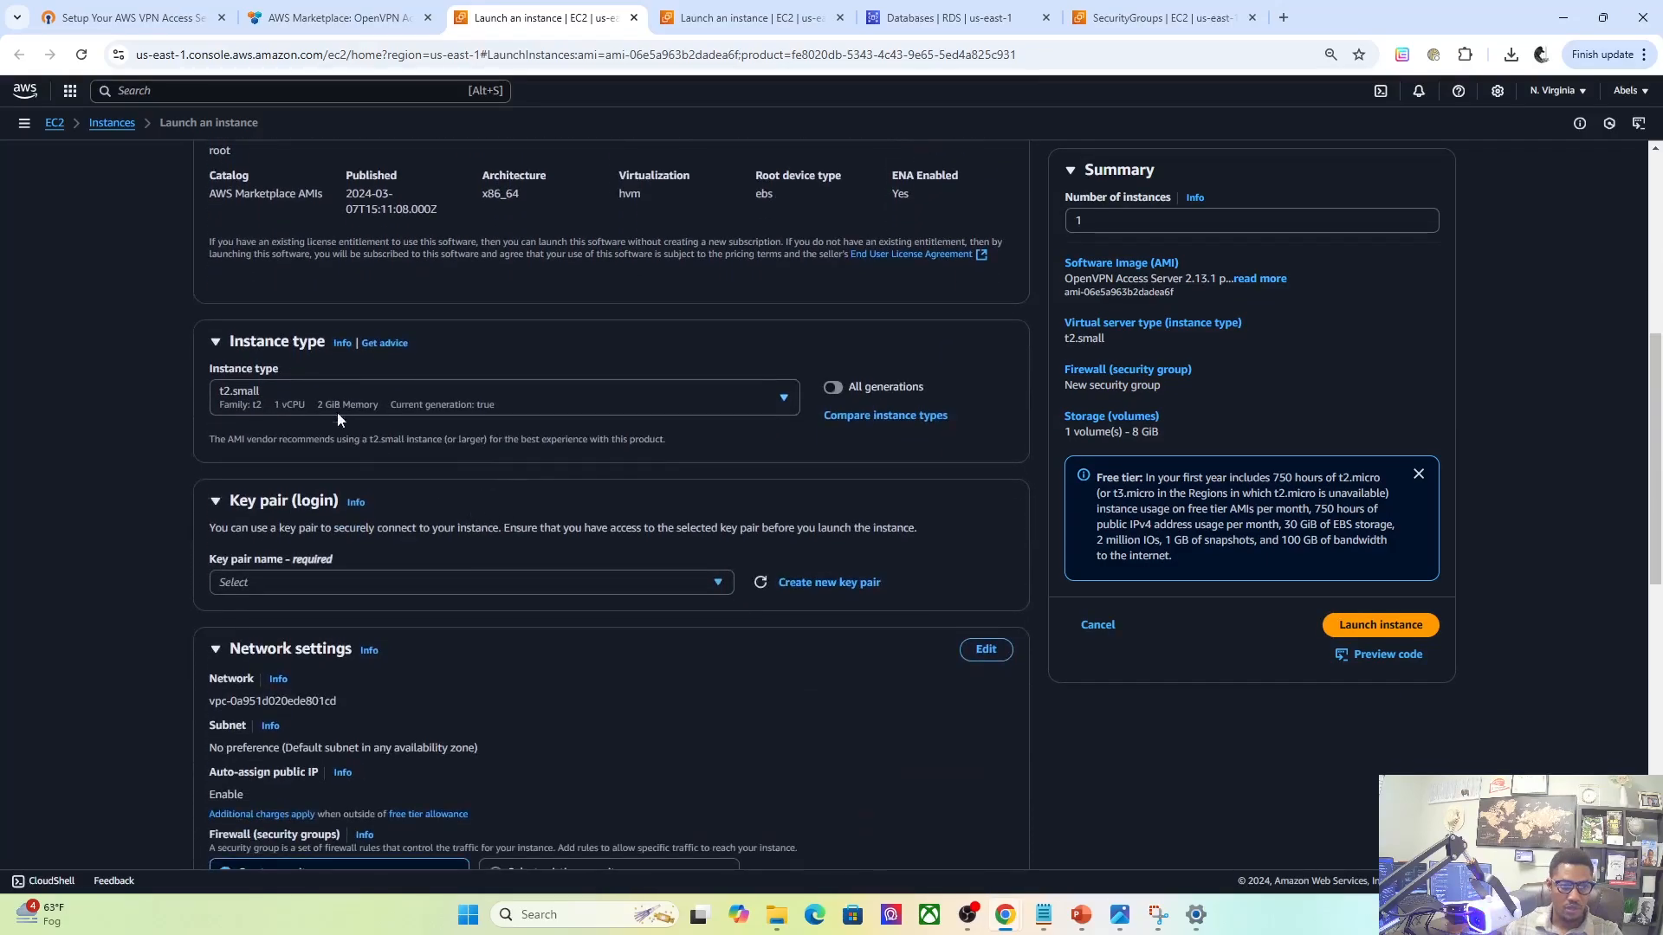
scroll(362, 402, down, 1)
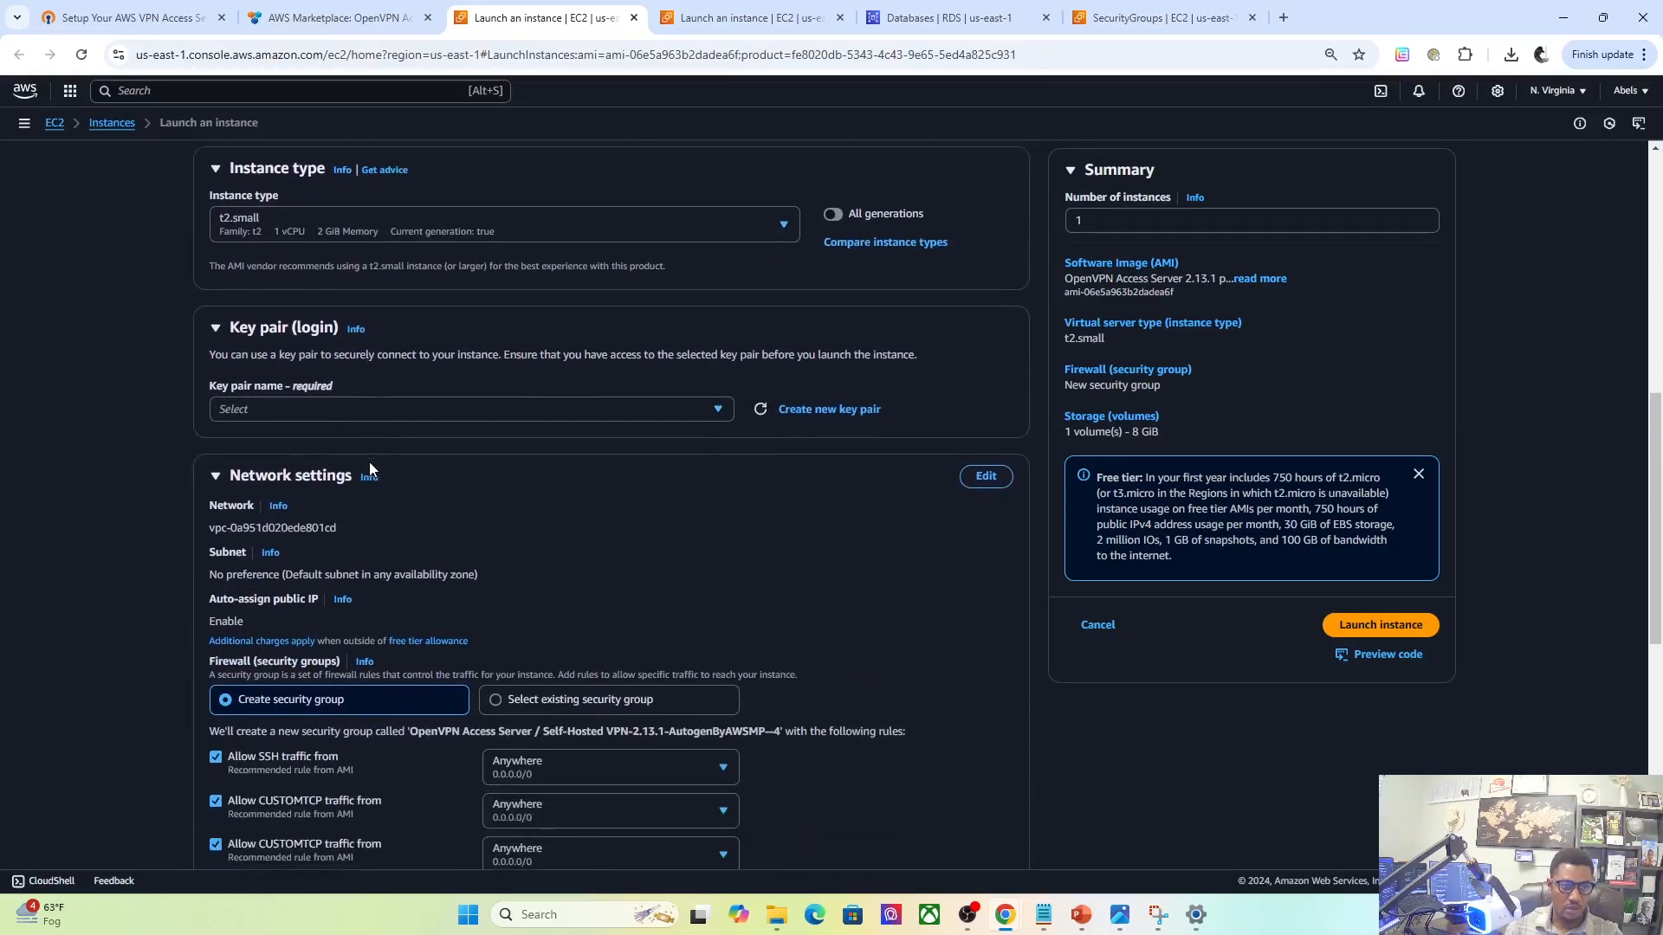
Select the staging-kp-1 key pair for the instance
click(313, 402)
click(307, 490)
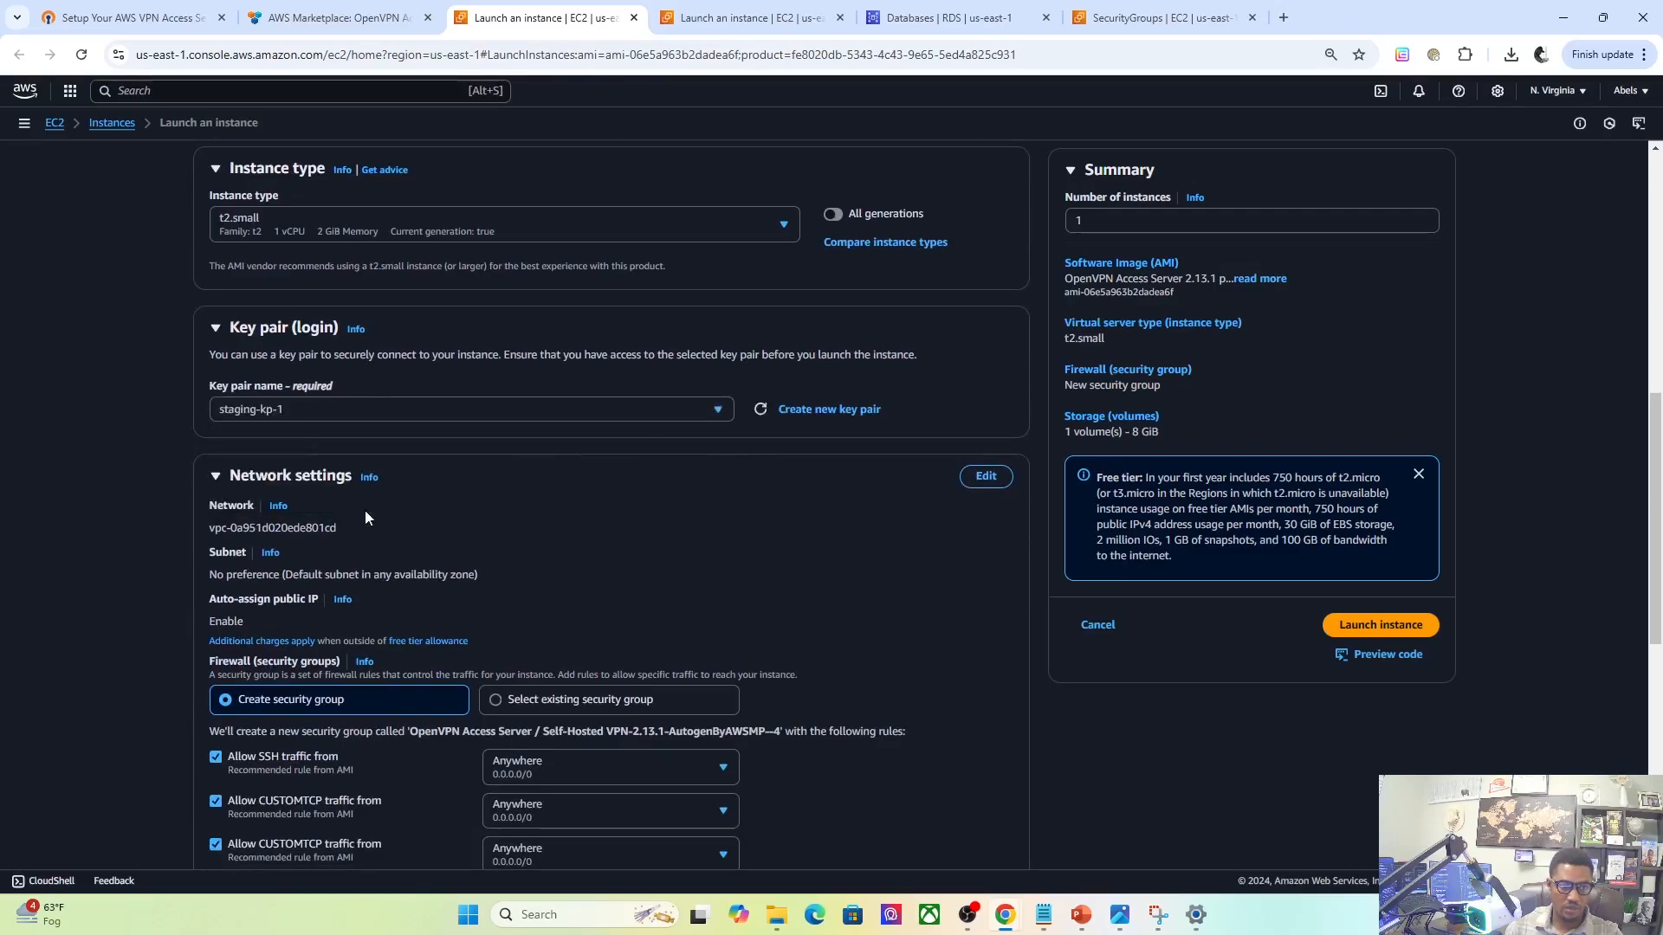
scroll(416, 555, down, 2)
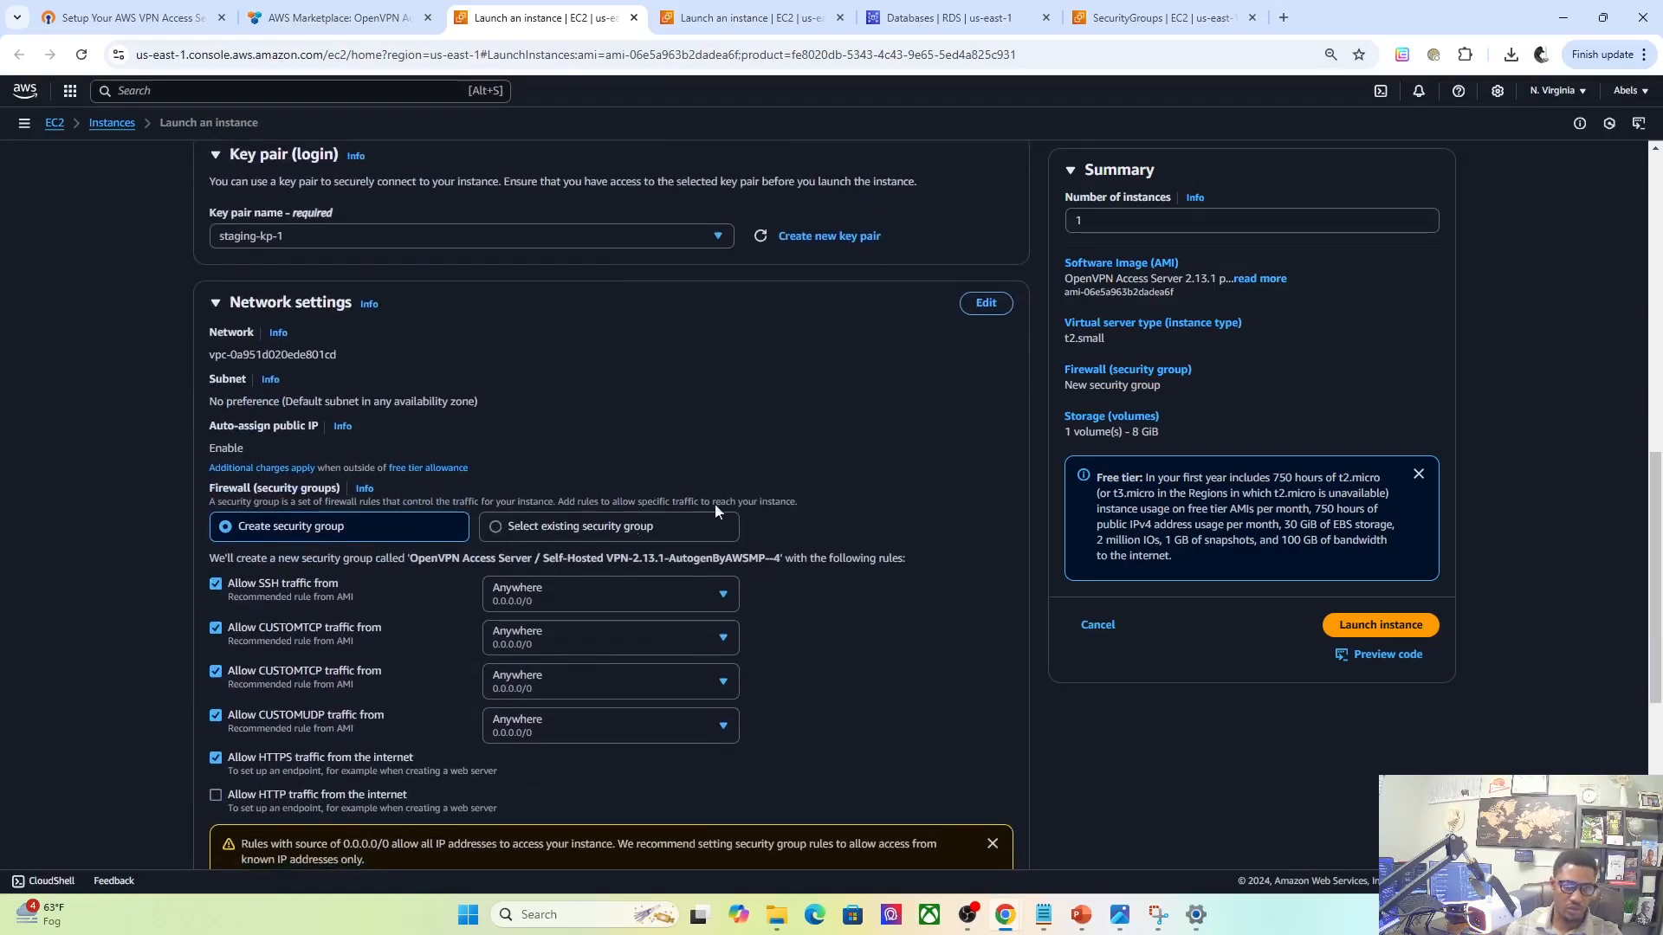
Edit network settings to use staging-vpc with subnet staging-subnet-public2-us-east-1b
click(987, 305)
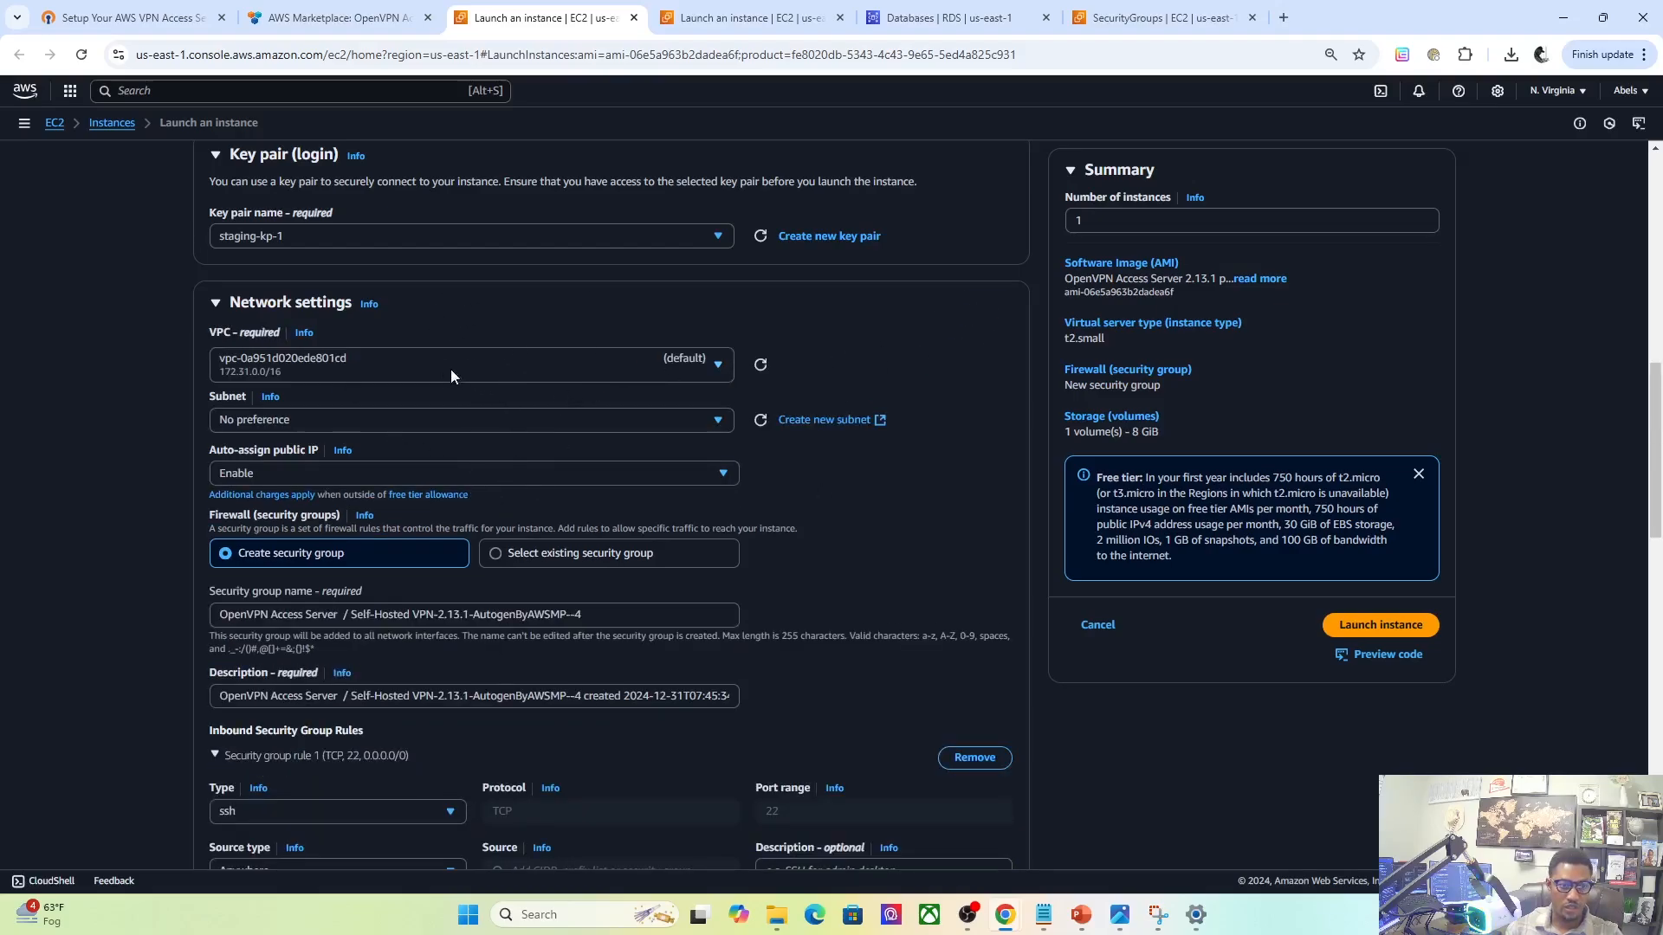
click(682, 362)
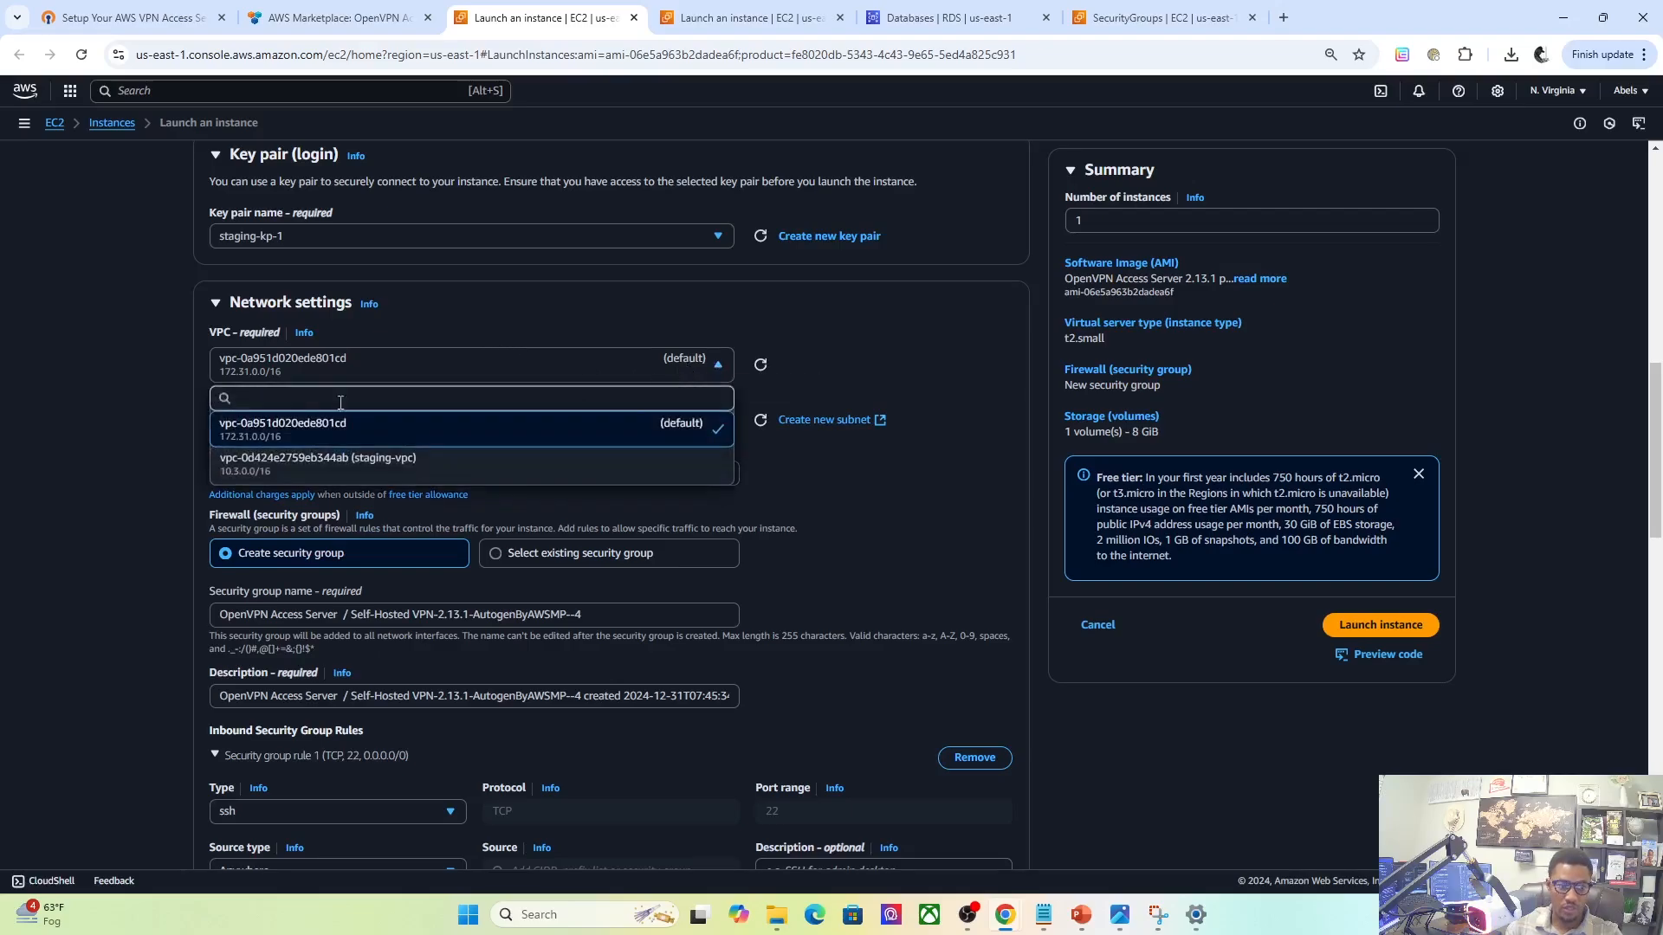
click(319, 464)
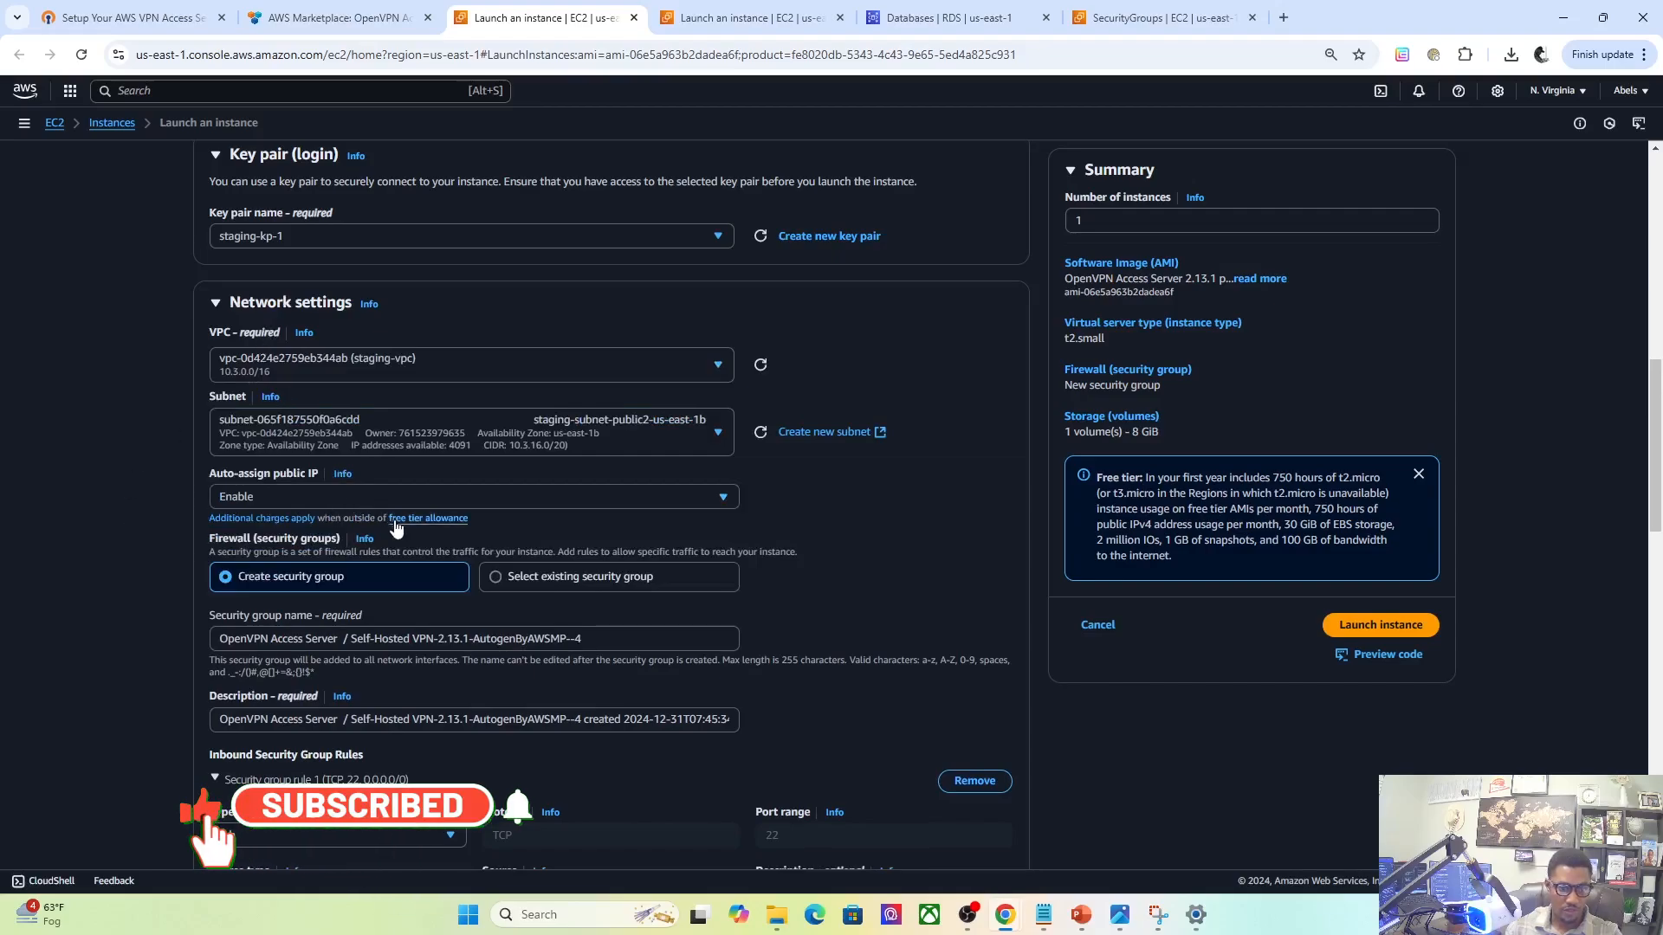
scroll(401, 533, down, 4)
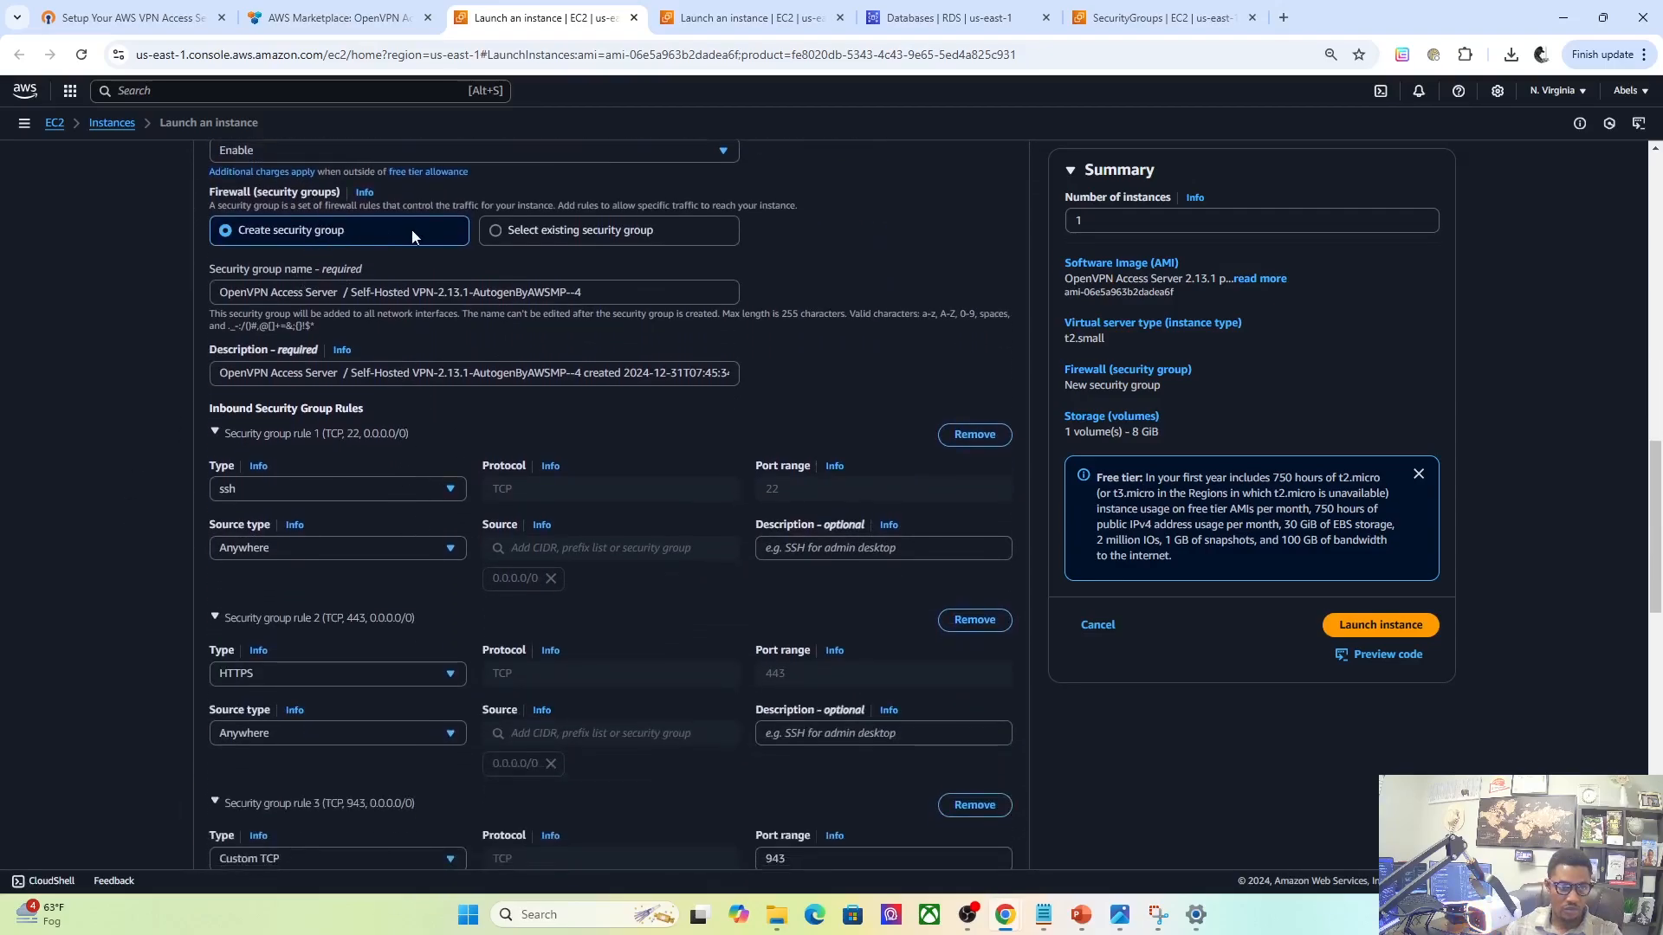
scroll(485, 574, down, 5)
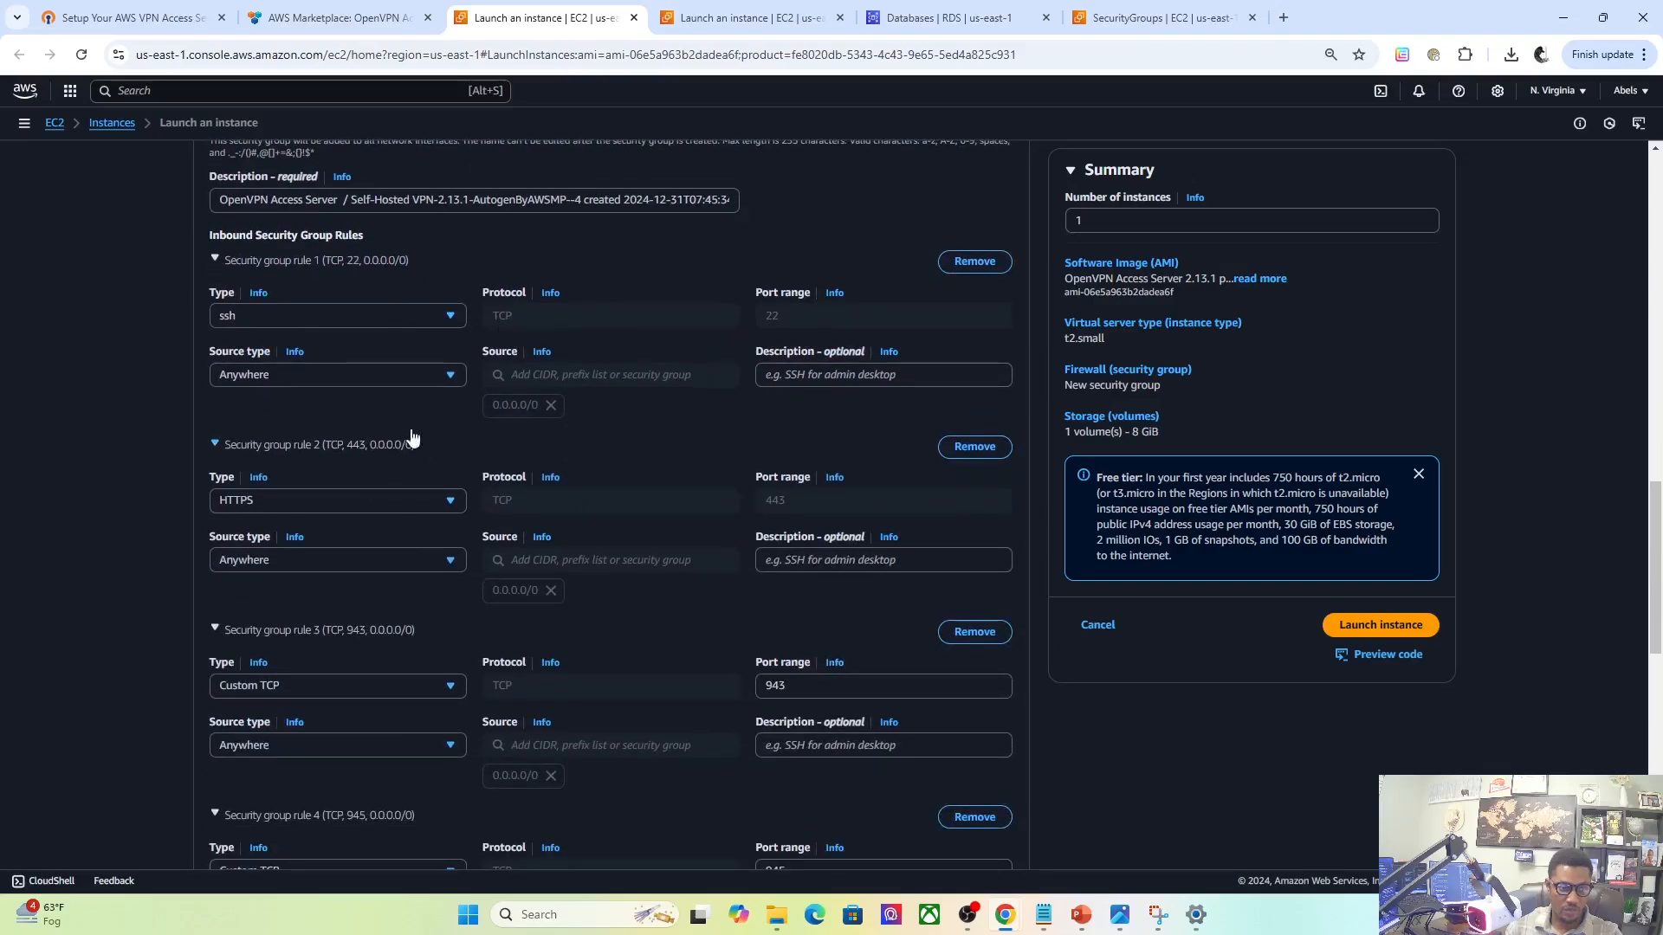
scroll(420, 502, down, 7)
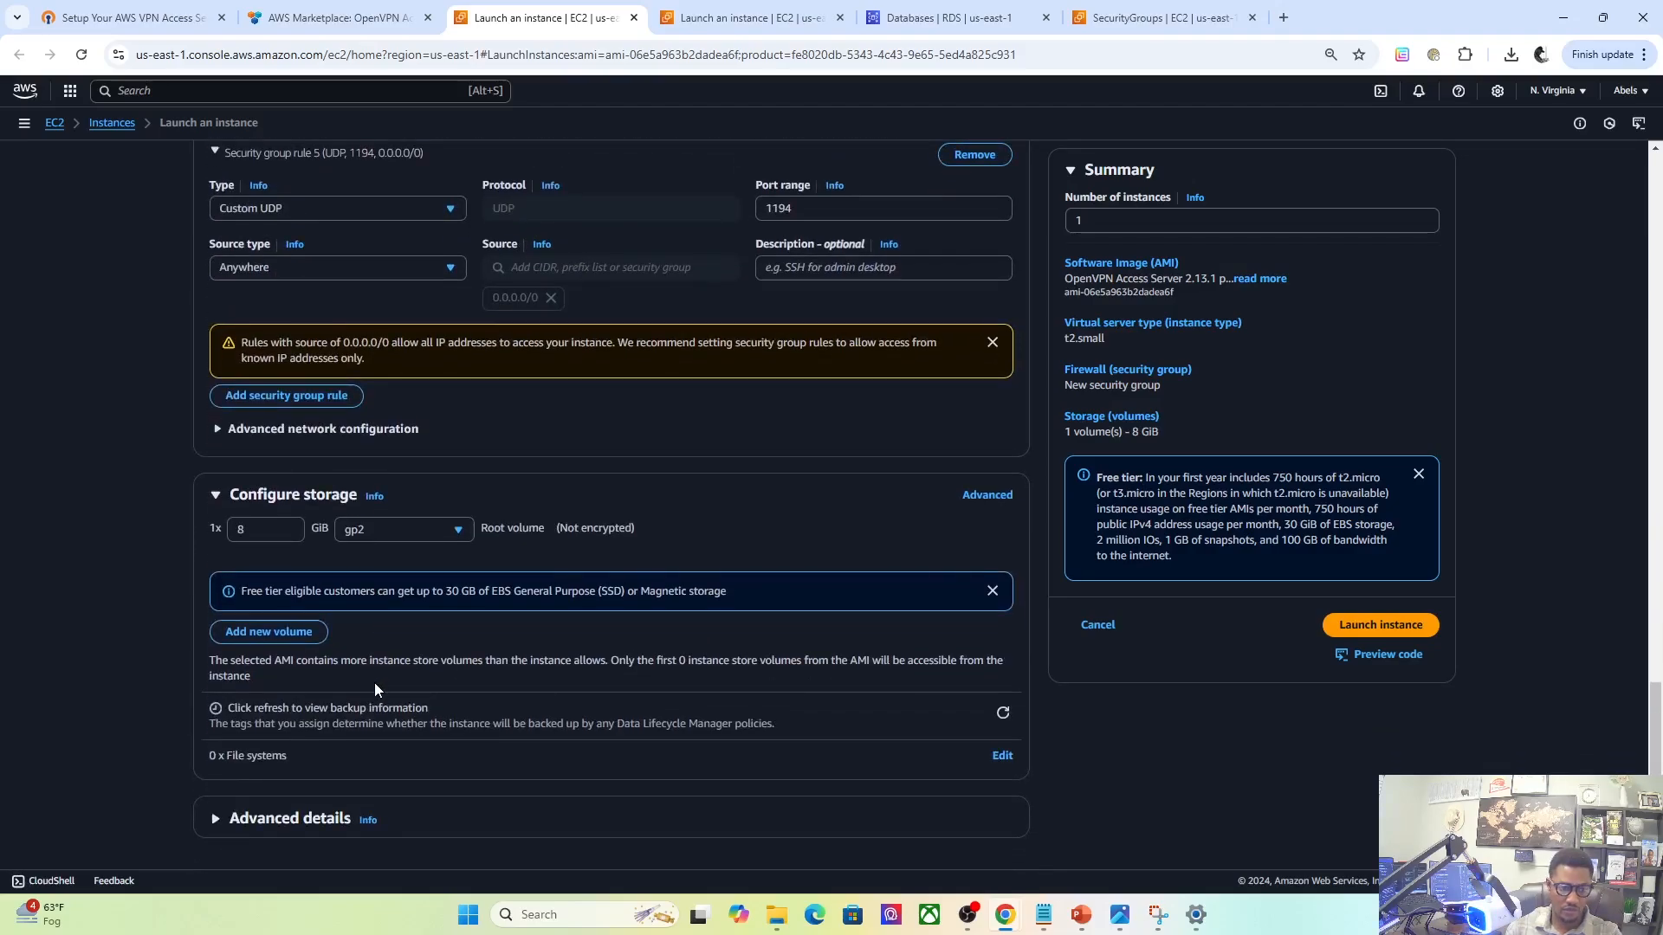
In Advanced details, attach the ssm-role IAM instance profile
click(216, 820)
scroll(421, 698, down, 5)
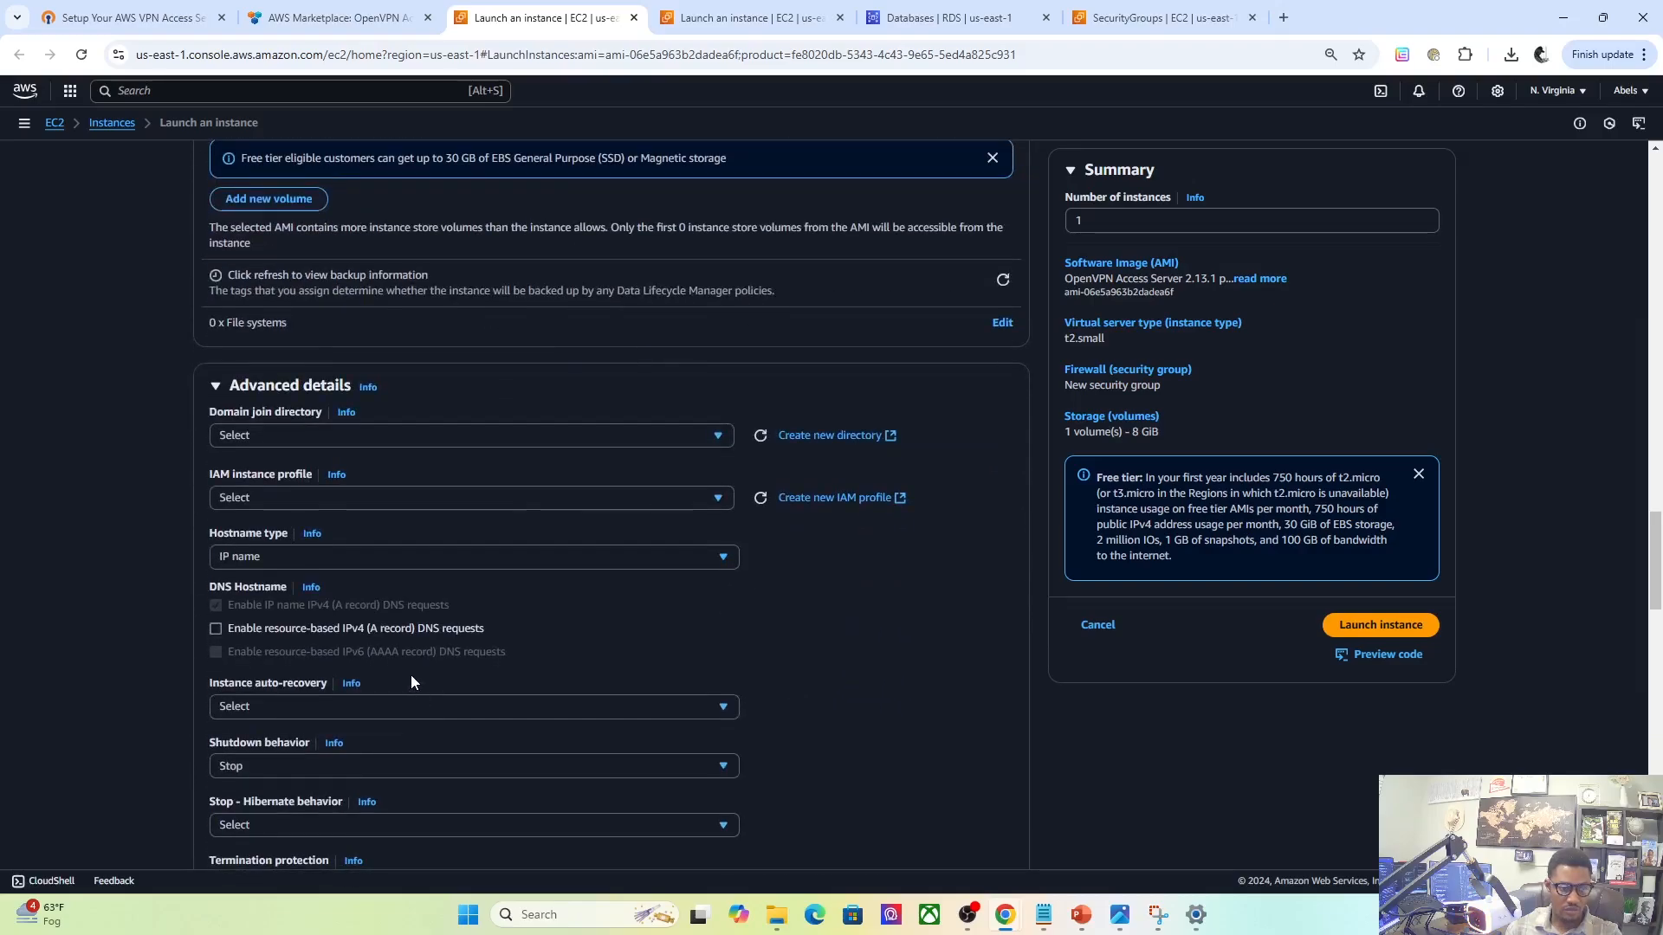
click(272, 500)
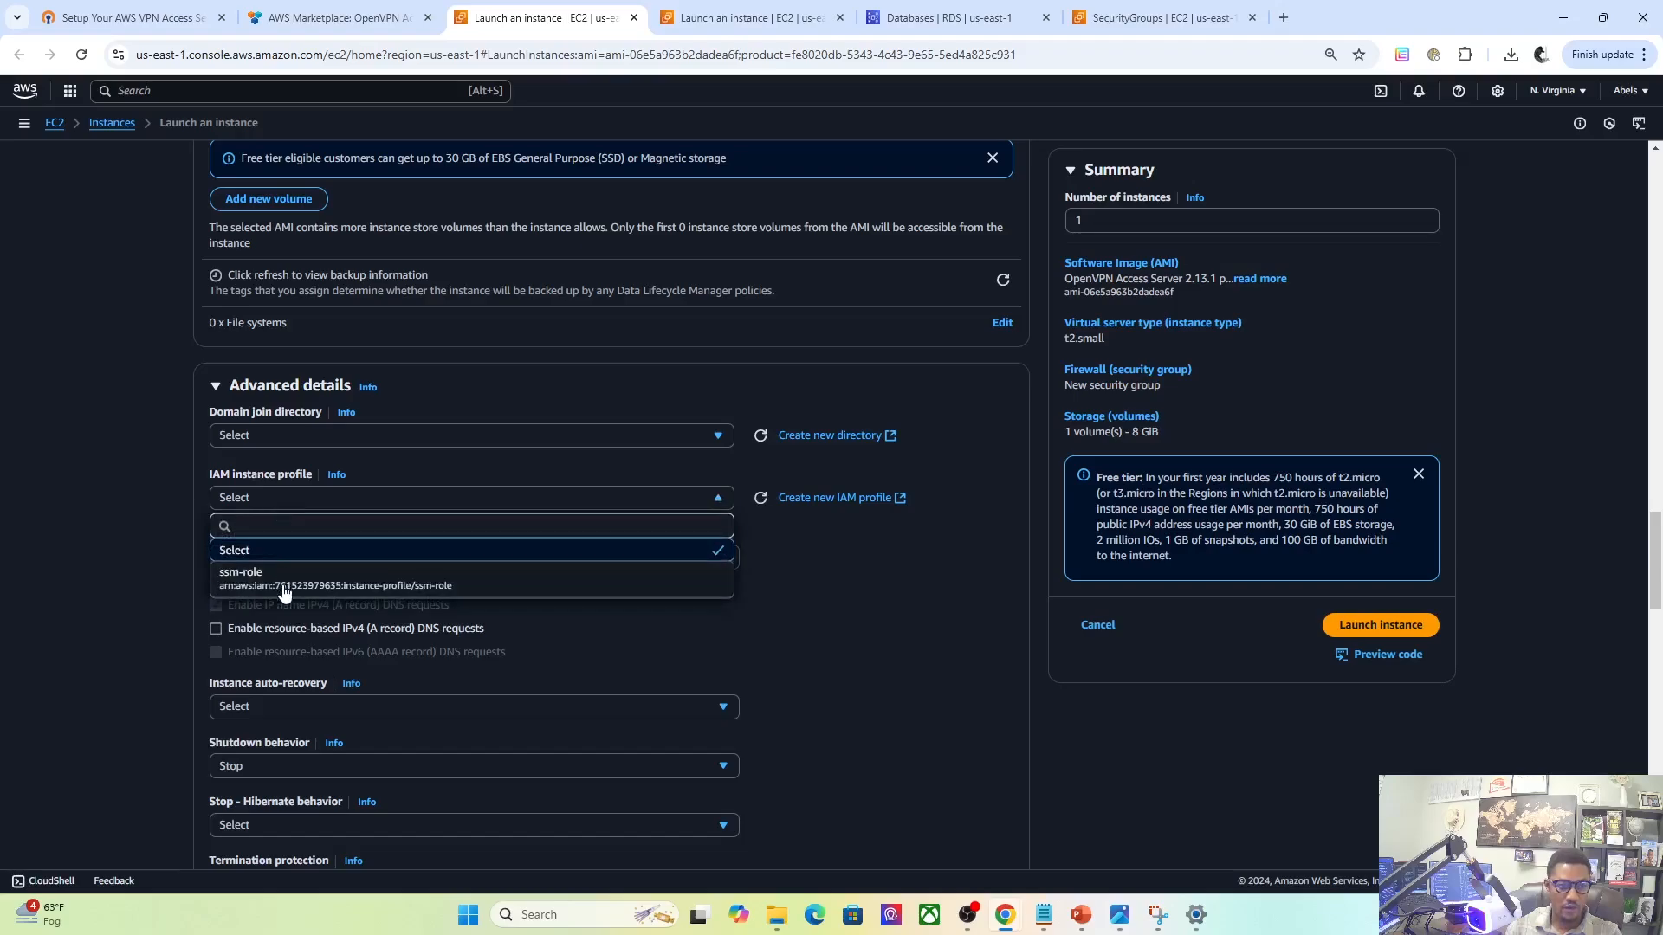
click(285, 578)
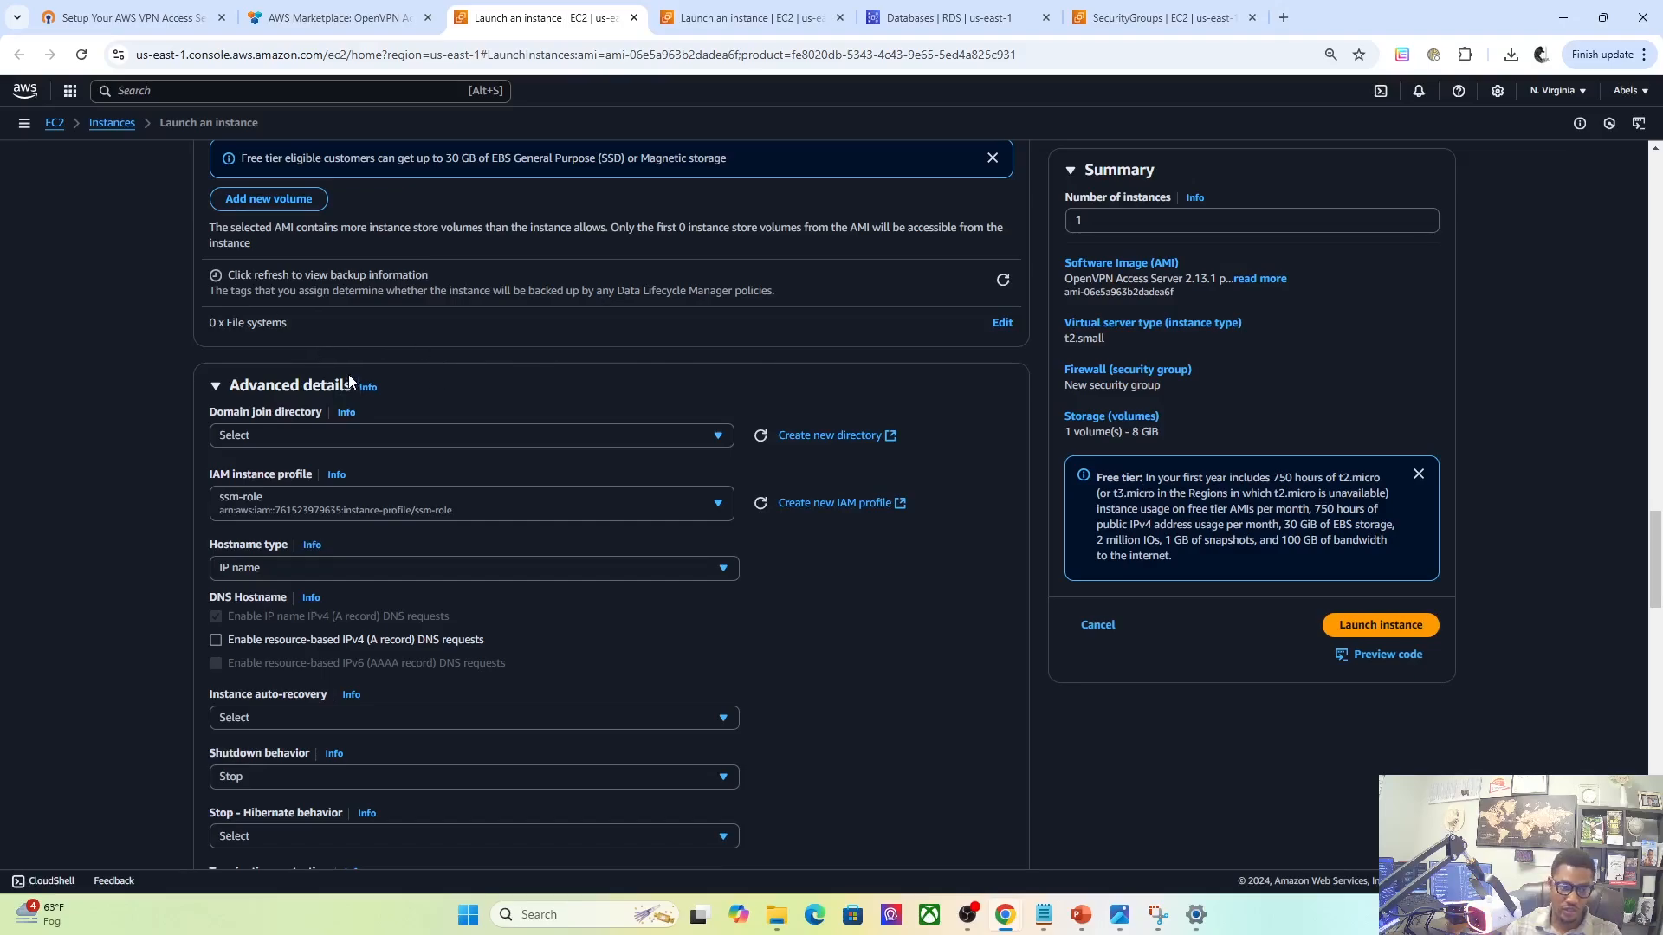
scroll(584, 619, down, 3)
Review the launch form and launch the openvpn-server instance
scroll(653, 632, up, 5)
scroll(658, 641, up, 10)
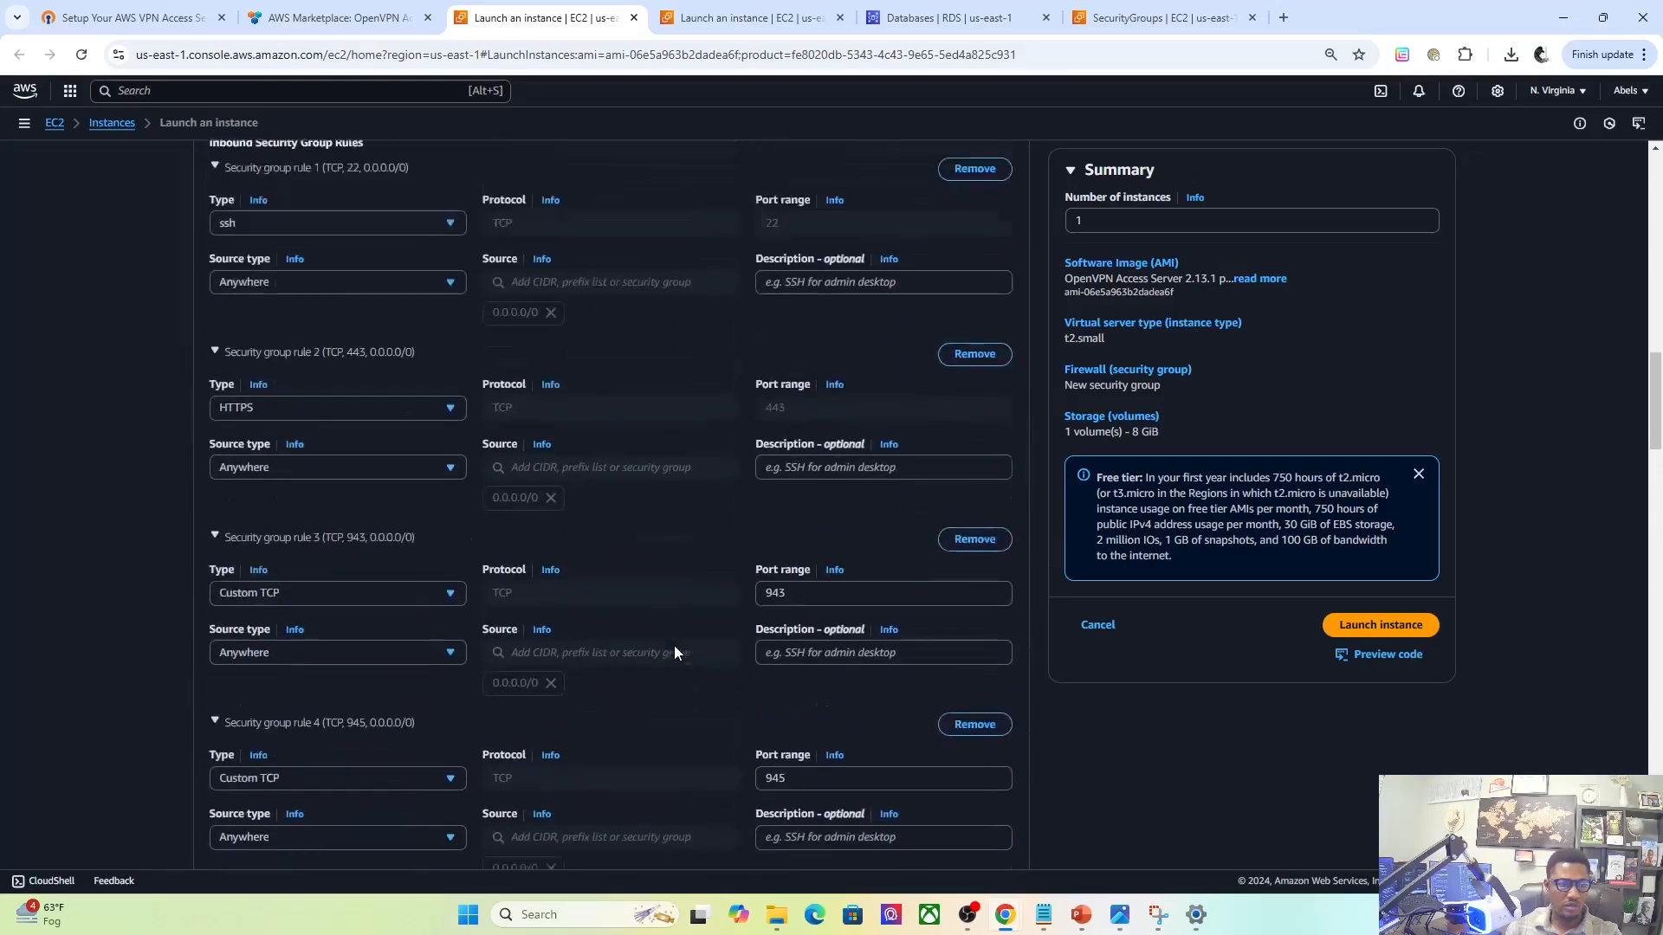
scroll(678, 650, up, 10)
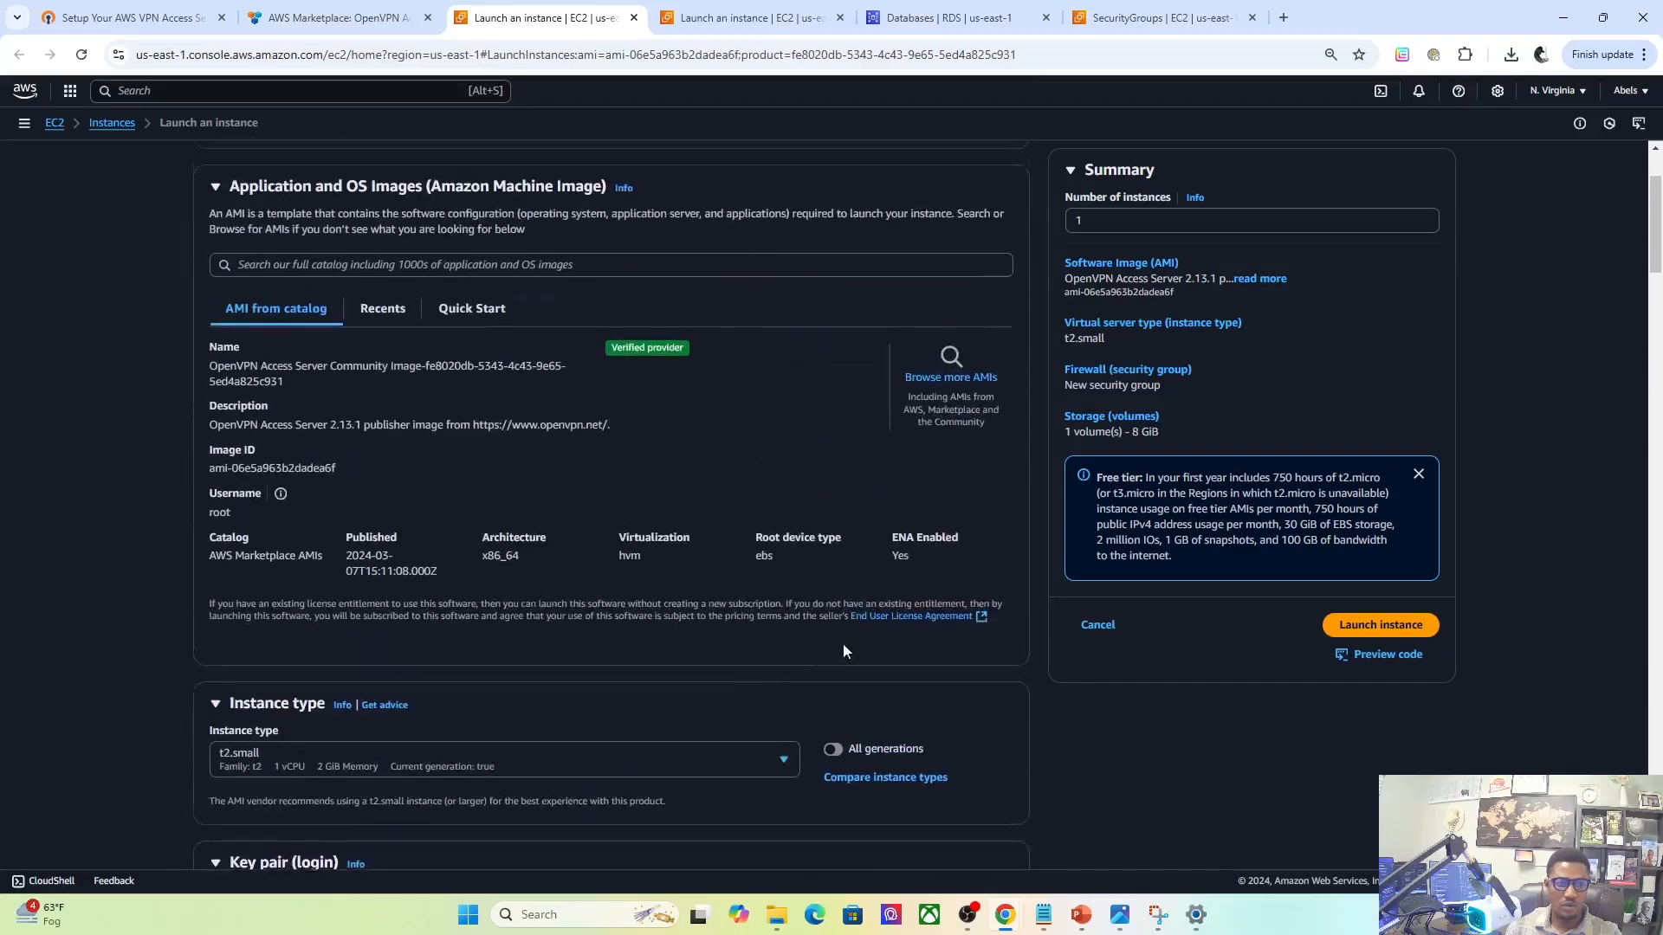
click(1361, 633)
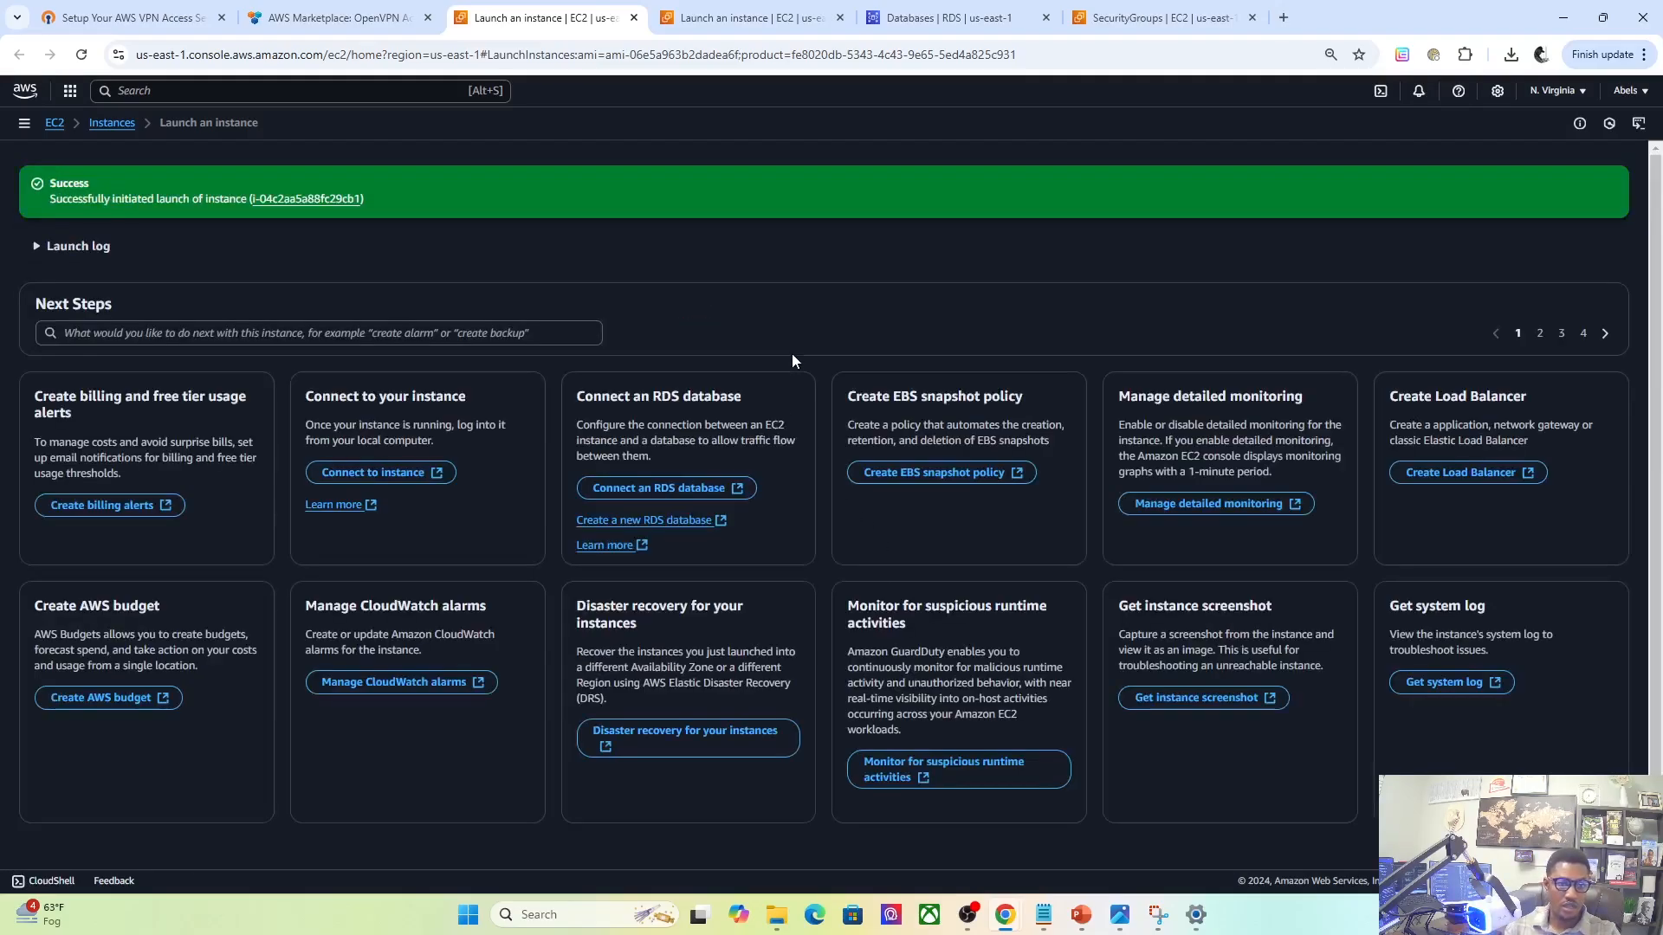
Open the new openvpn-server instance and bring up its Connect to instance page
click(333, 198)
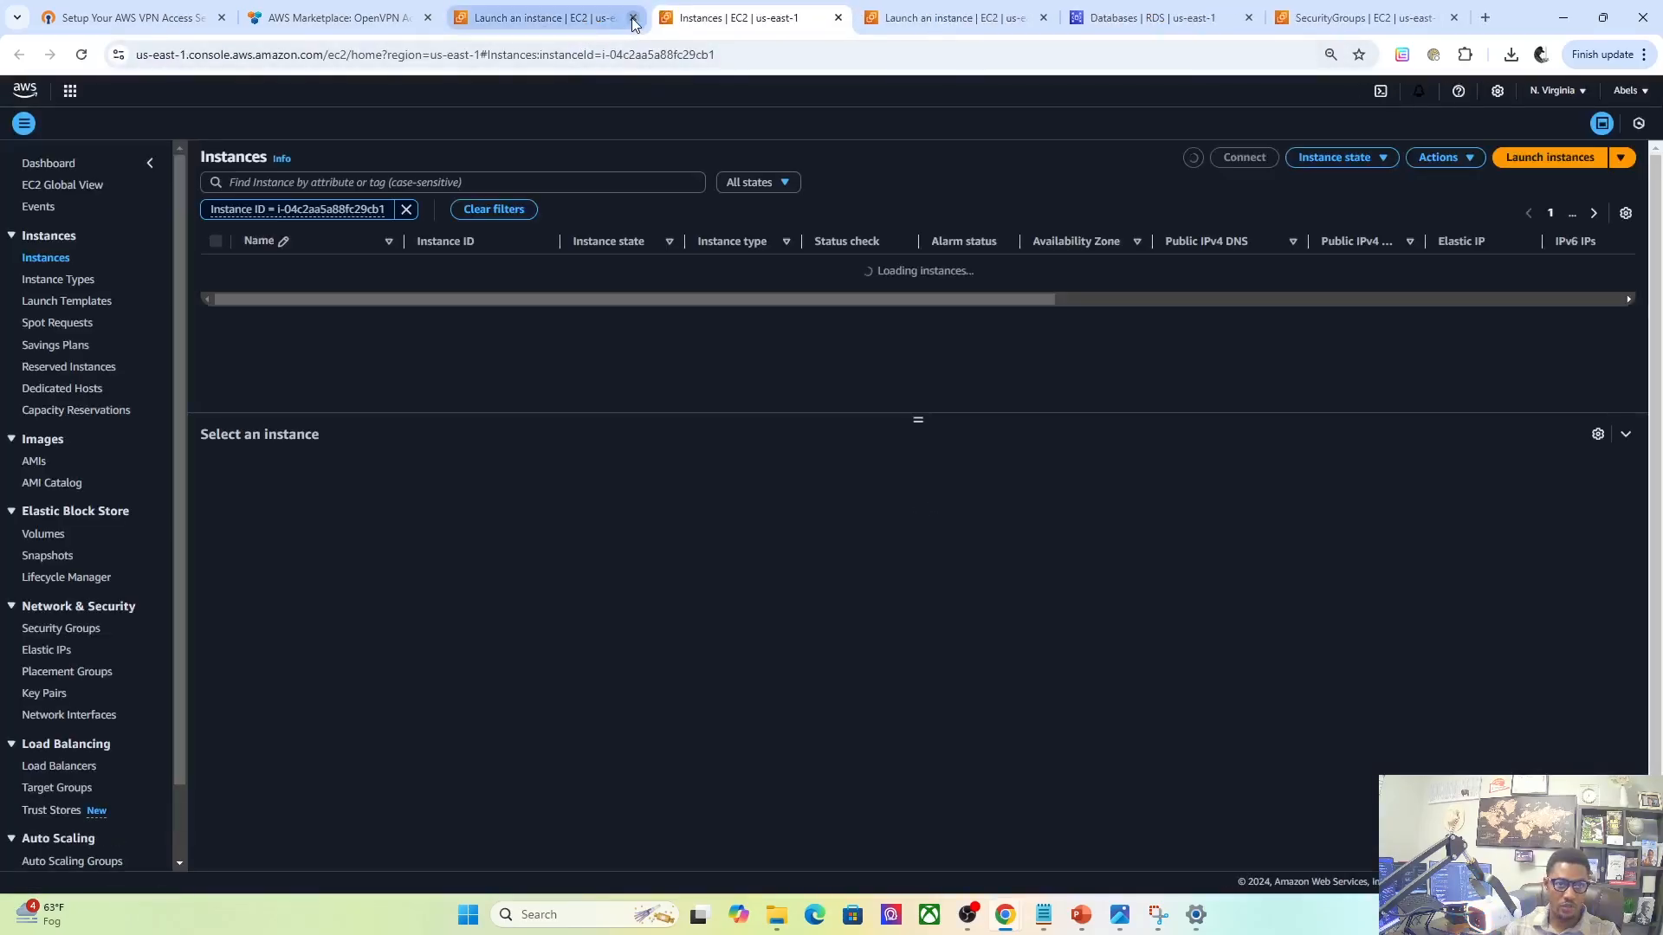
click(633, 18)
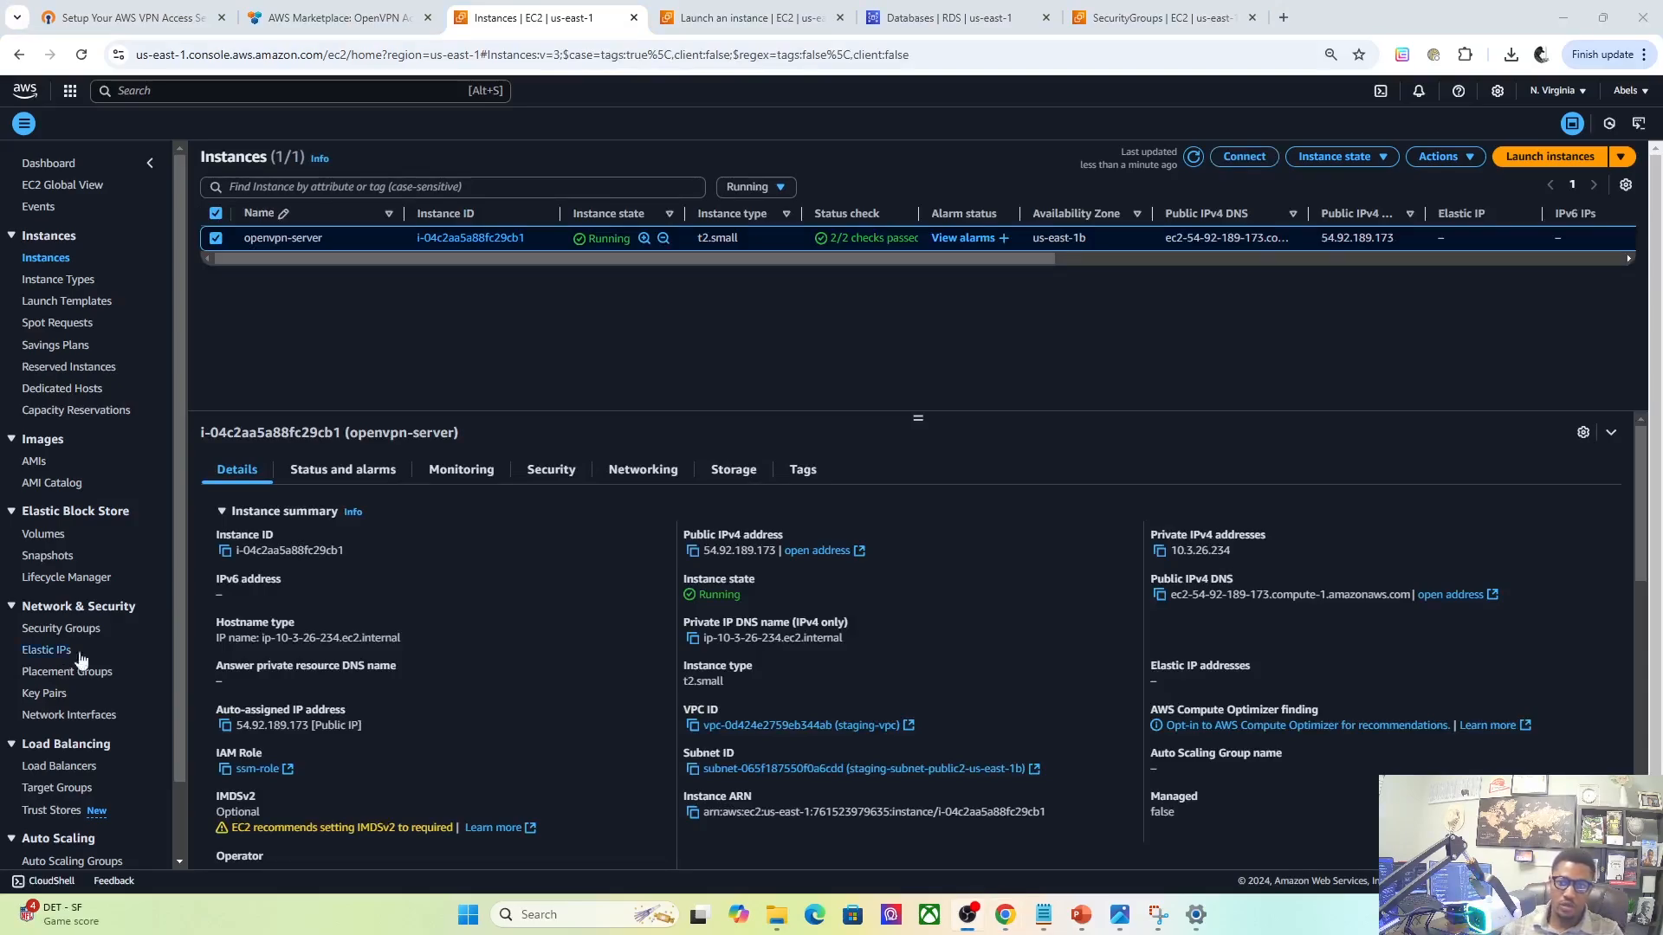
click(1260, 159)
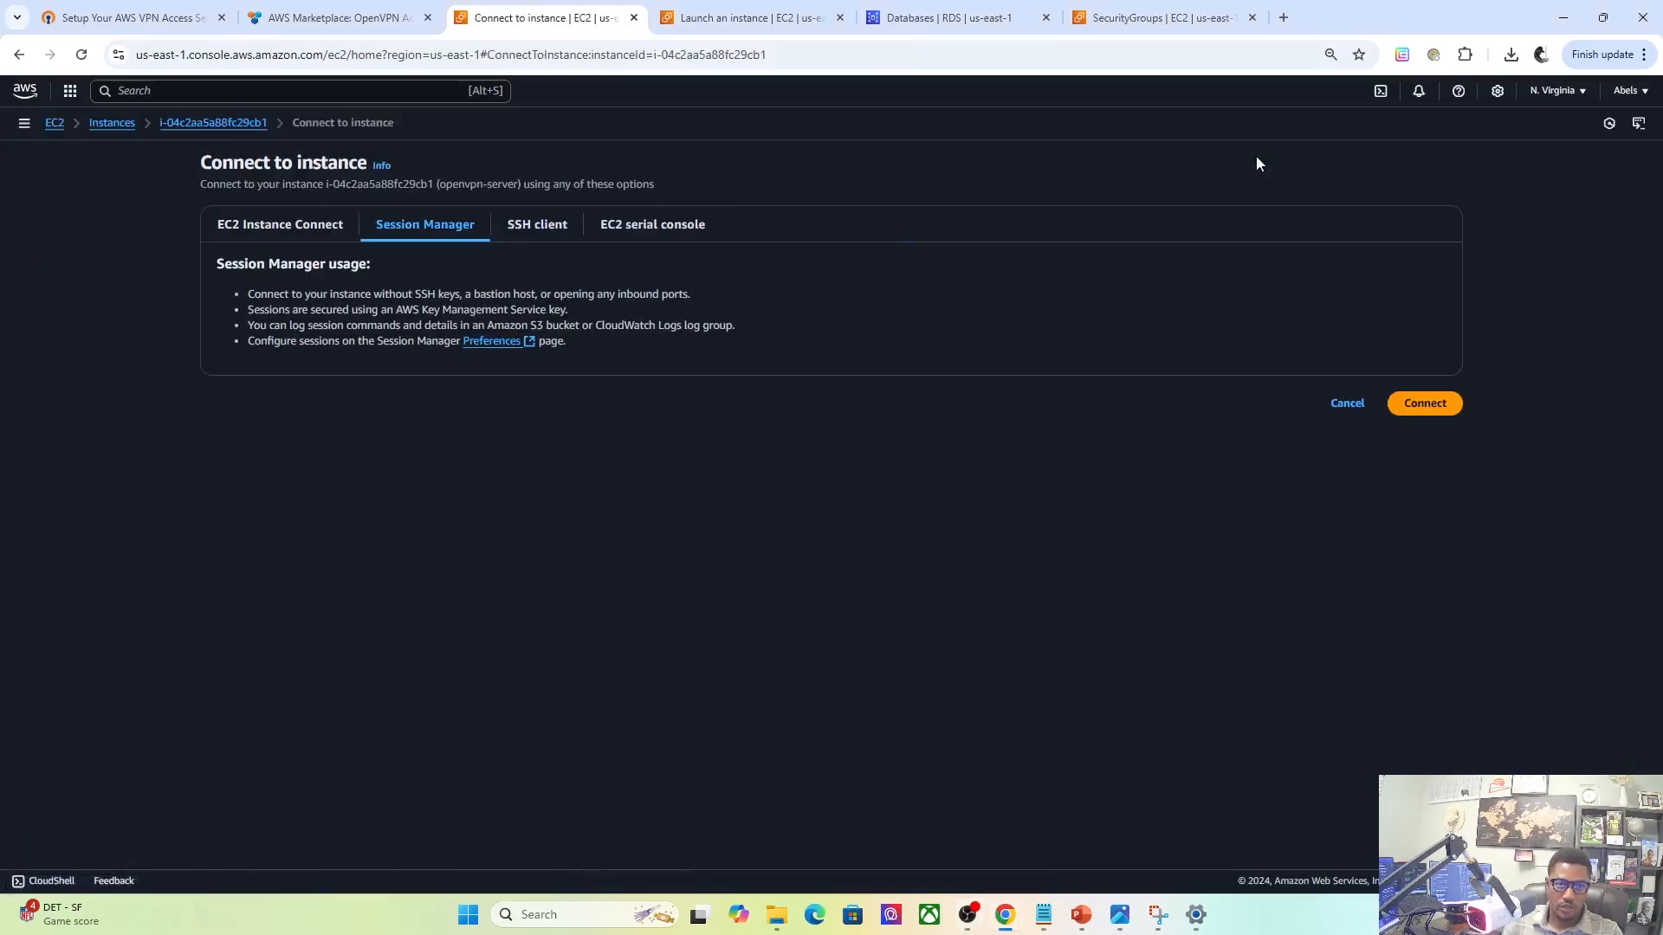
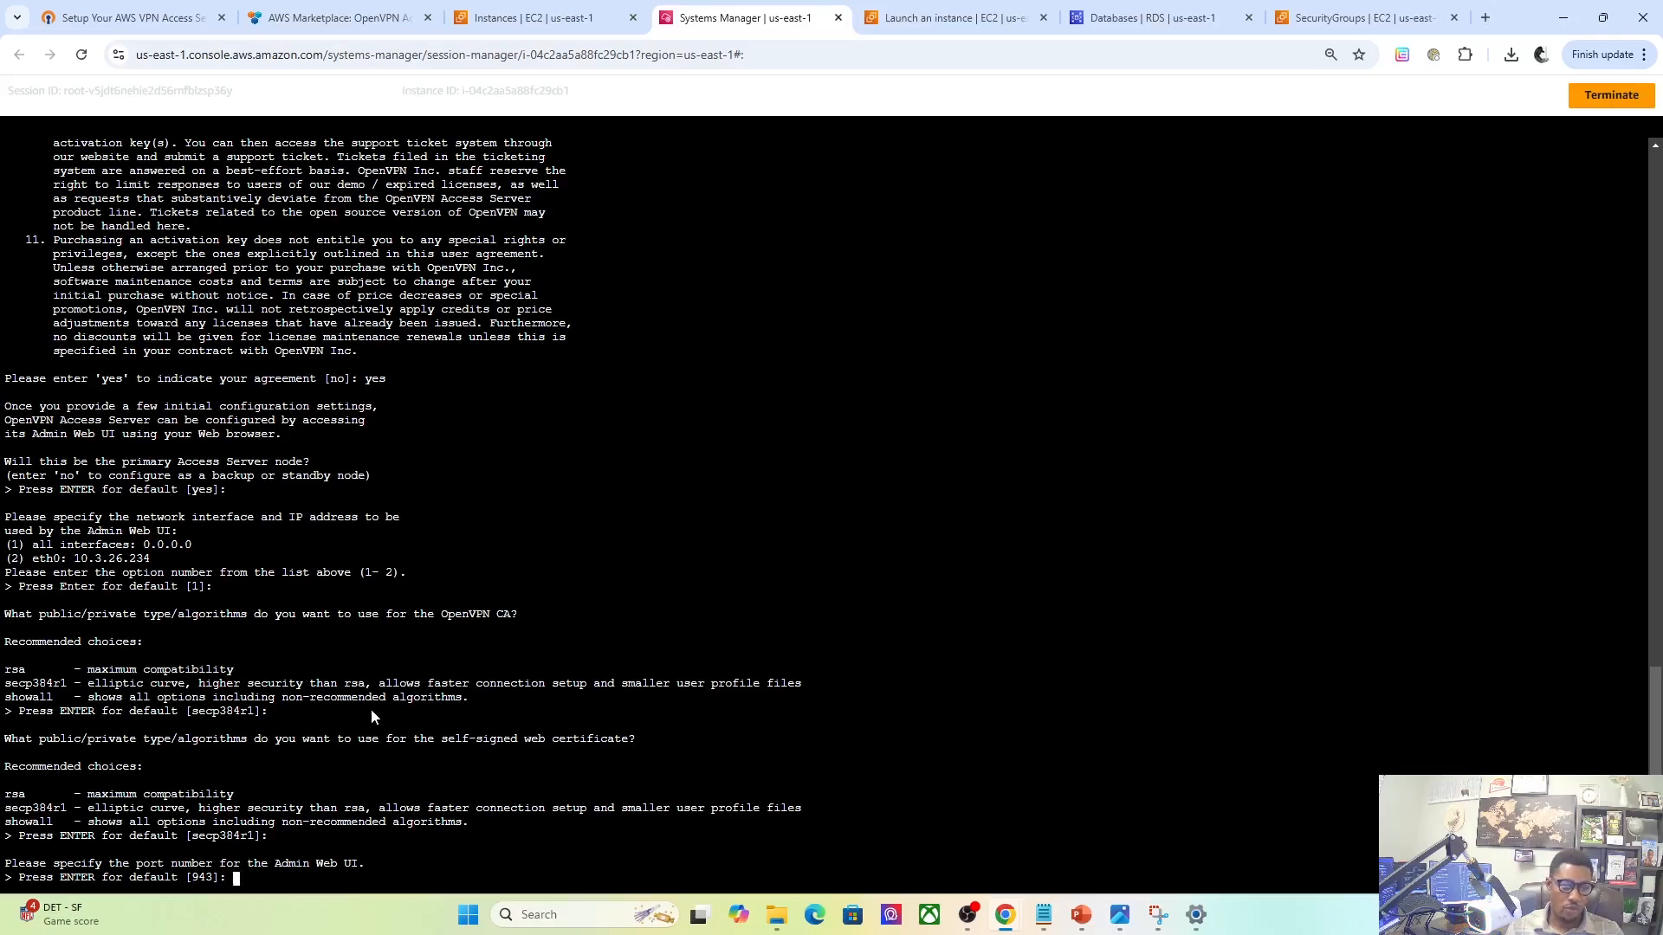
Accept the defaults: ports 943 and 443, routing, DNS, subnets, admin login, password, no activation key
key(Return)
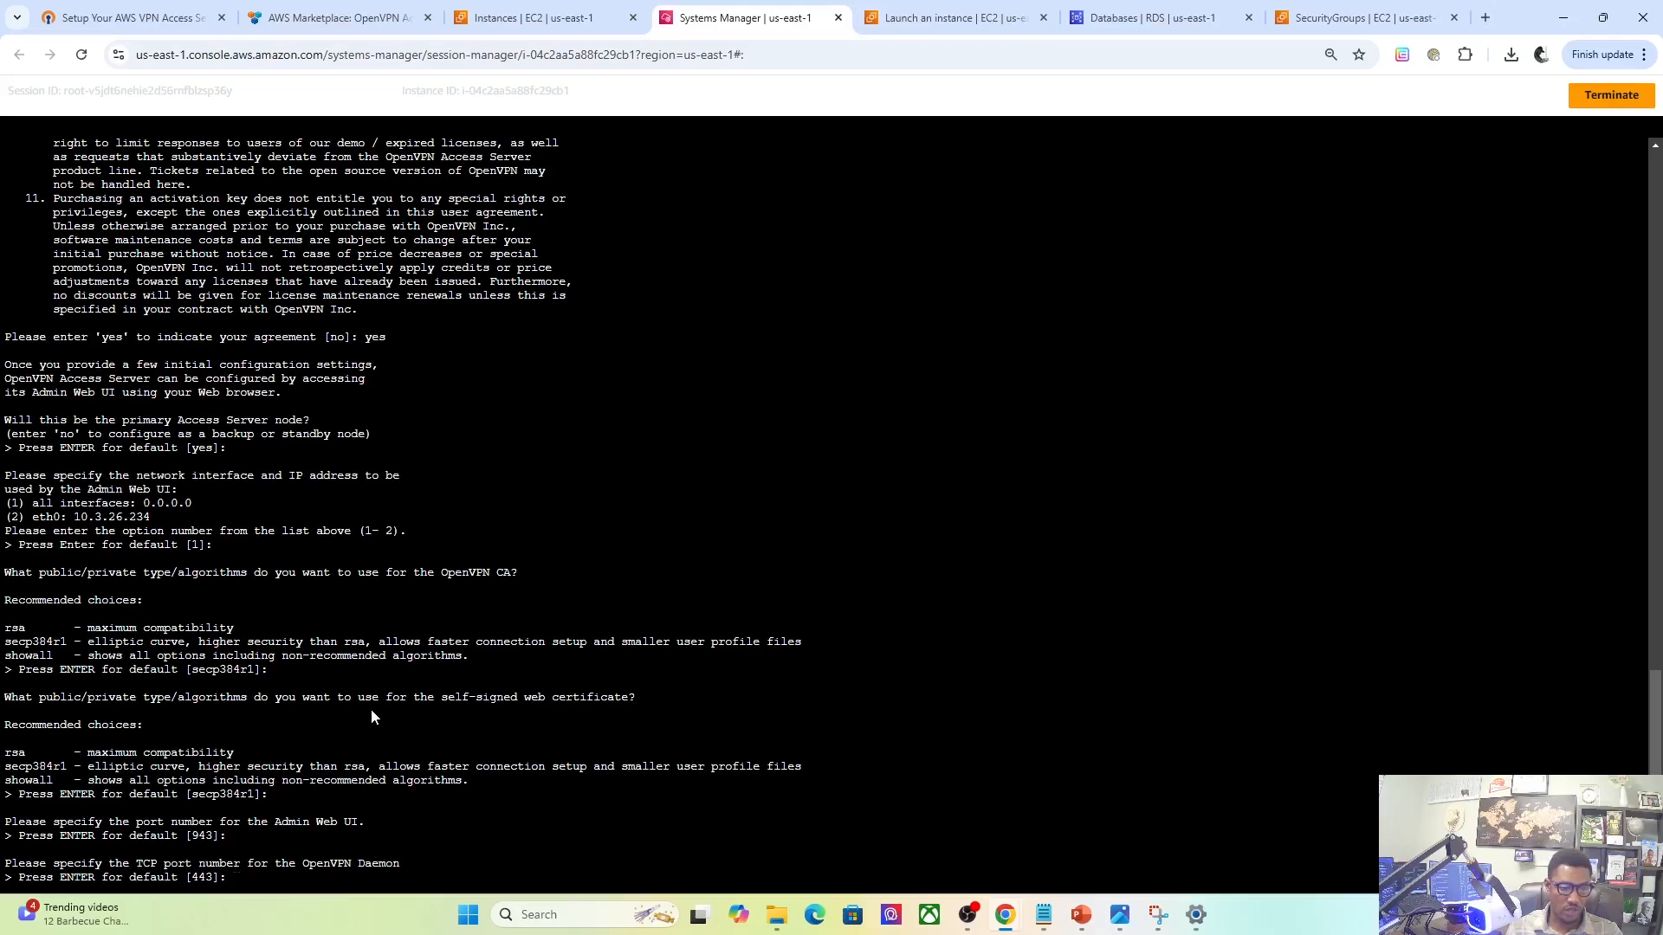
key(Return)
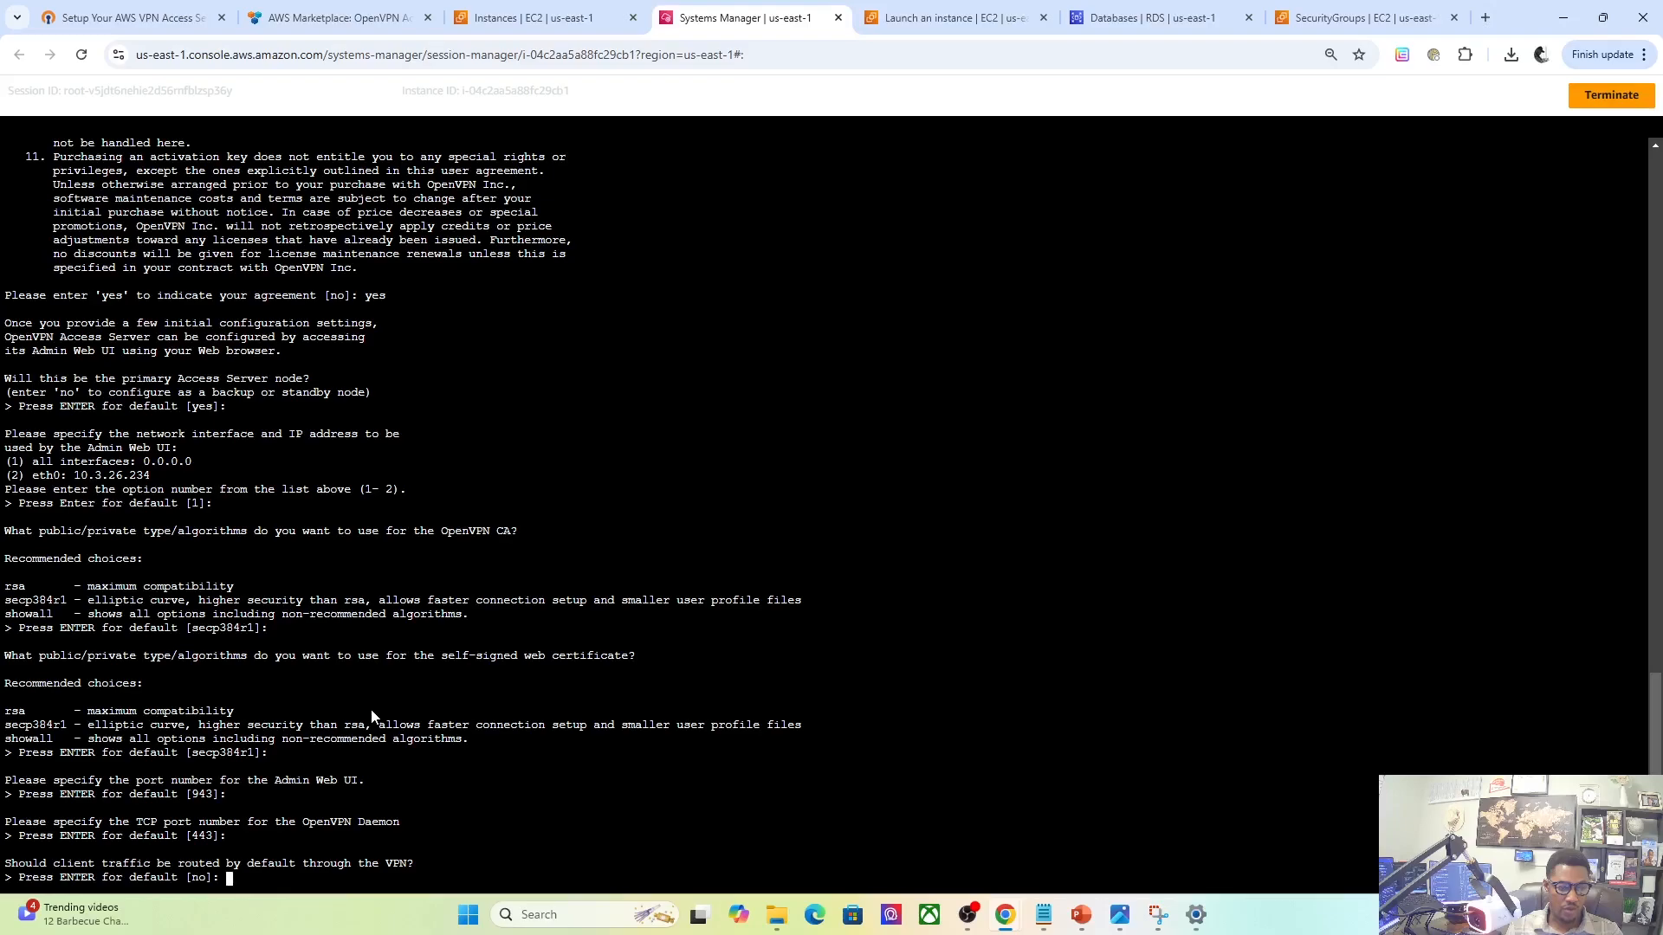
key(Return)
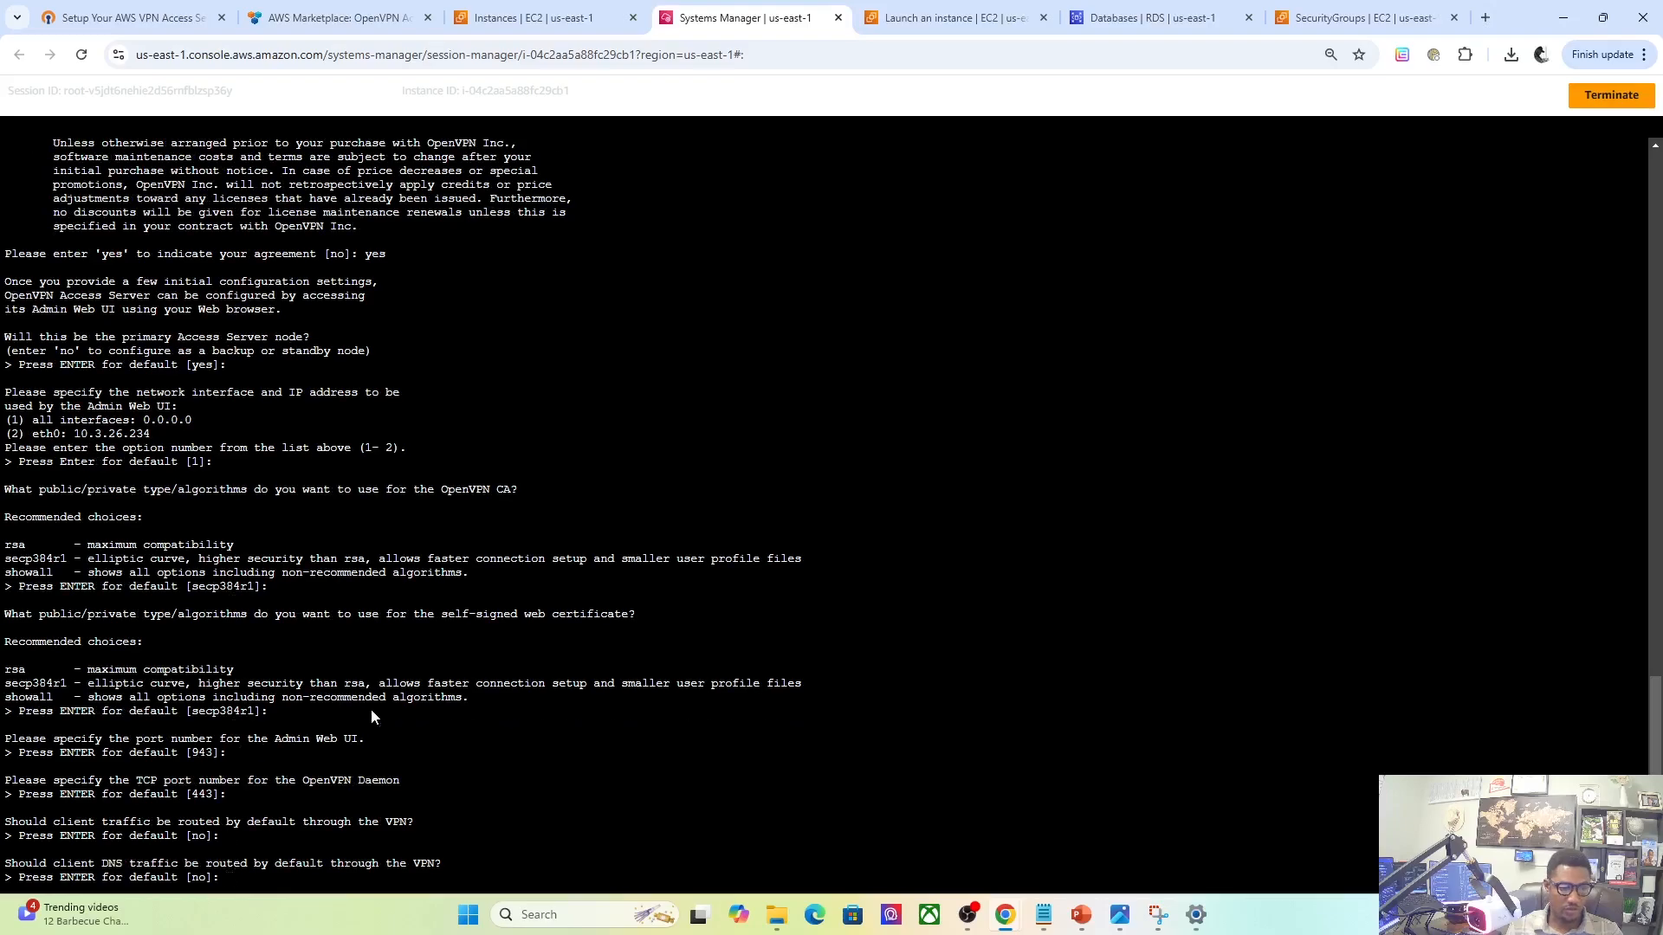
key(Return)
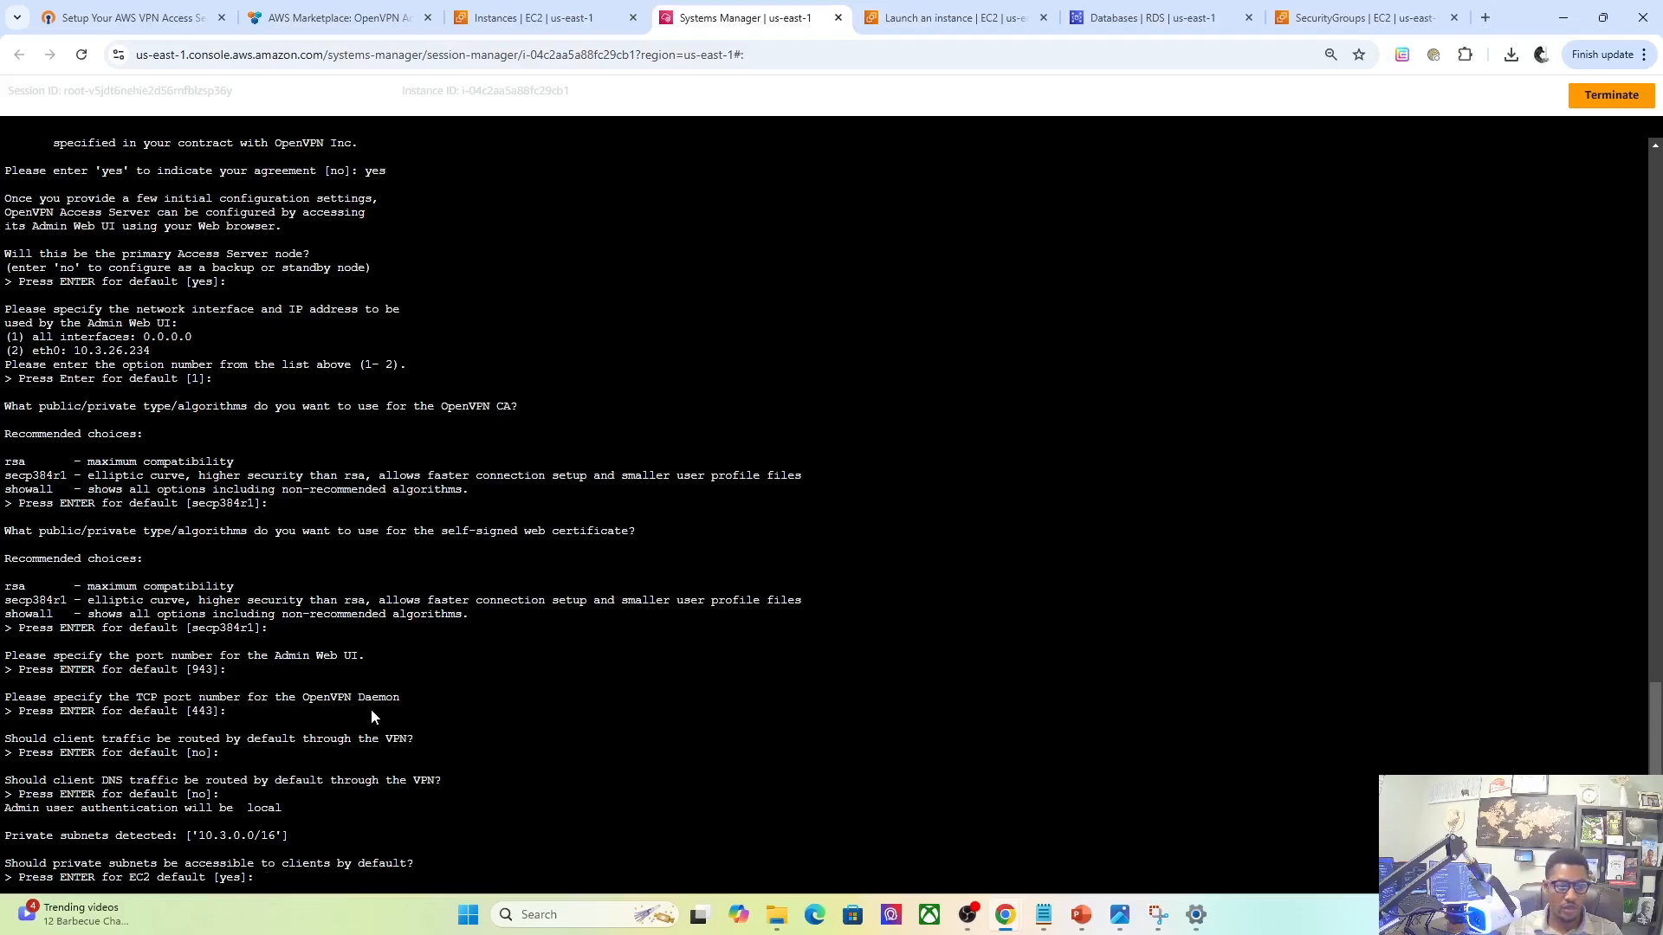
key(Return)
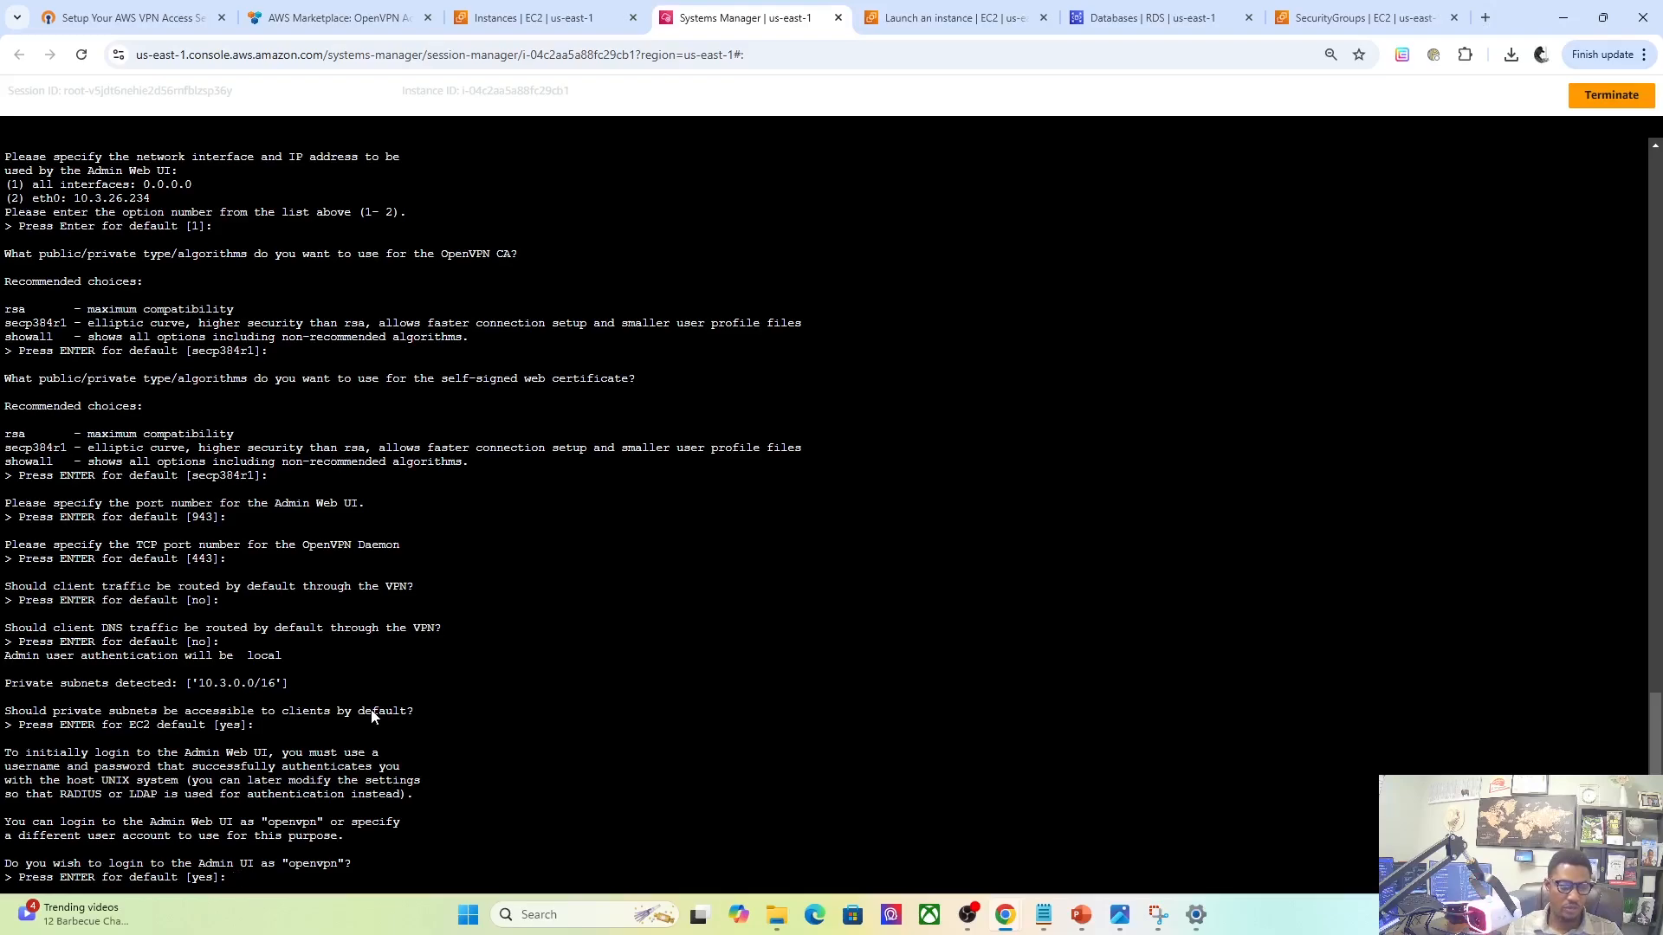
key(Return)
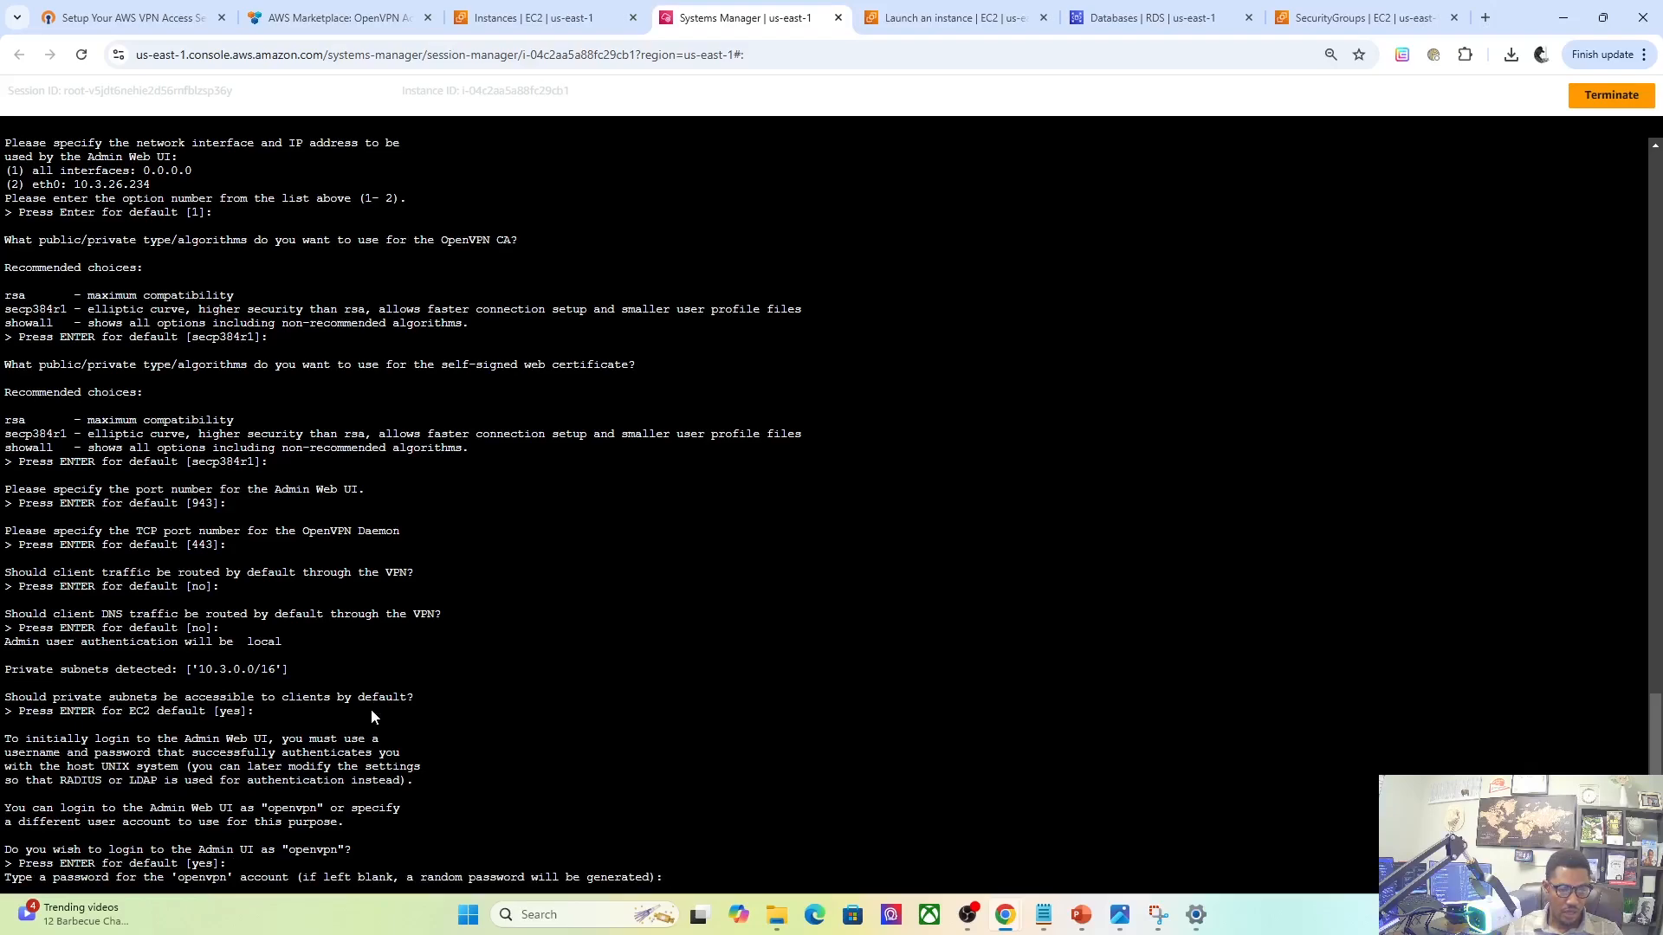
key(Return)
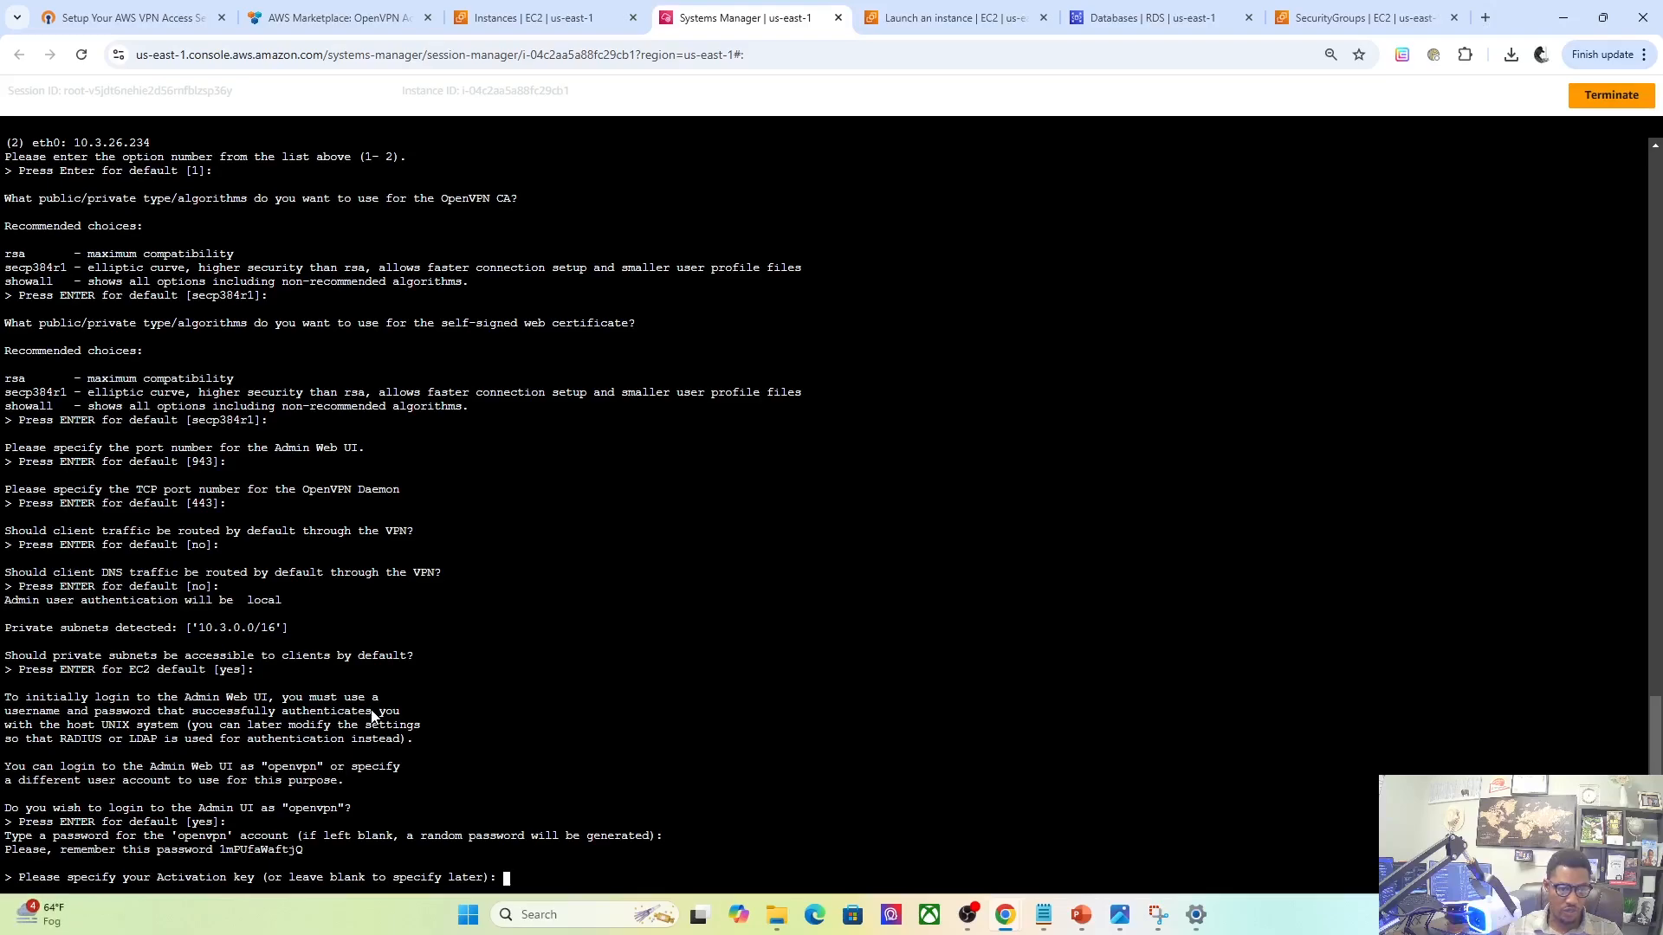
key(Return)
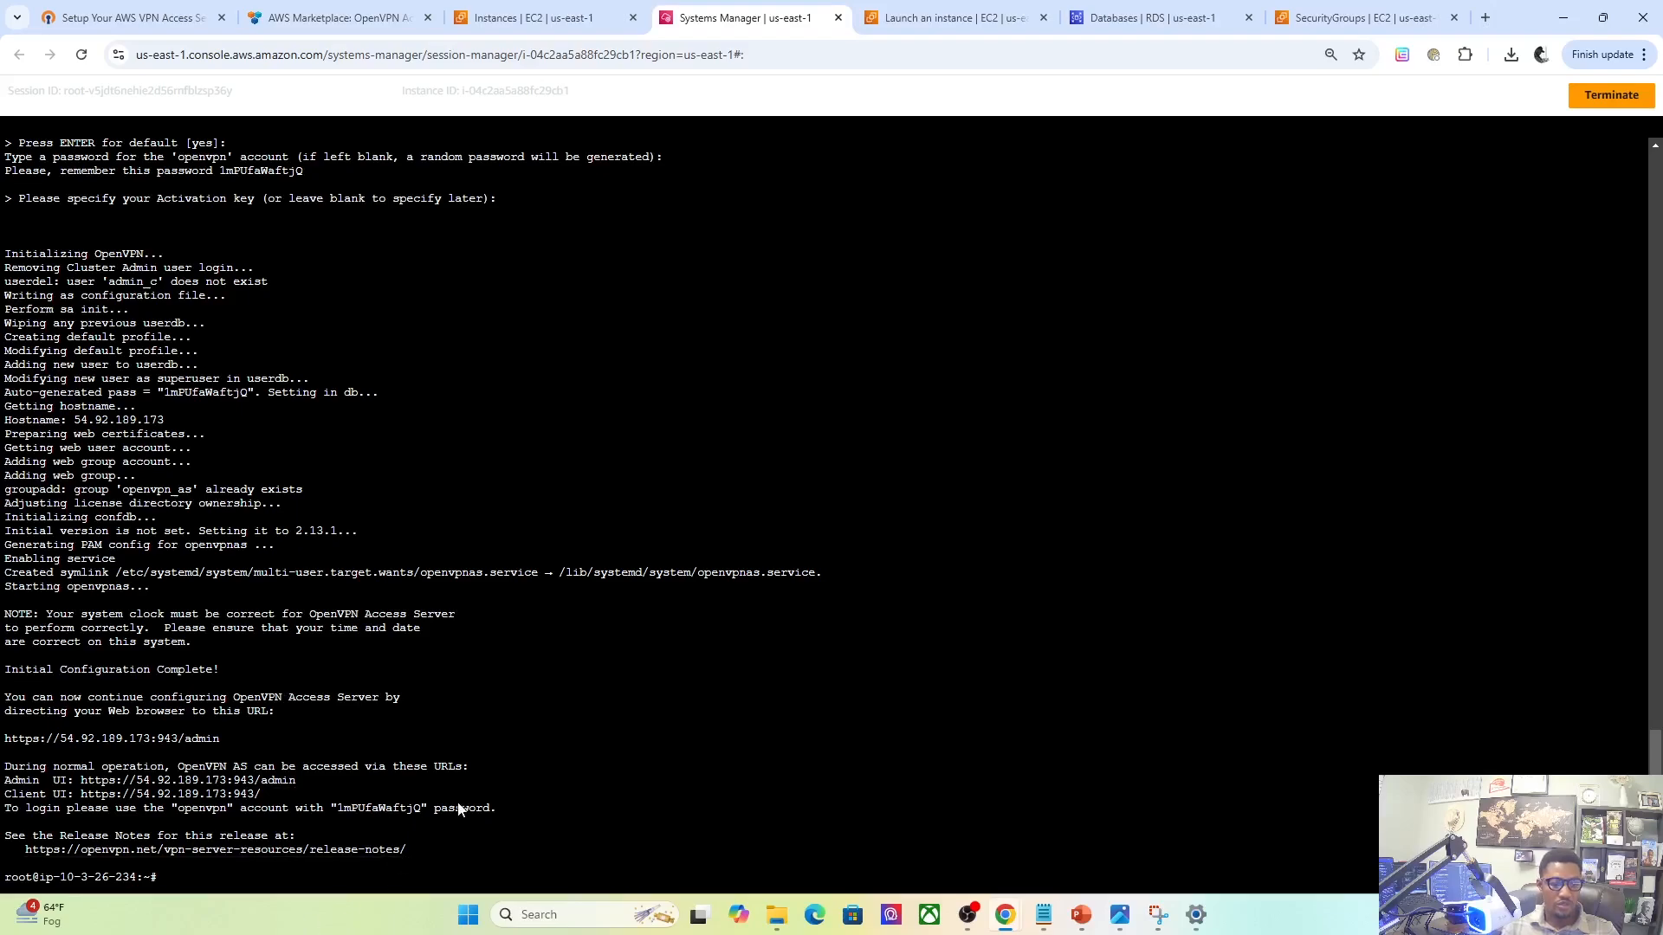
Copy the printed access URLs and login lines from the terminal into the untitled Notepad note
drag(498, 819, 1, 775)
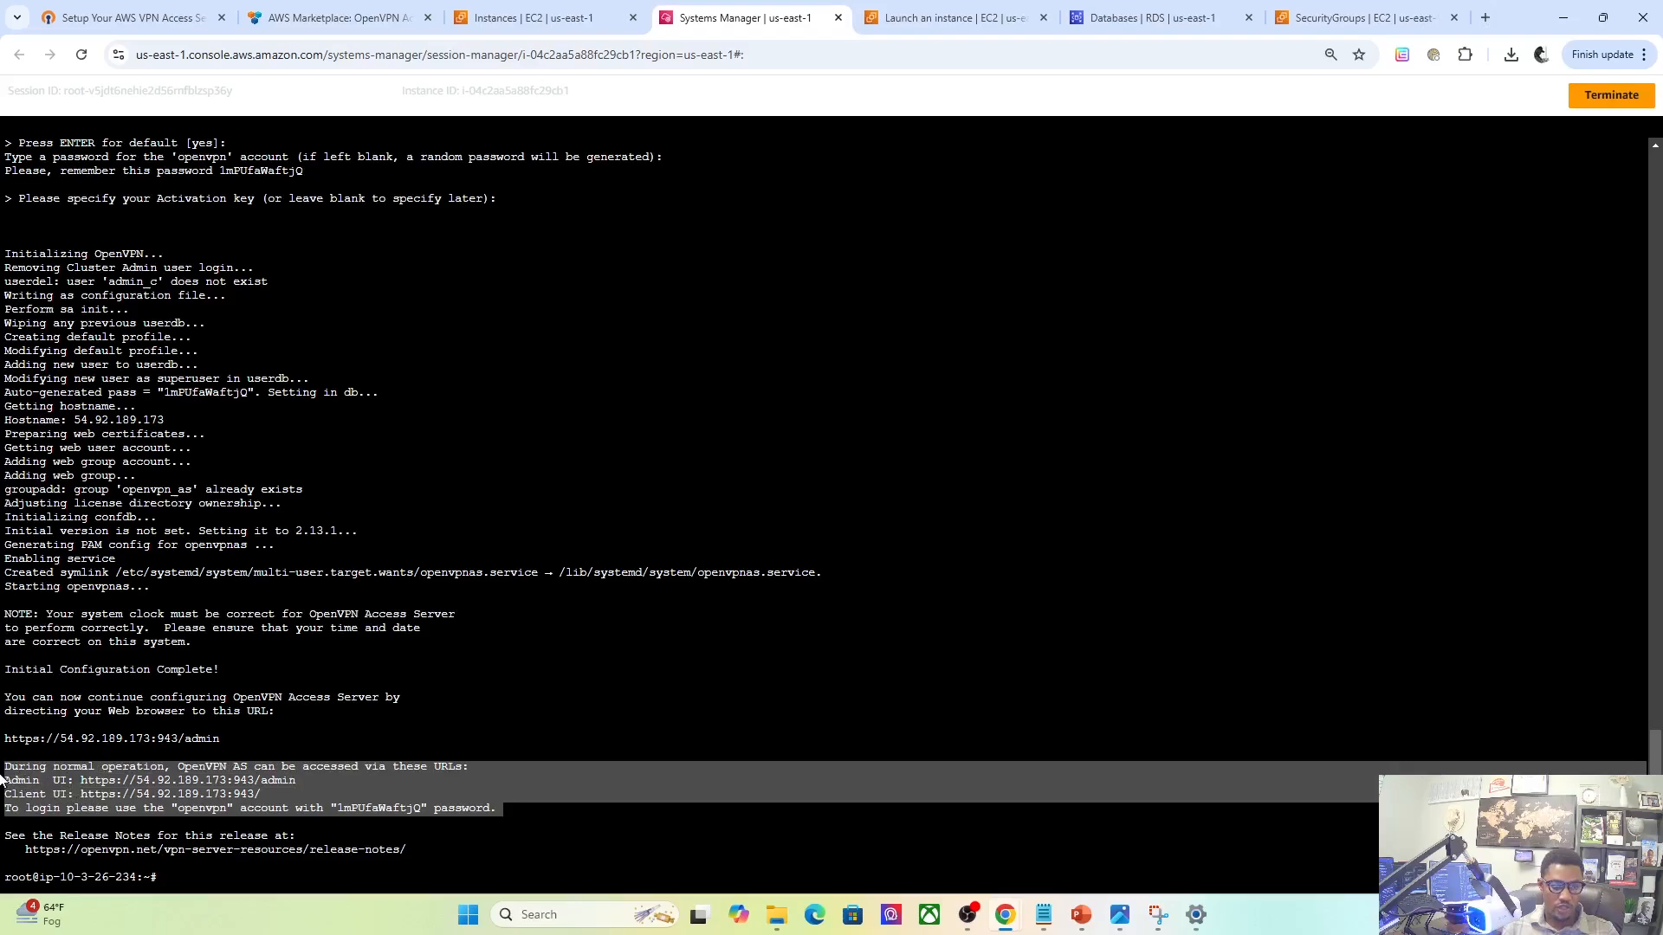
right_click(124, 782)
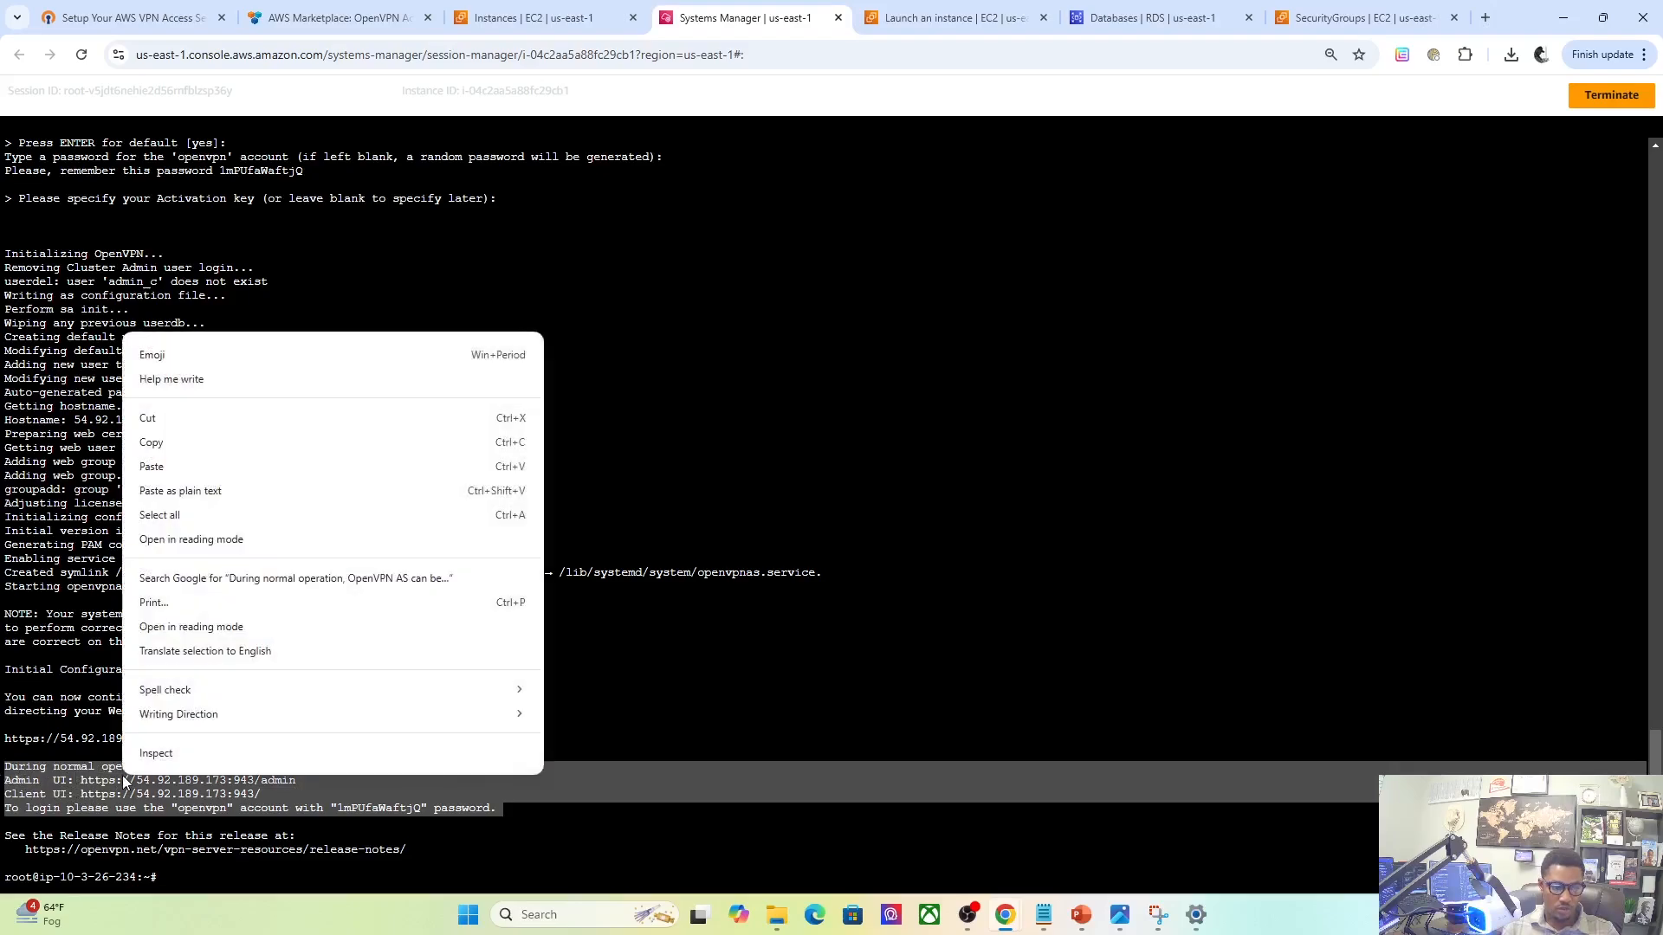
click(192, 455)
mouse_move(1043, 914)
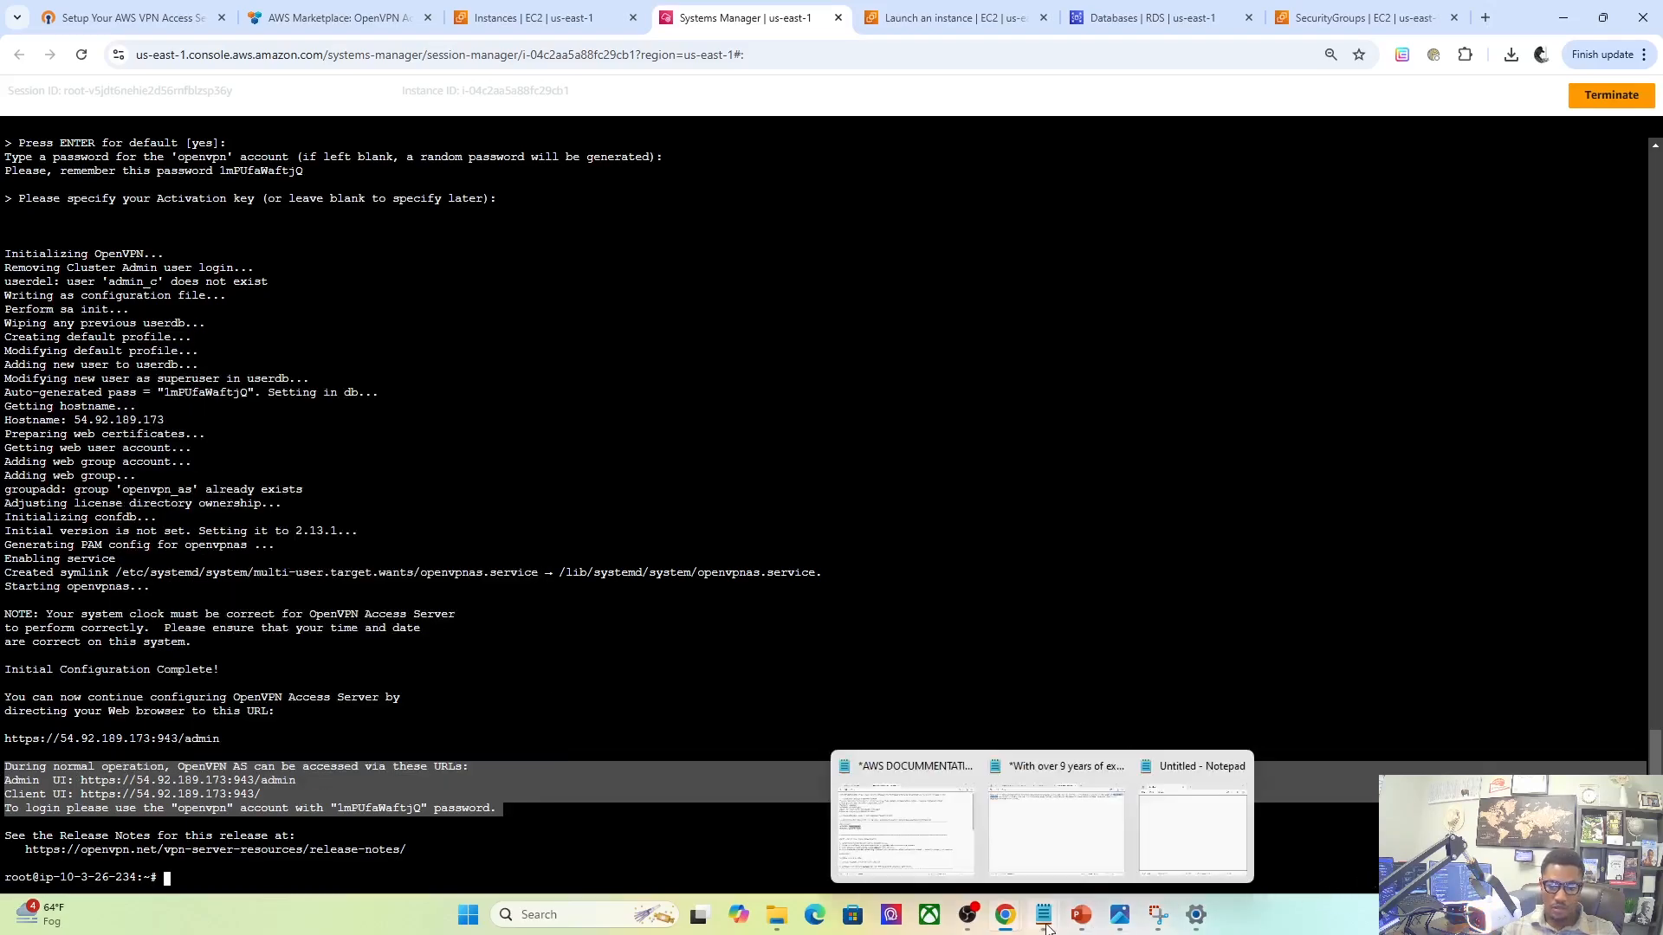
click(1178, 856)
right_click(1083, 312)
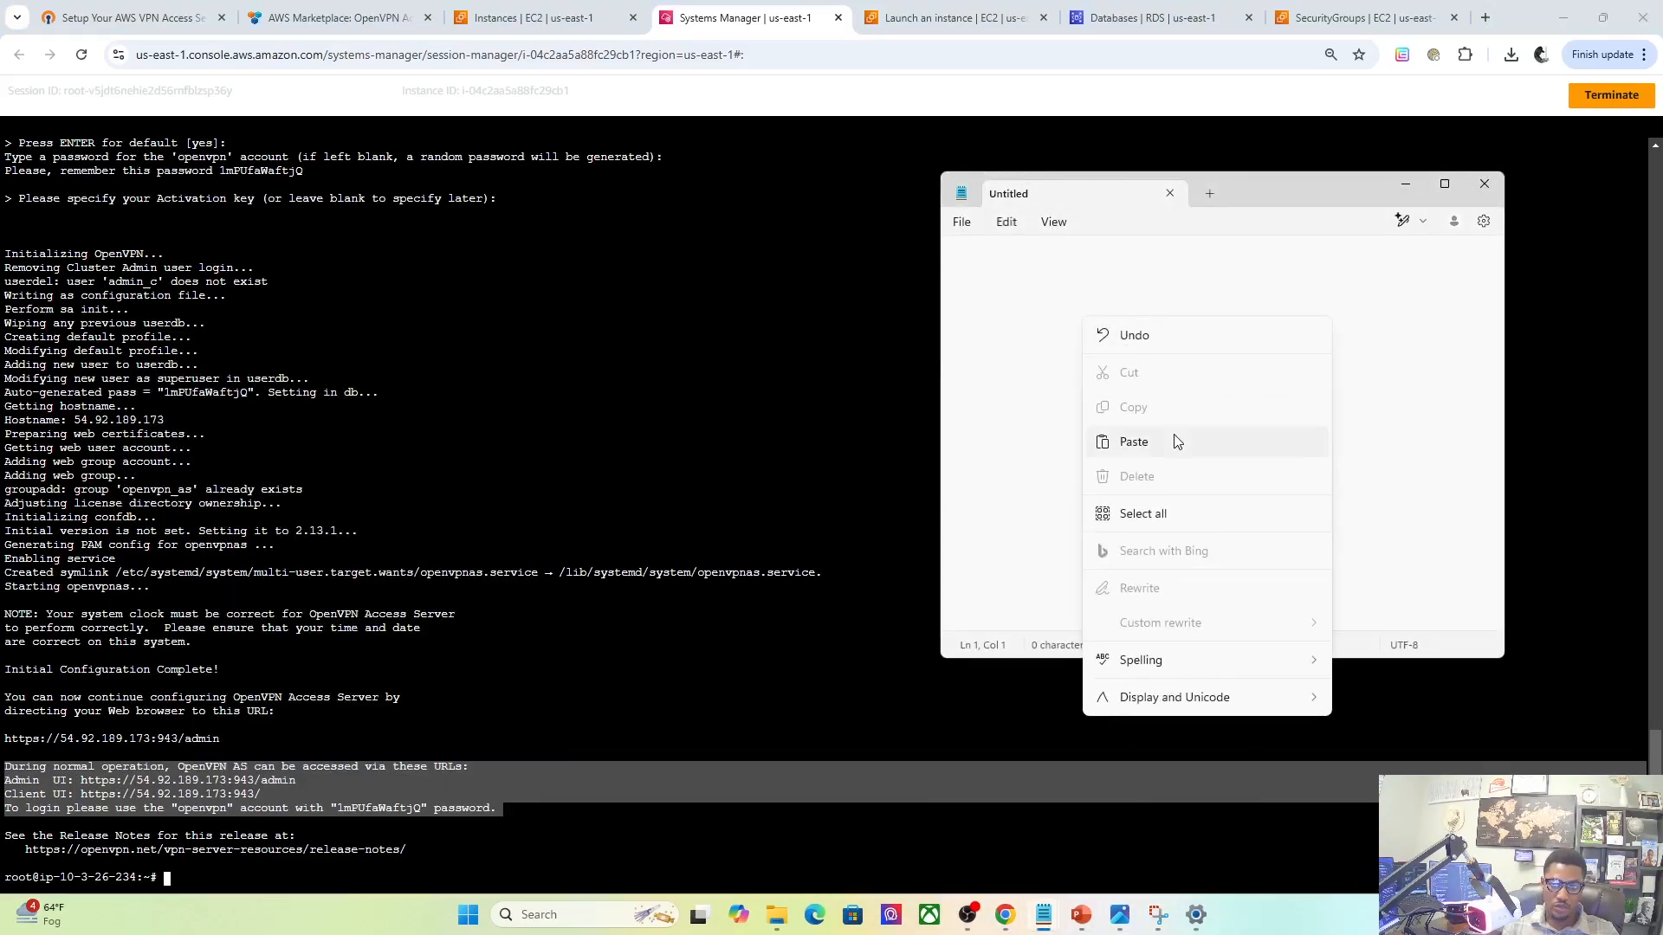
click(1176, 442)
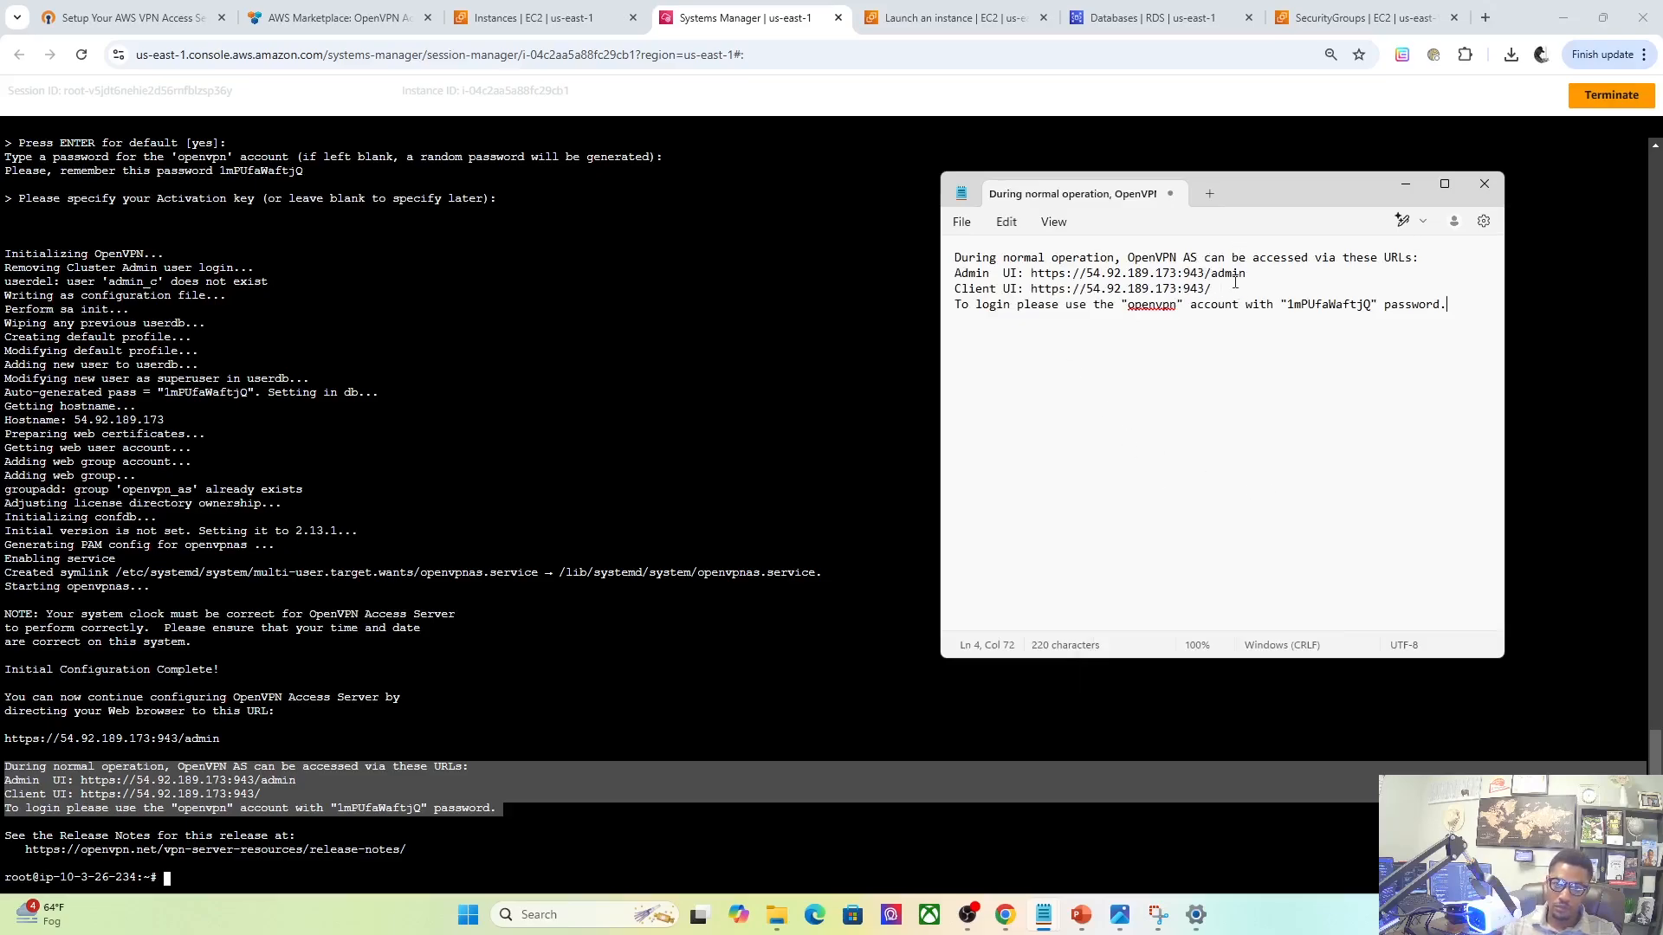
Copy the Admin UI URL from the note and open a new browser tab beside it
drag(1255, 277, 1035, 279)
right_click(1057, 278)
click(1135, 366)
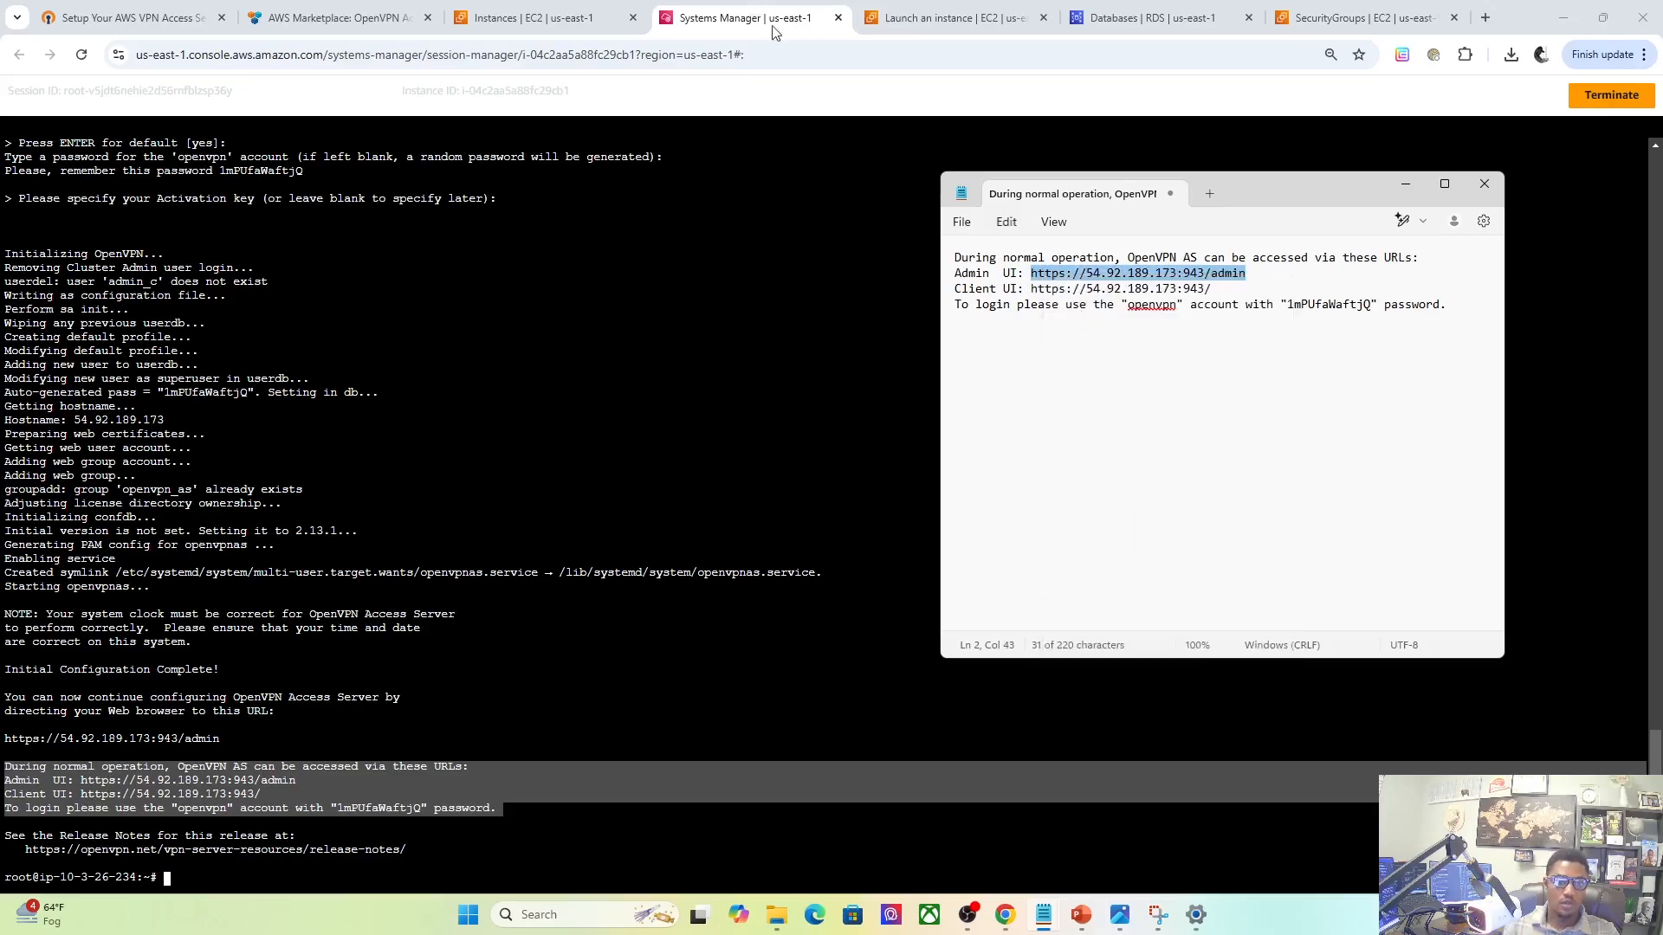
right_click(746, 22)
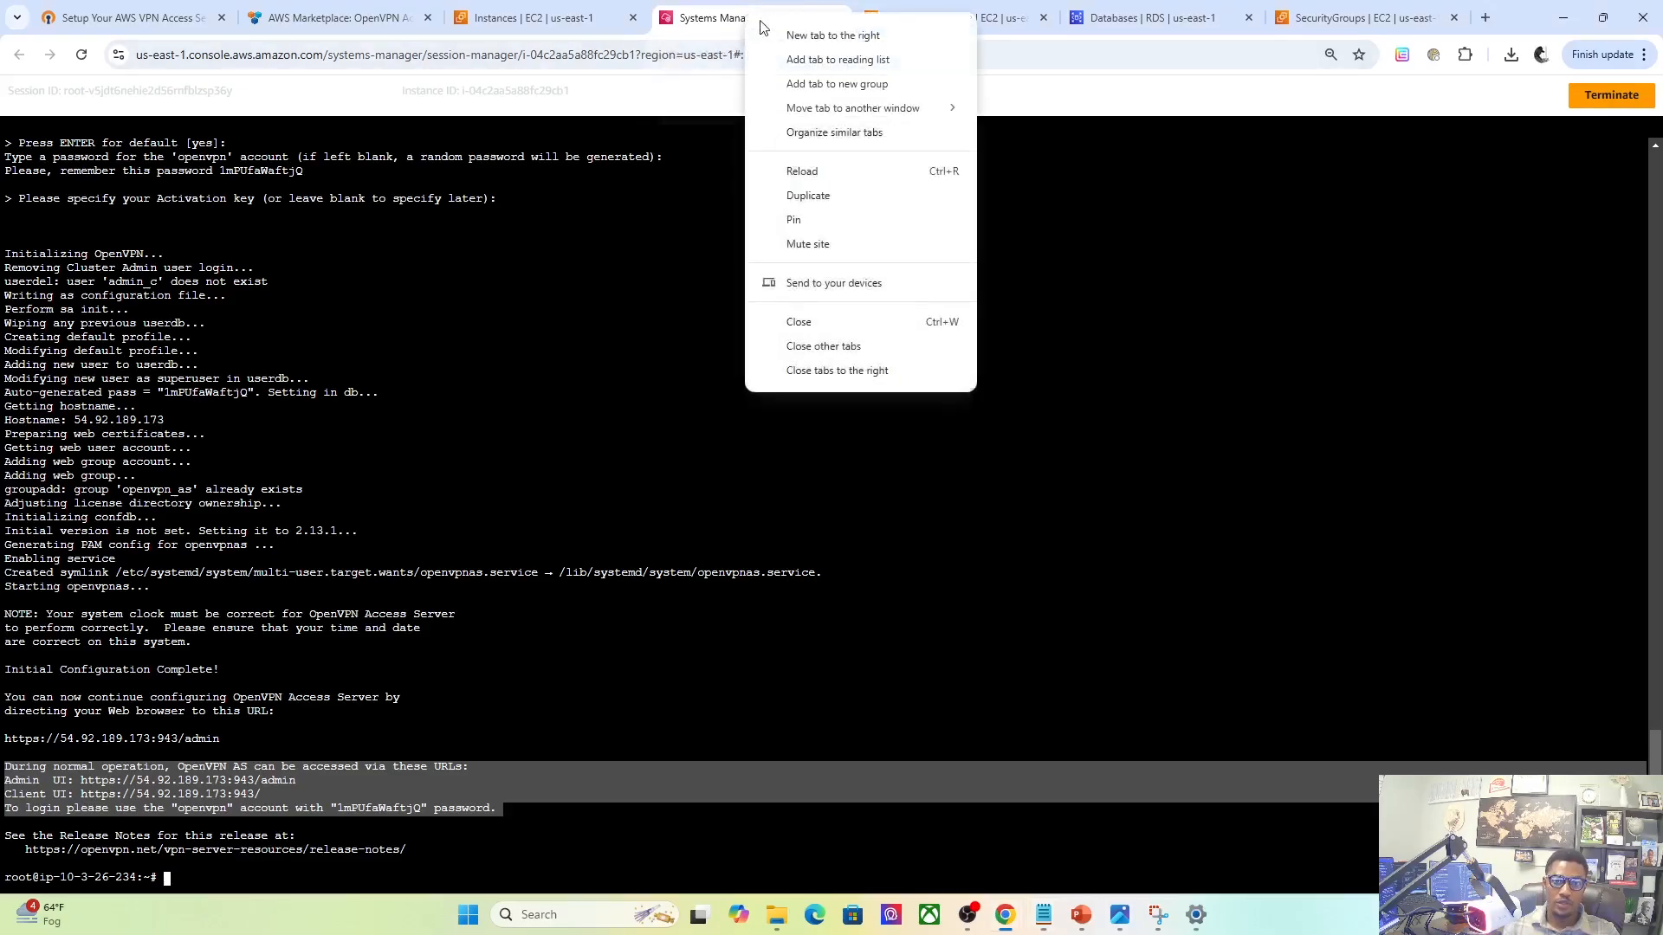
click(828, 40)
key(ctrl+v)
key(Return)
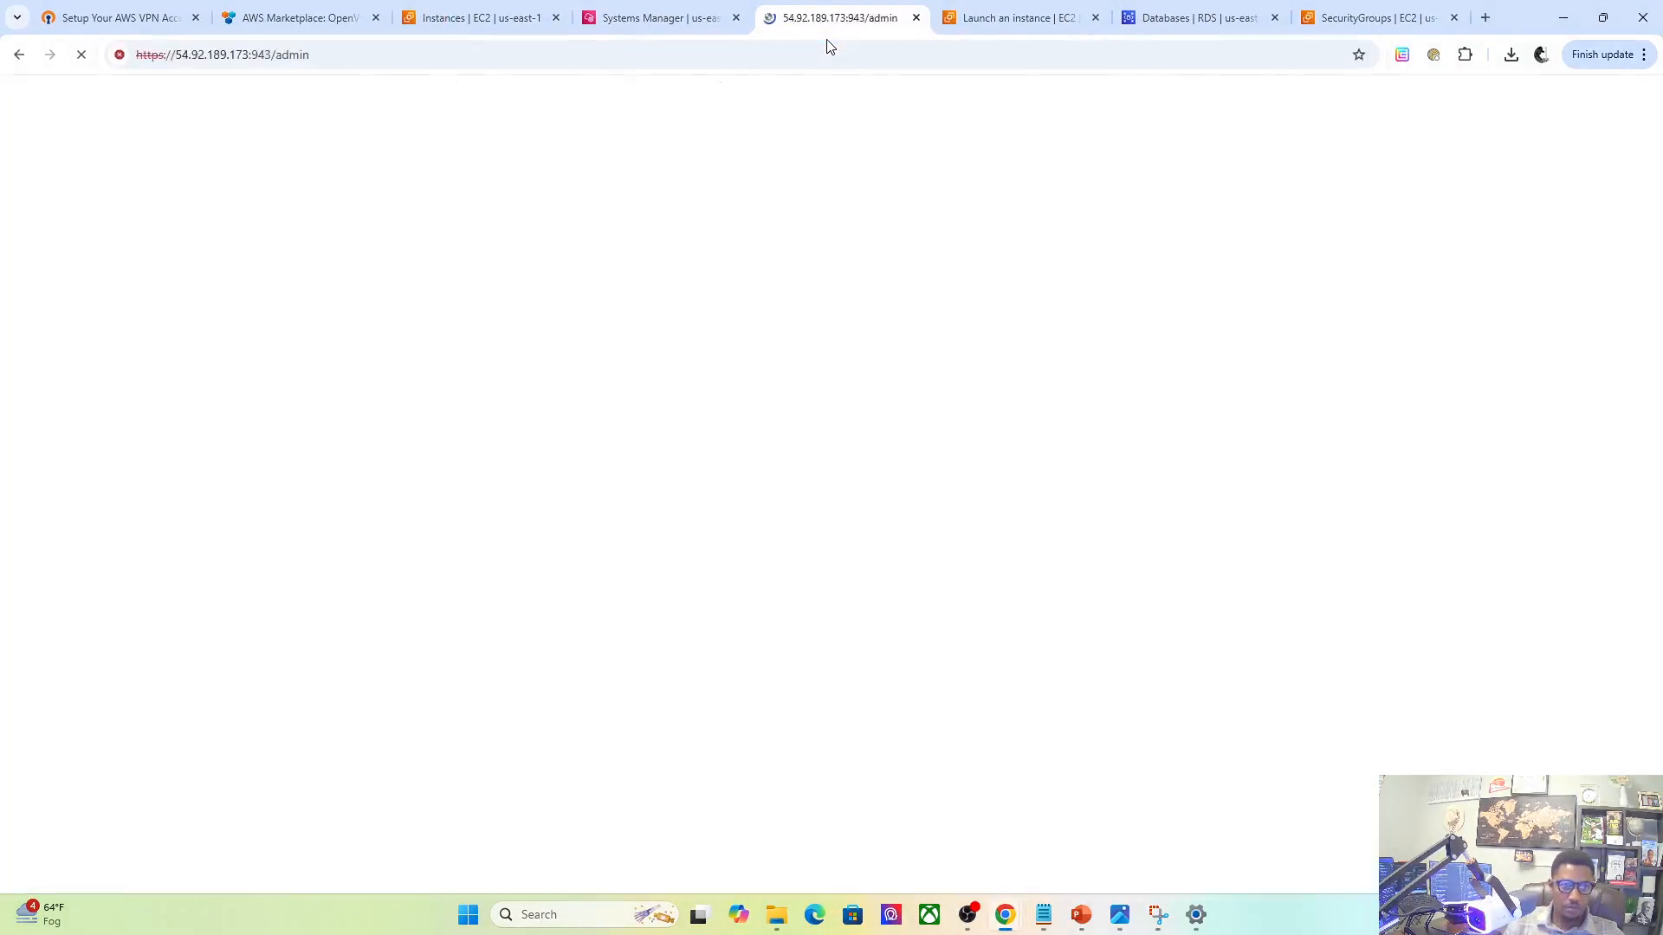
click(631, 539)
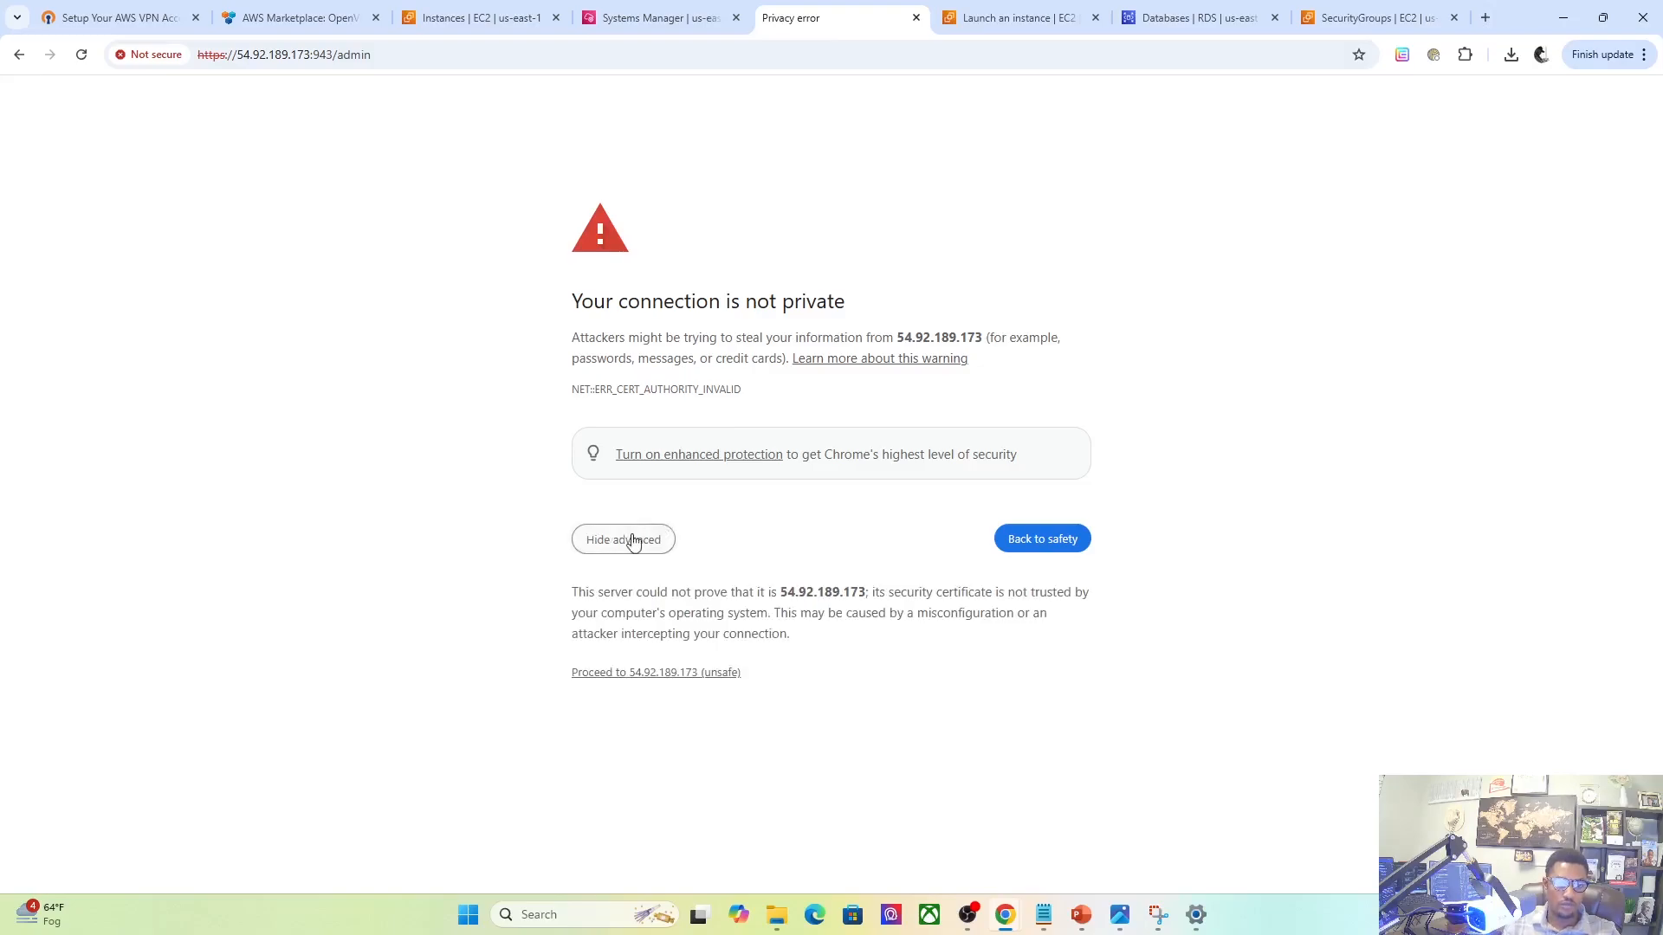
click(618, 676)
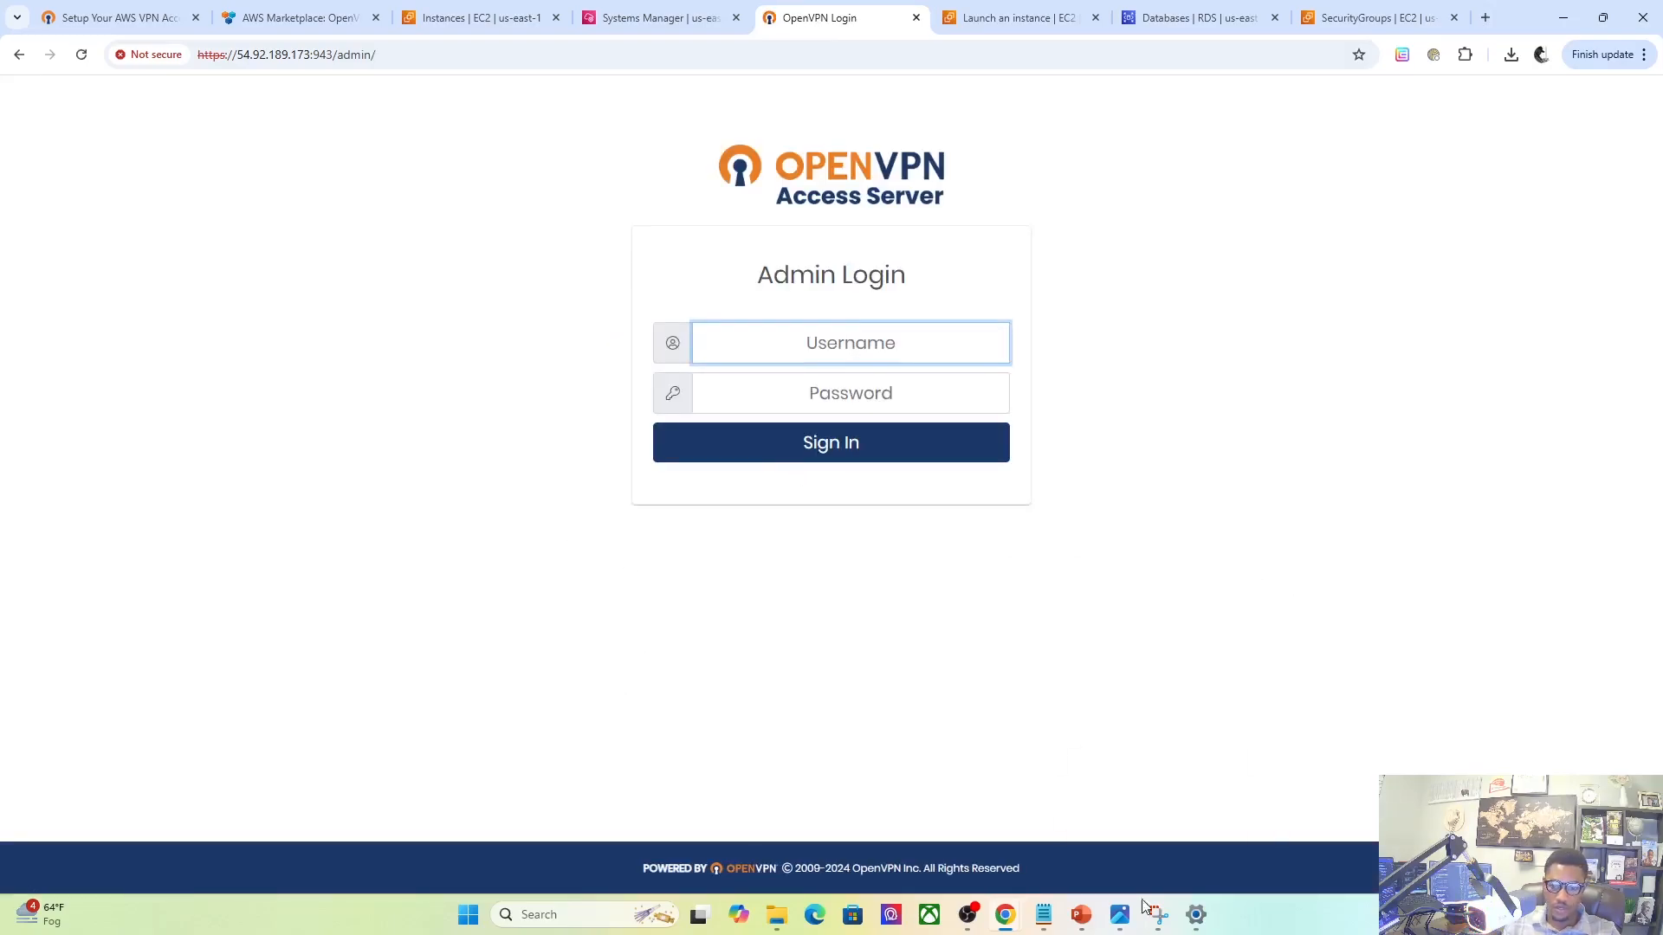
Copy the admin account name from the note into the login form's username field
mouse_move(1044, 914)
click(1206, 846)
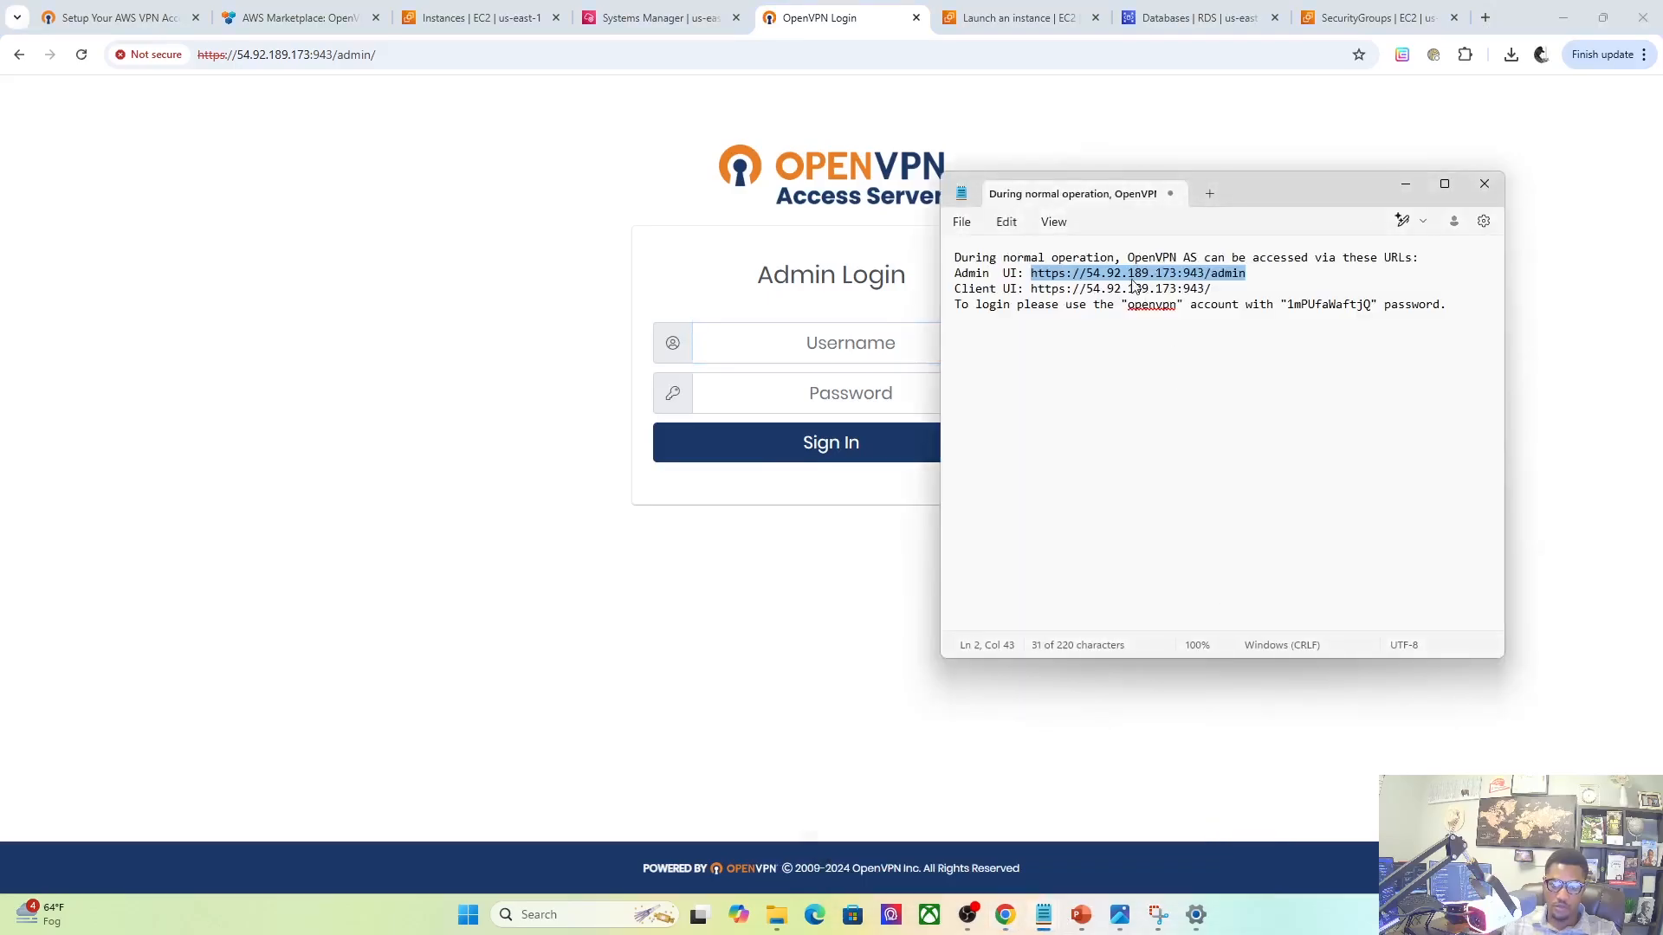
click(1149, 306)
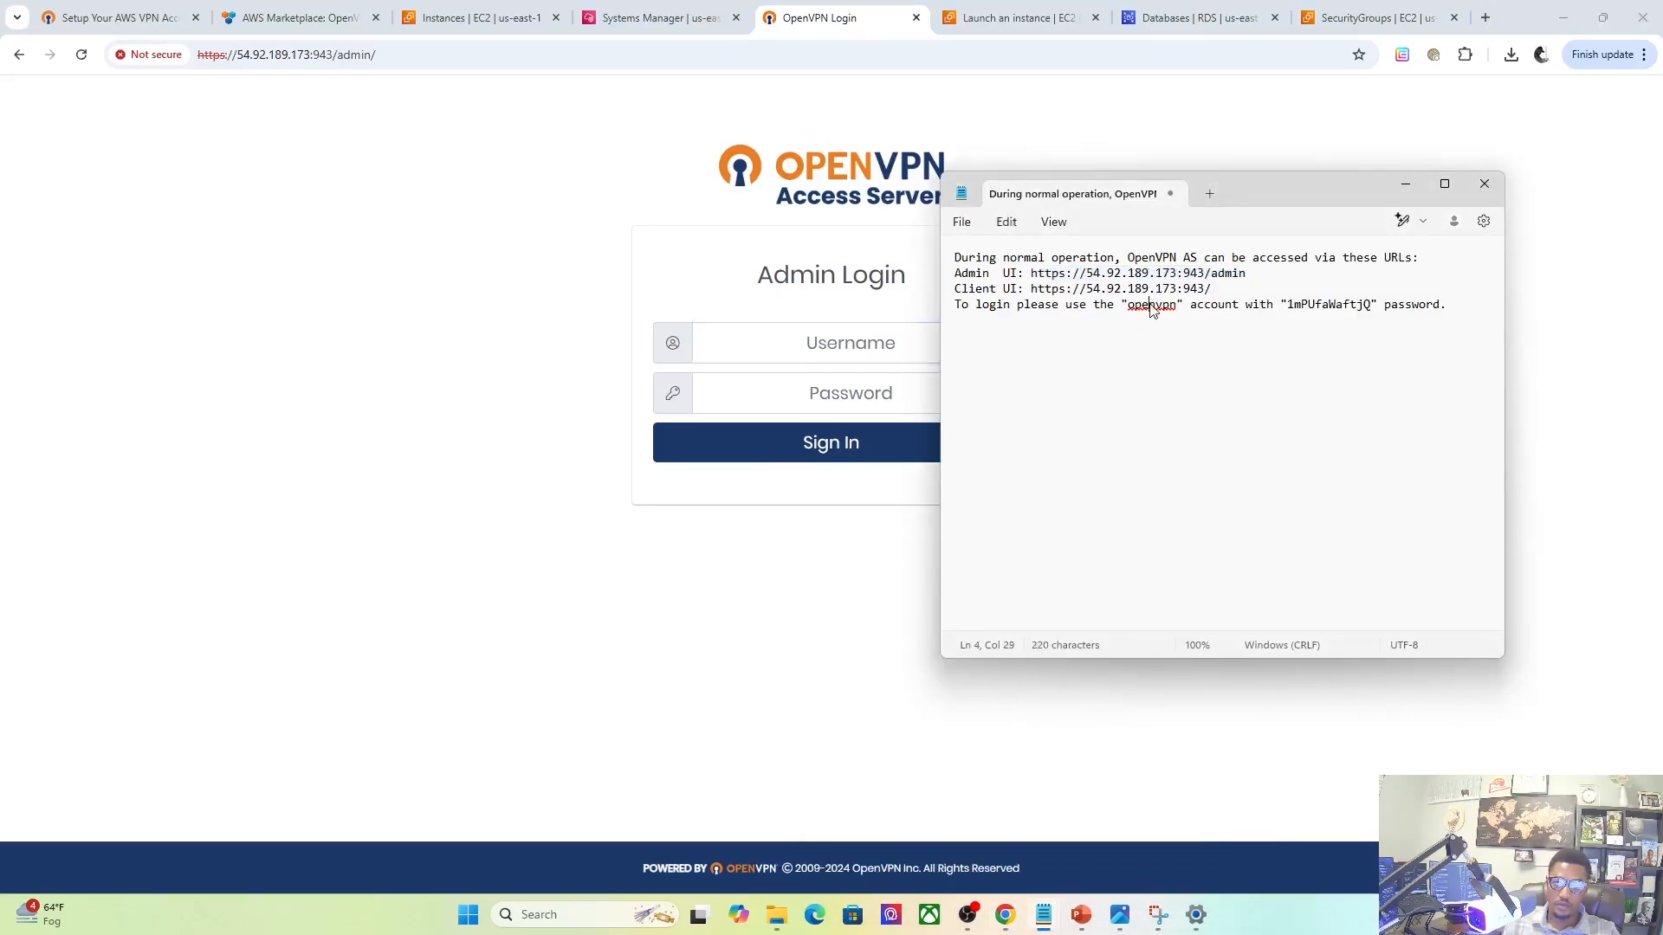
double_click(1151, 305)
right_click(1153, 311)
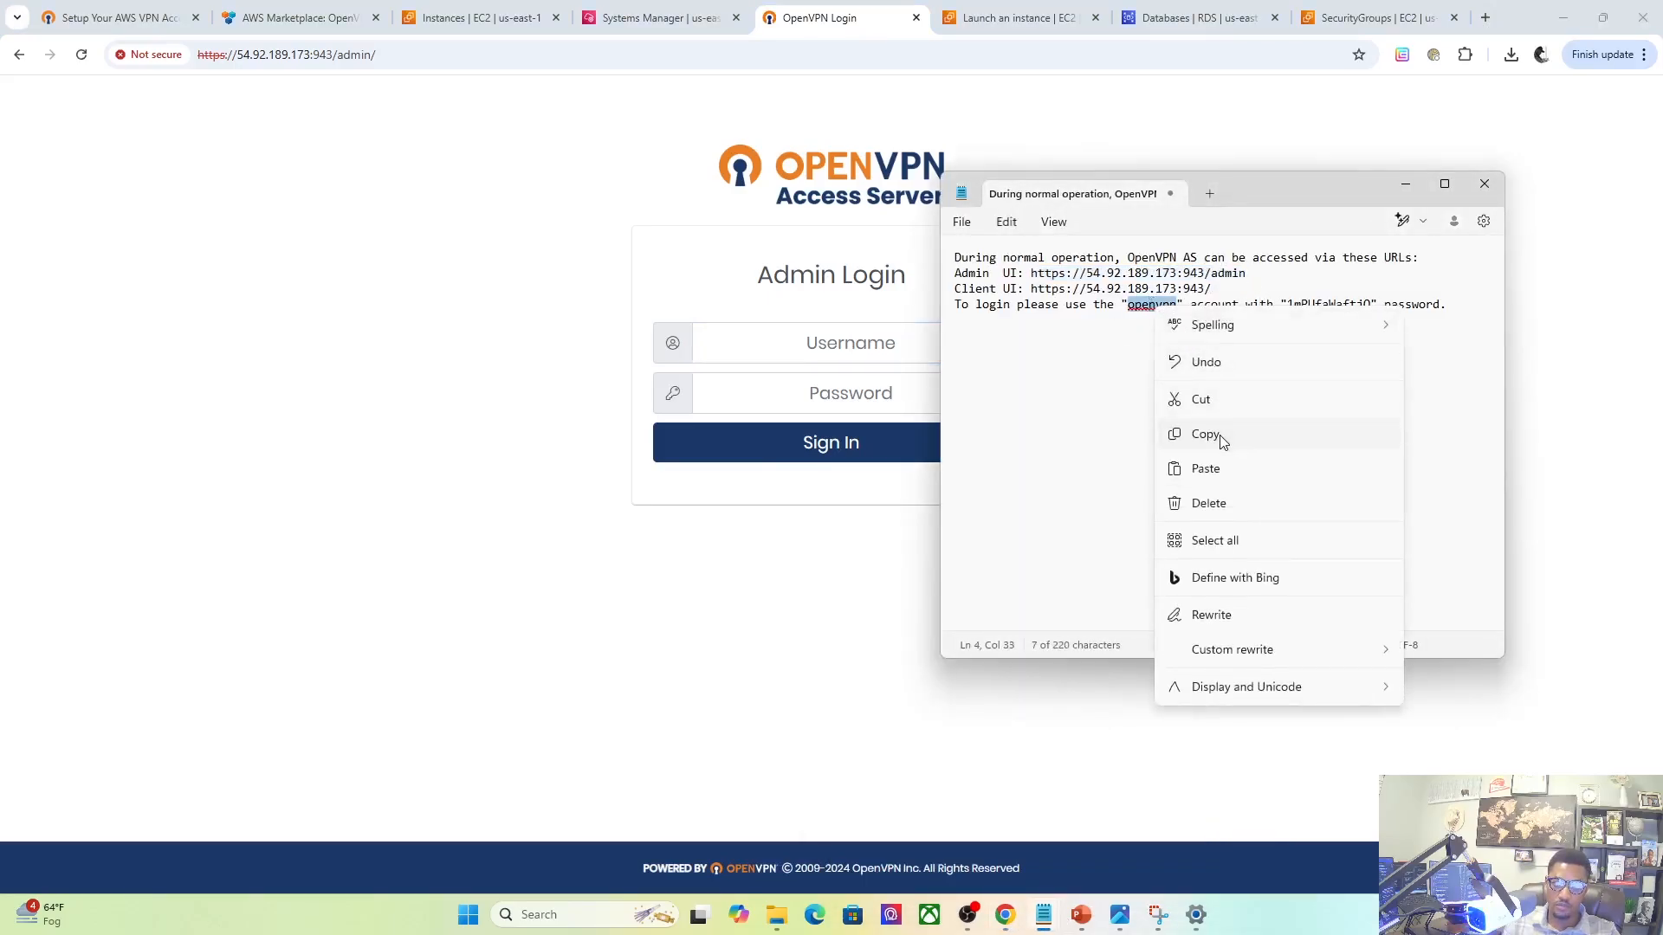
click(1222, 441)
click(871, 346)
right_click(871, 351)
click(941, 522)
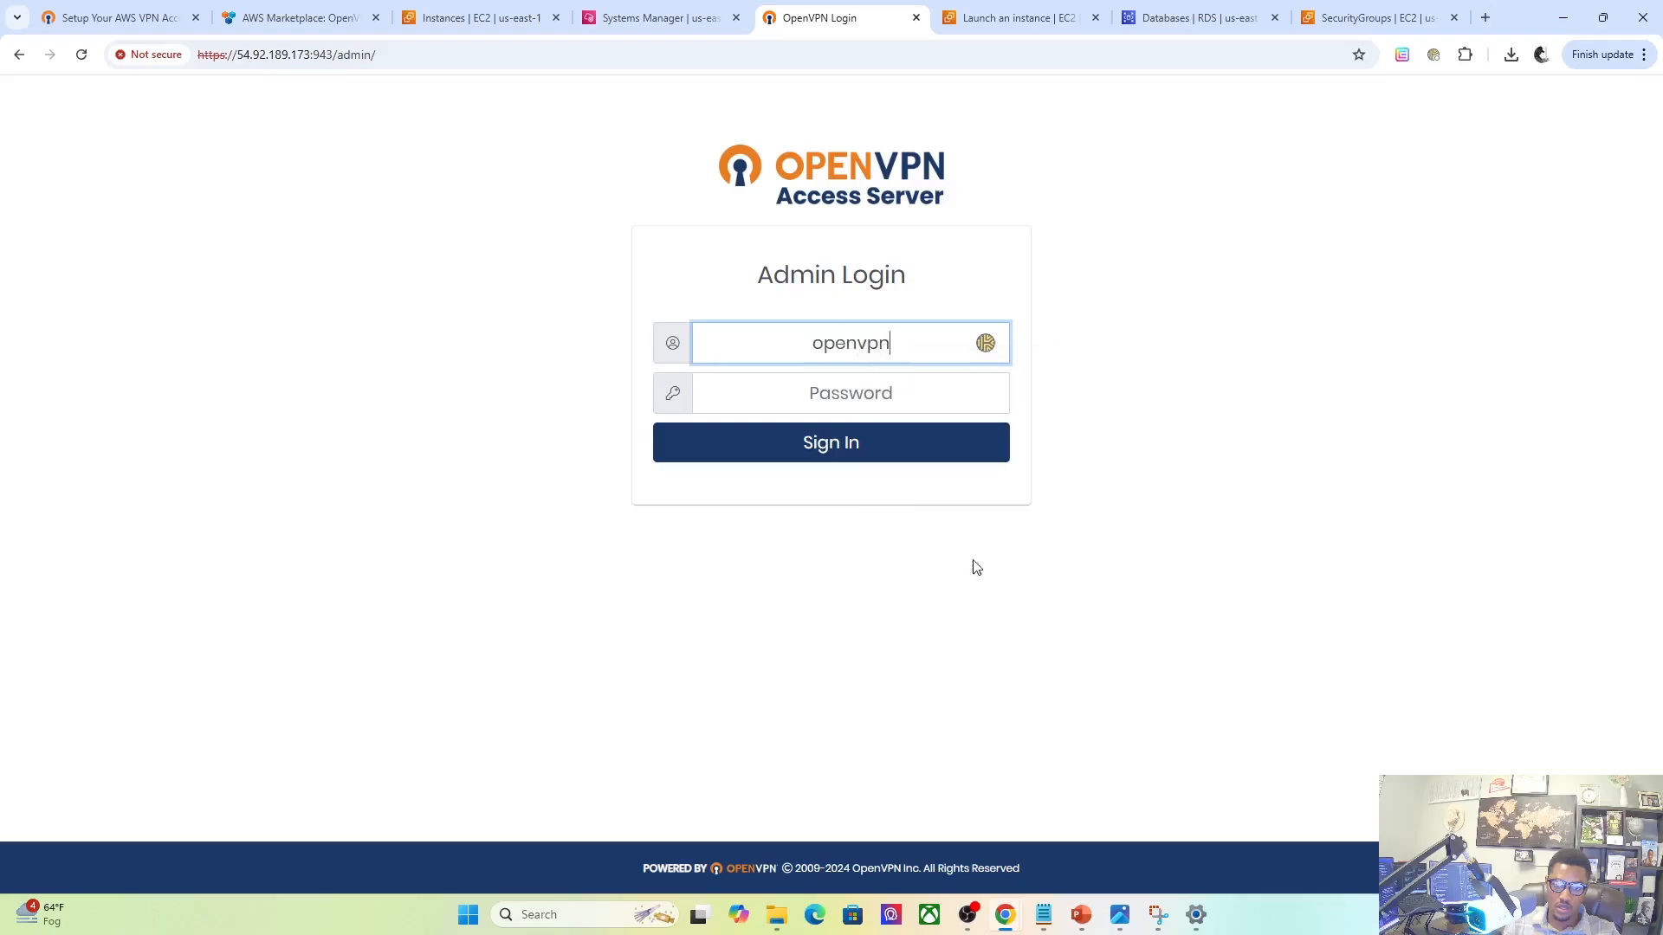
Copy the generated admin password from the note into the password field and sign in
mouse_move(1048, 918)
click(1170, 829)
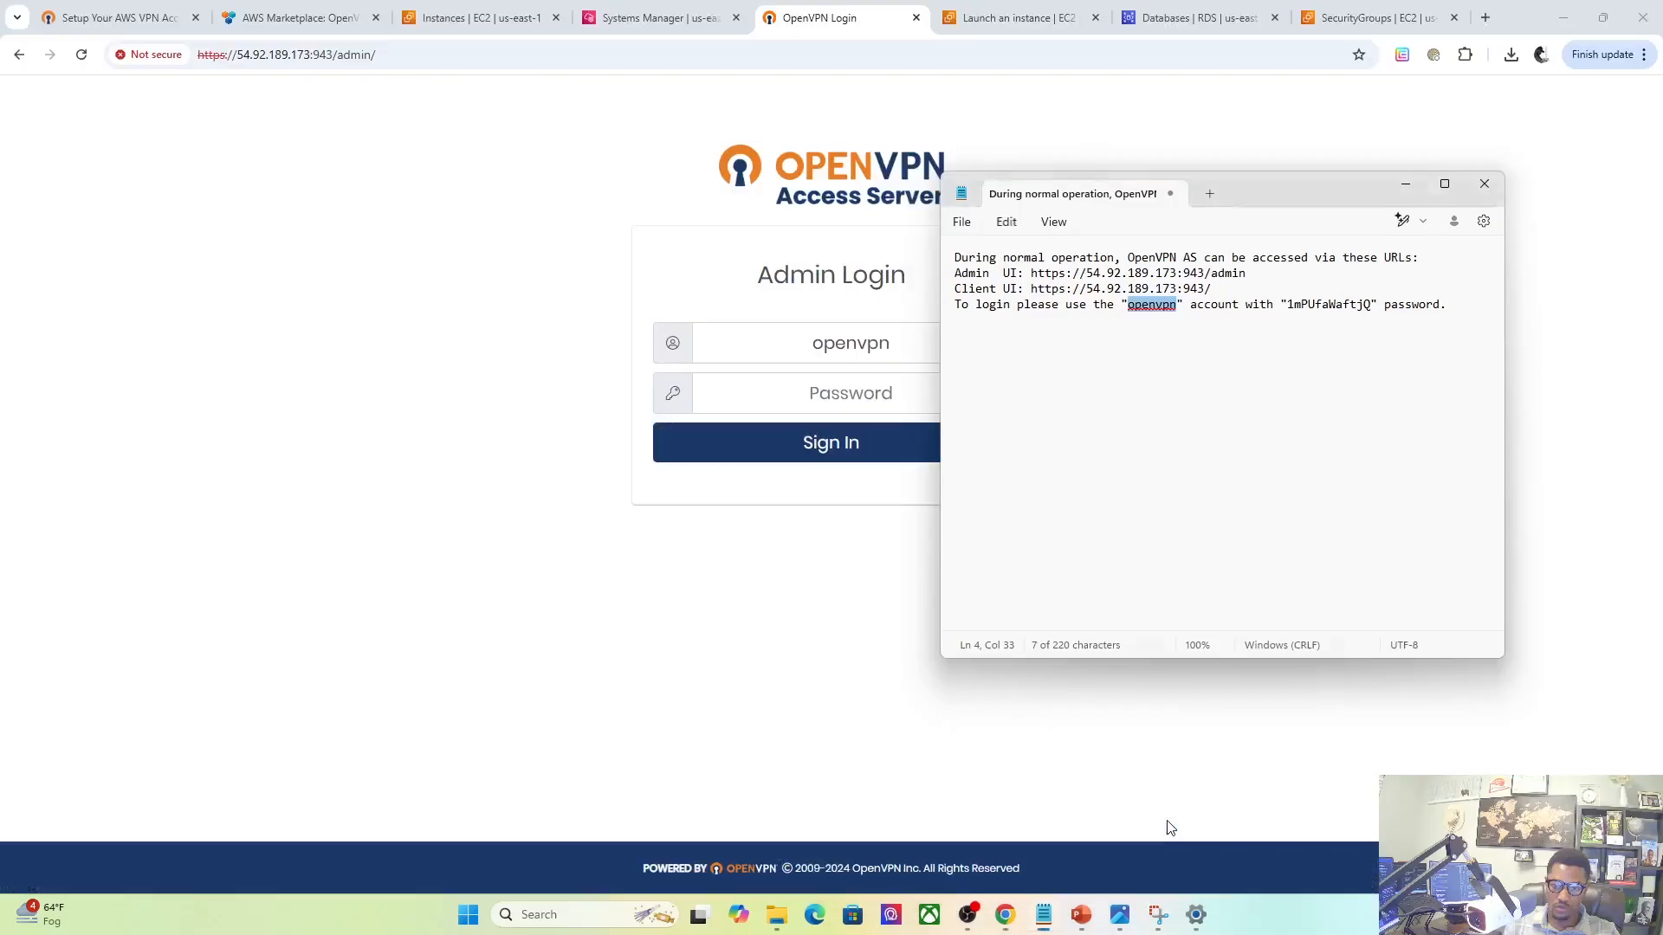
double_click(1327, 308)
right_click(1327, 309)
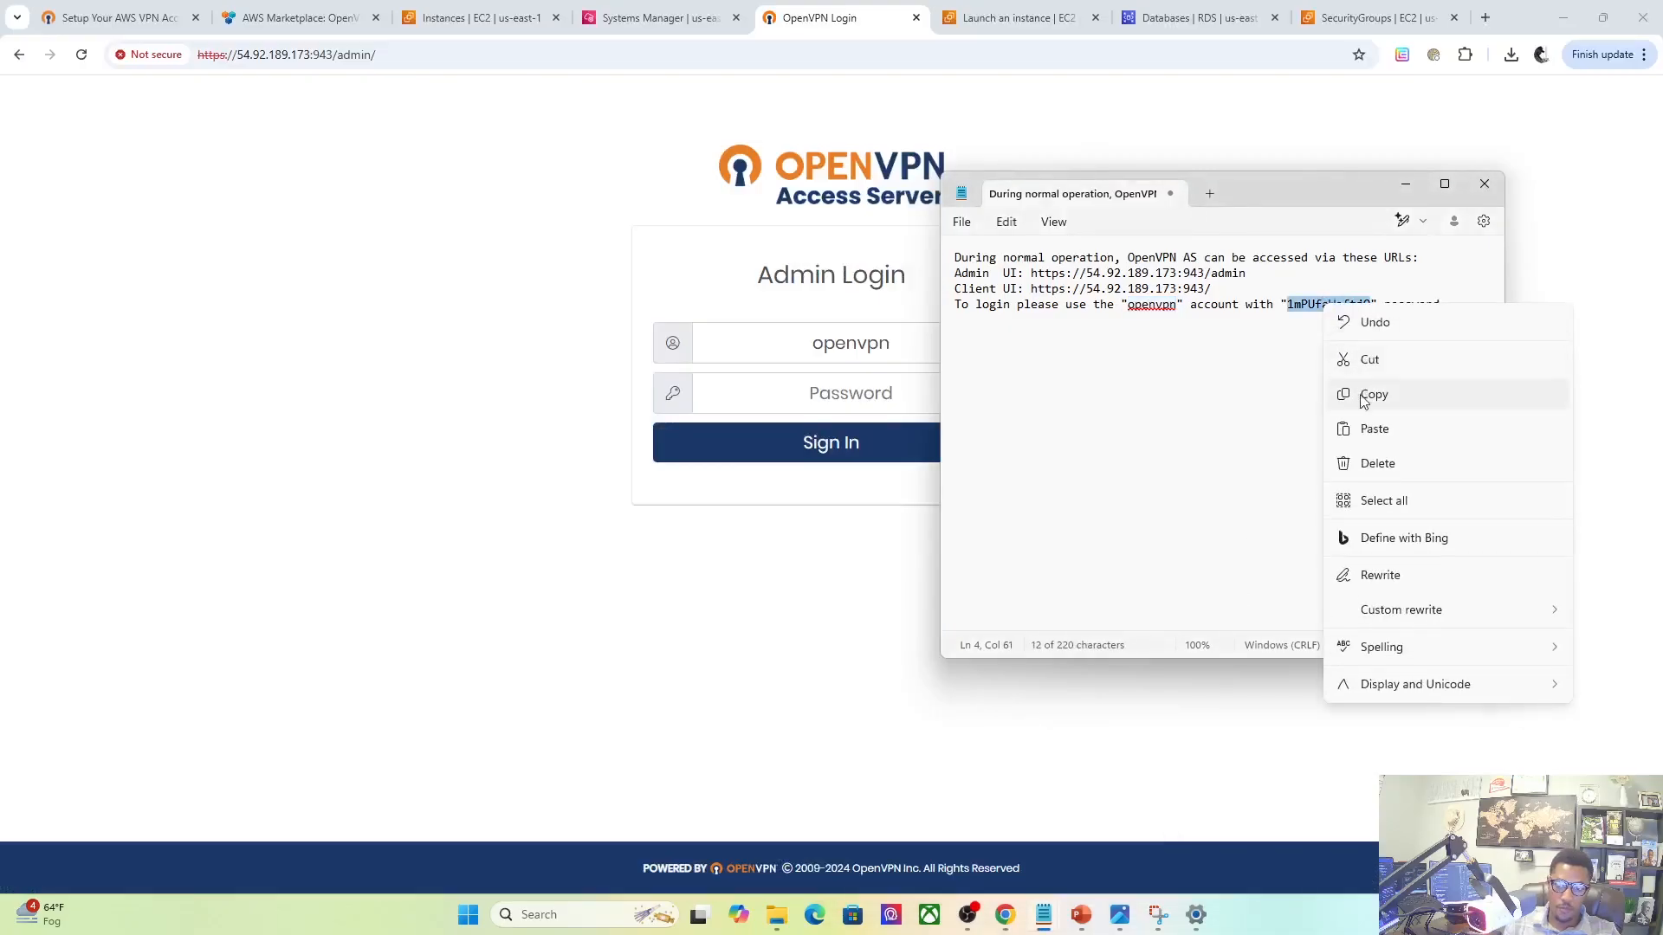
click(1365, 400)
click(846, 394)
right_click(842, 401)
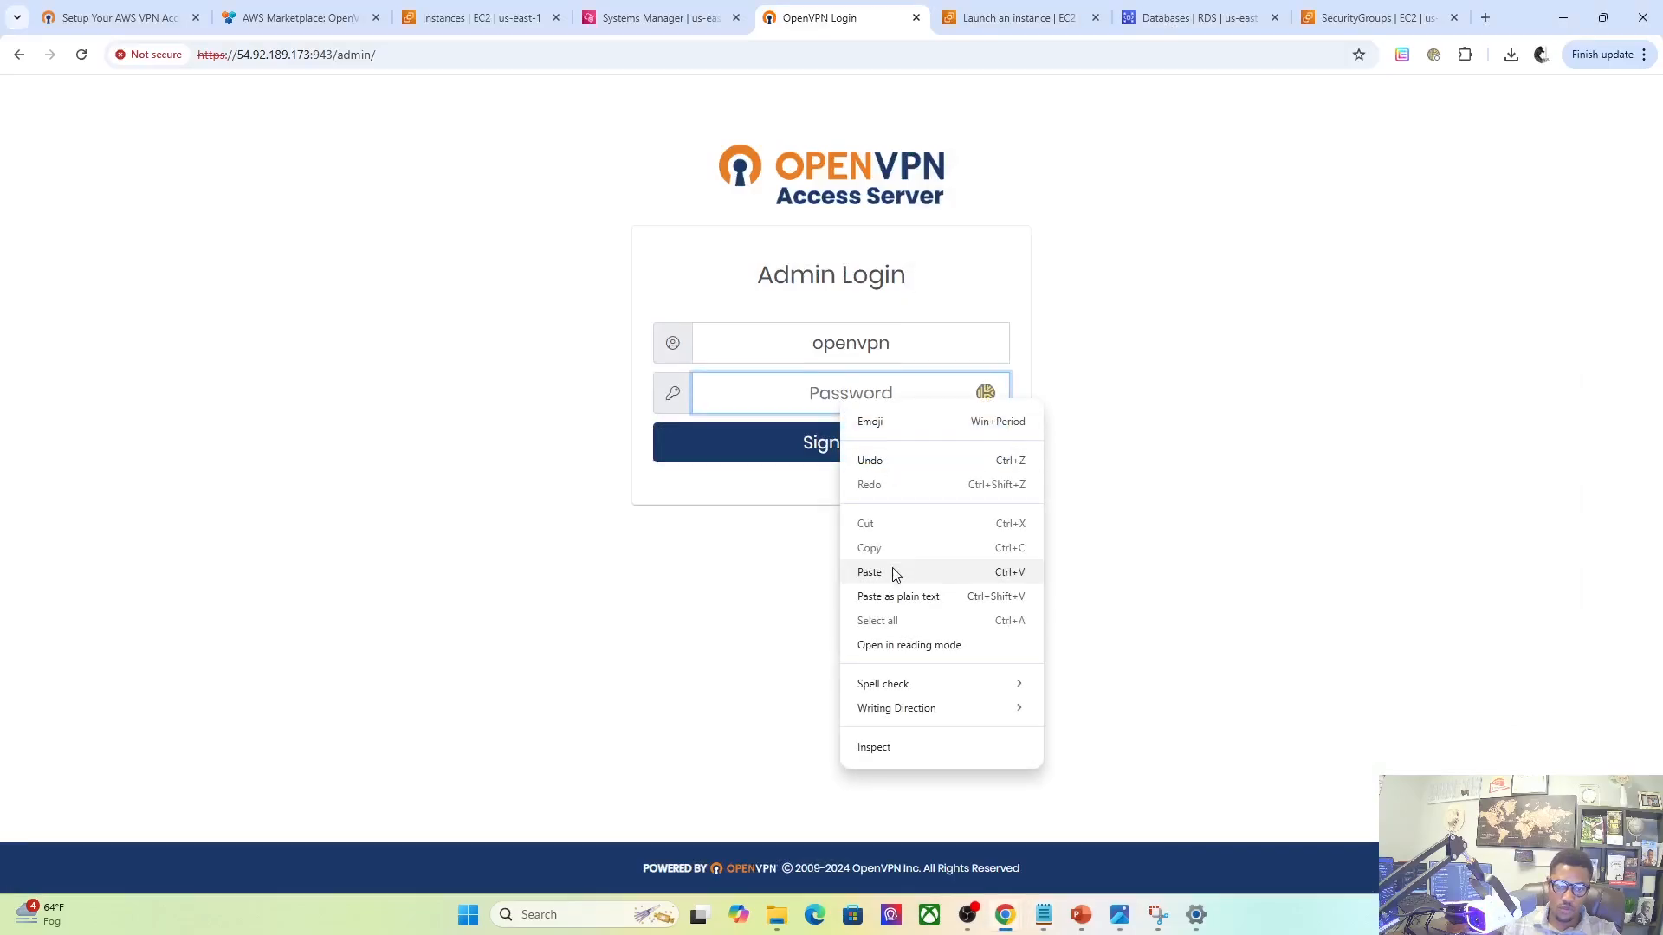
click(869, 572)
click(850, 447)
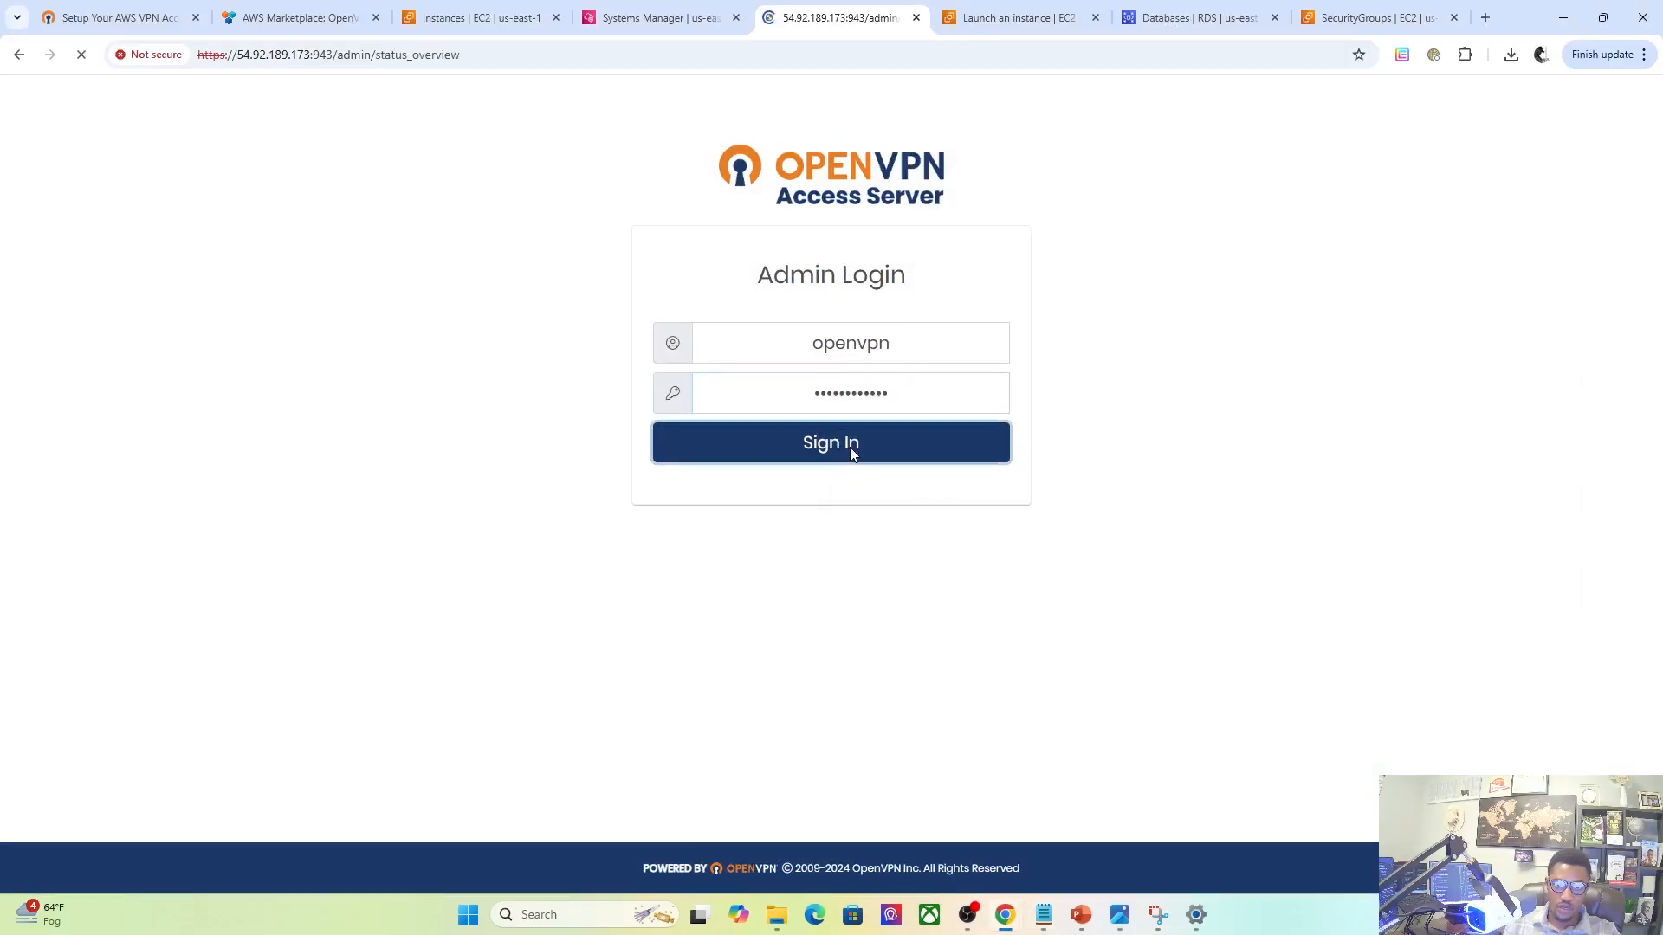
scroll(833, 499, down, 4)
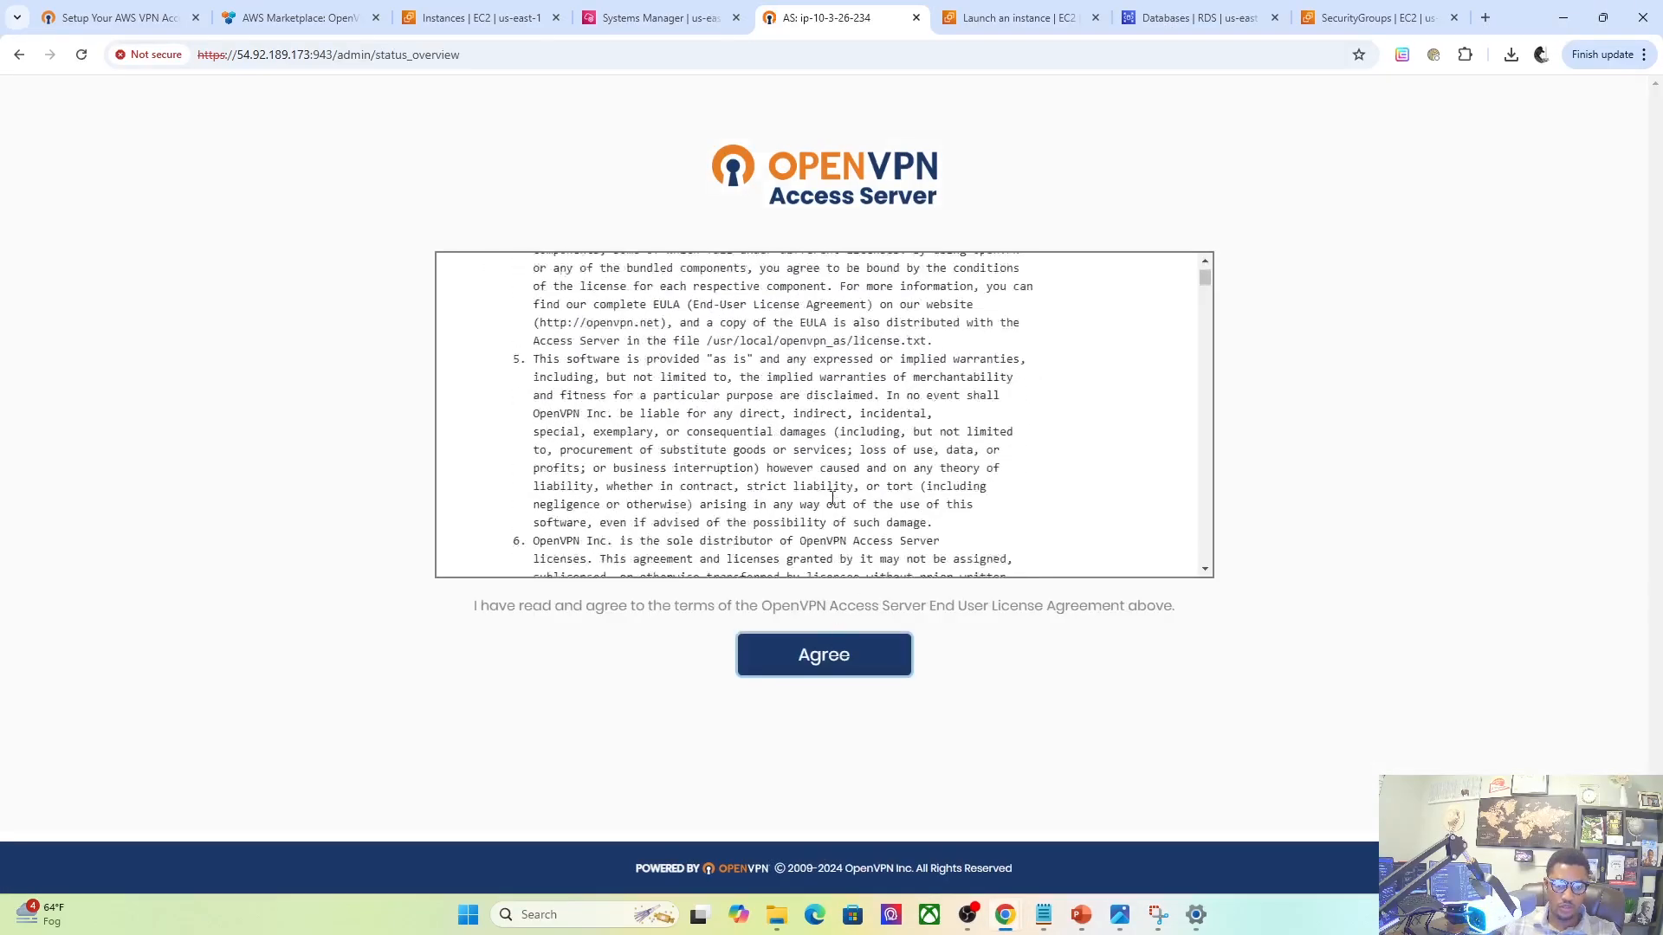
scroll(833, 499, down, 10)
click(852, 662)
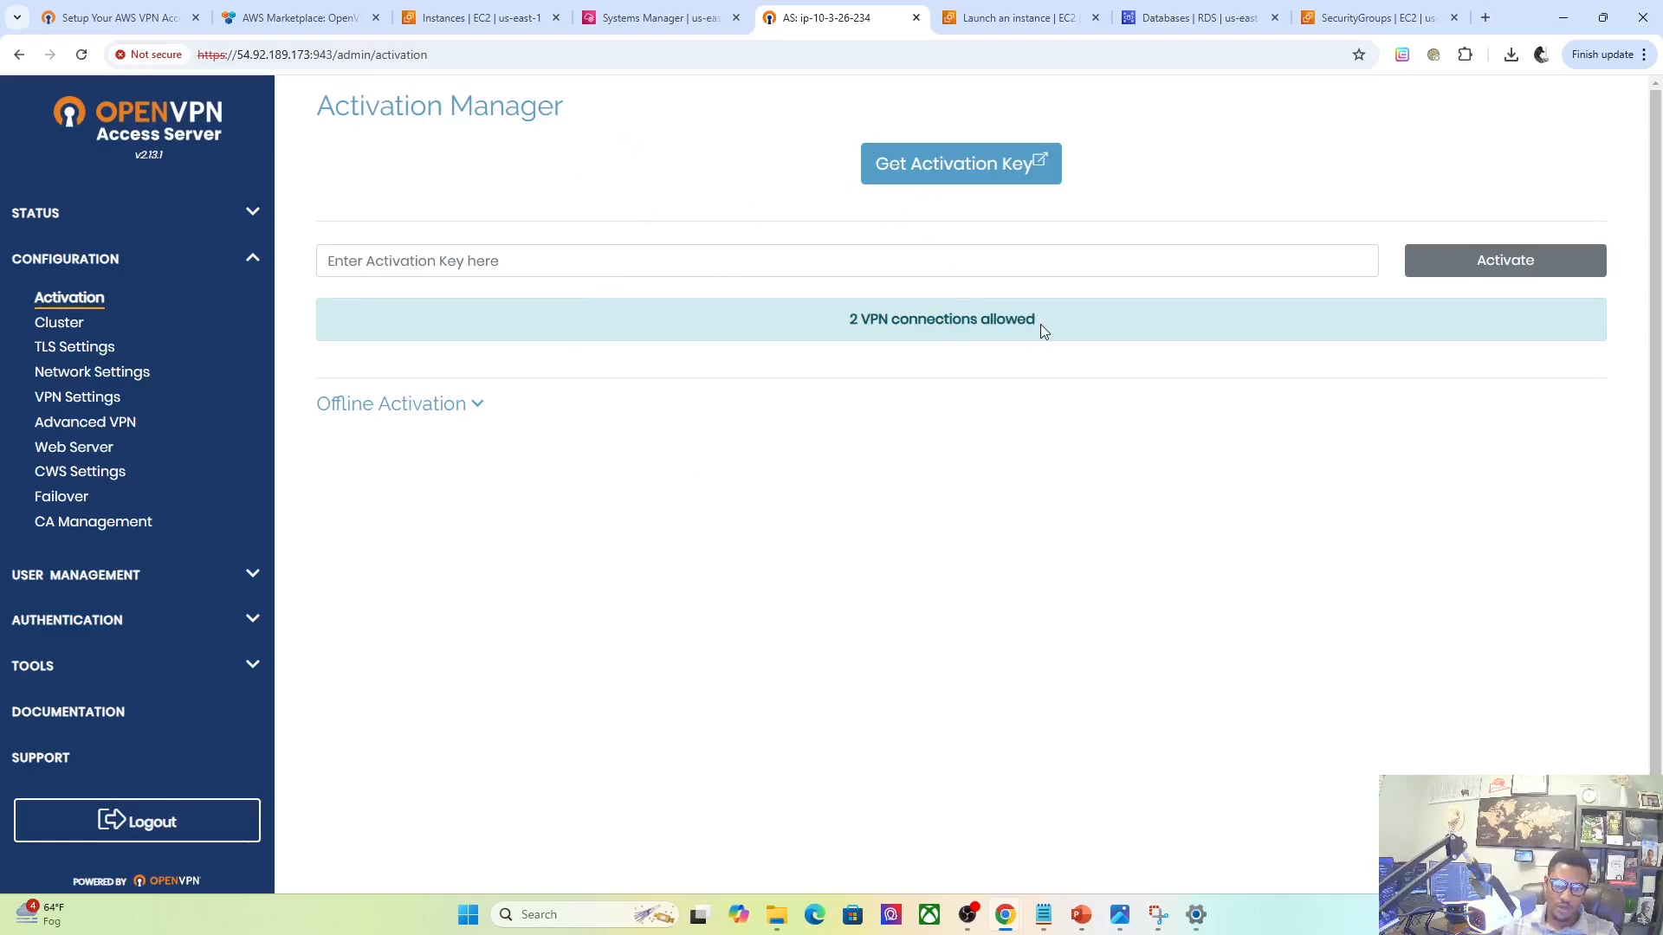
drag(1043, 330, 848, 327)
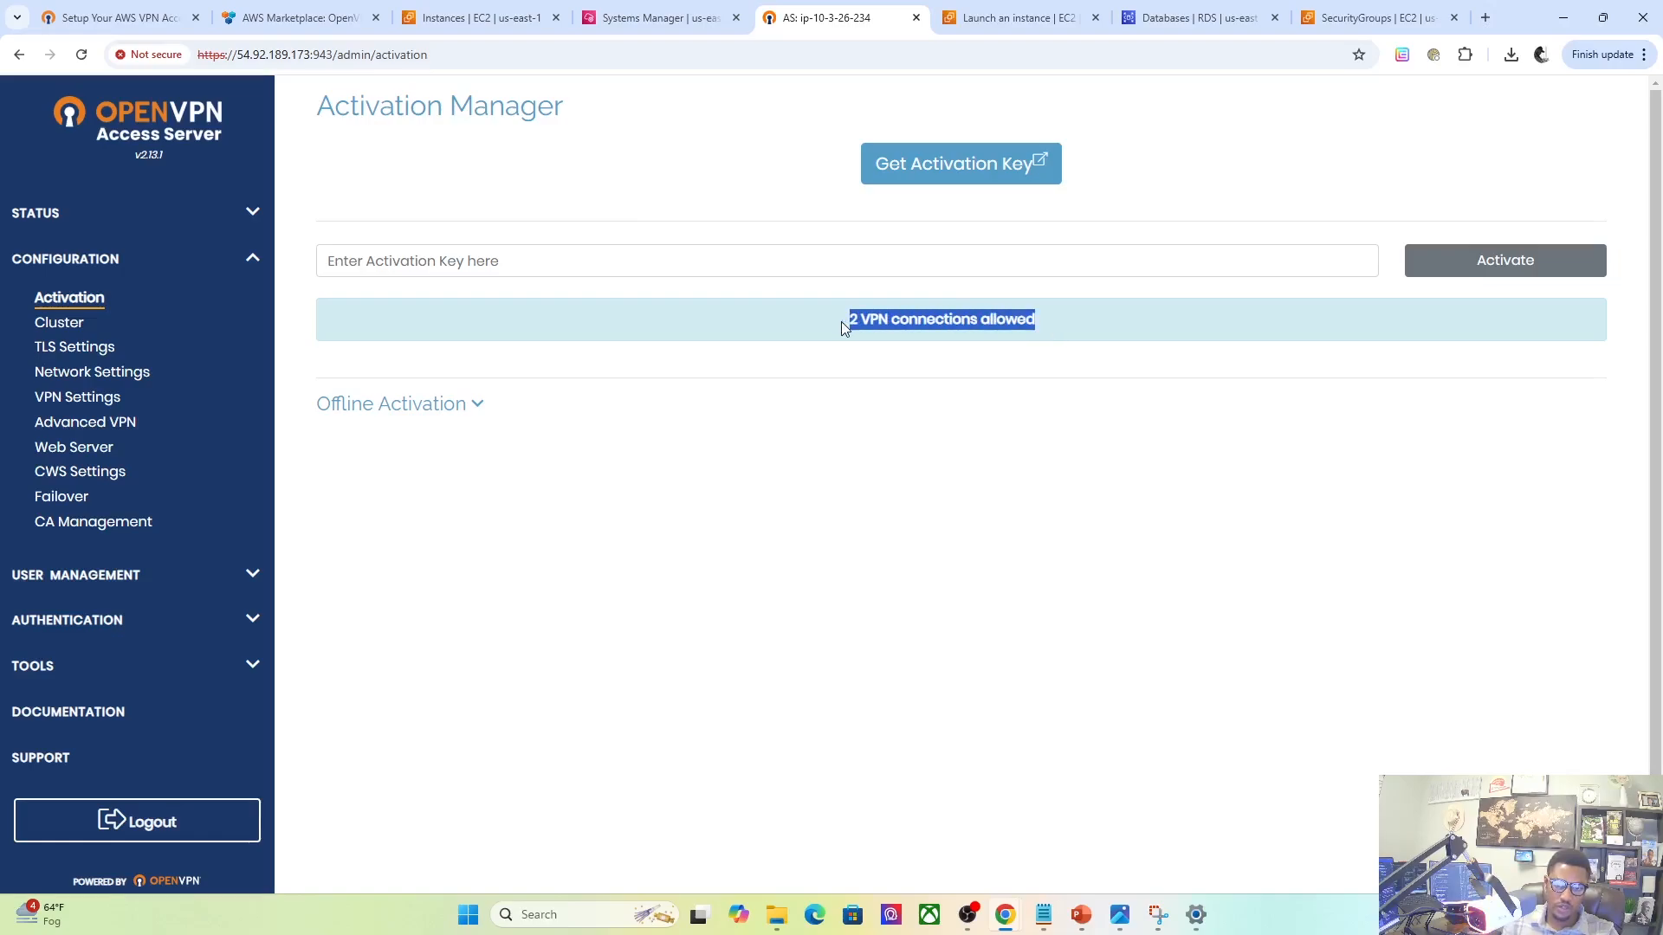
click(758, 146)
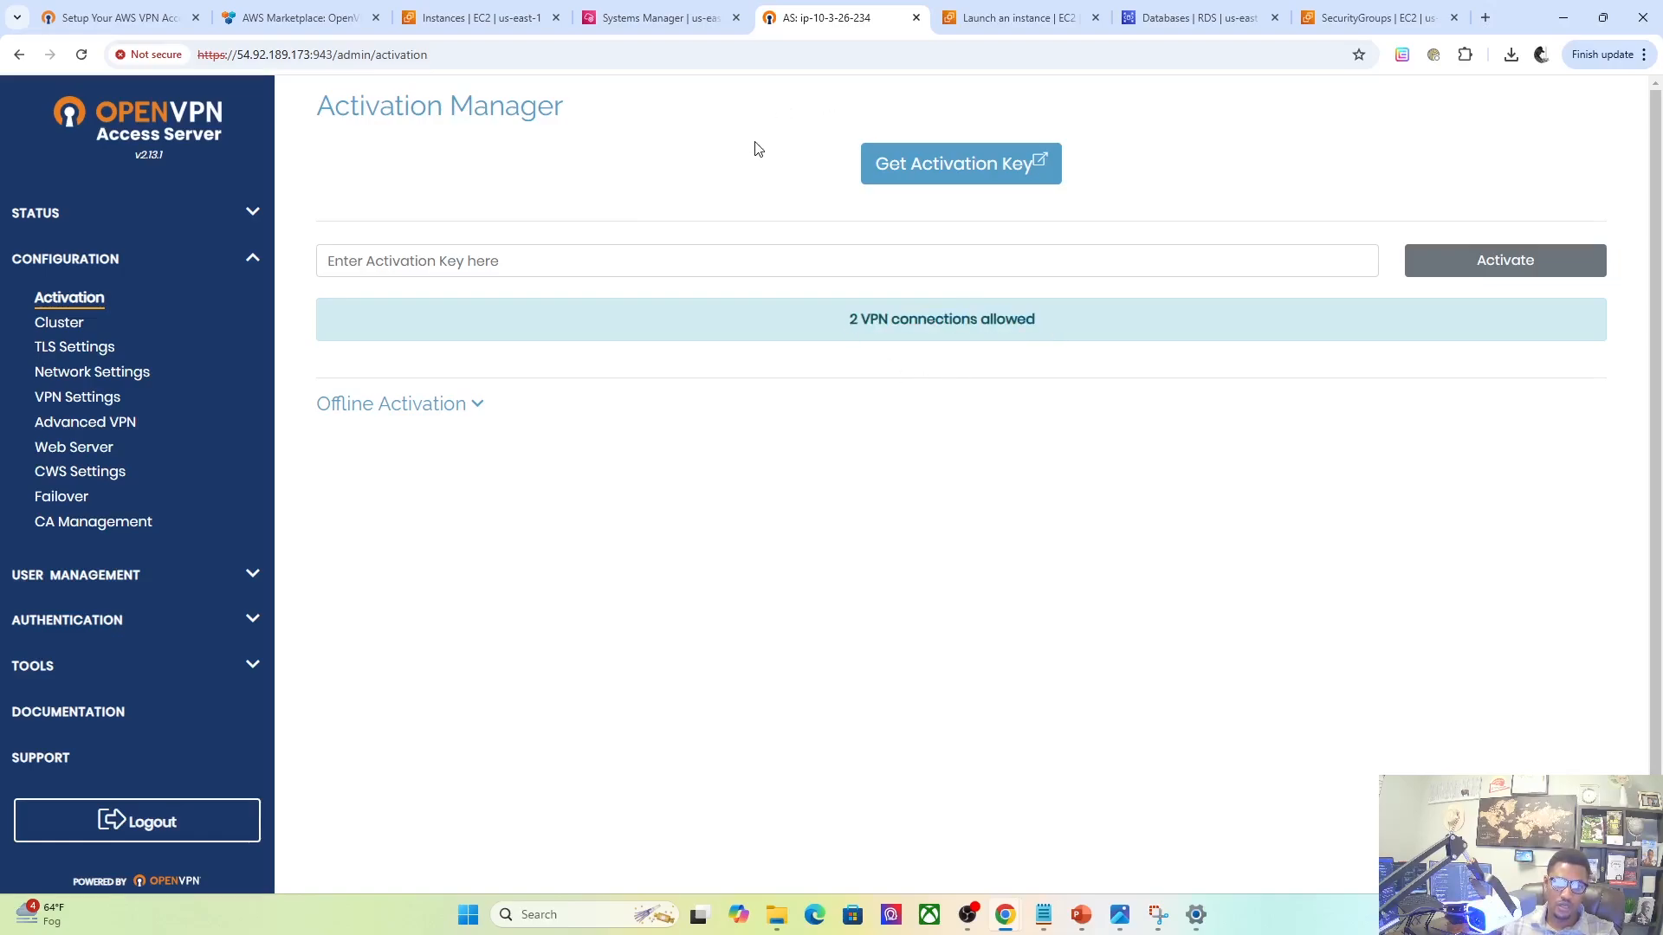
drag(839, 329, 977, 326)
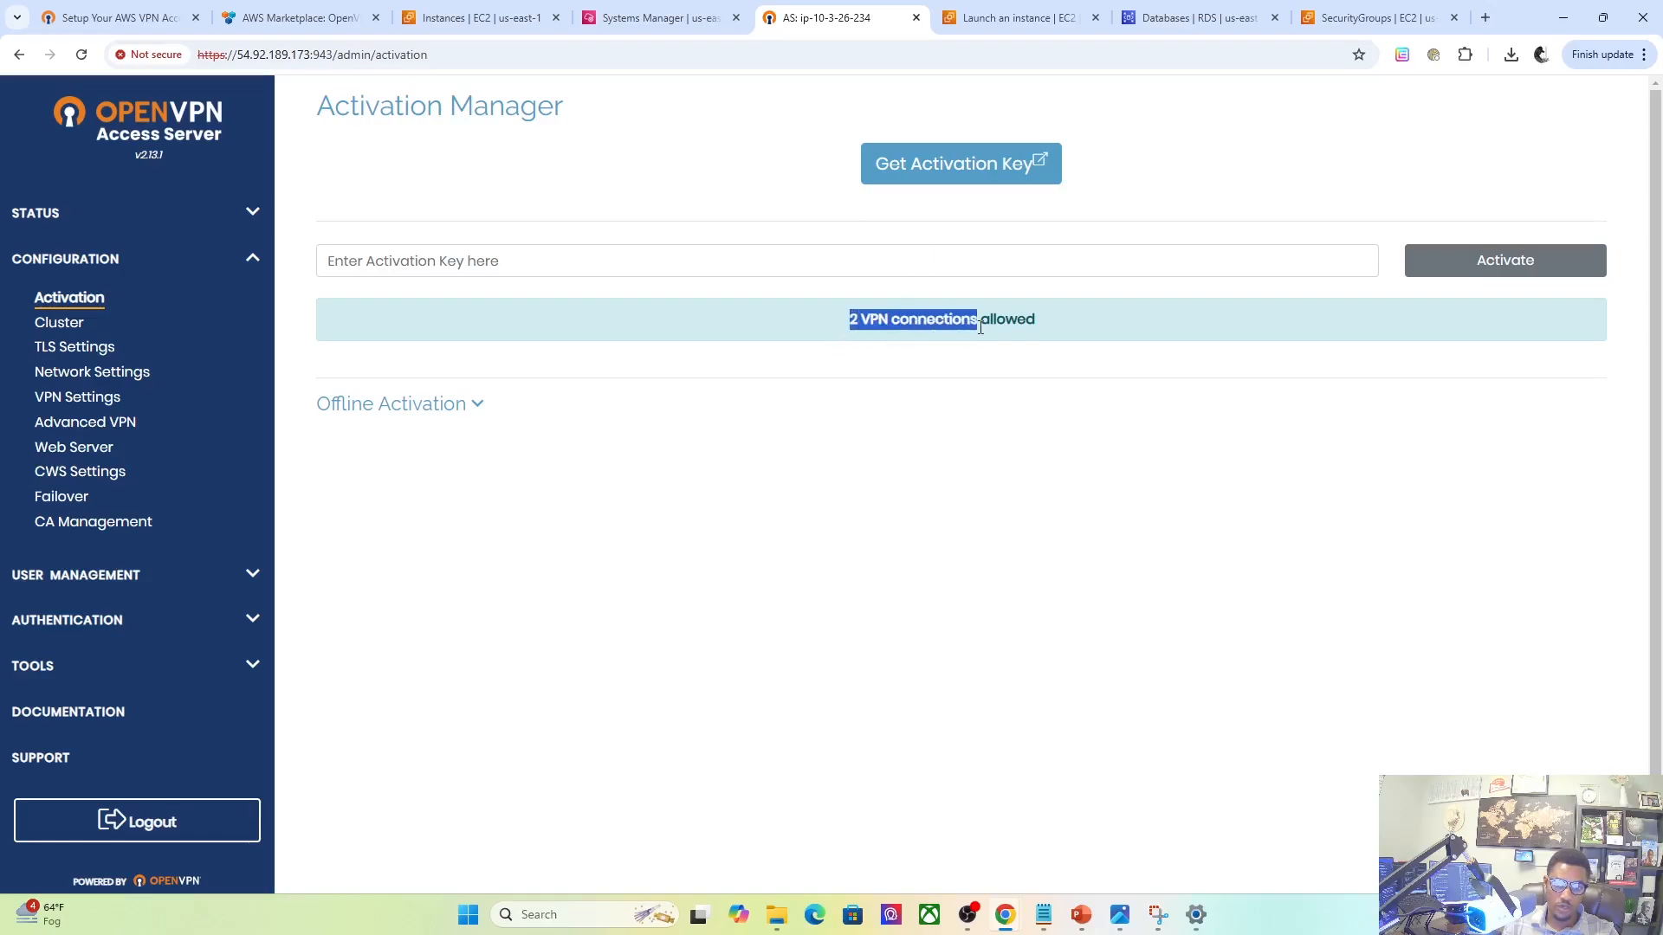
click(936, 479)
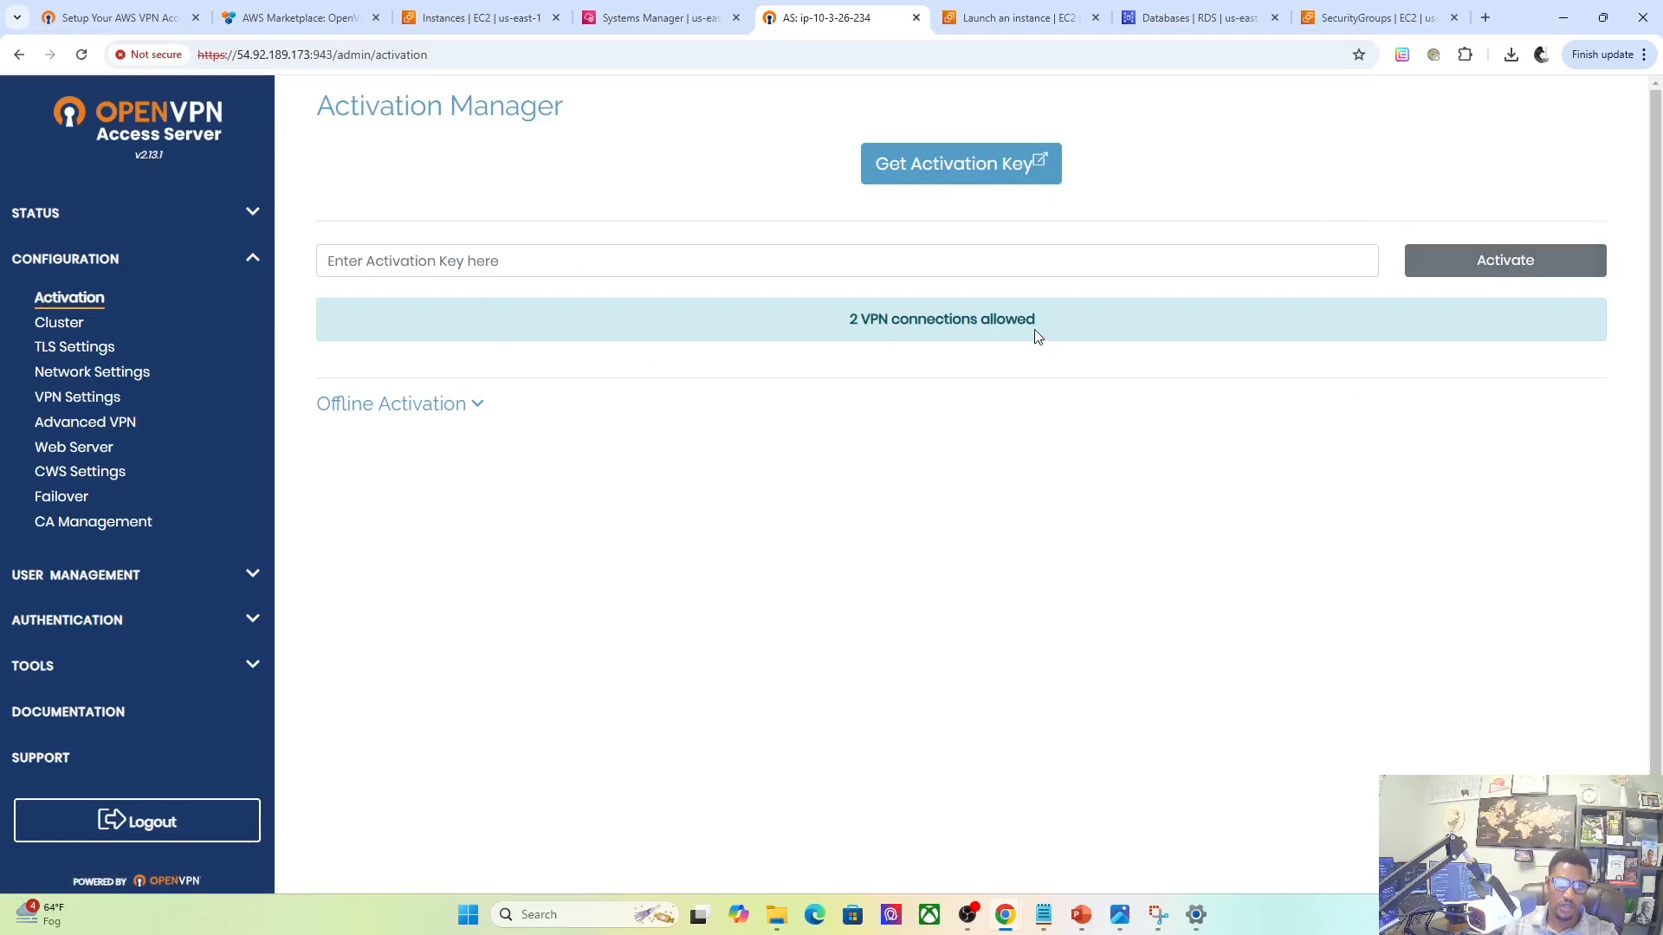
triple_click(845, 333)
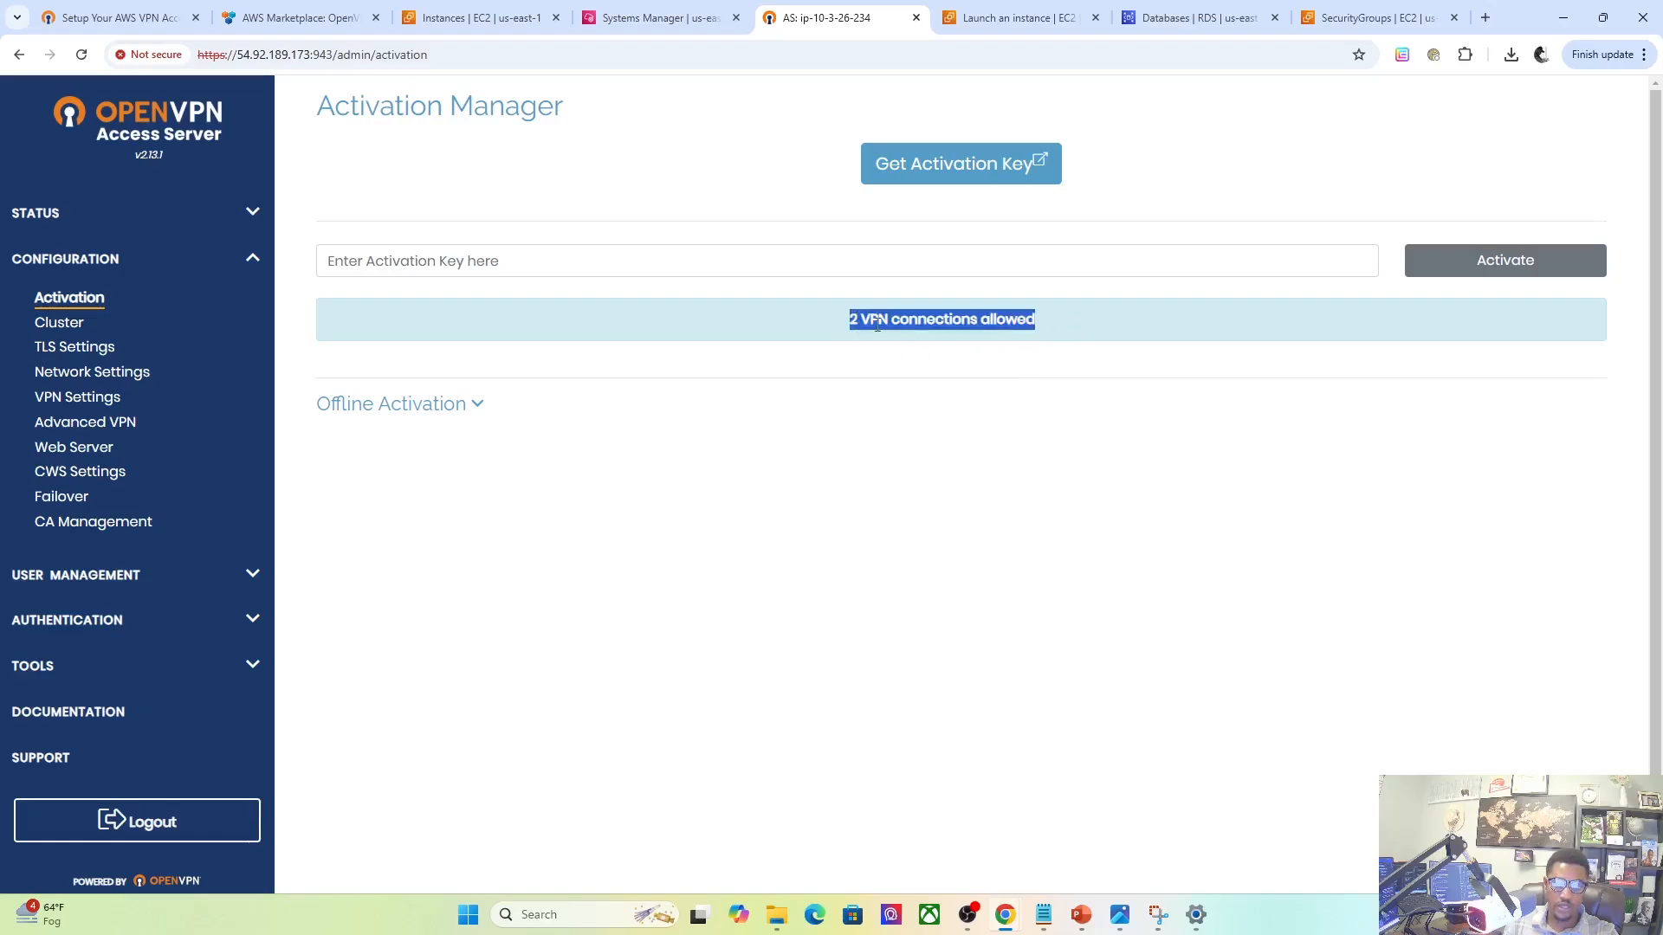
click(881, 361)
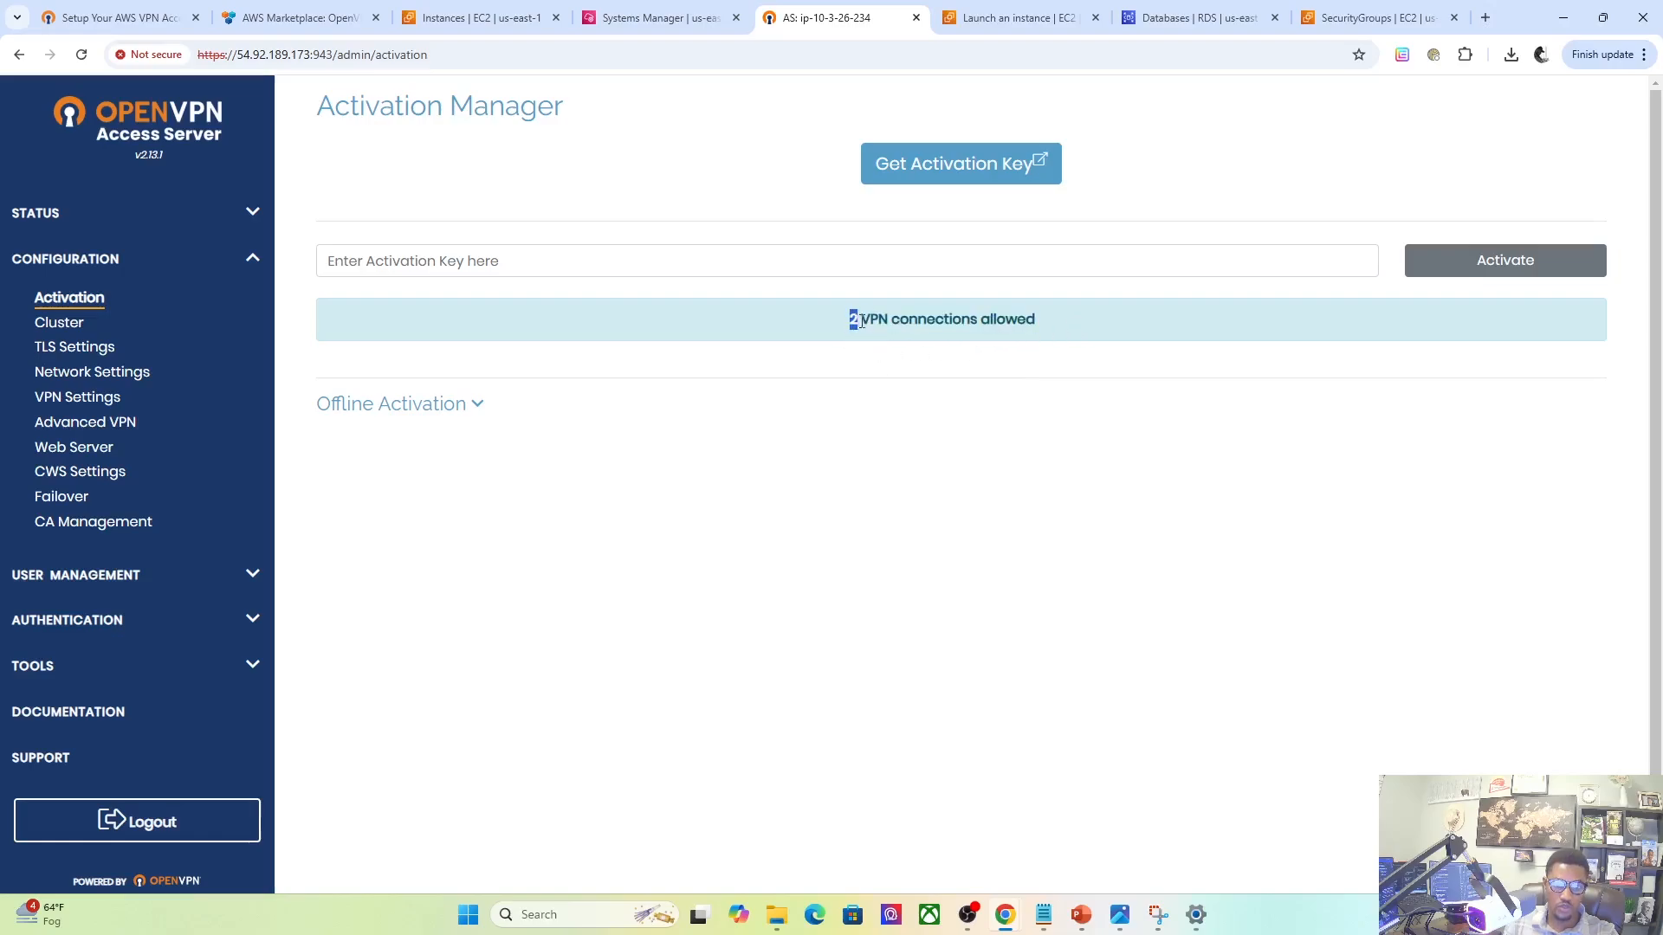
drag(862, 322, 877, 321)
click(880, 364)
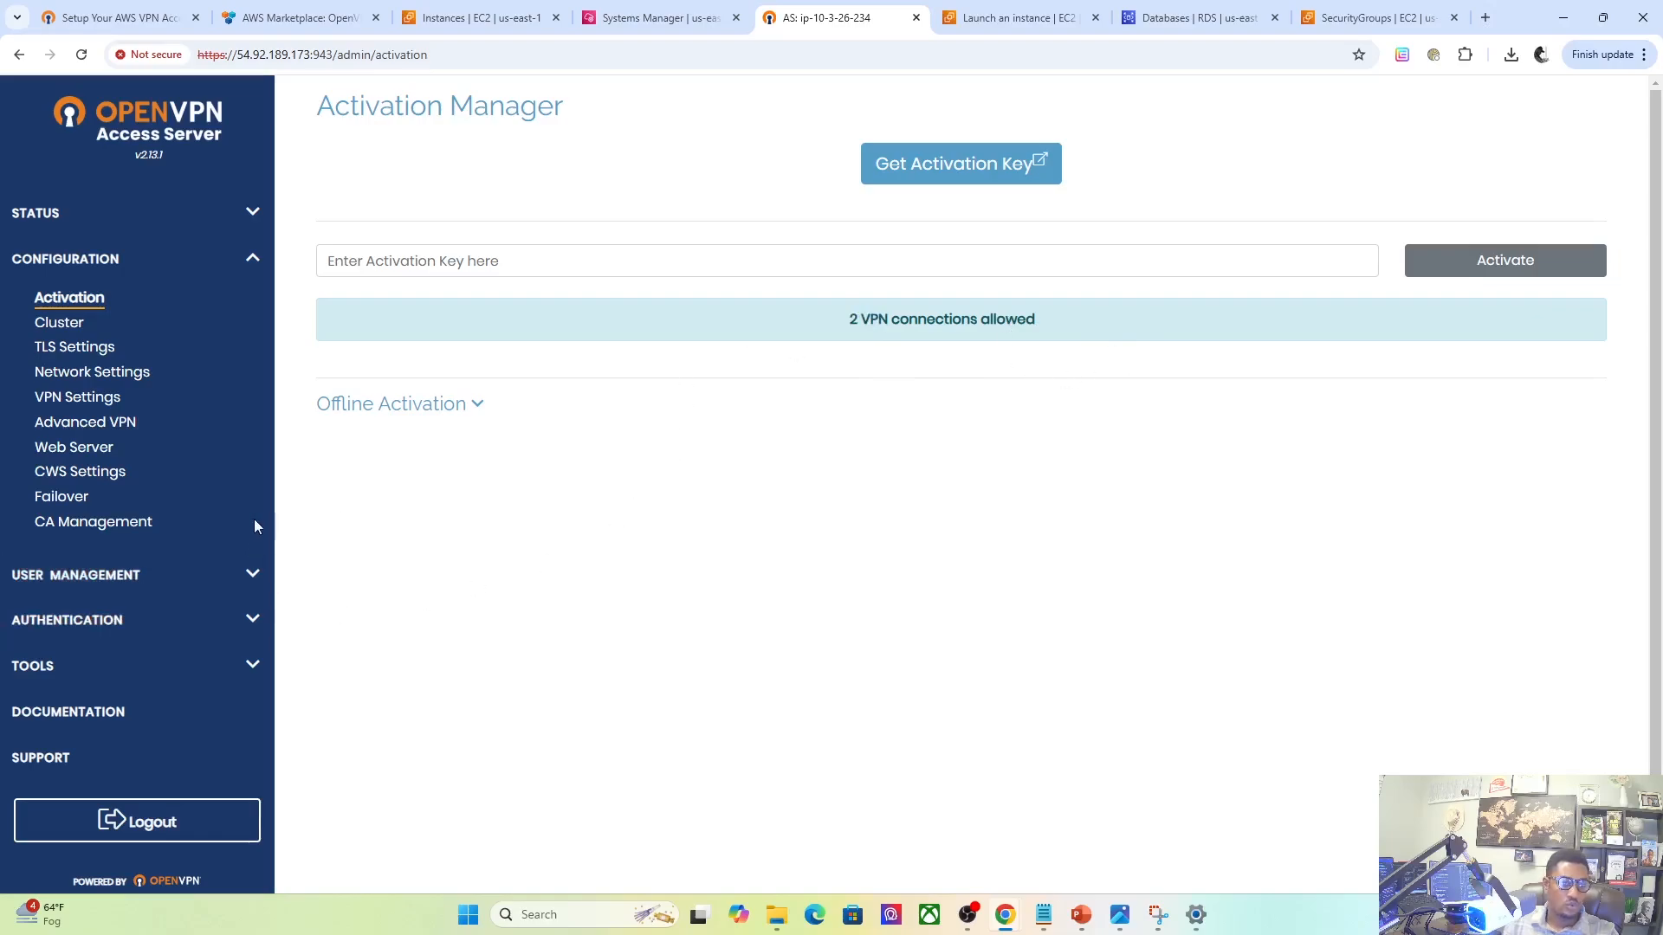
scroll(234, 518, down, 1)
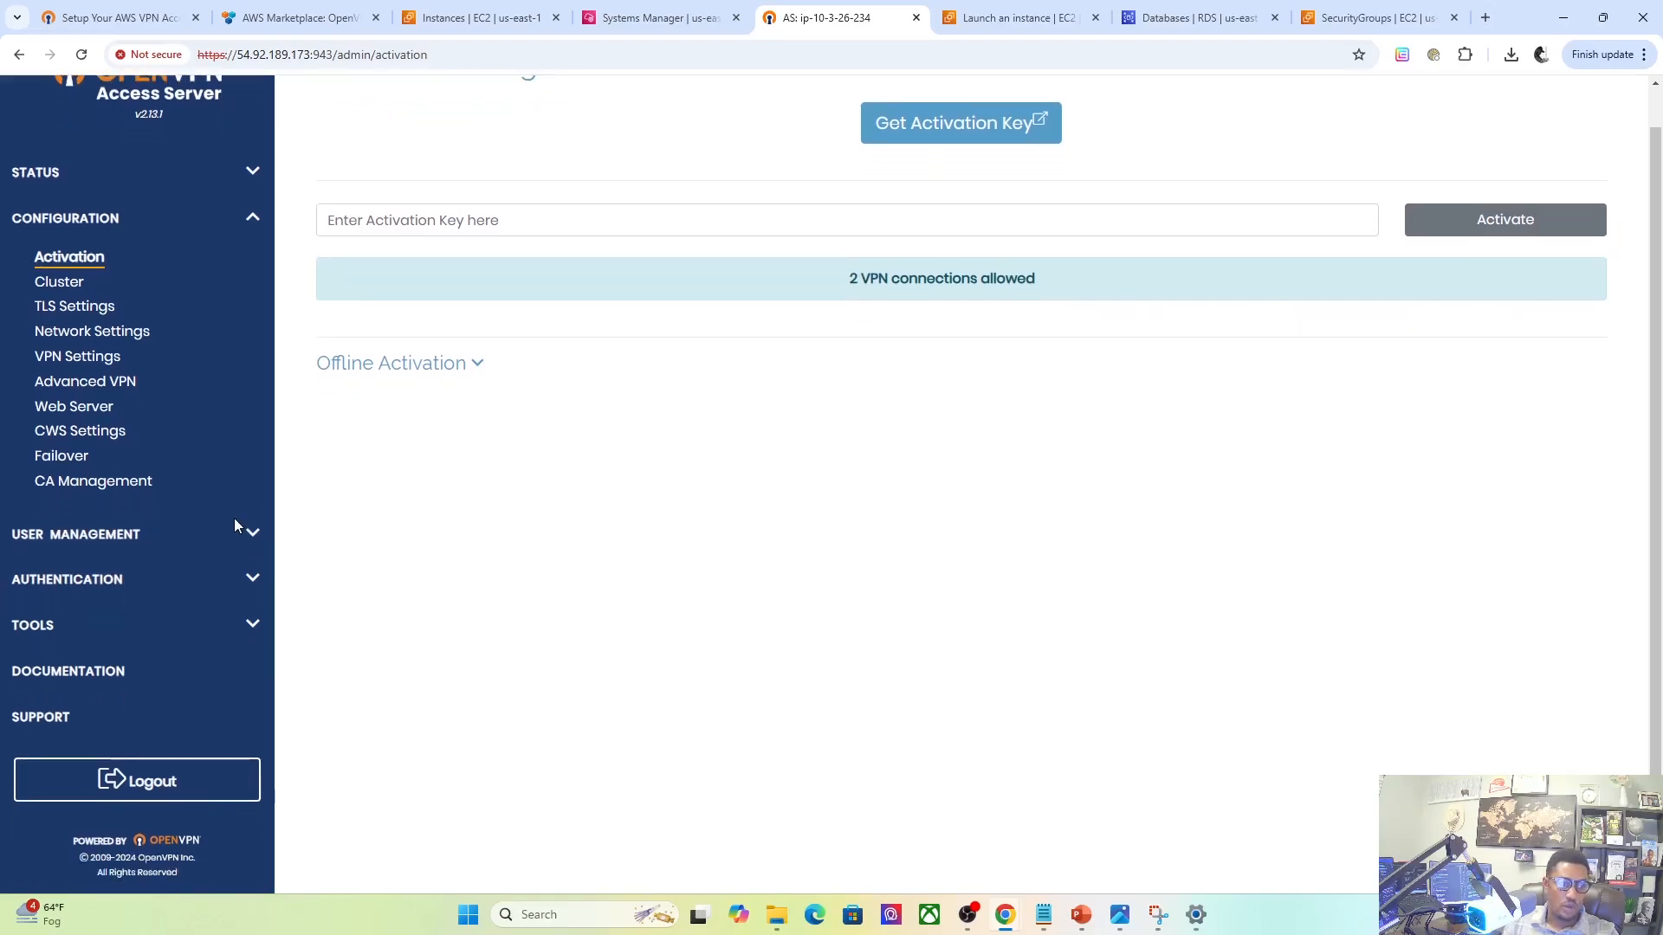
Go to User Management > User Permissions and enter 'chess' as the new username
click(103, 535)
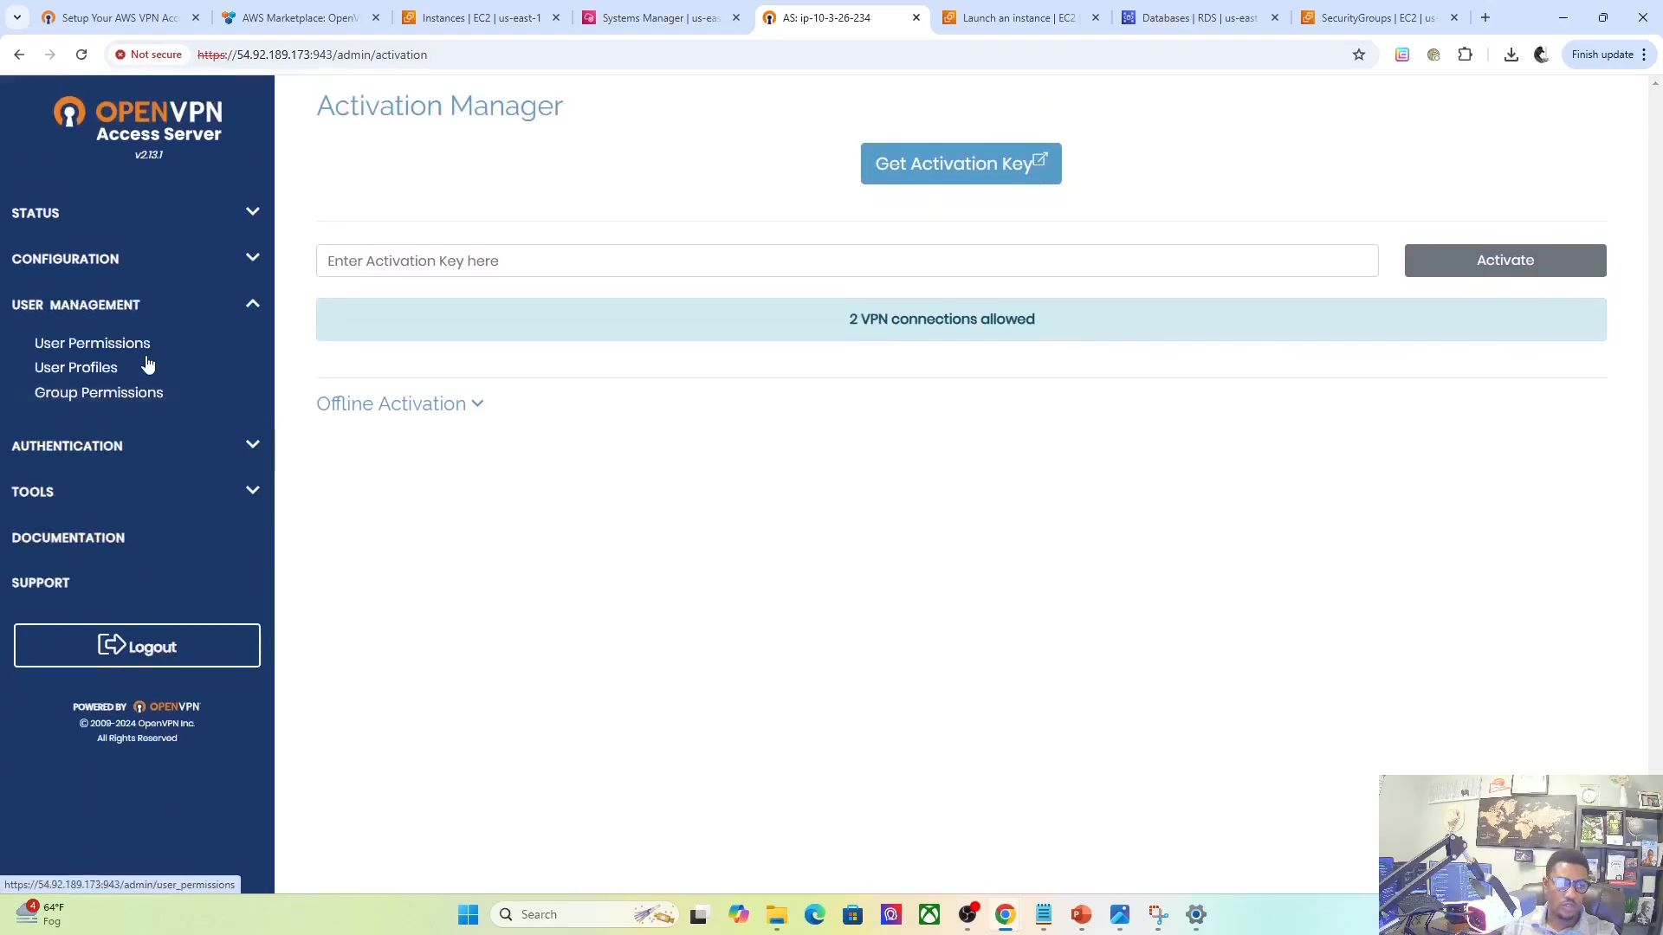
click(136, 344)
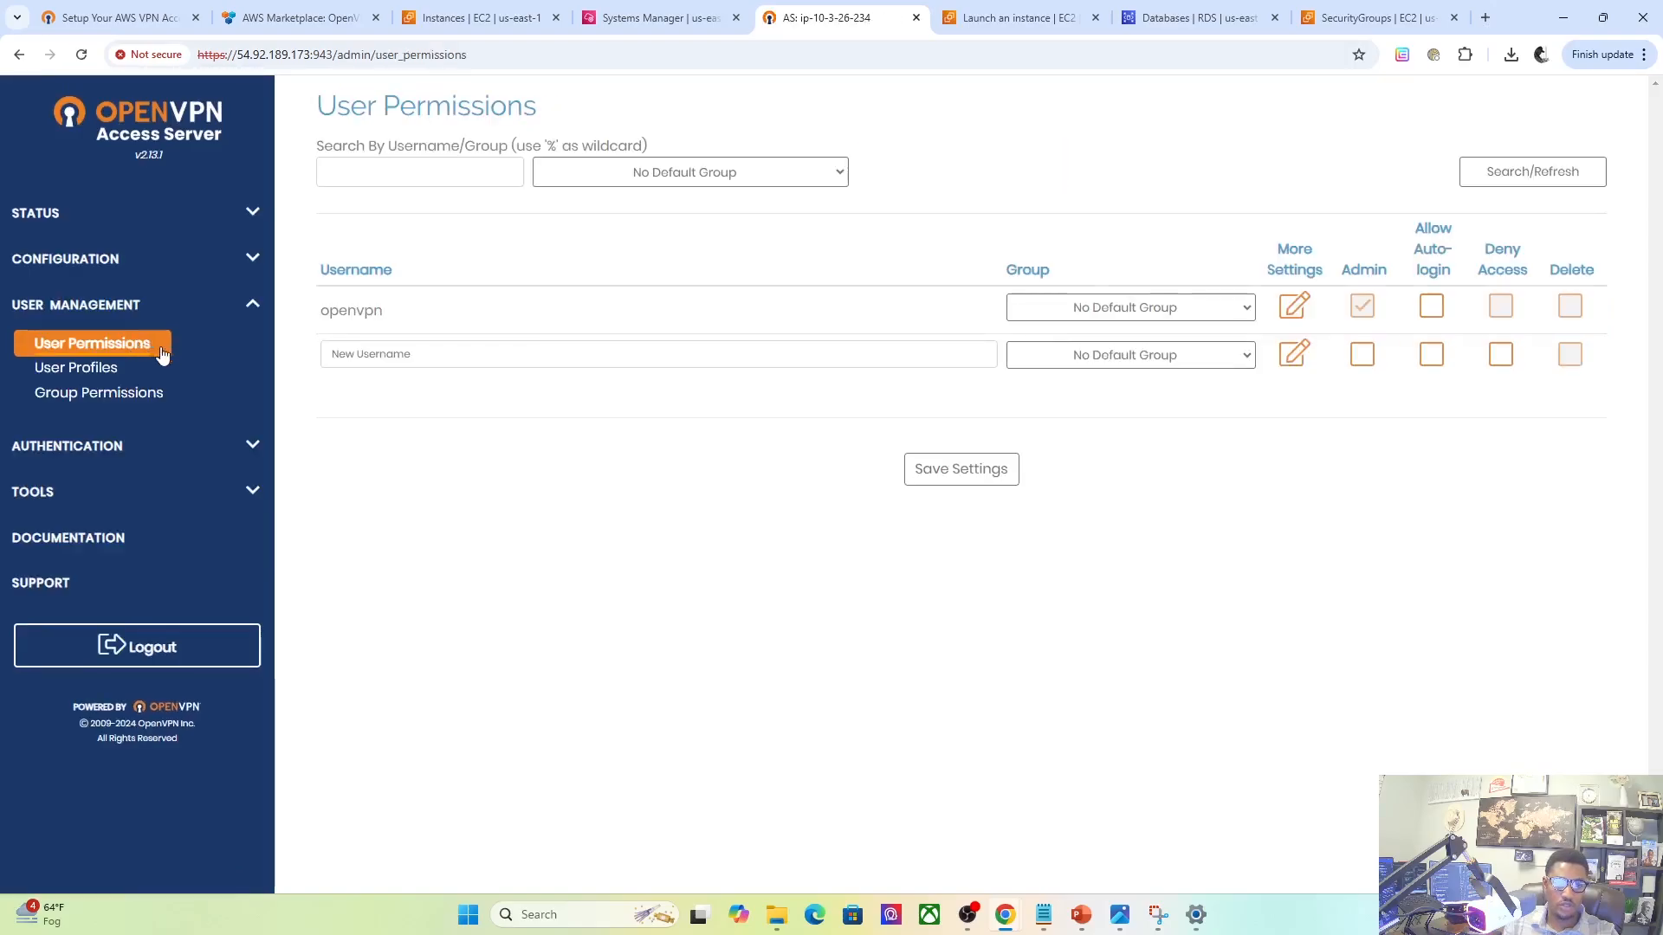
drag(389, 318, 326, 334)
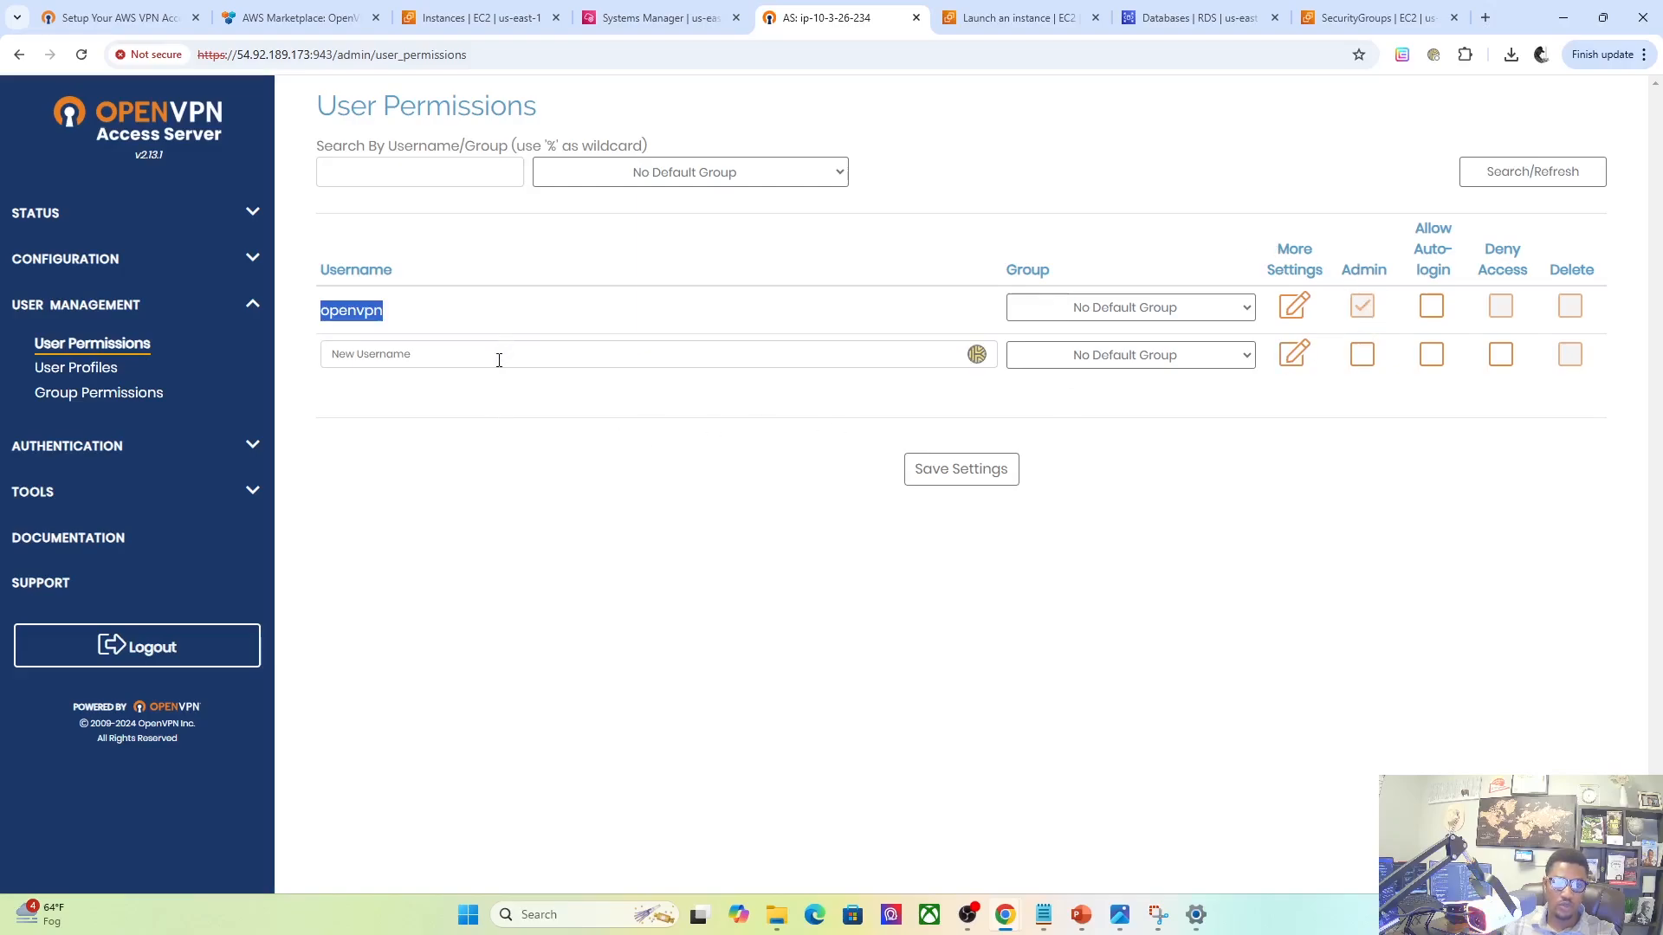
click(443, 358)
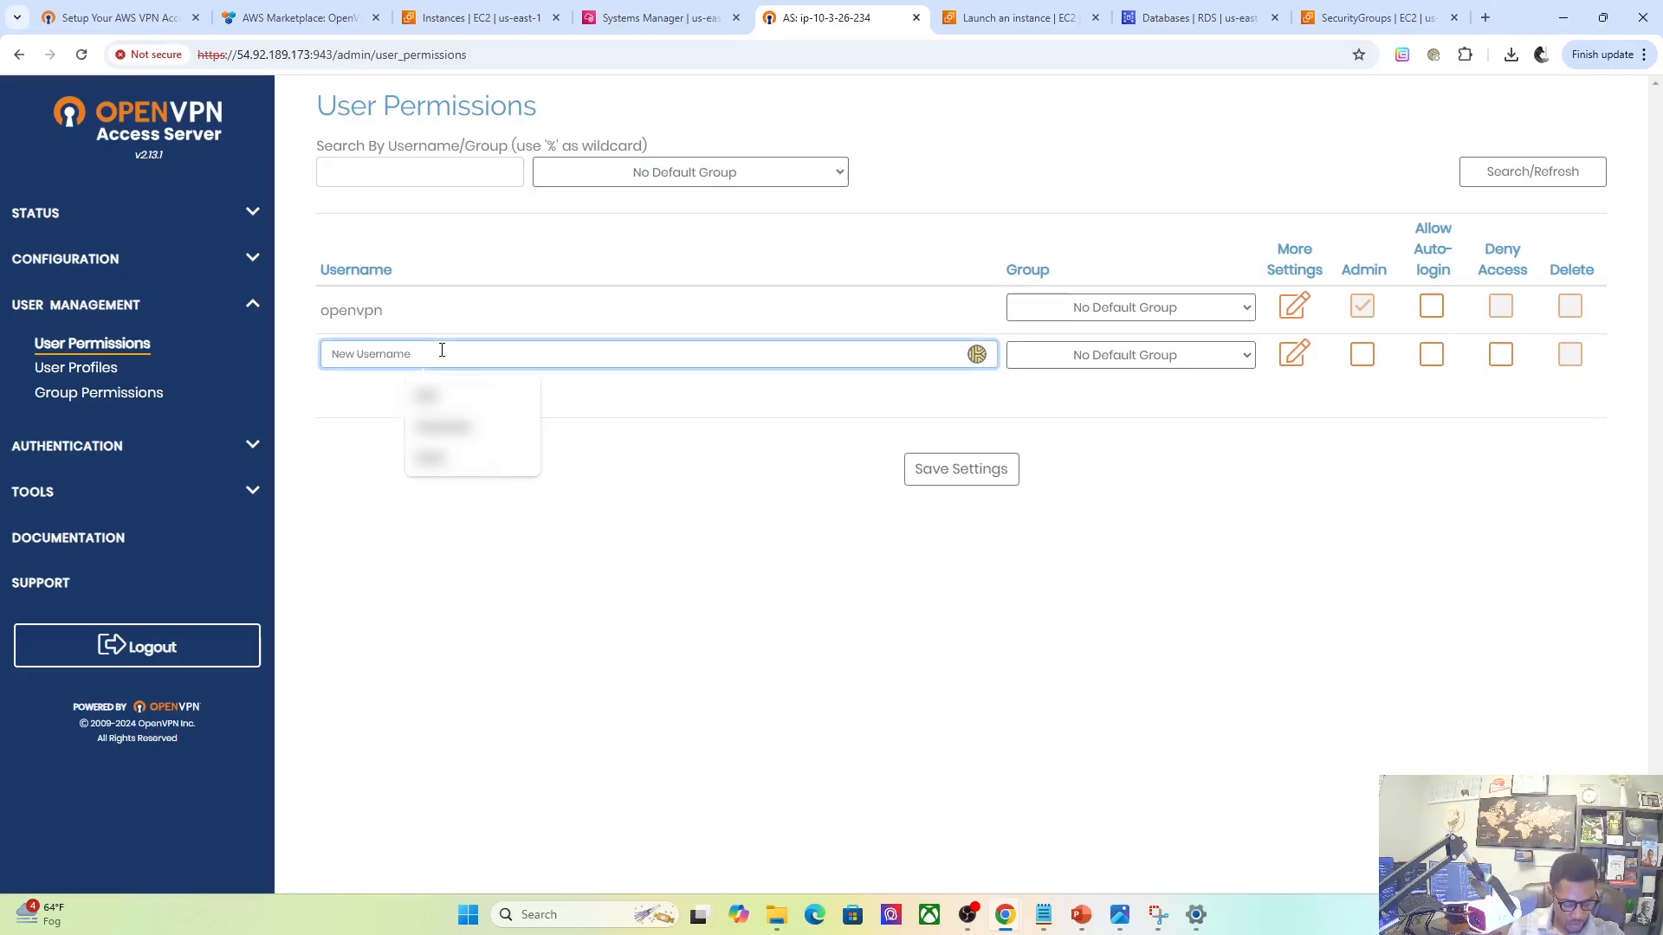
text(ch)
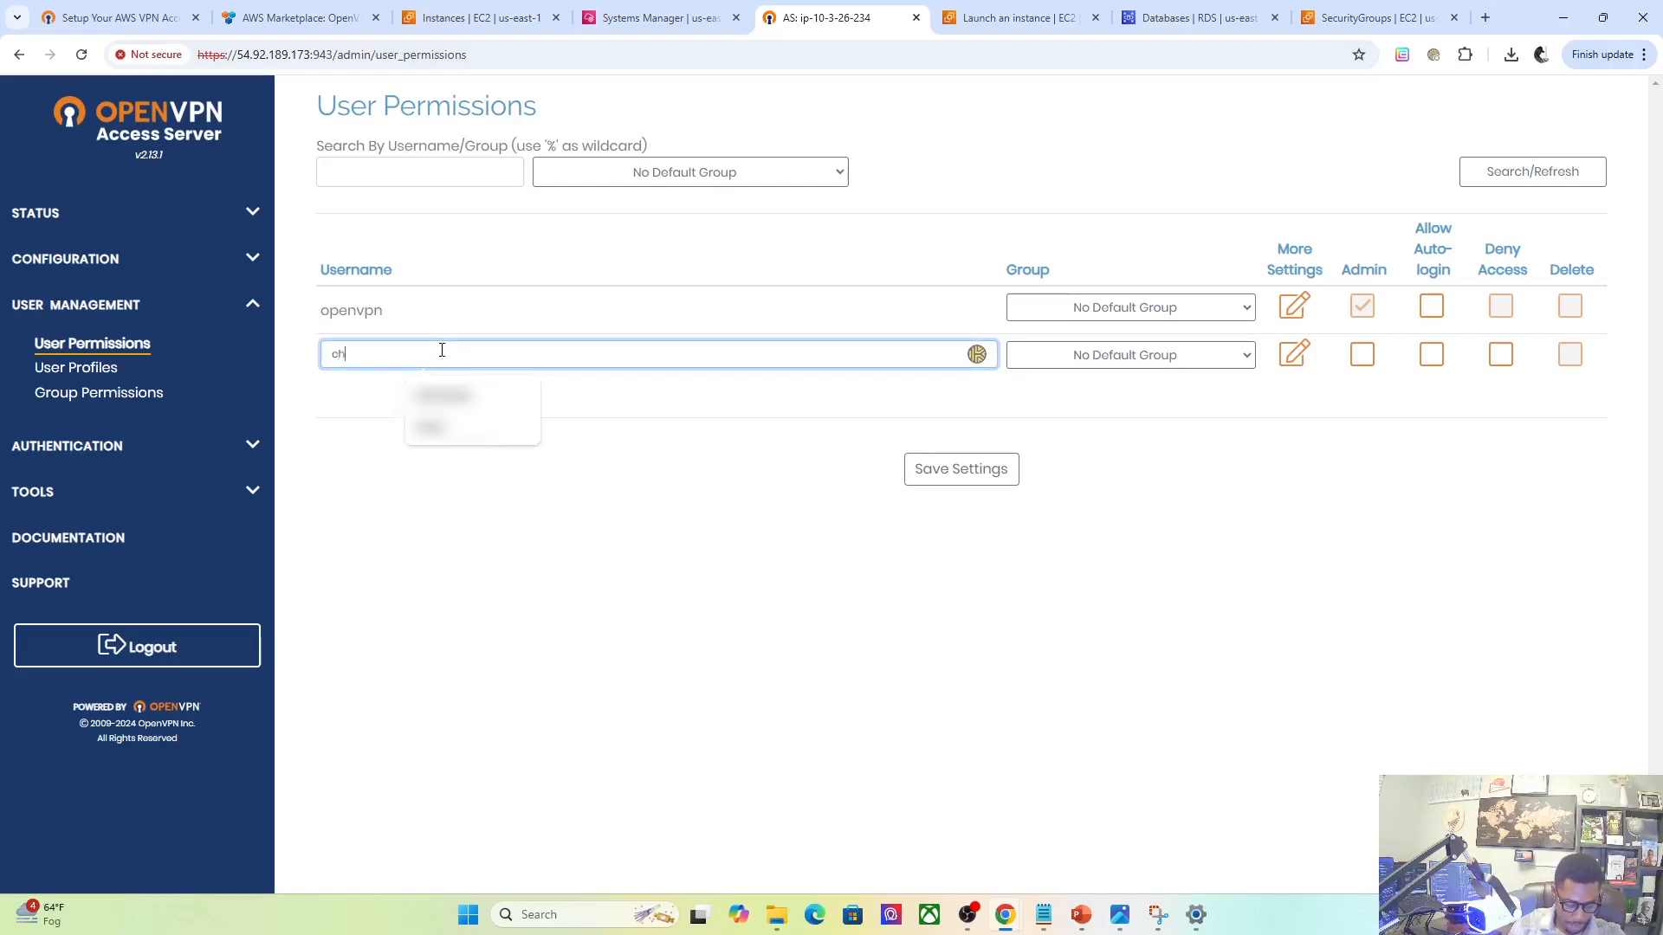
text(ess)
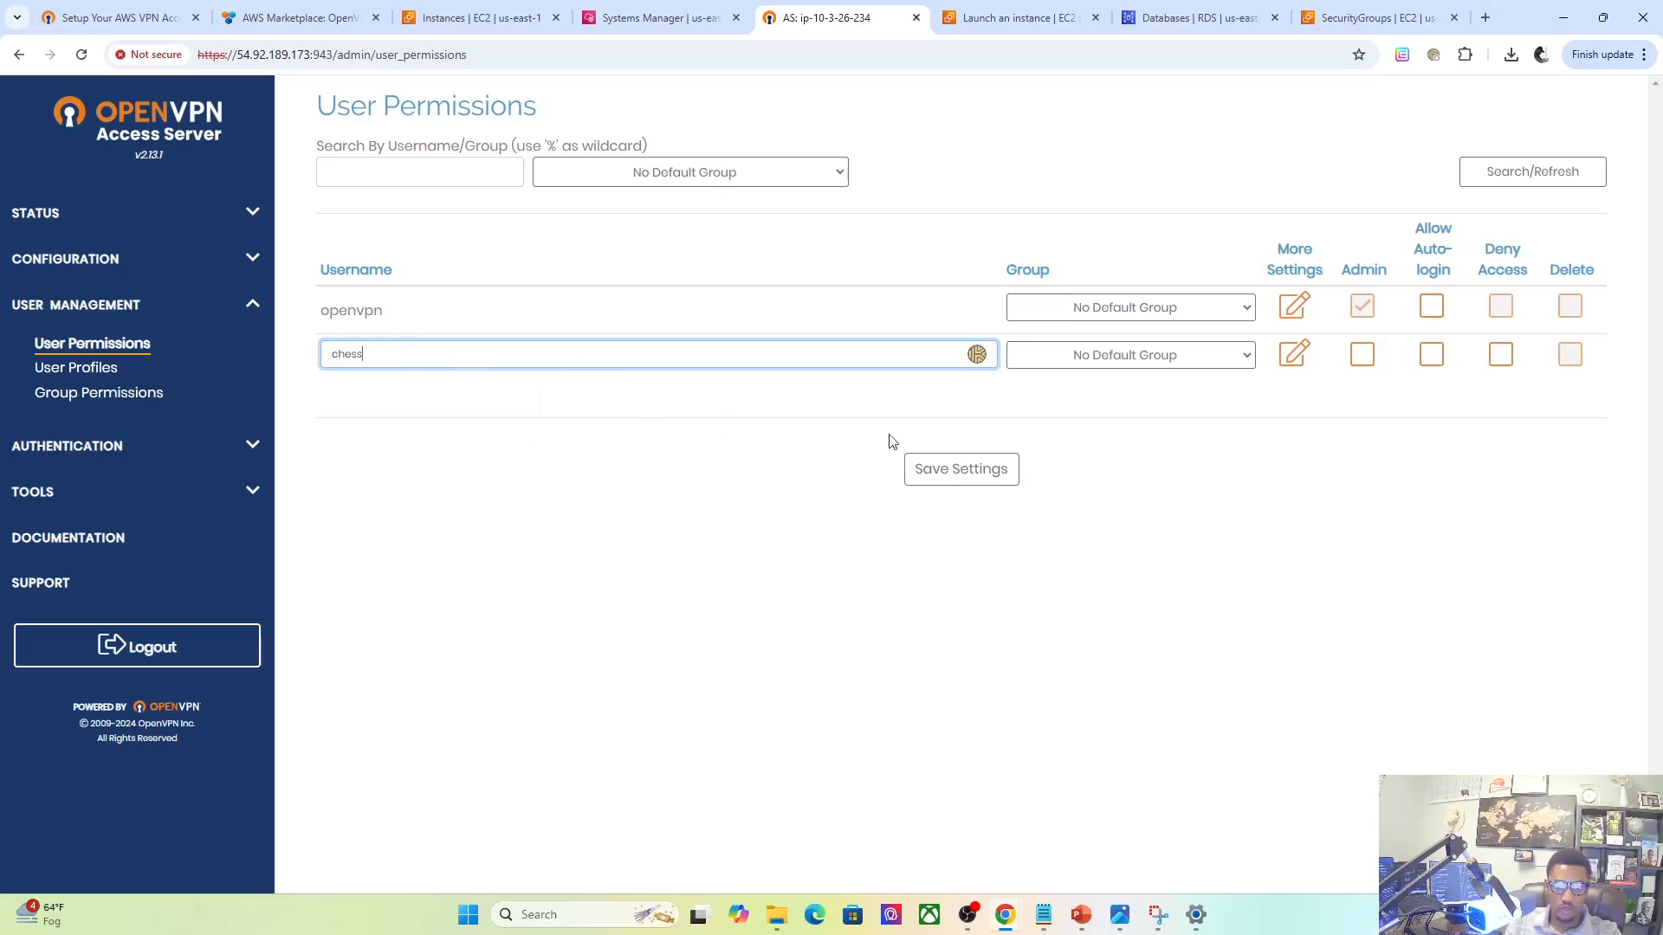
Give chess a local password under More Settings and save the settings
click(1297, 359)
scroll(990, 641, down, 2)
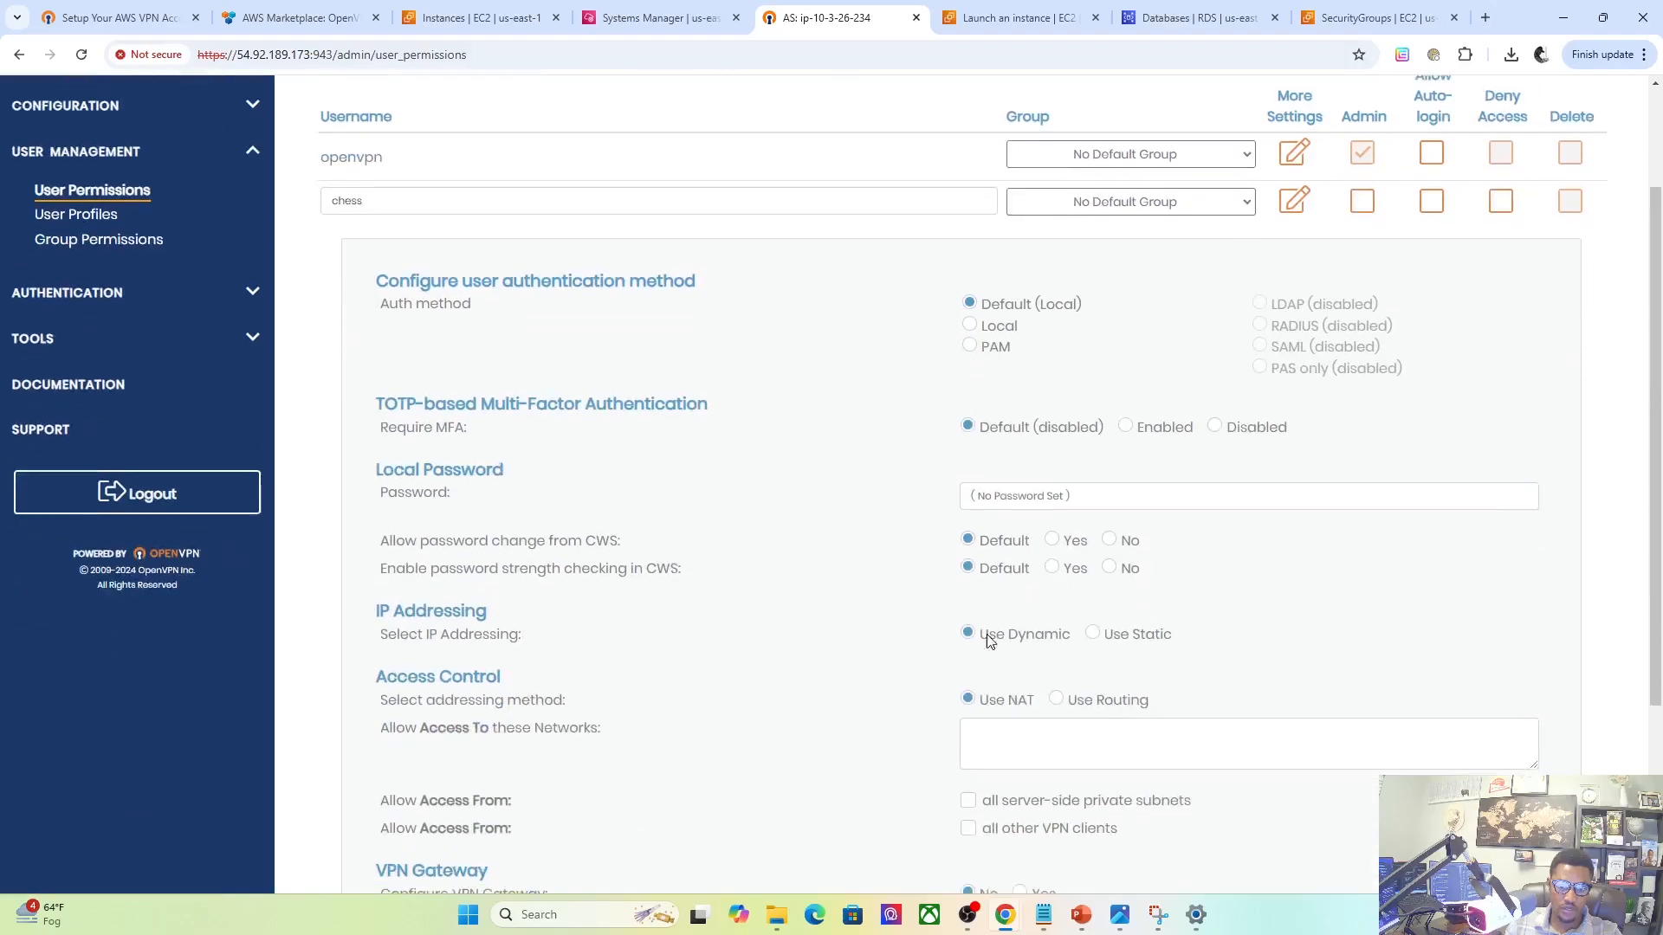
scroll(990, 641, down, 1)
click(1040, 480)
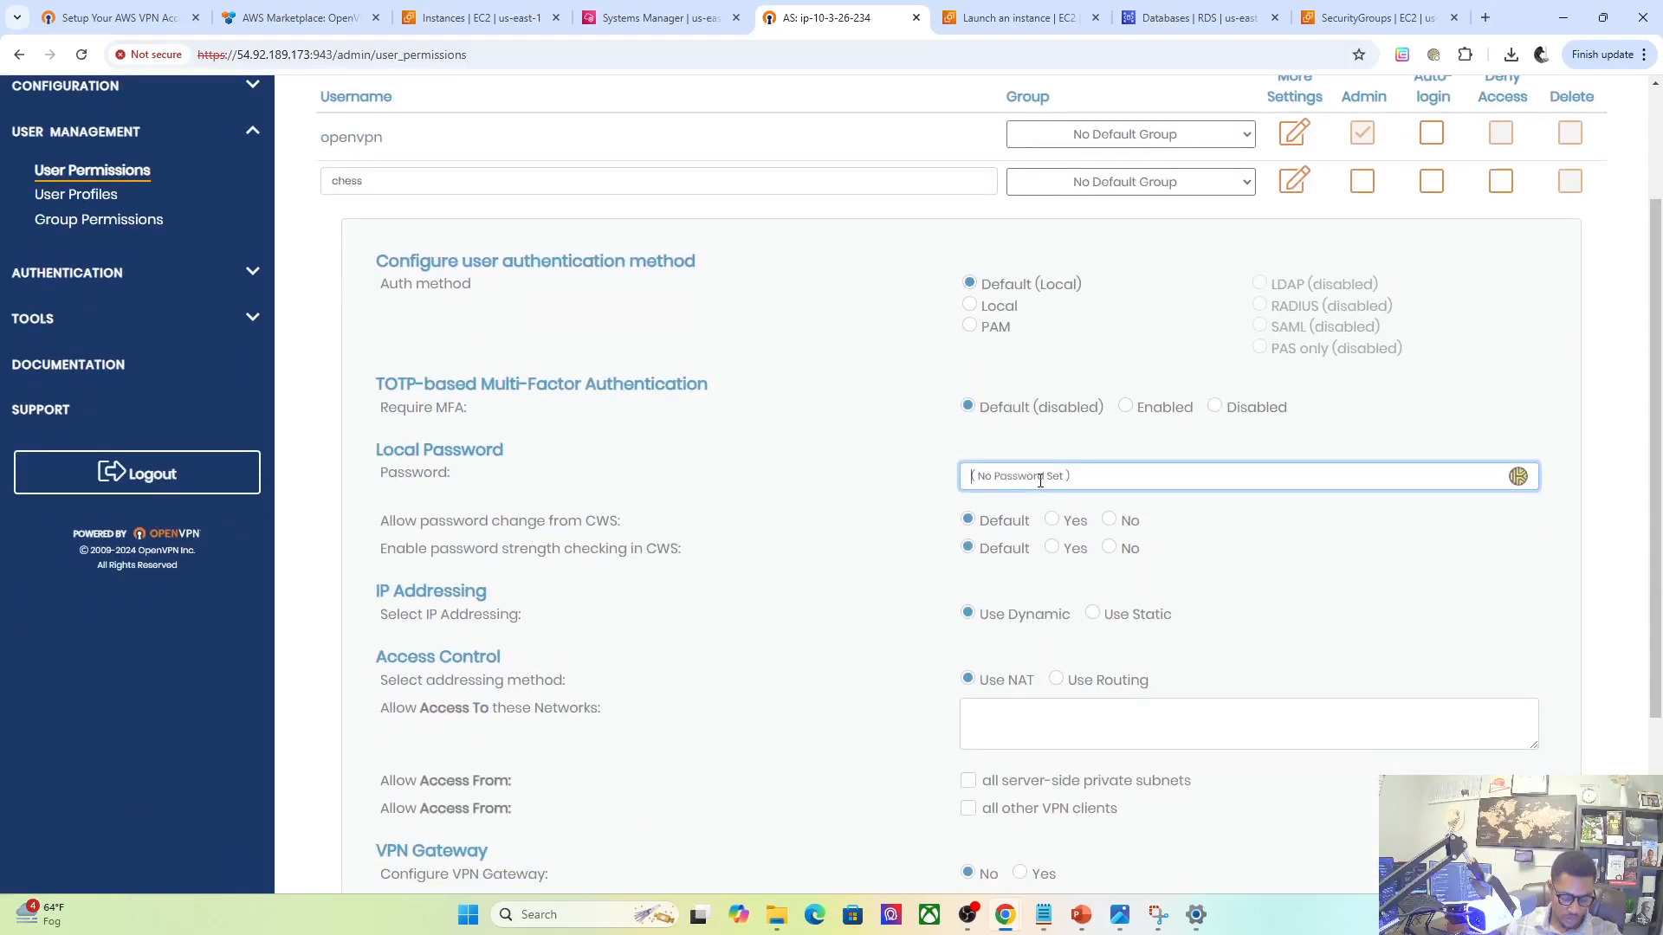
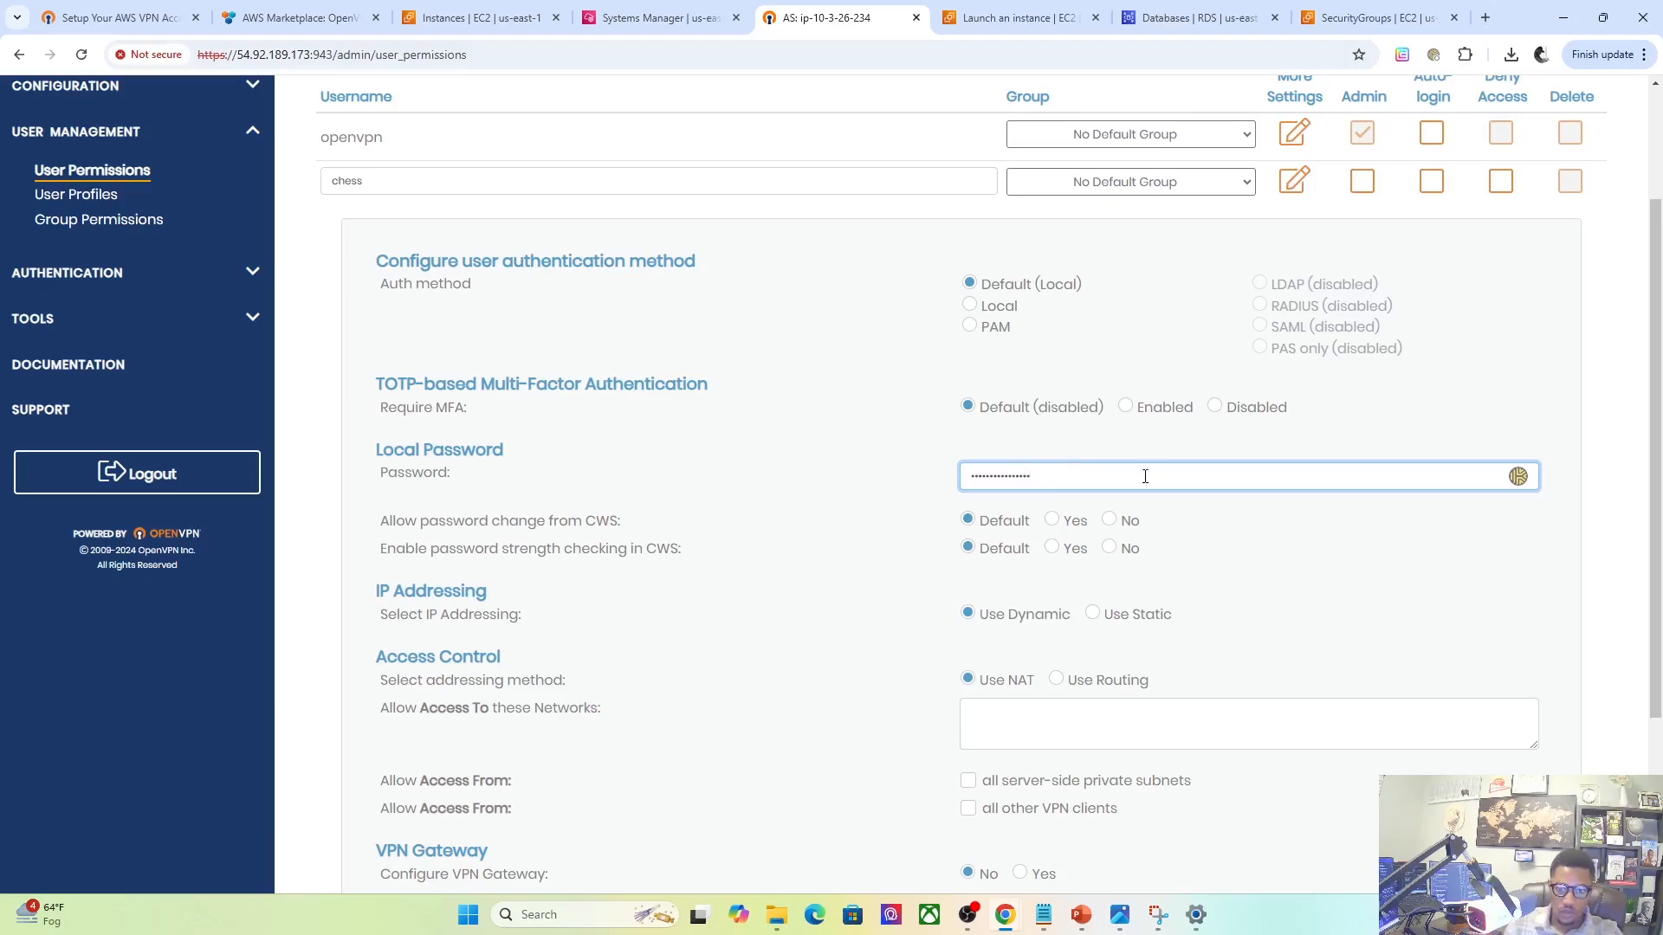
scroll(1132, 762, down, 3)
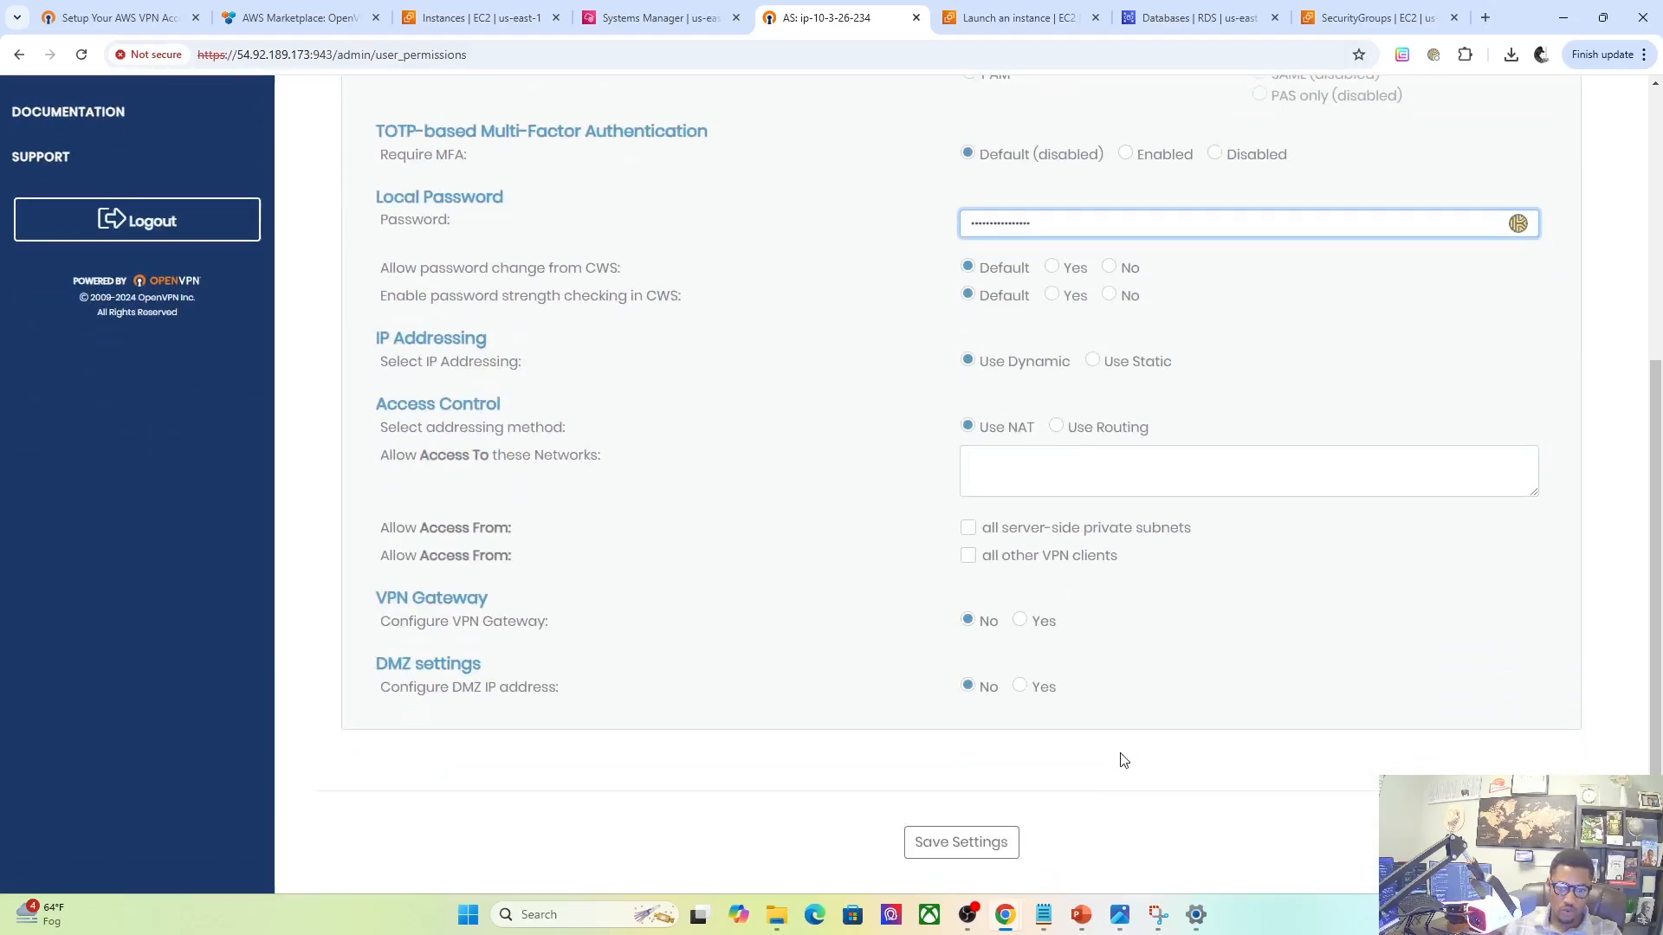
click(954, 847)
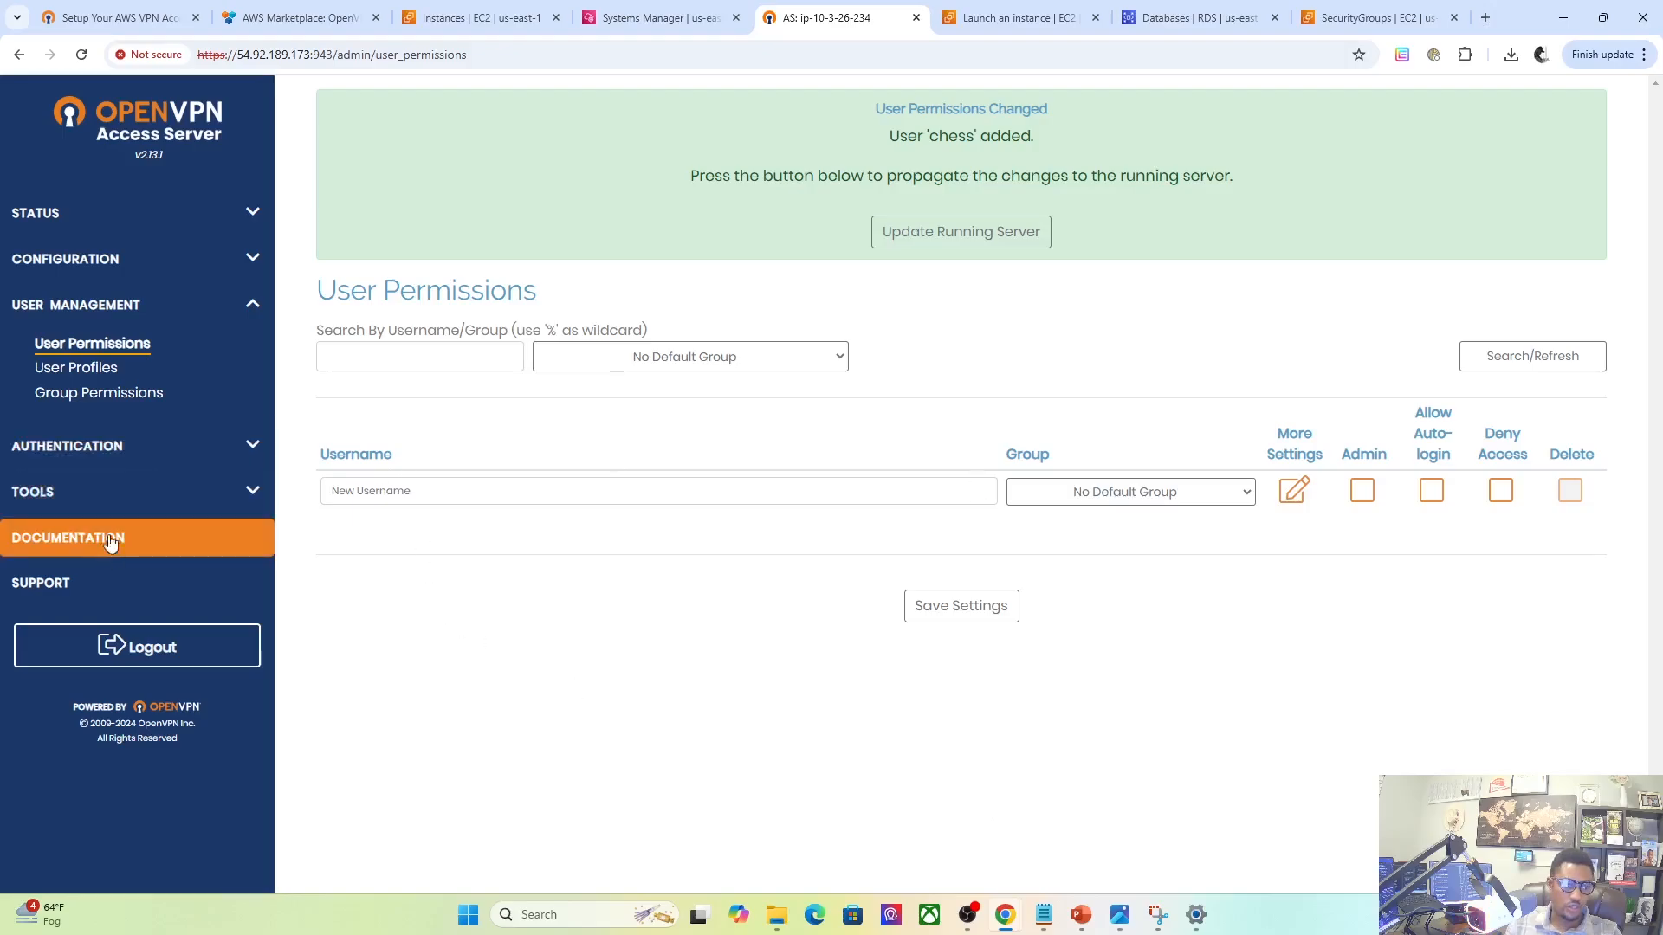
Reload User Permissions and check that chess is listed
click(99, 353)
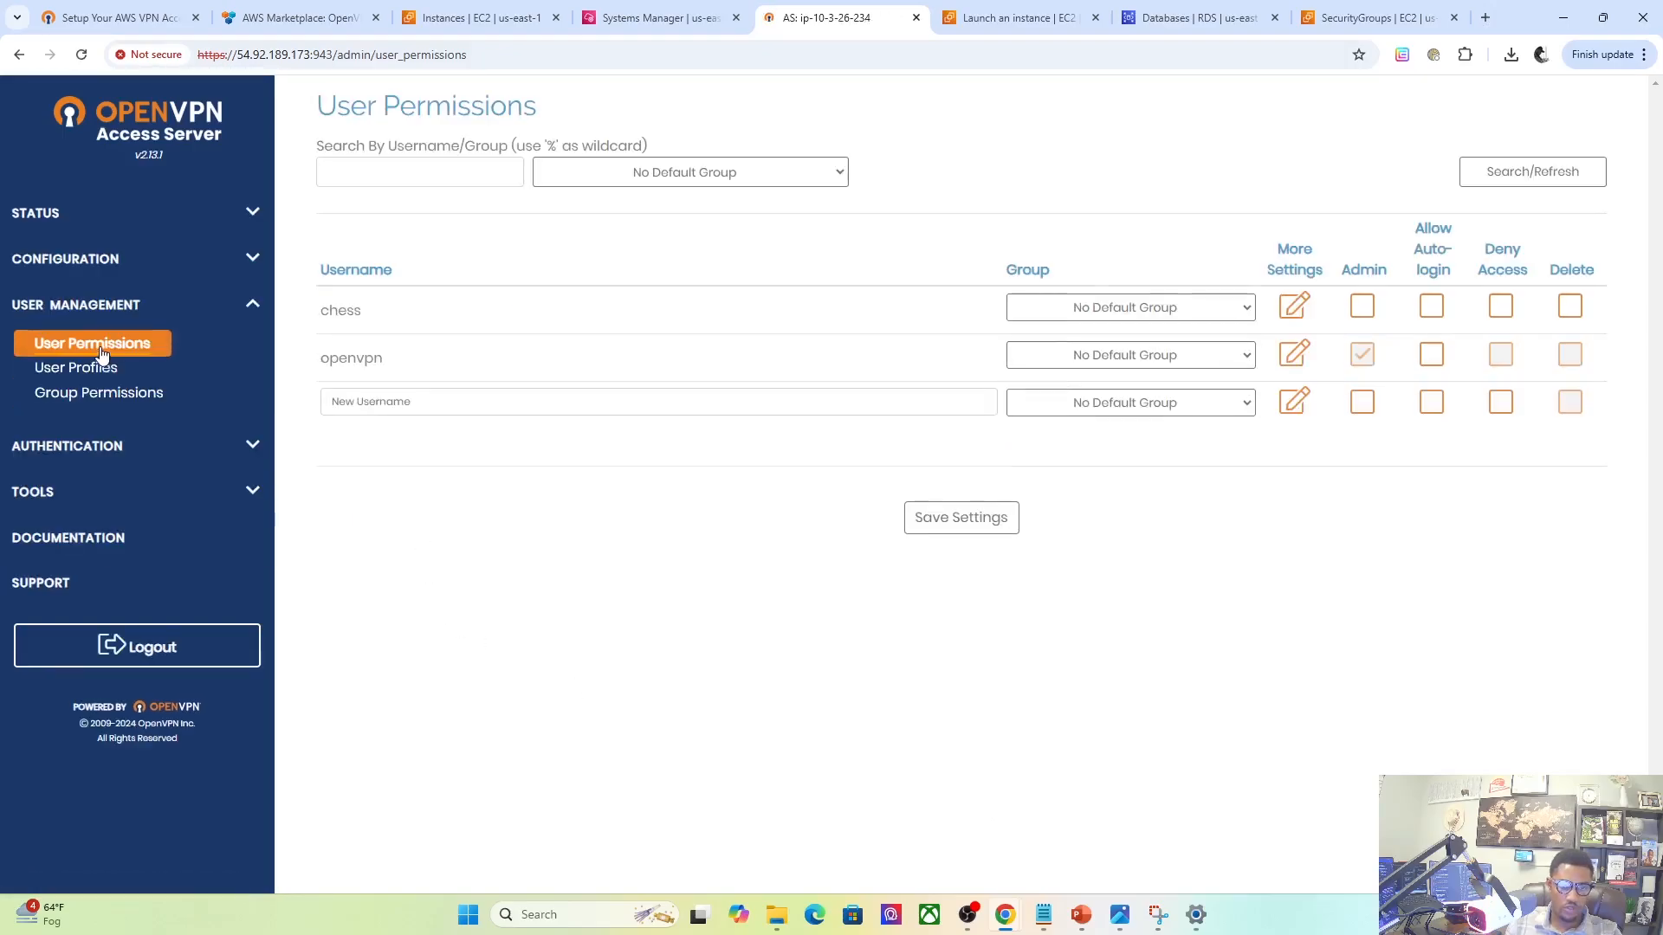
drag(368, 314, 330, 315)
click(414, 320)
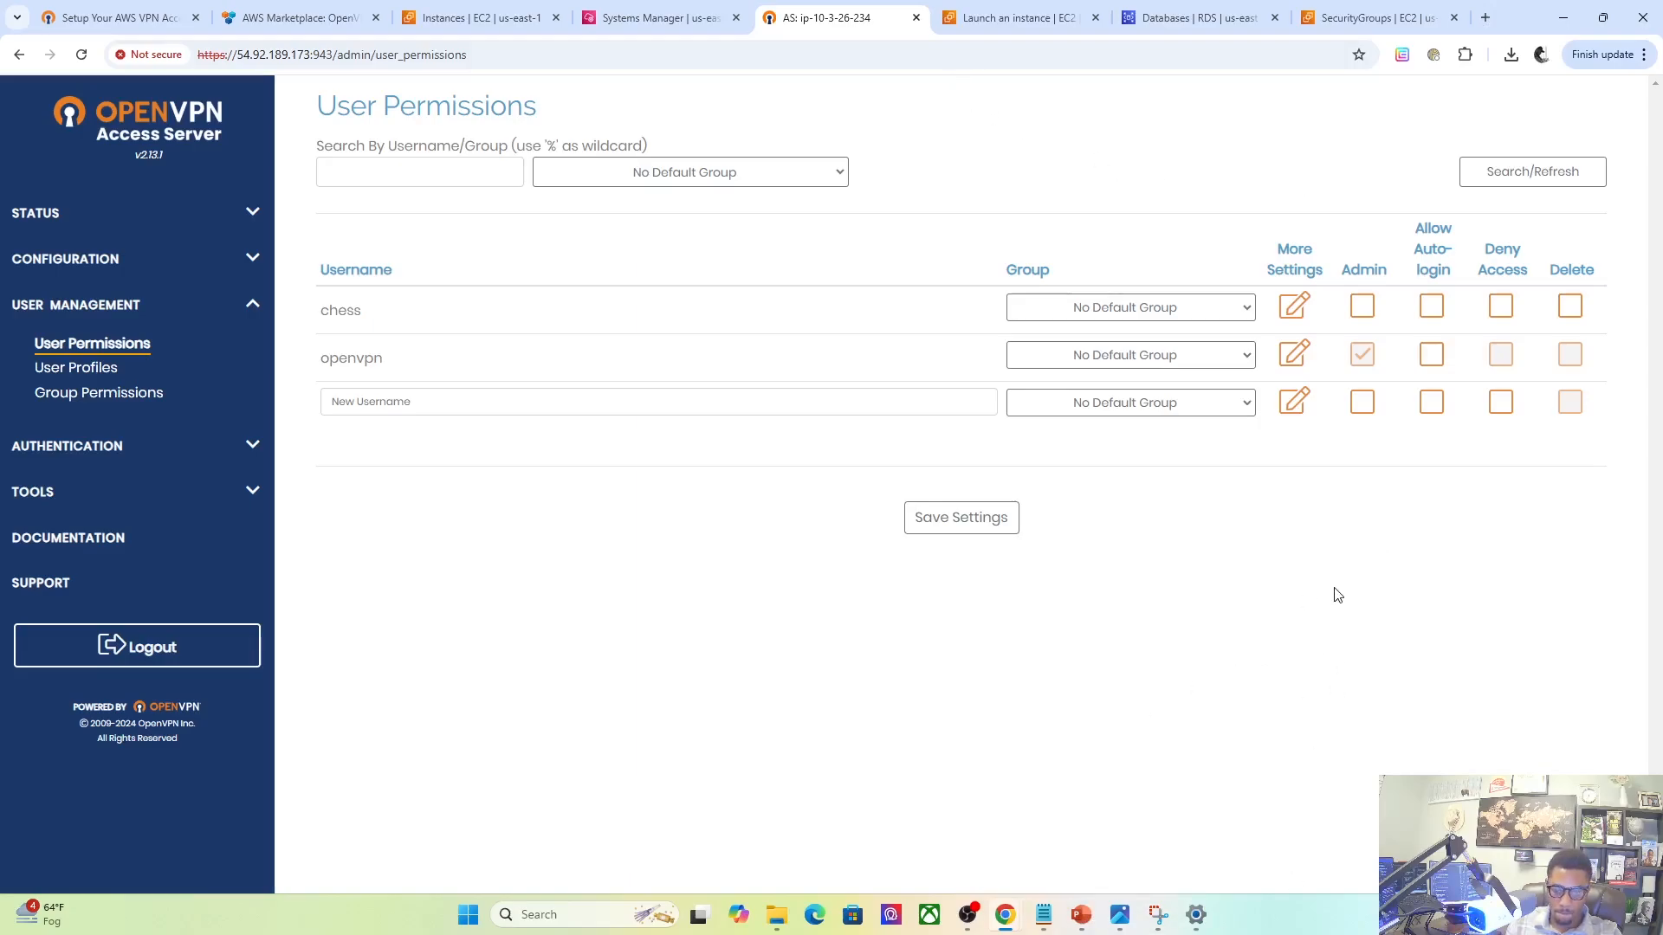
Copy the Client UI address from the Notepad notes and open a new tab beside the admin page
mouse_move(1042, 920)
click(1218, 830)
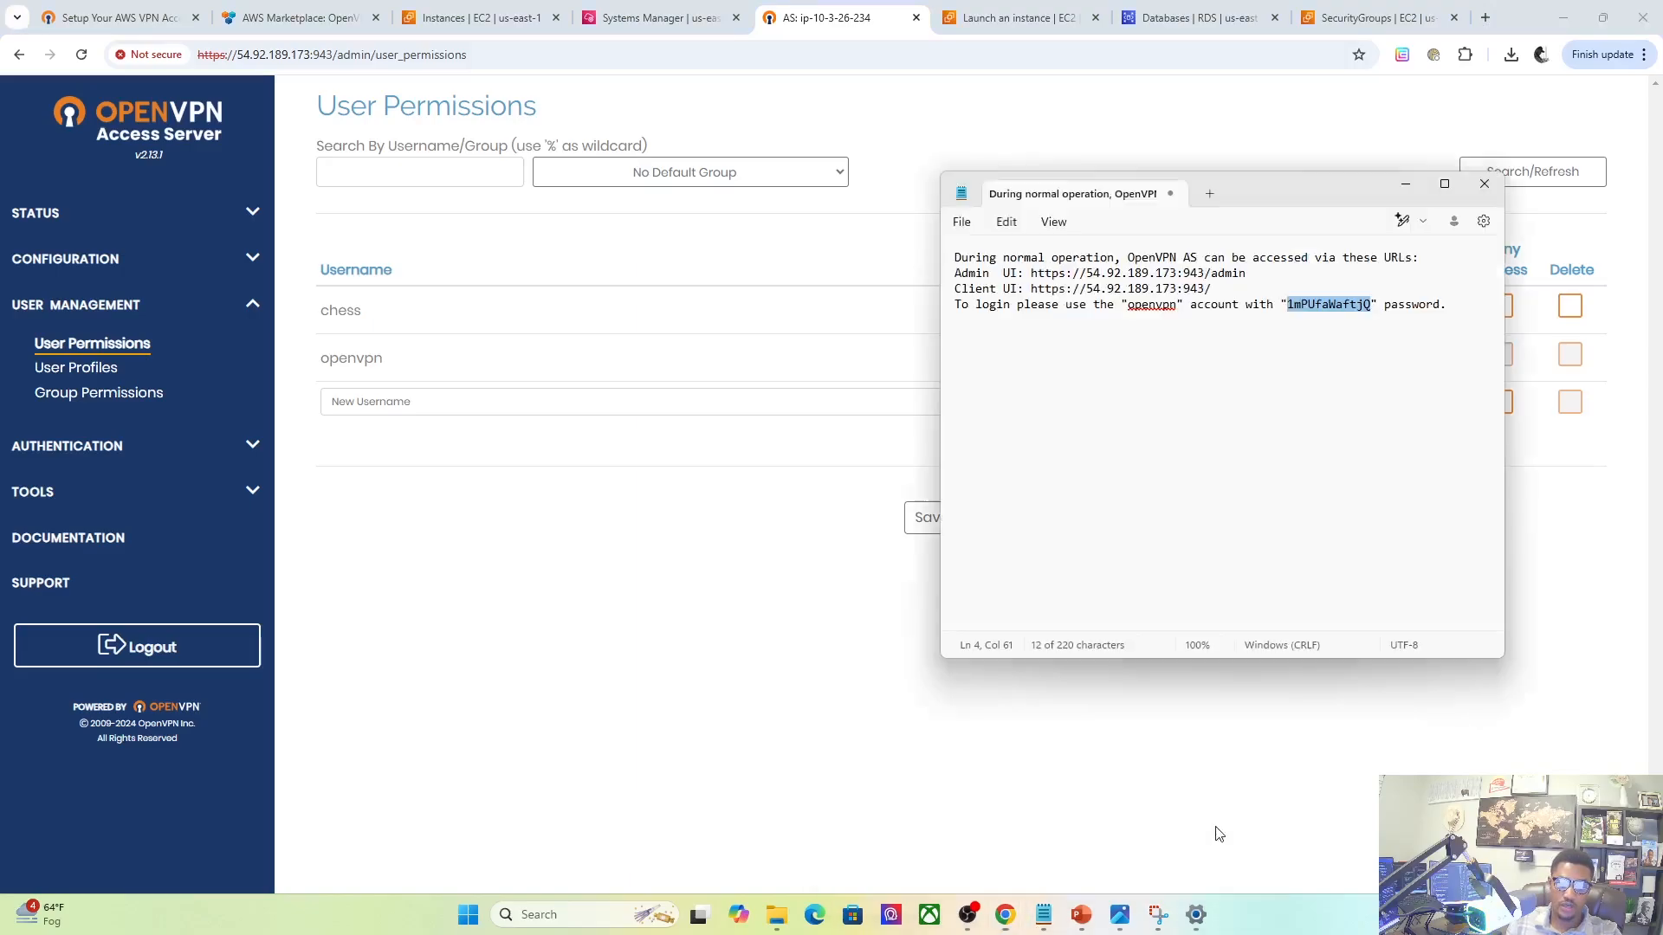
drag(1221, 290, 1036, 294)
right_click(1036, 294)
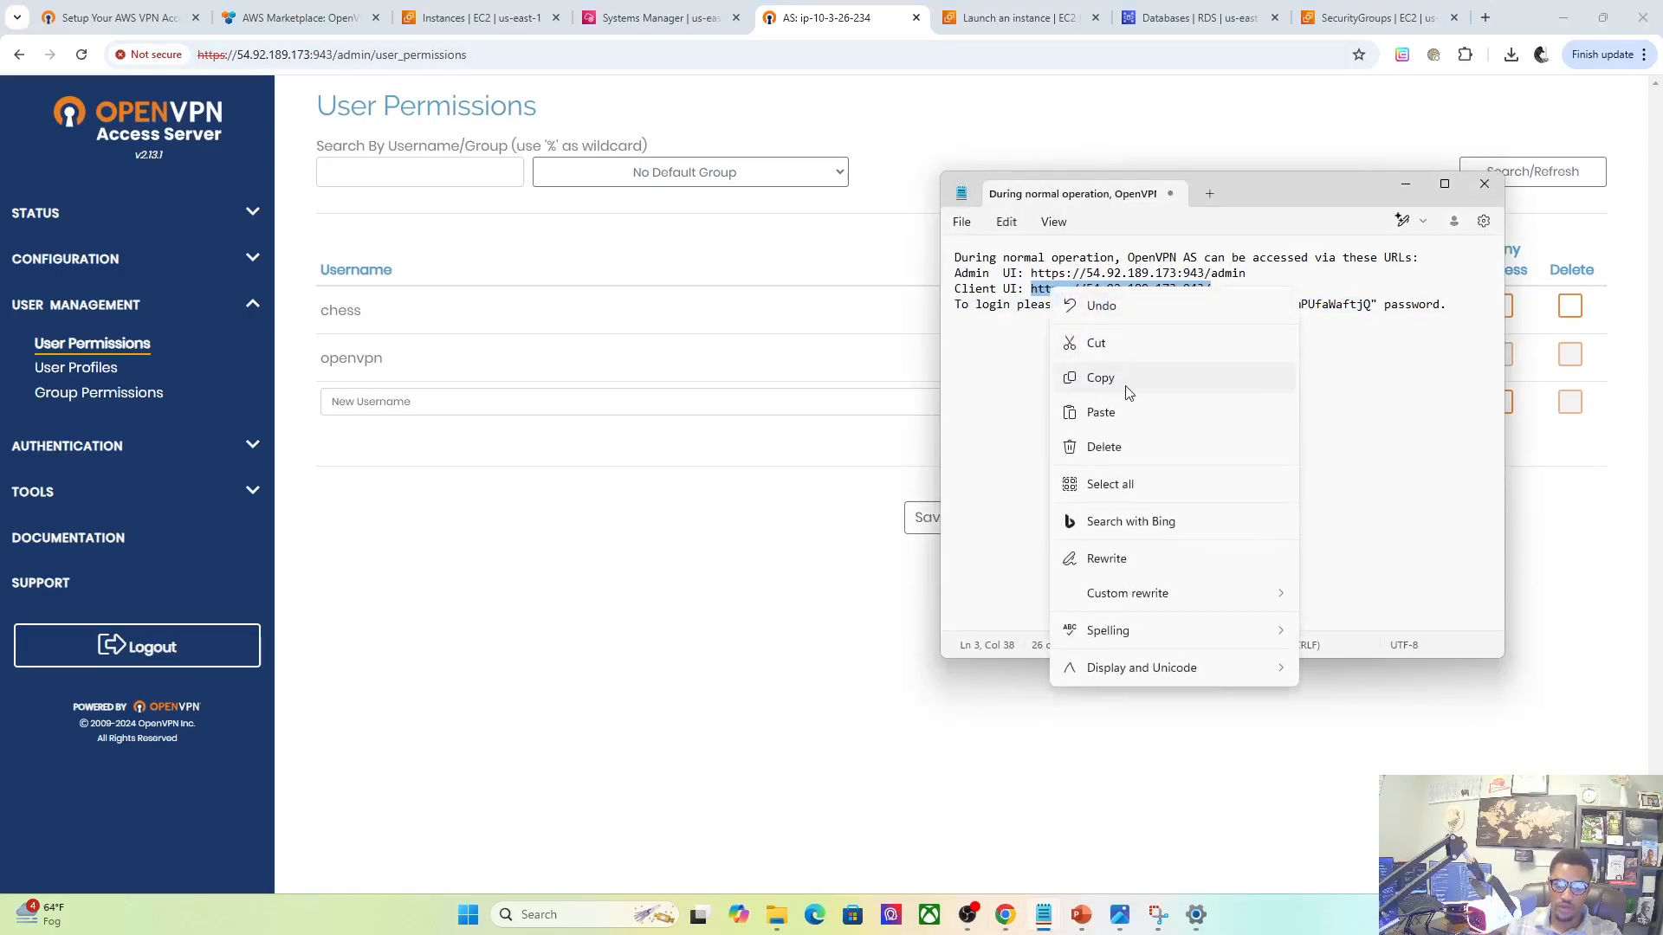
click(1128, 381)
right_click(829, 18)
click(891, 34)
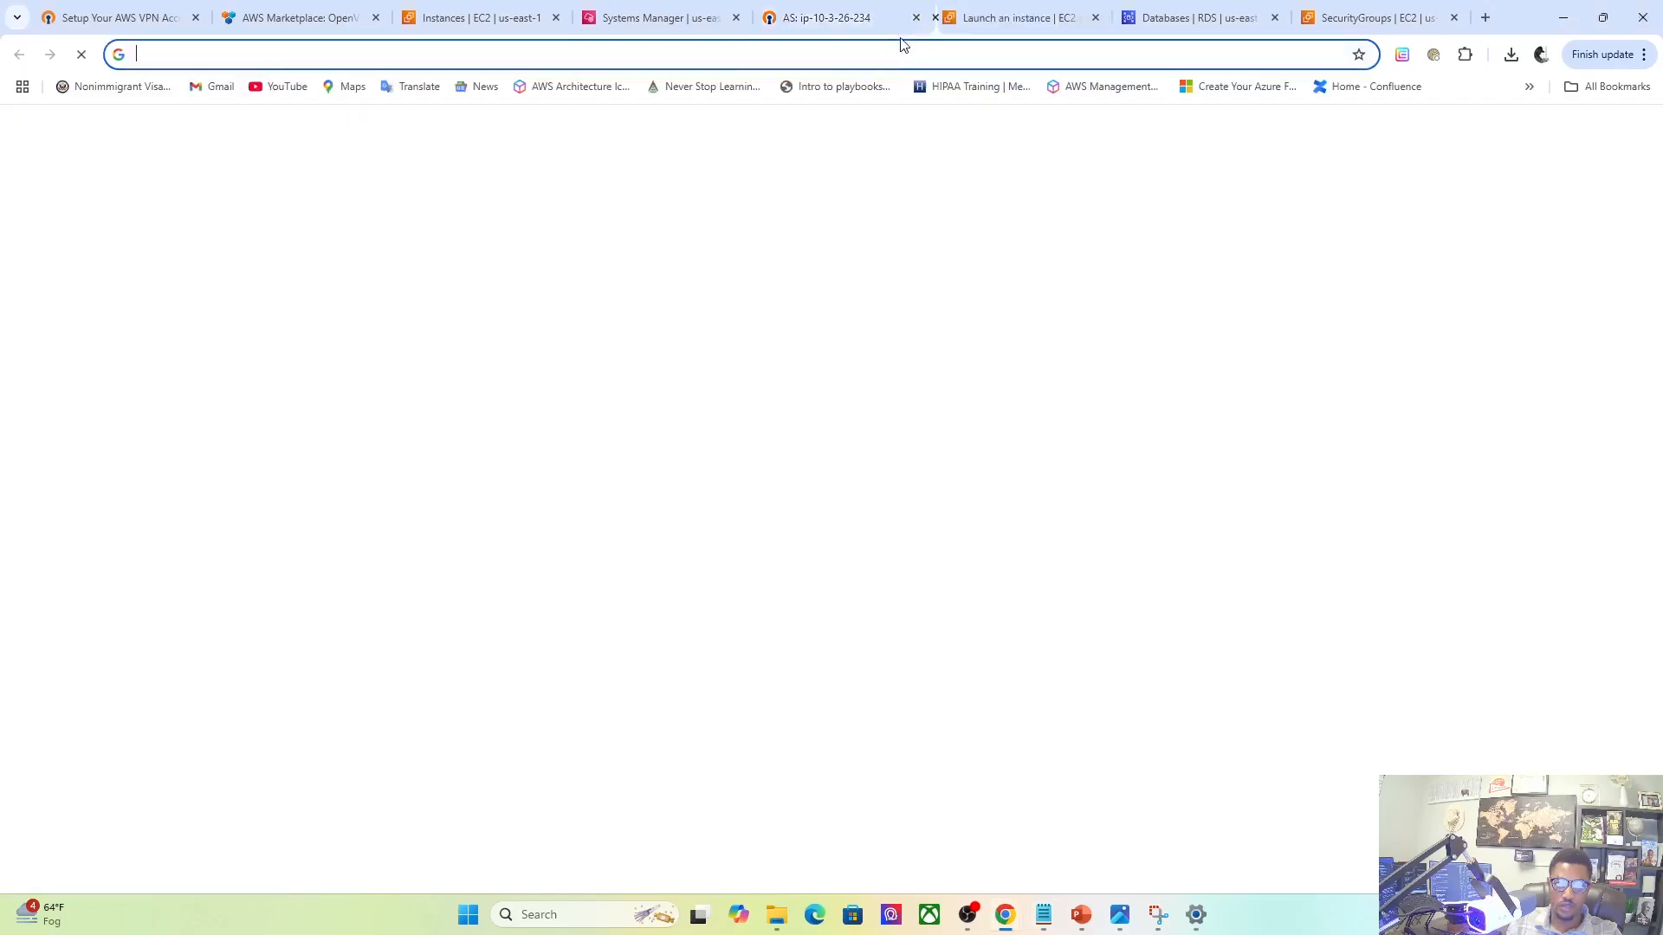
Load the Client UI address and sign in as user chess with its password
key(ctrl+v)
key(Return)
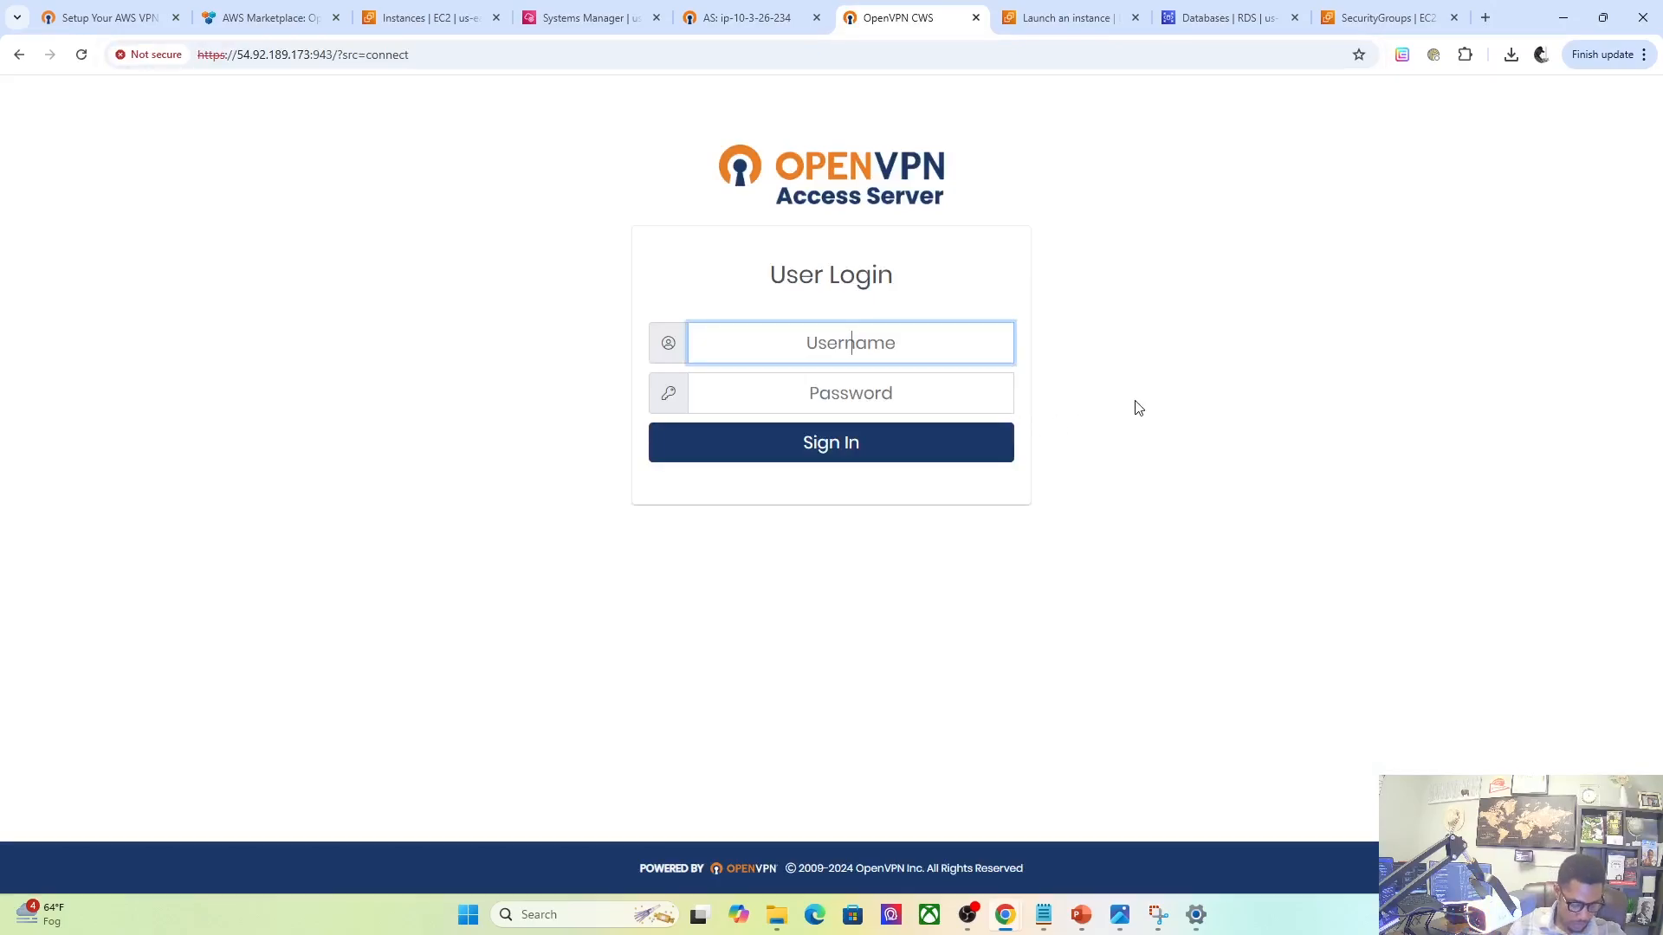
text(chess)
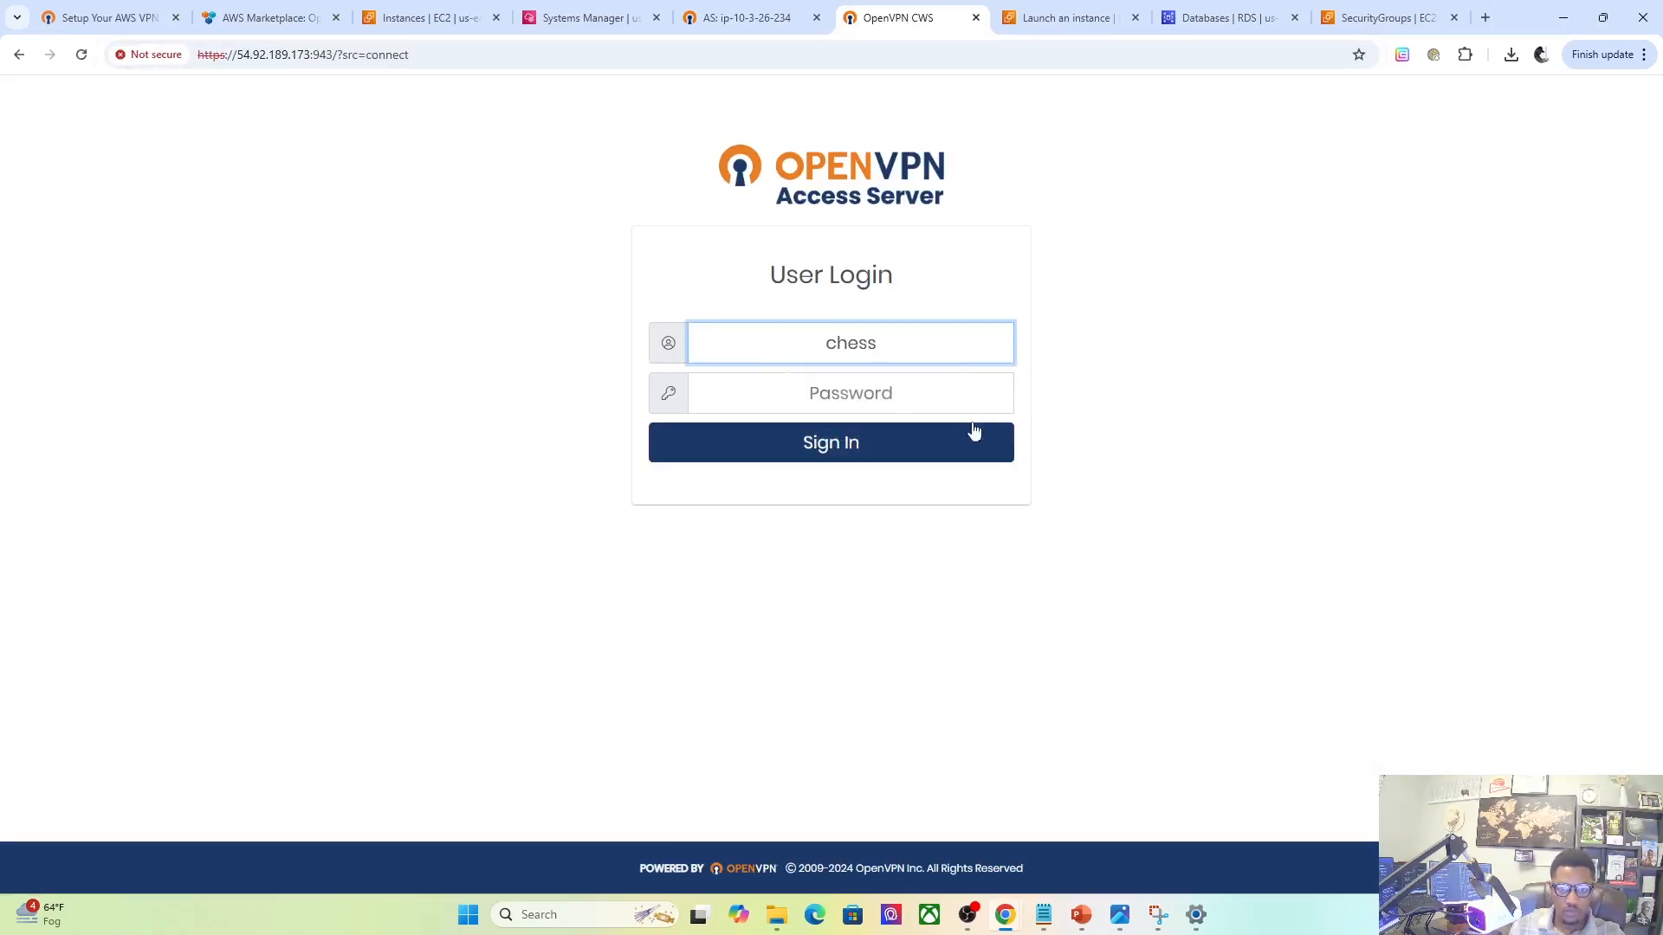
click(907, 386)
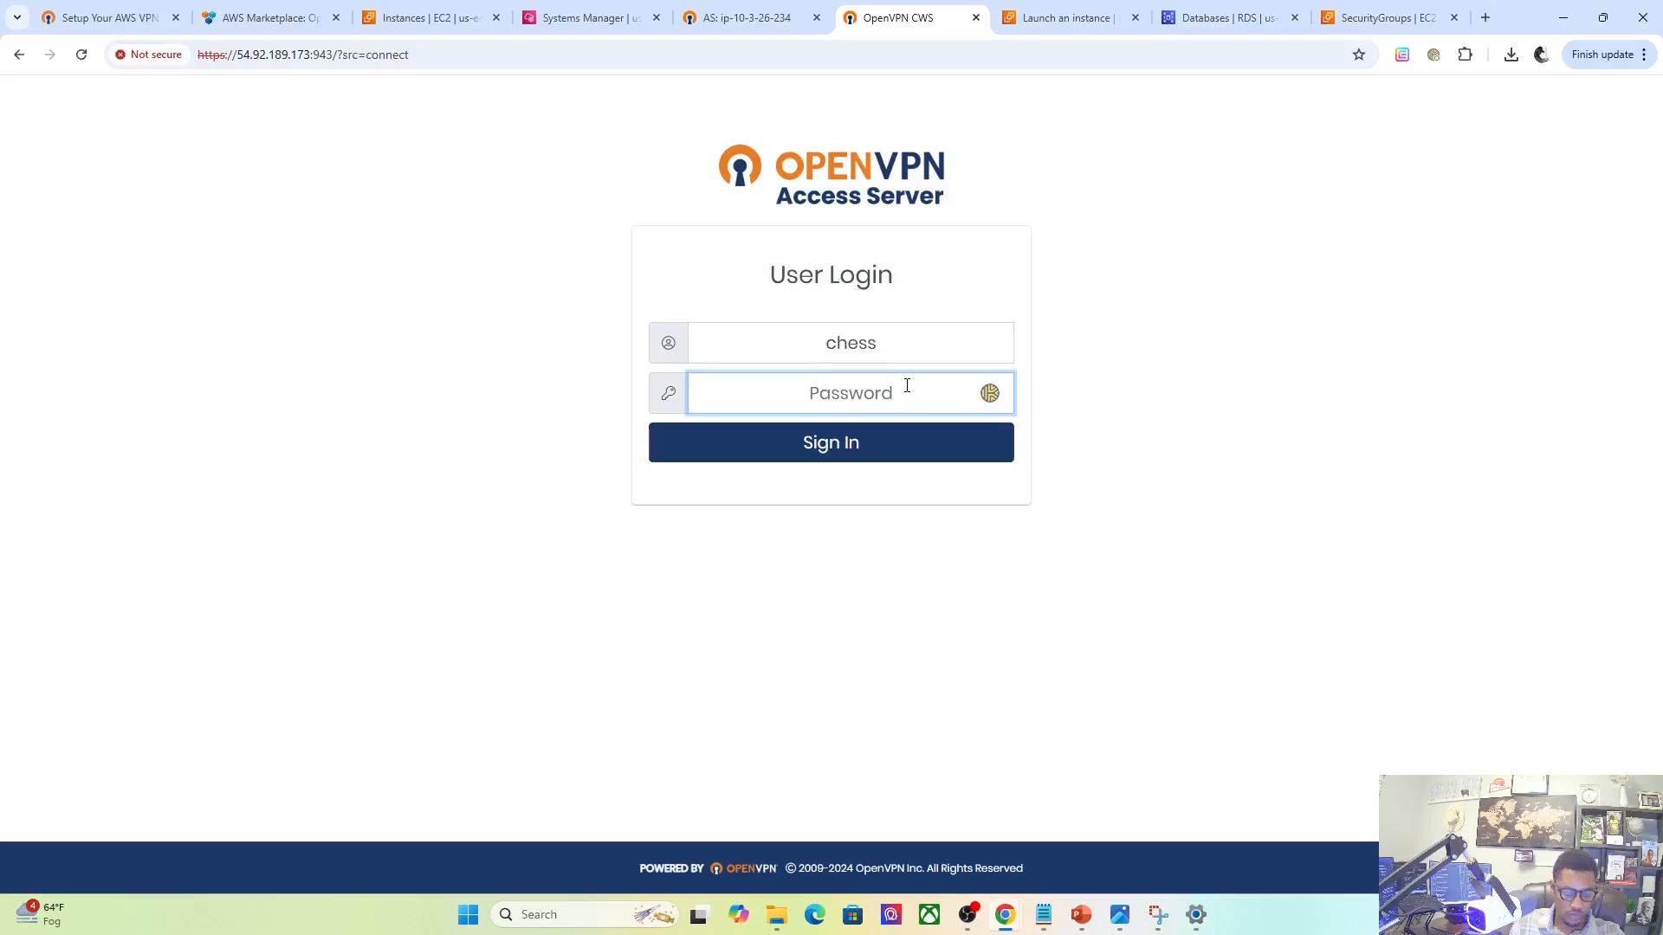
text(•••)
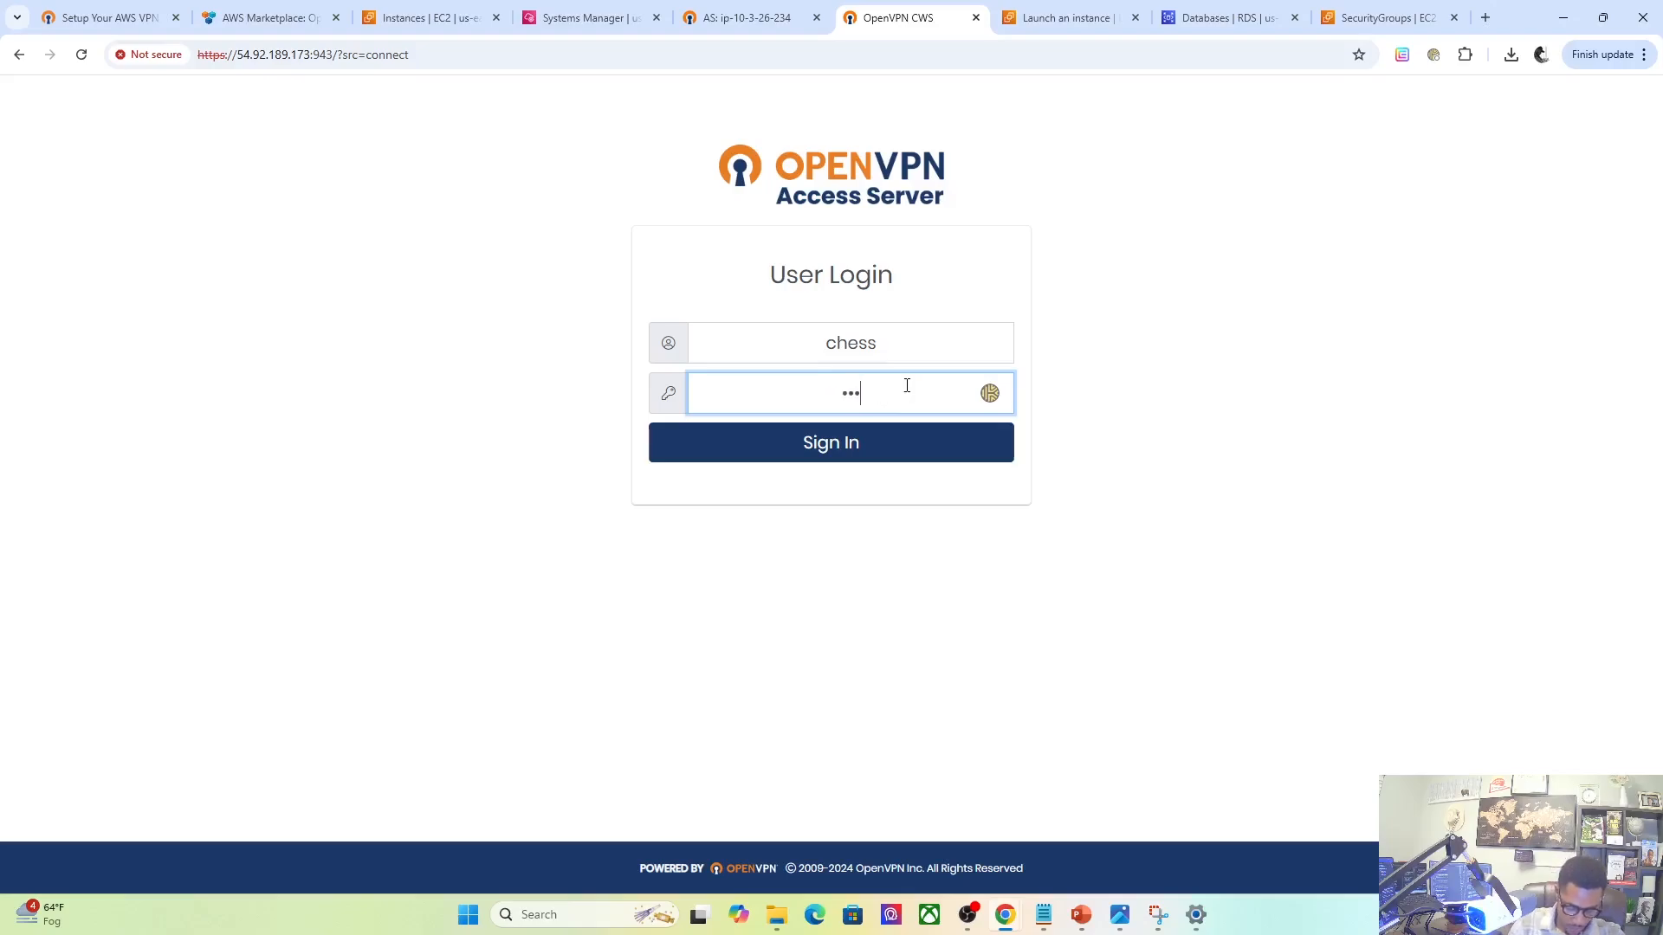
text(••••••••)
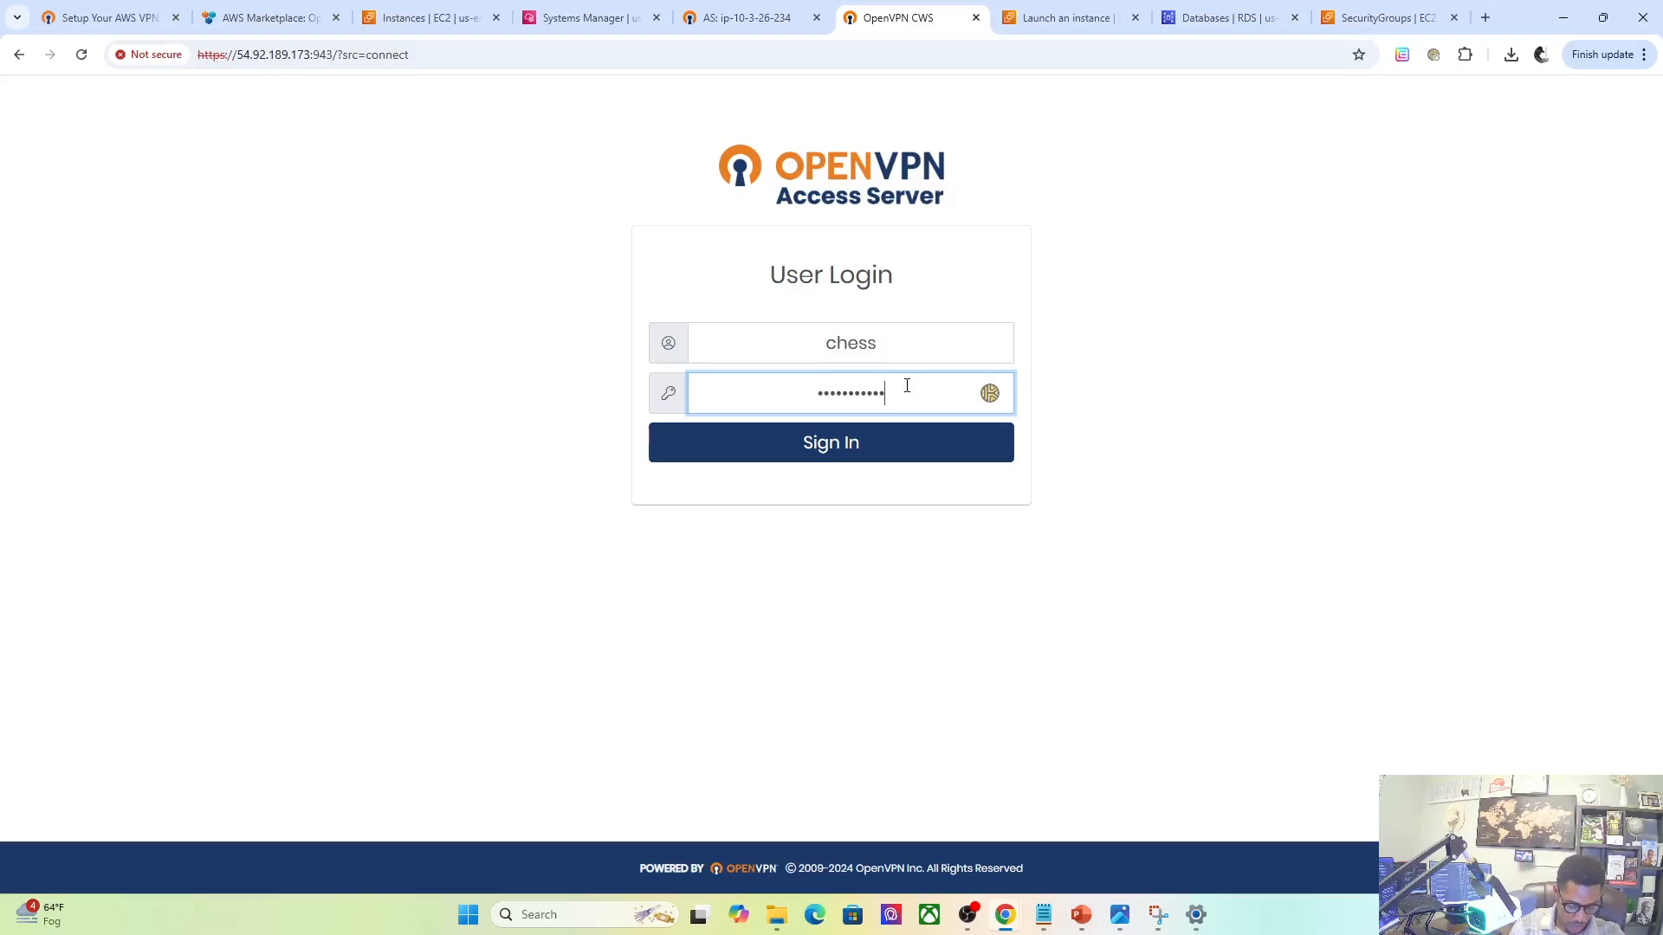
text(•••••)
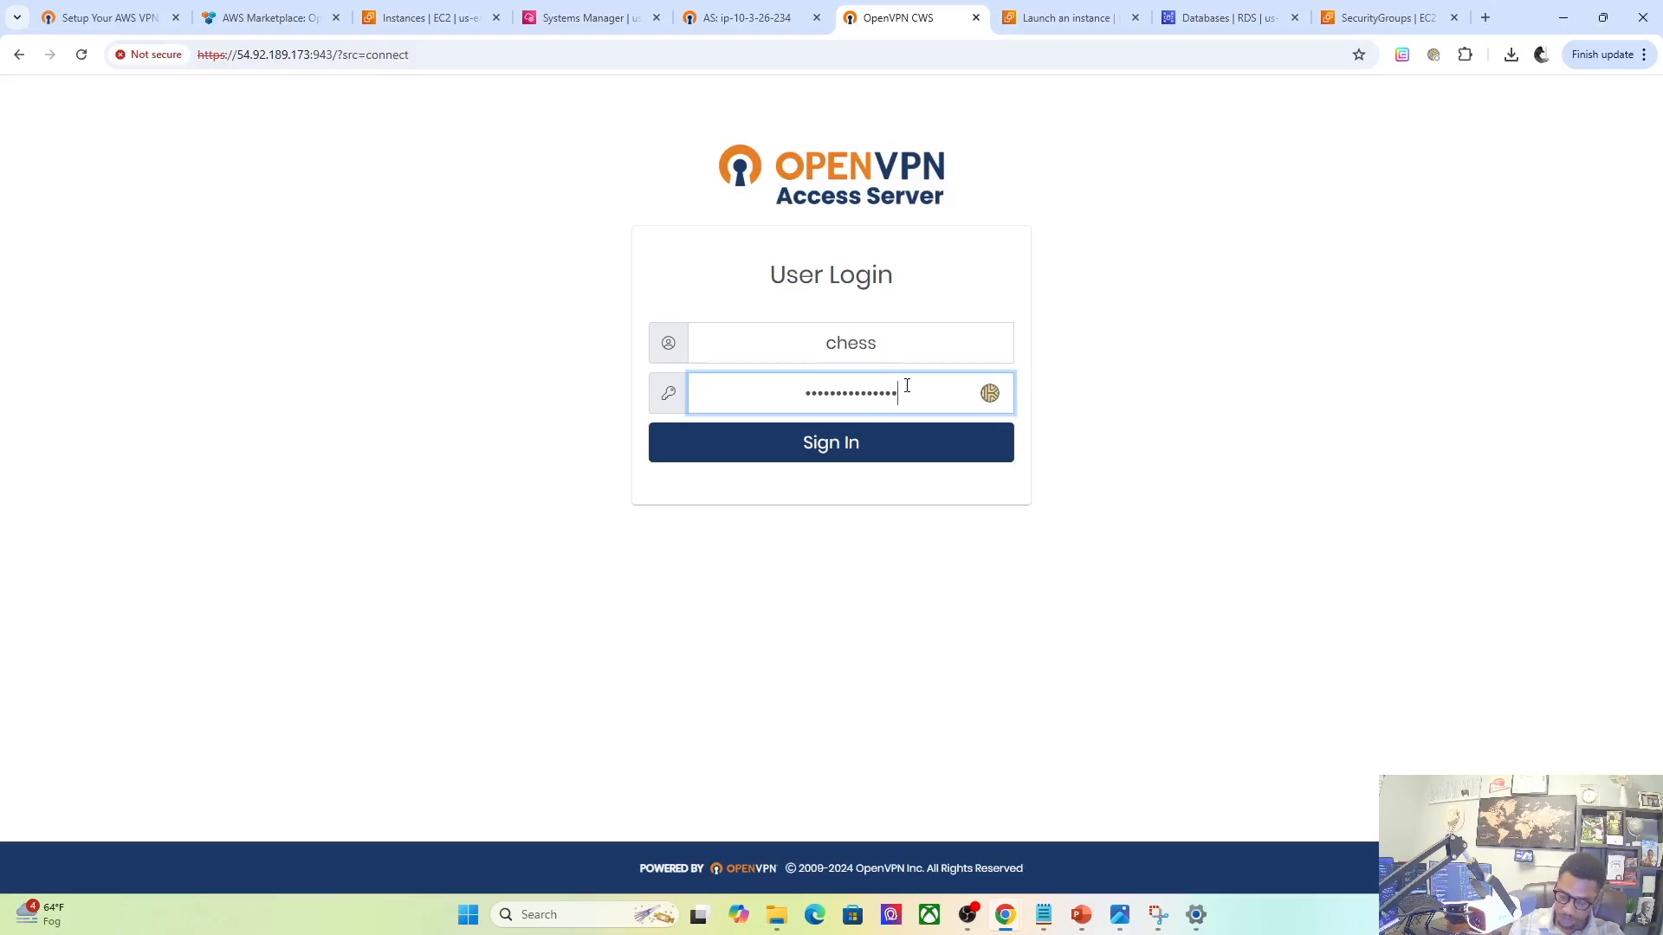
click(865, 454)
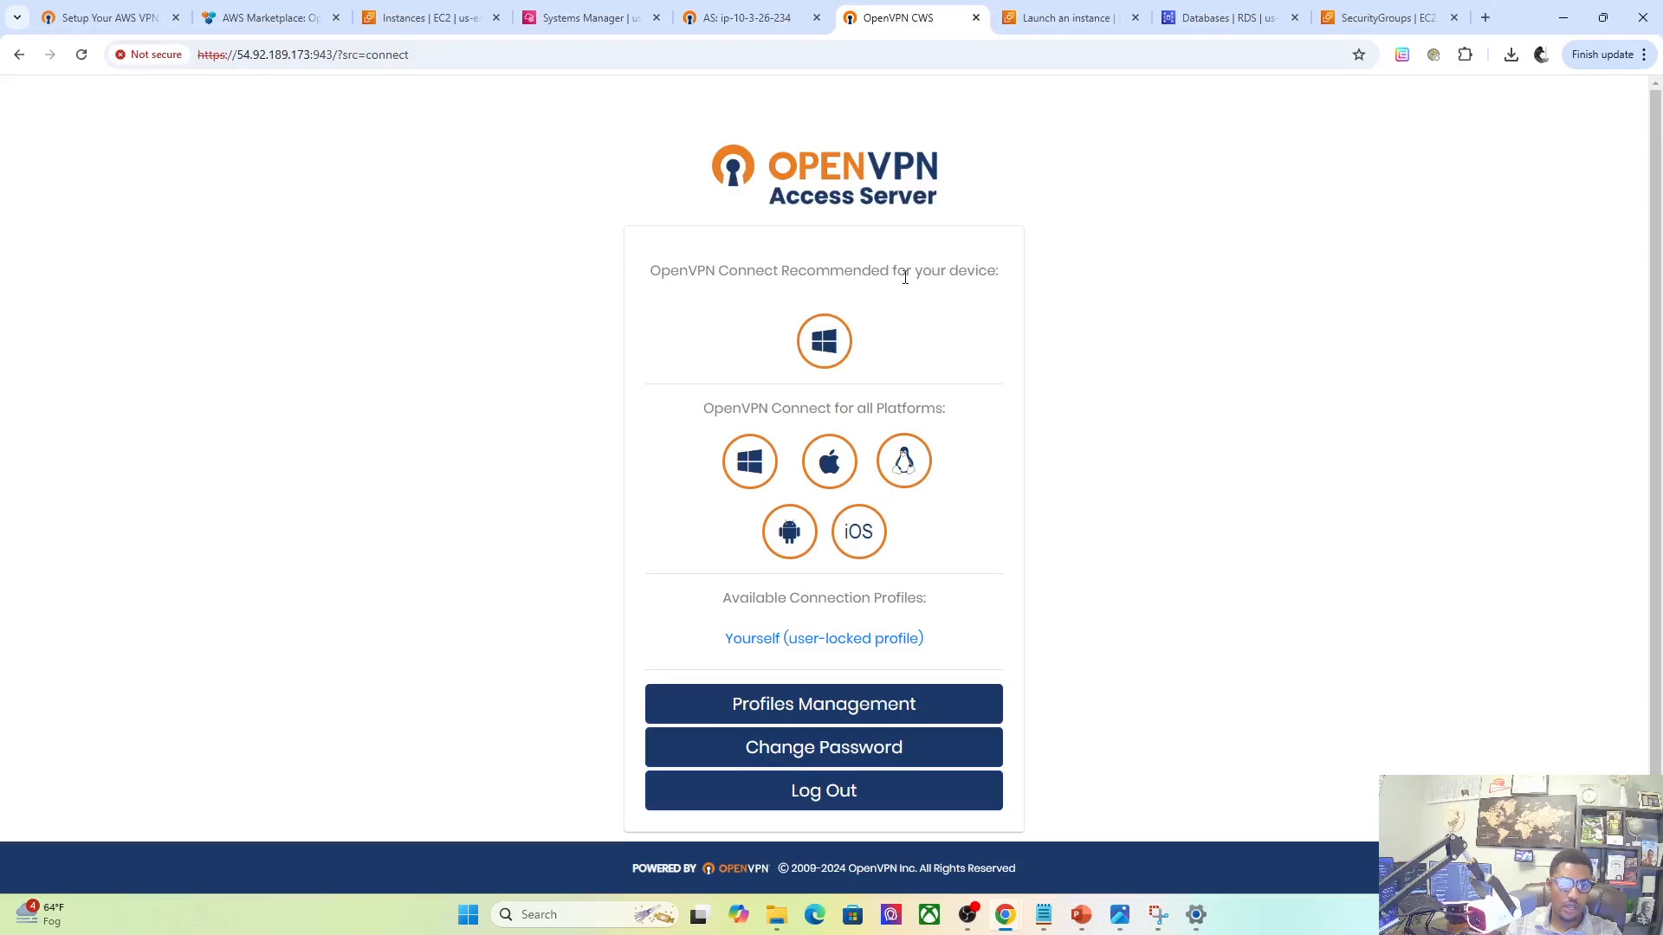
Download the Windows OpenVPN Connect .msi installer and run it past the SmartScreen warning
click(841, 354)
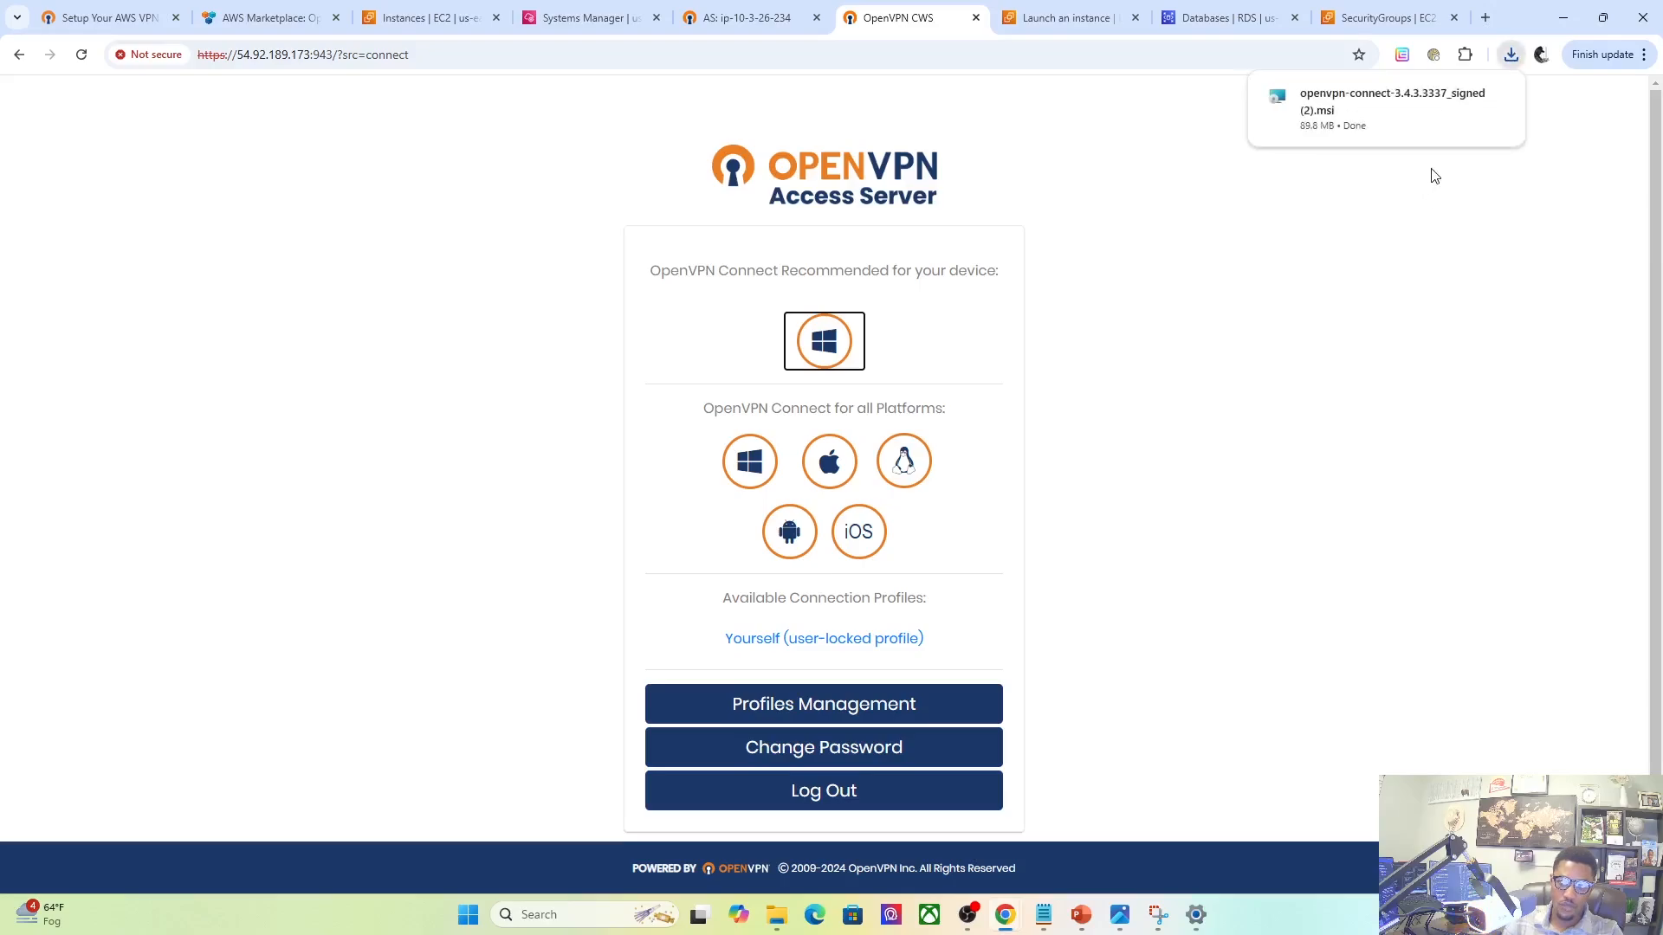
click(1410, 118)
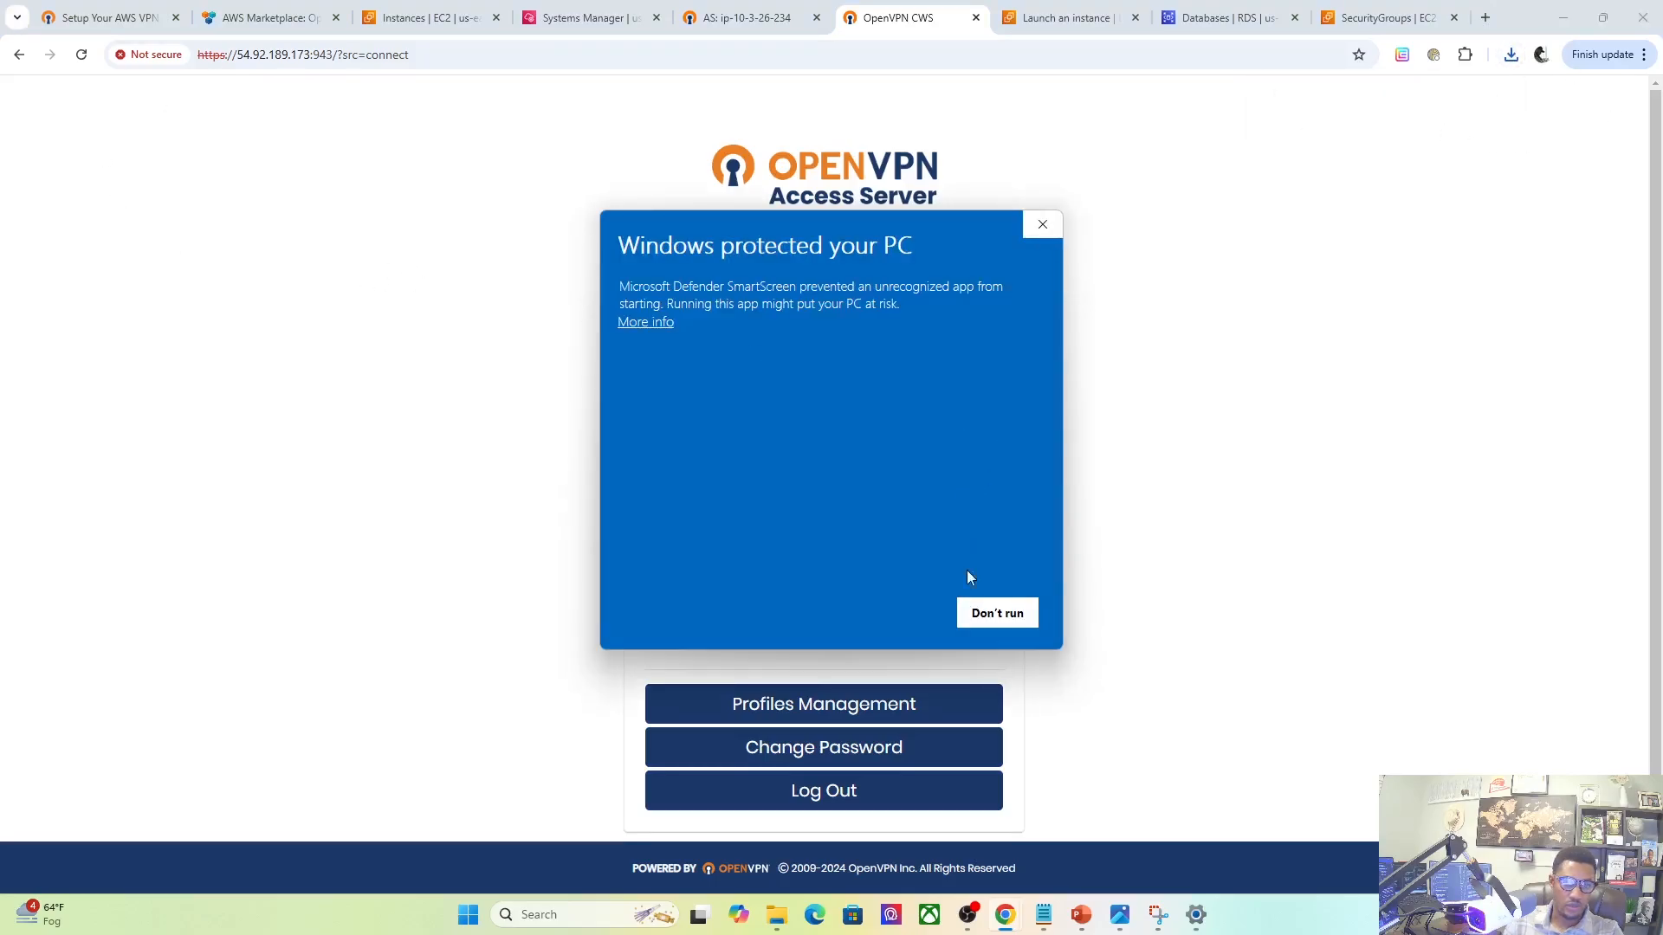
click(644, 323)
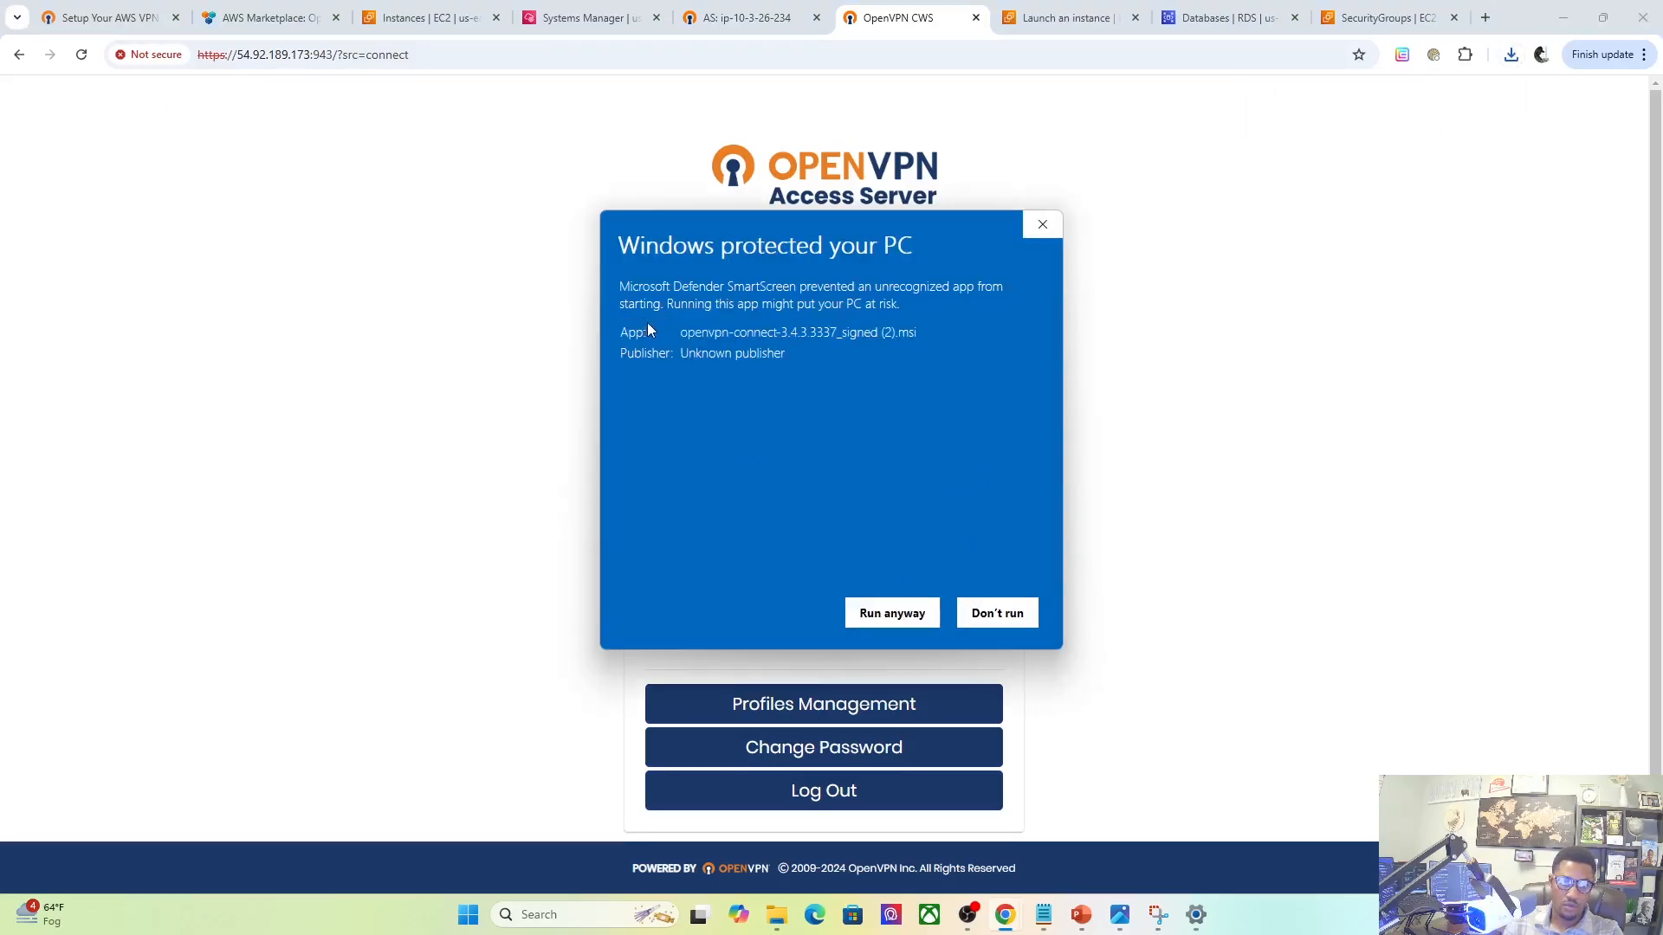
click(891, 615)
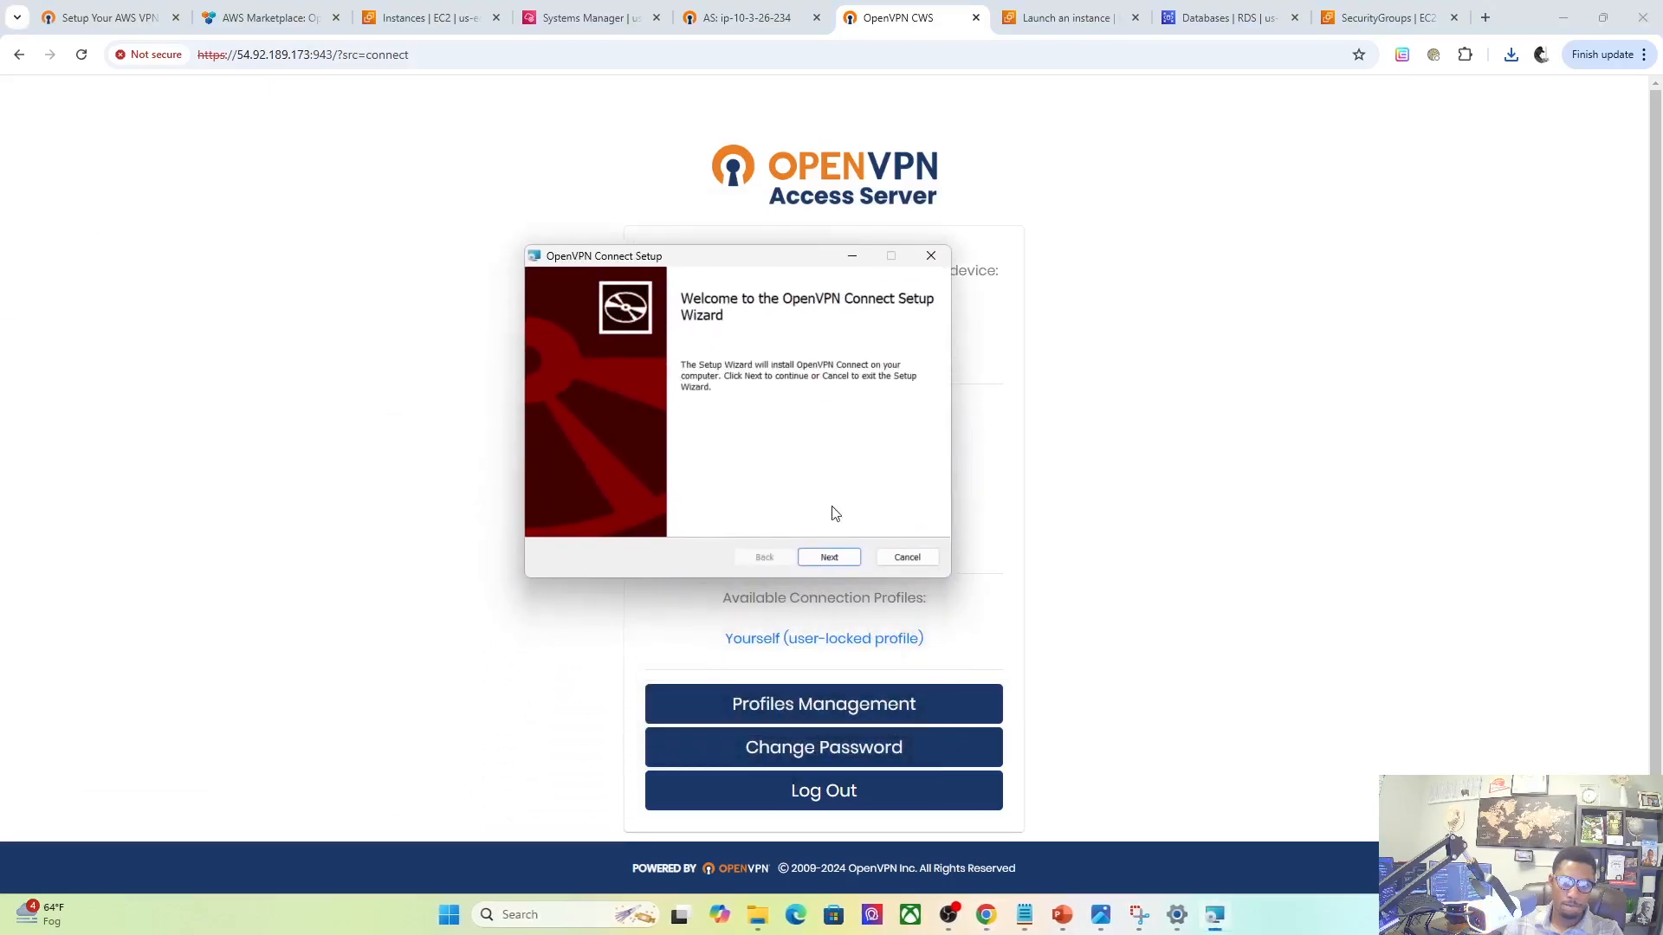
Accept the license terms, install OpenVPN Connect, and finish the setup wizard
click(833, 561)
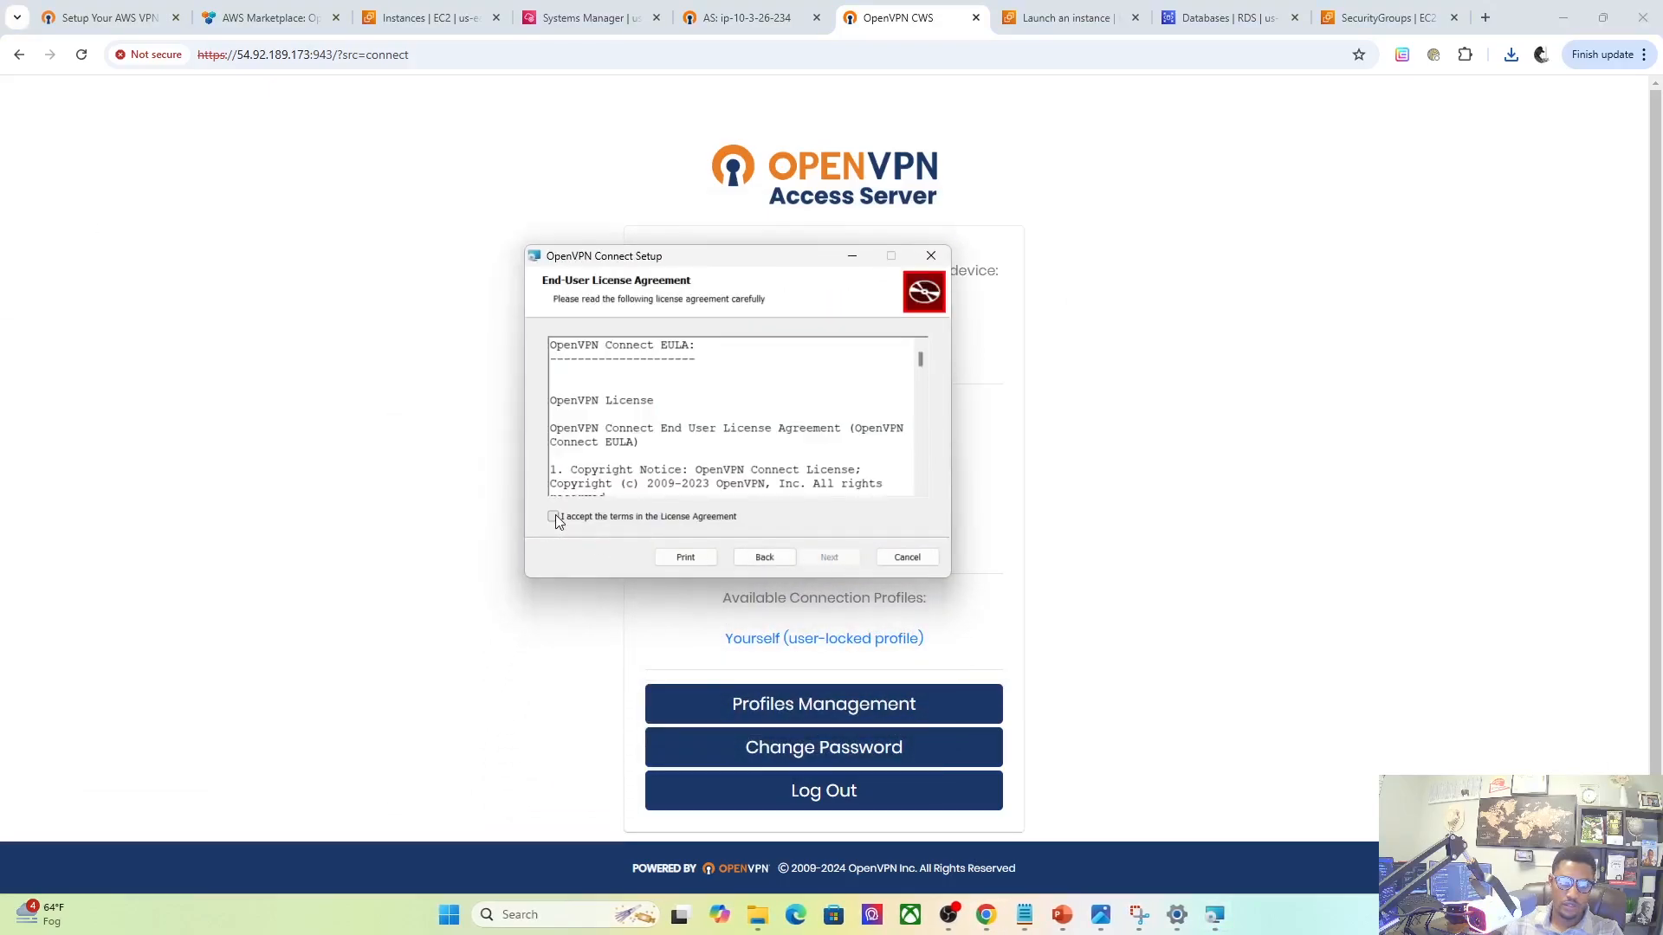
click(554, 517)
click(825, 560)
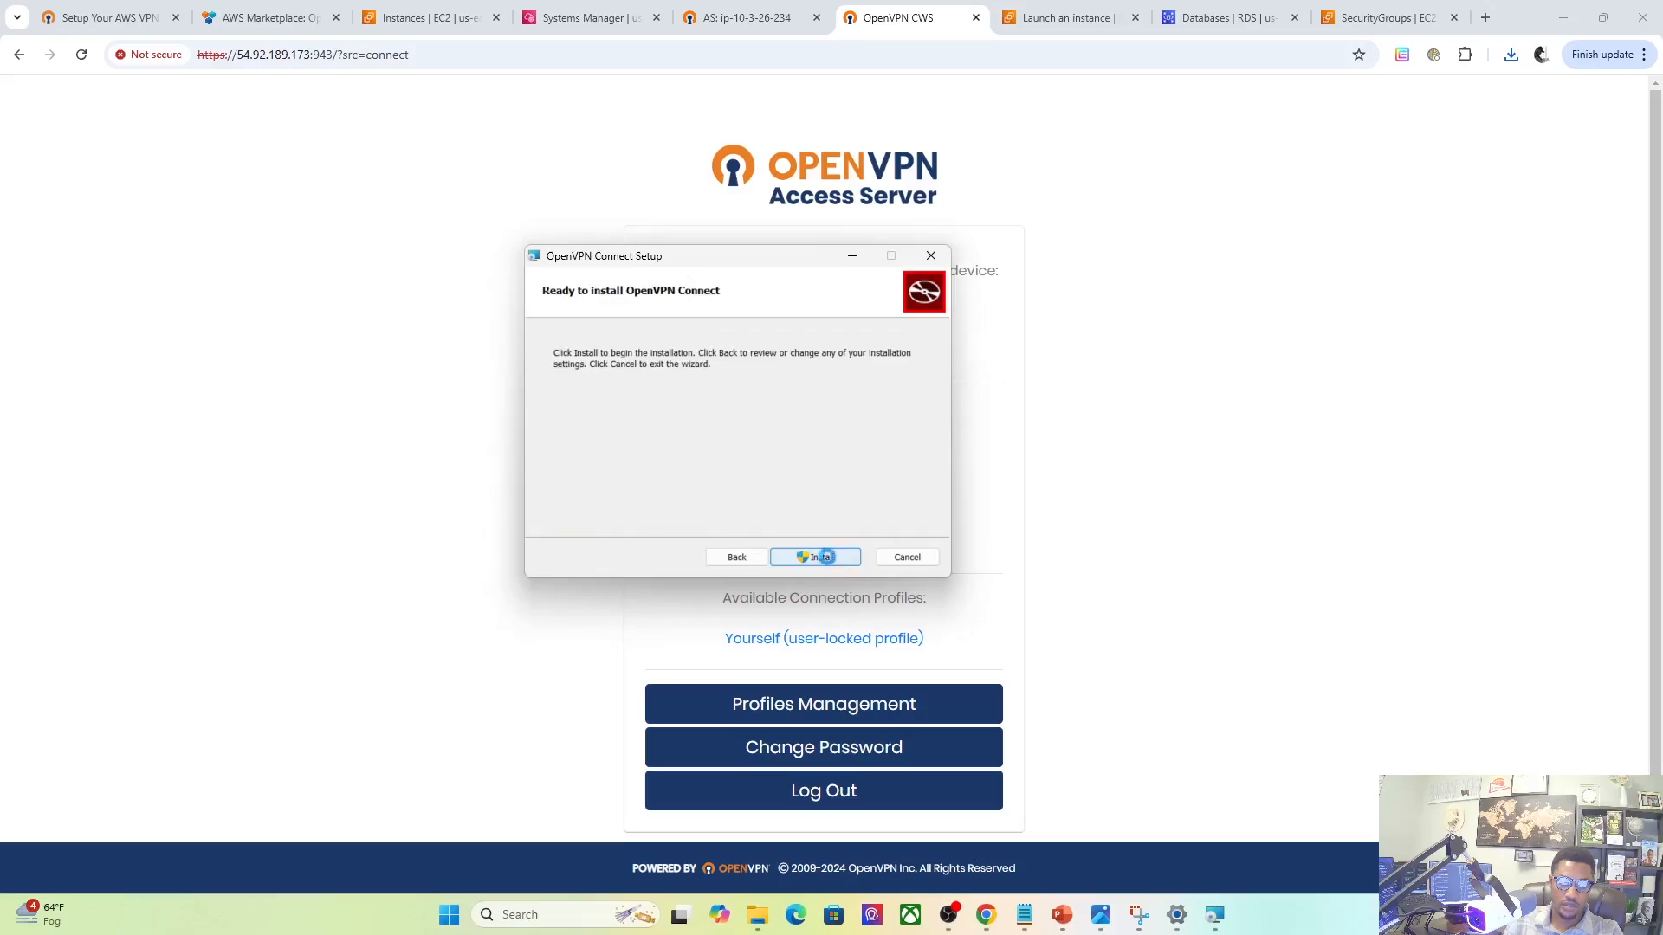
click(820, 561)
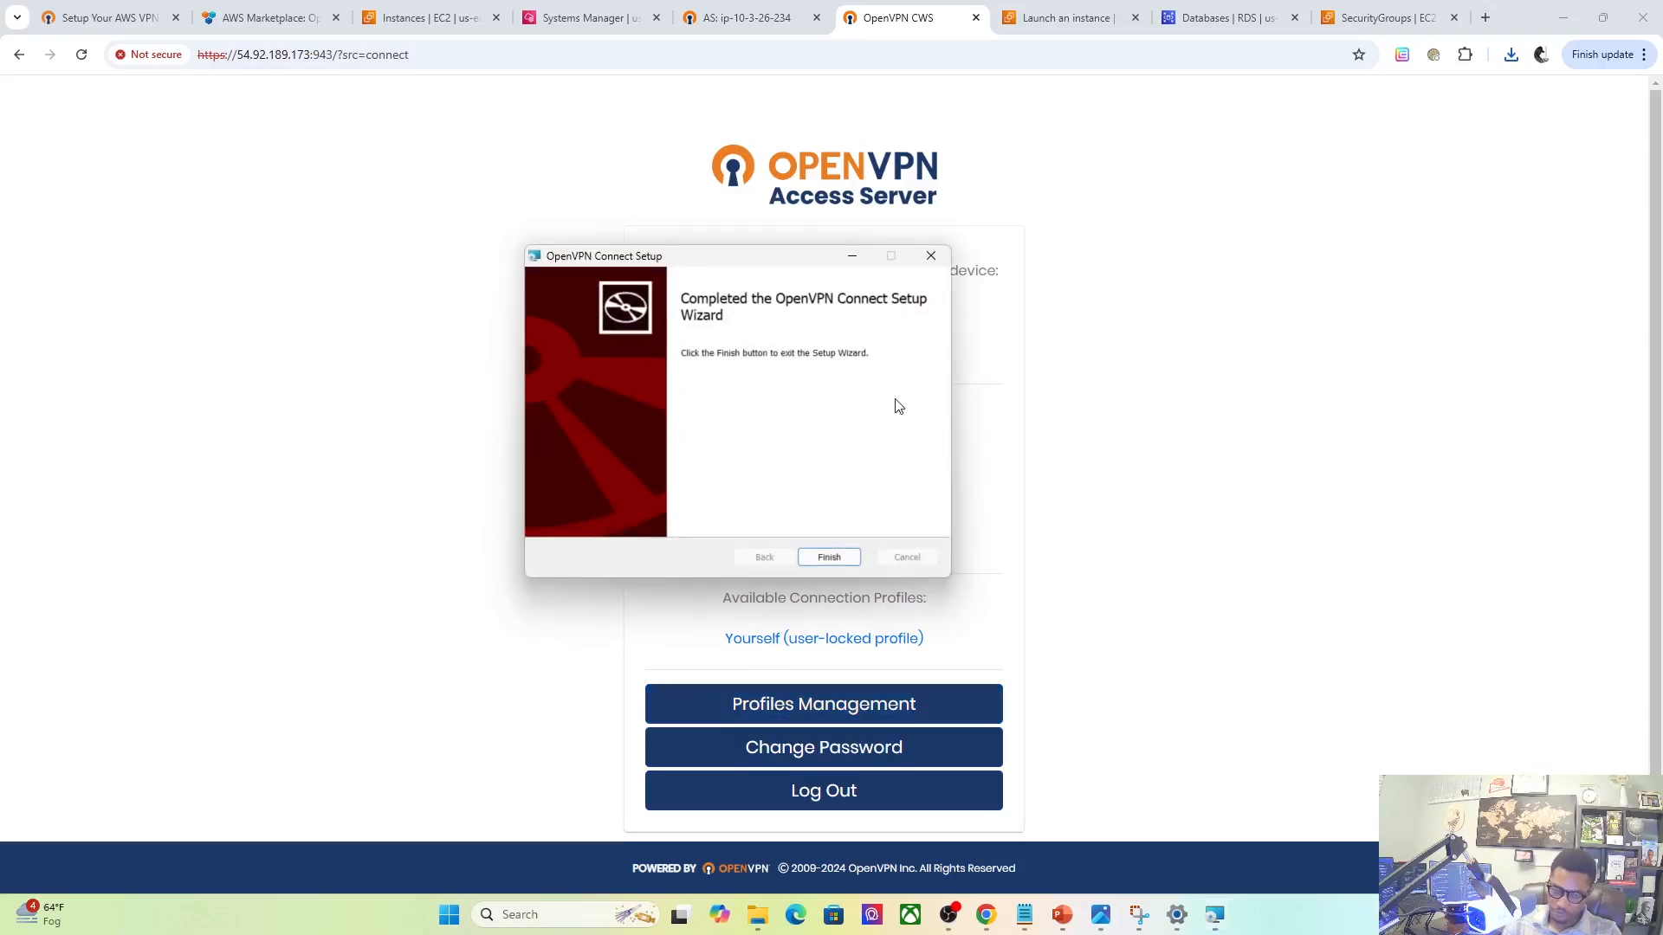
click(831, 558)
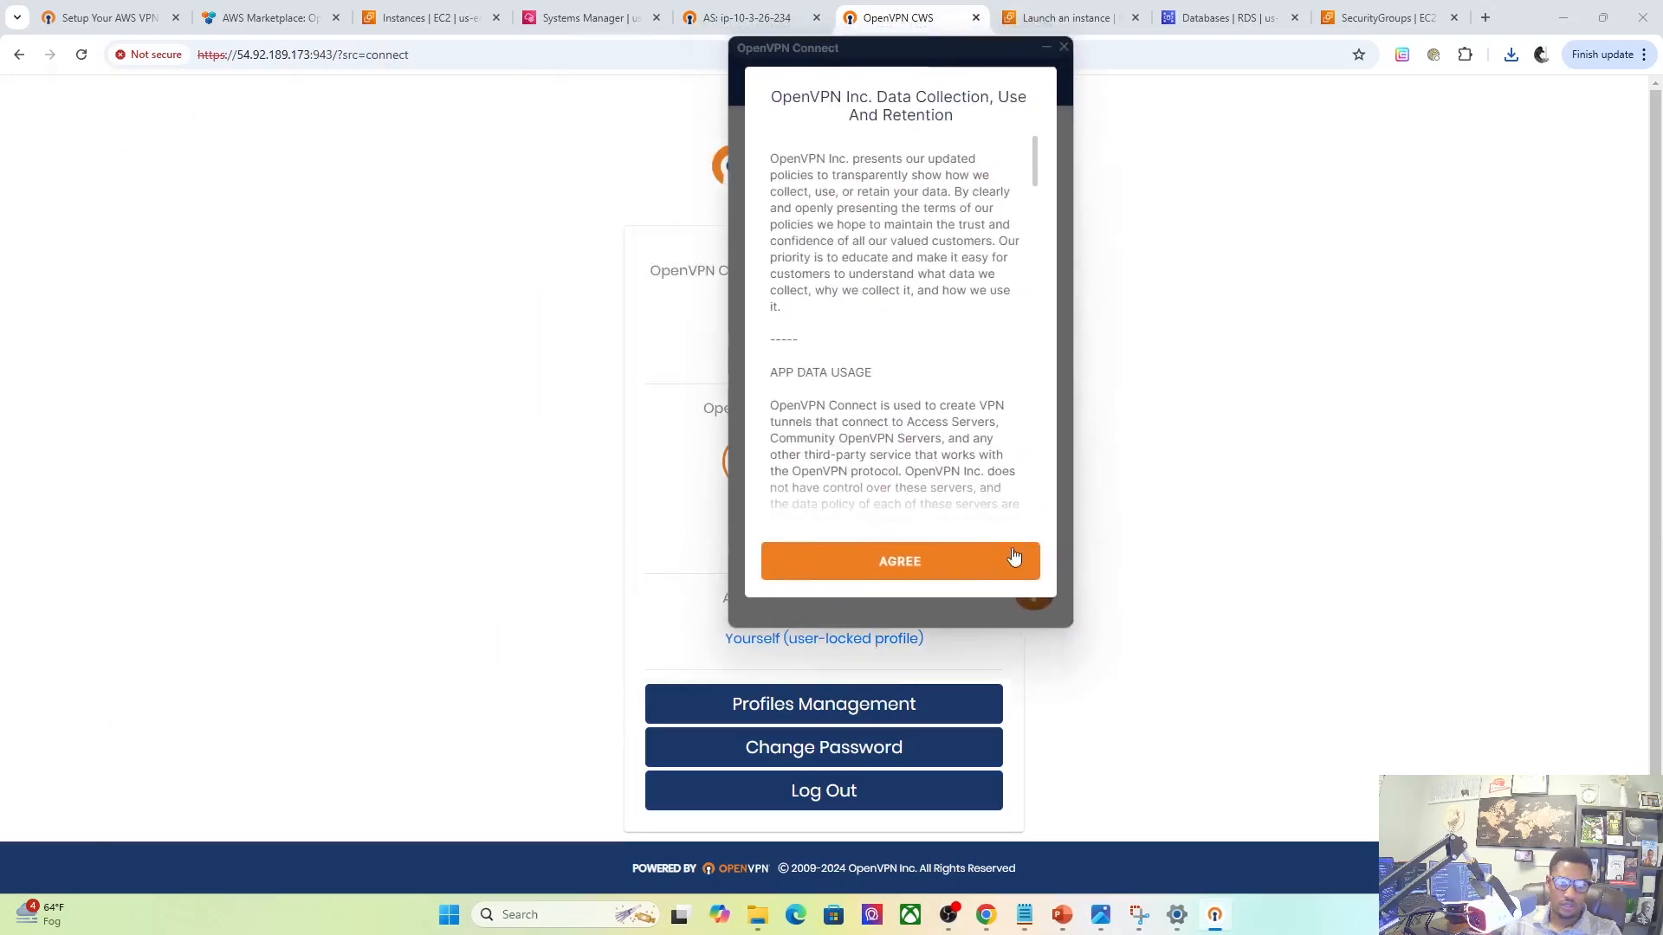
Agree to the data-collection policy, select the server address and port from the notes, and return to Profiles
click(954, 561)
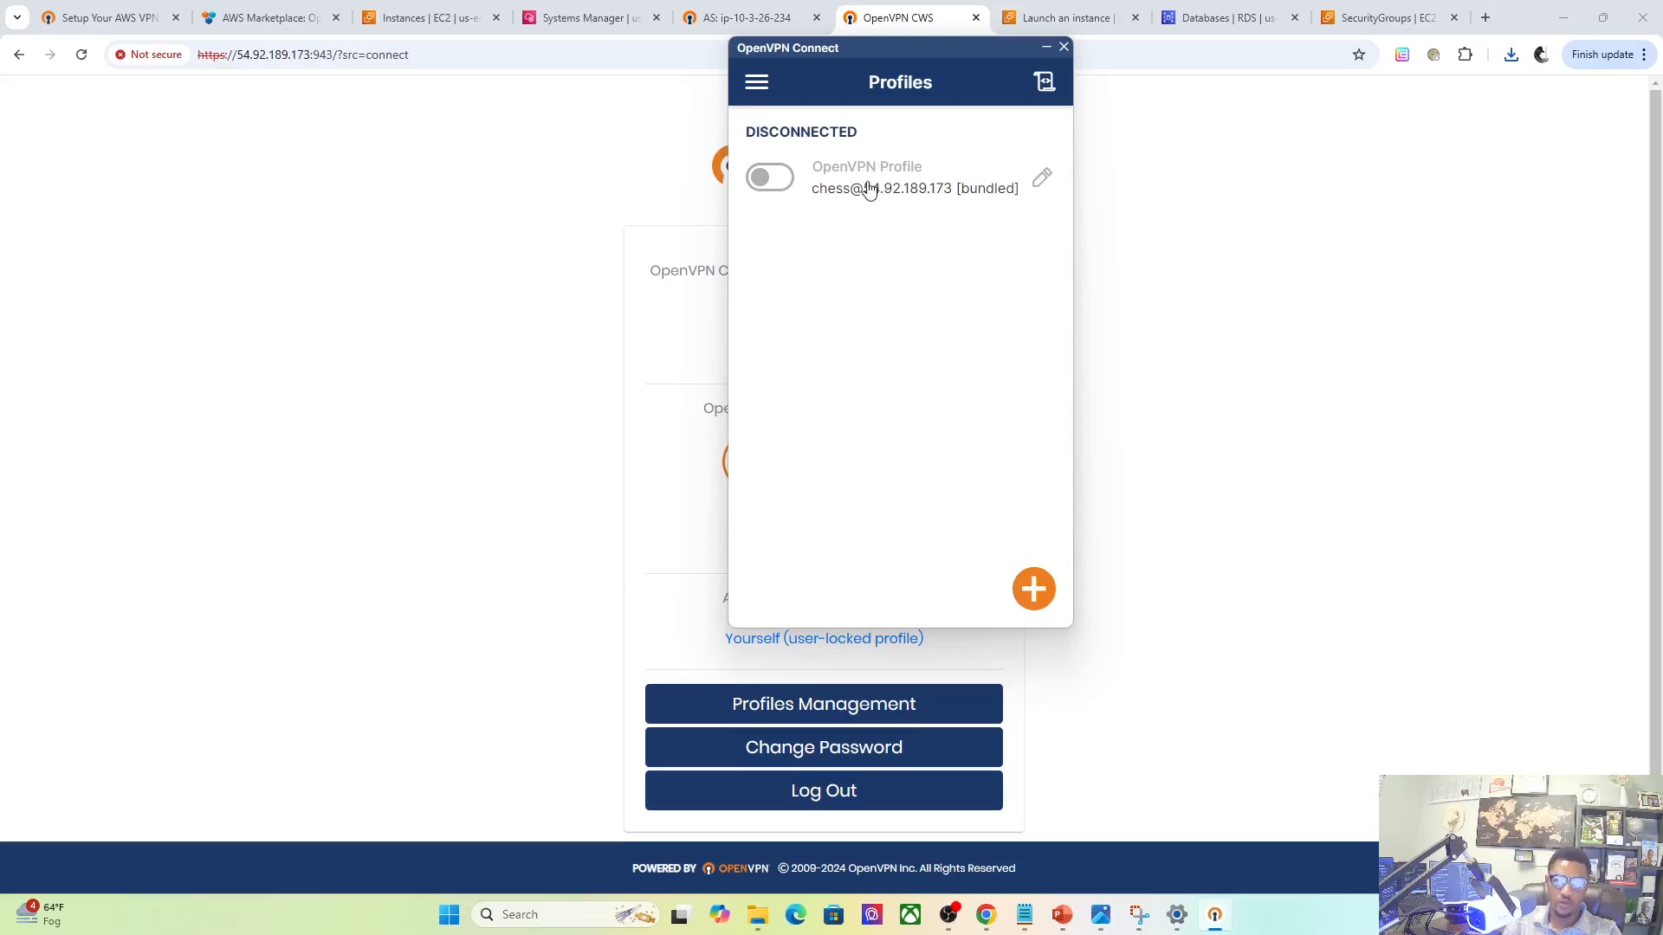
click(1034, 590)
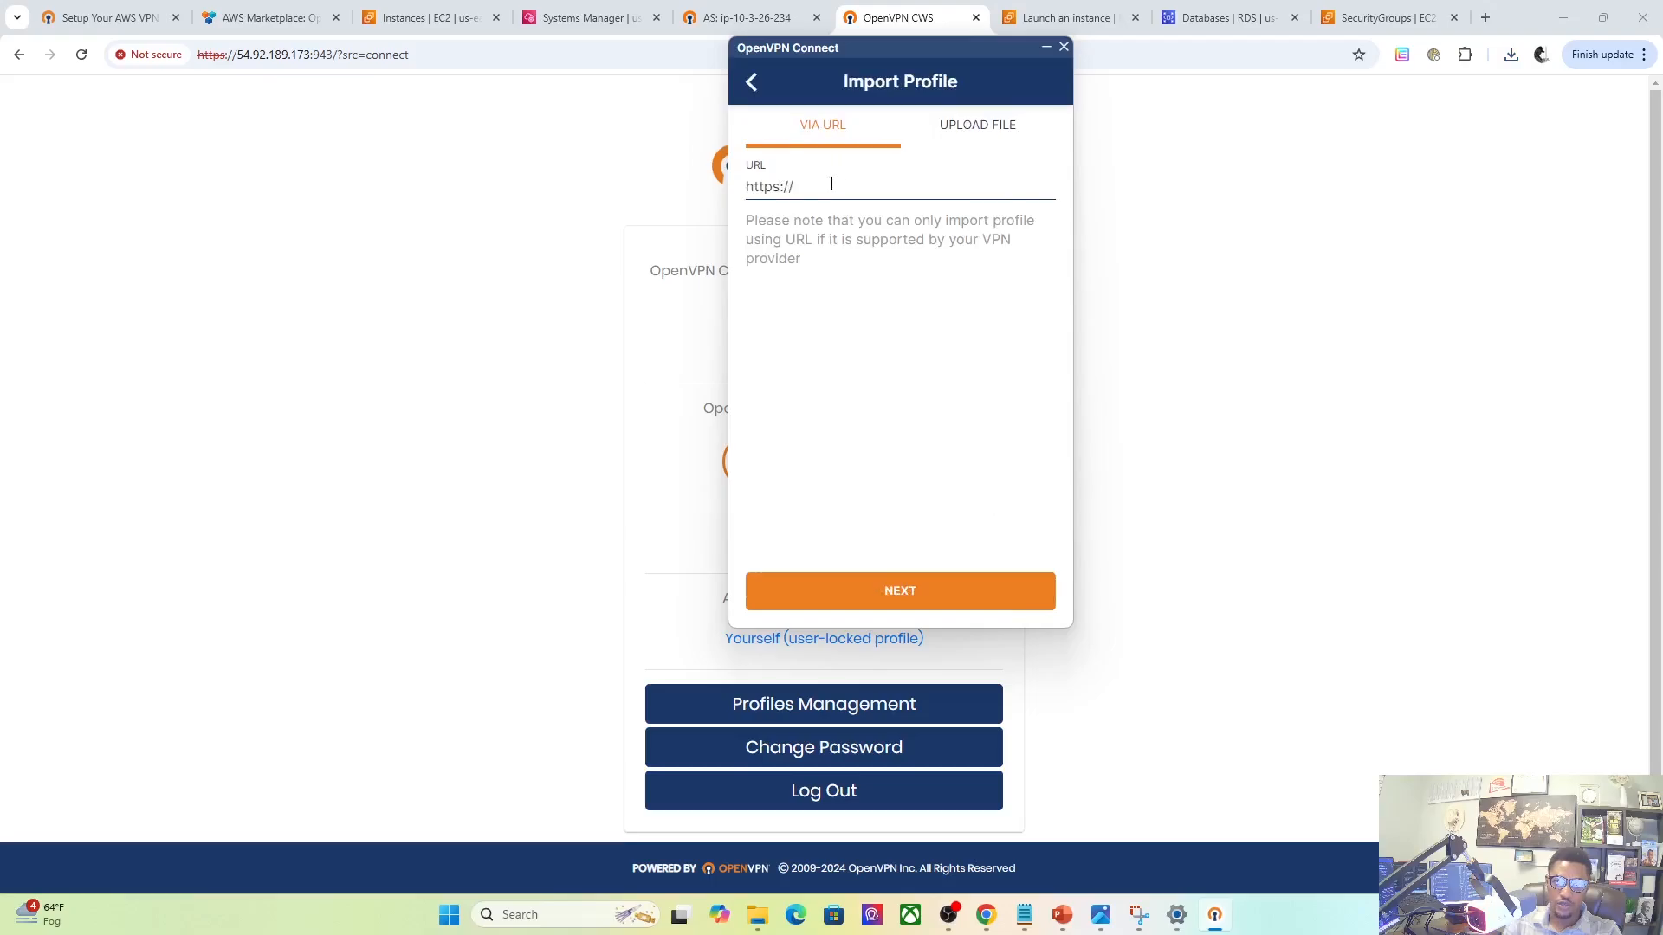
mouse_move(1024, 915)
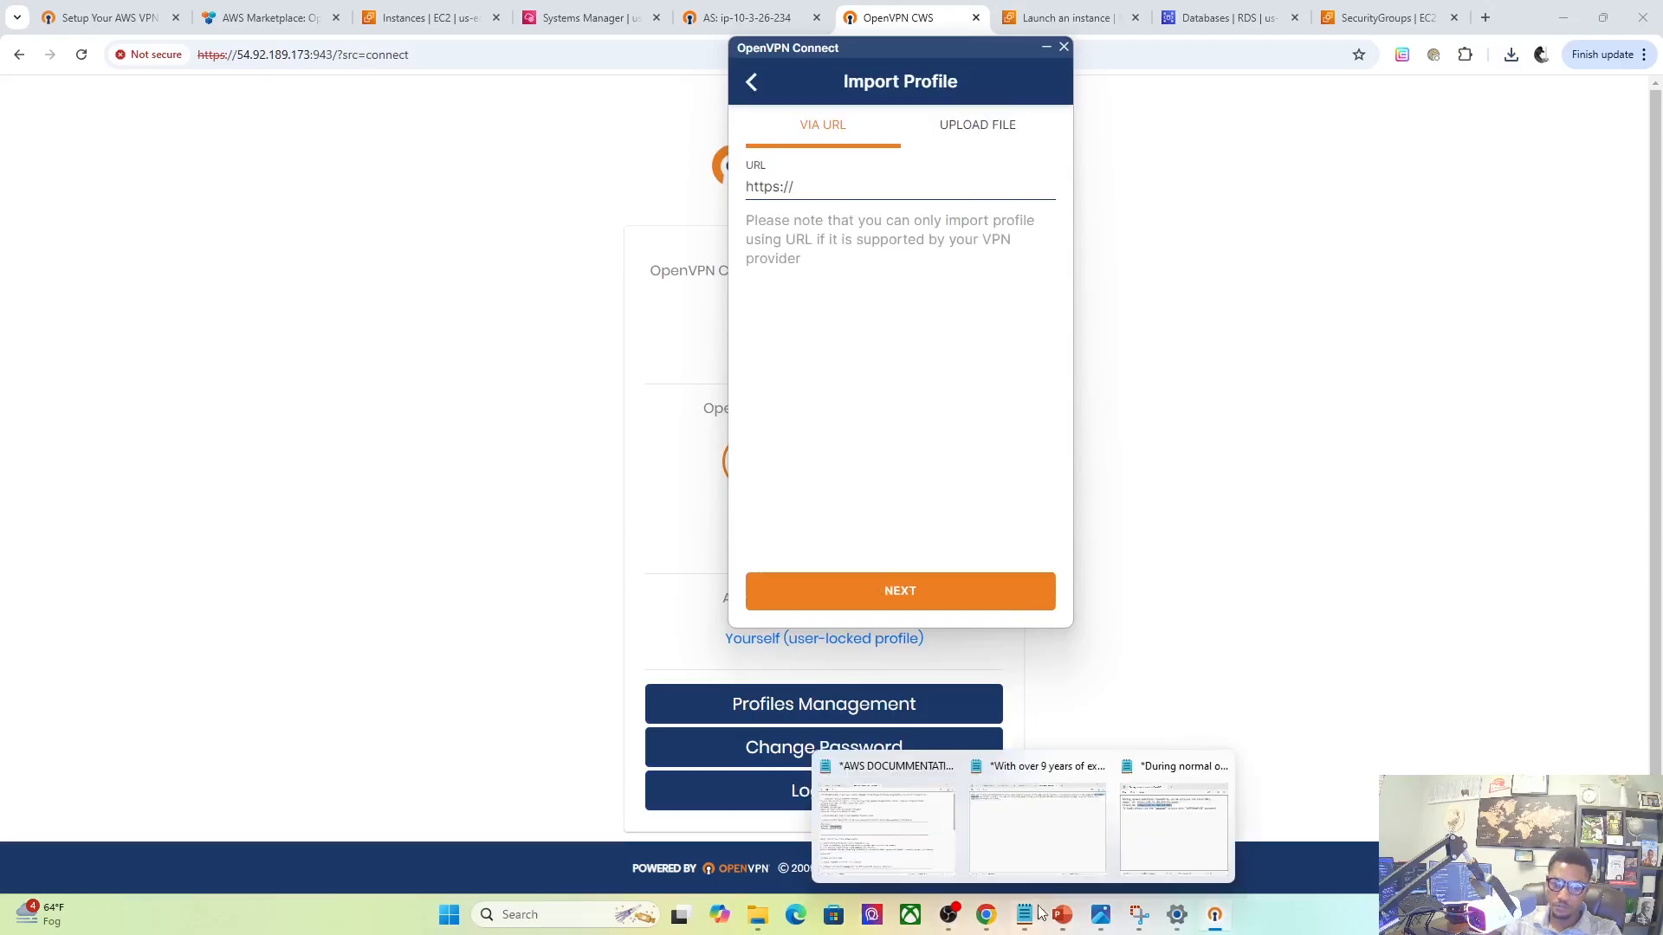
click(1149, 847)
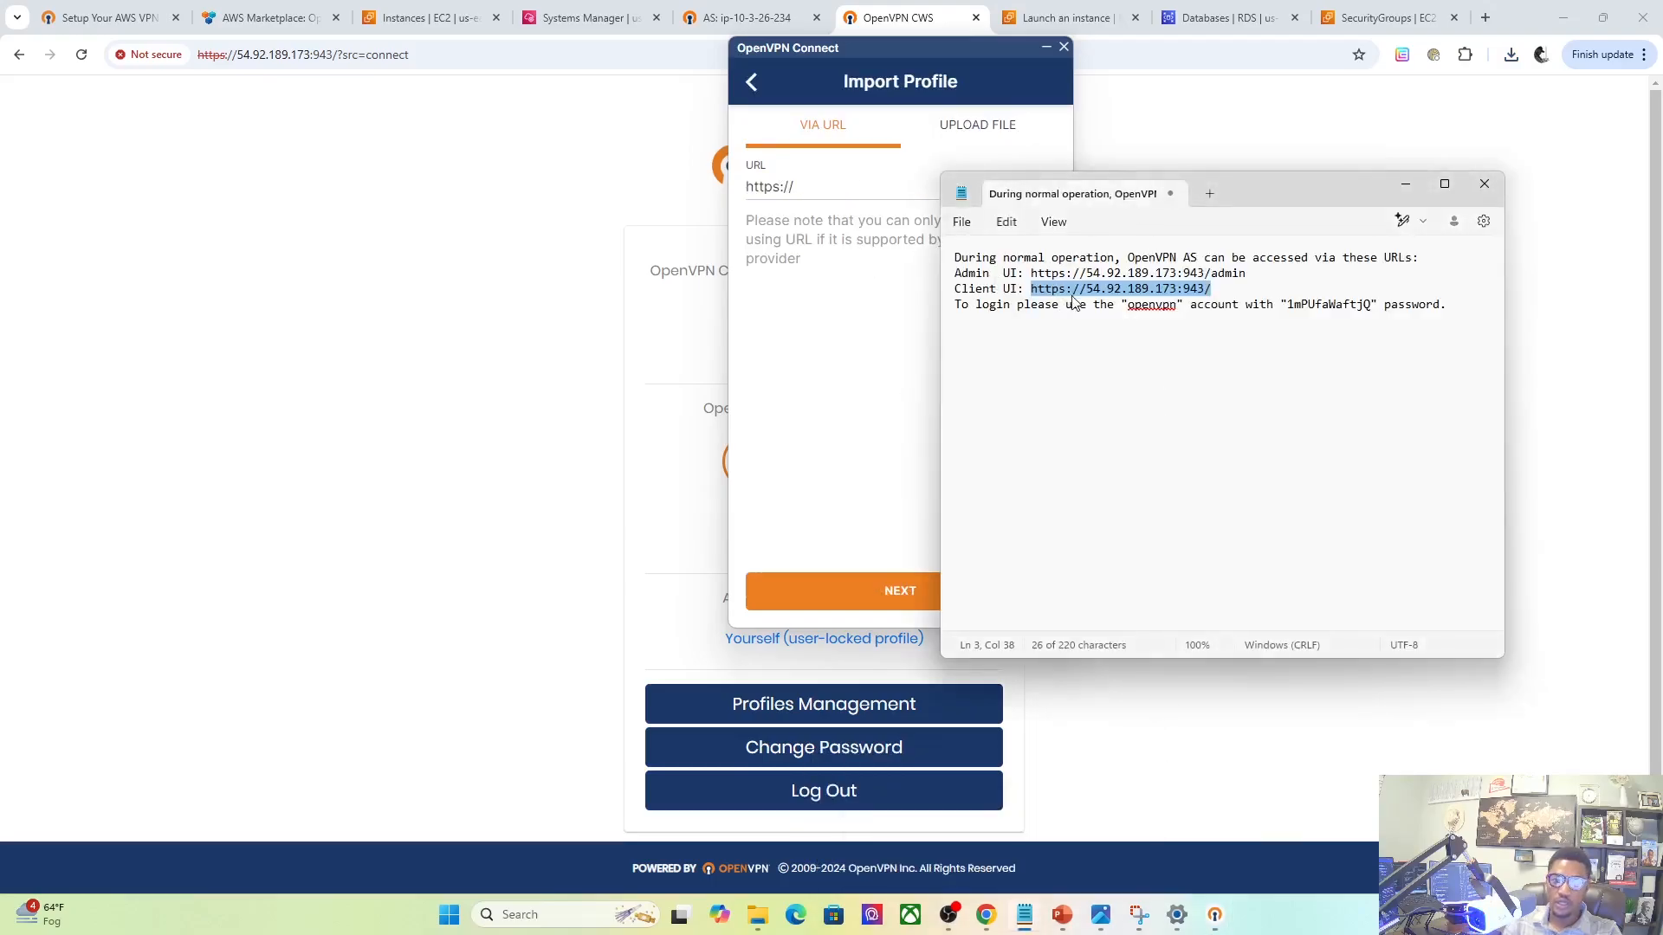
click(1225, 294)
drag(1226, 288, 1090, 295)
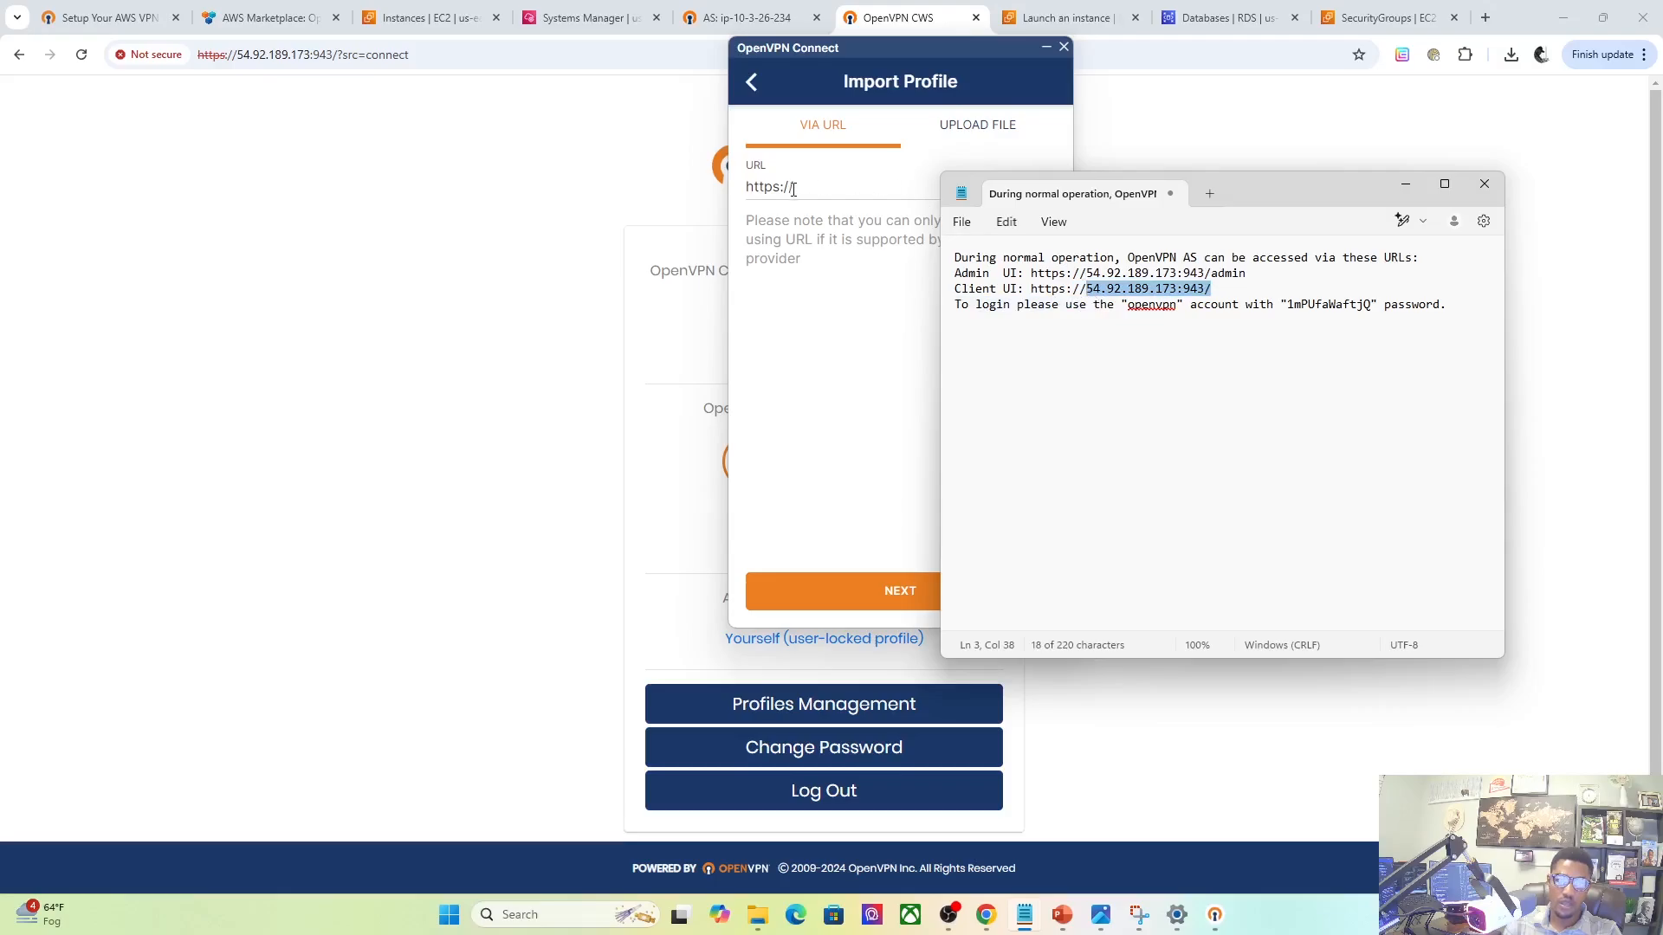
click(842, 456)
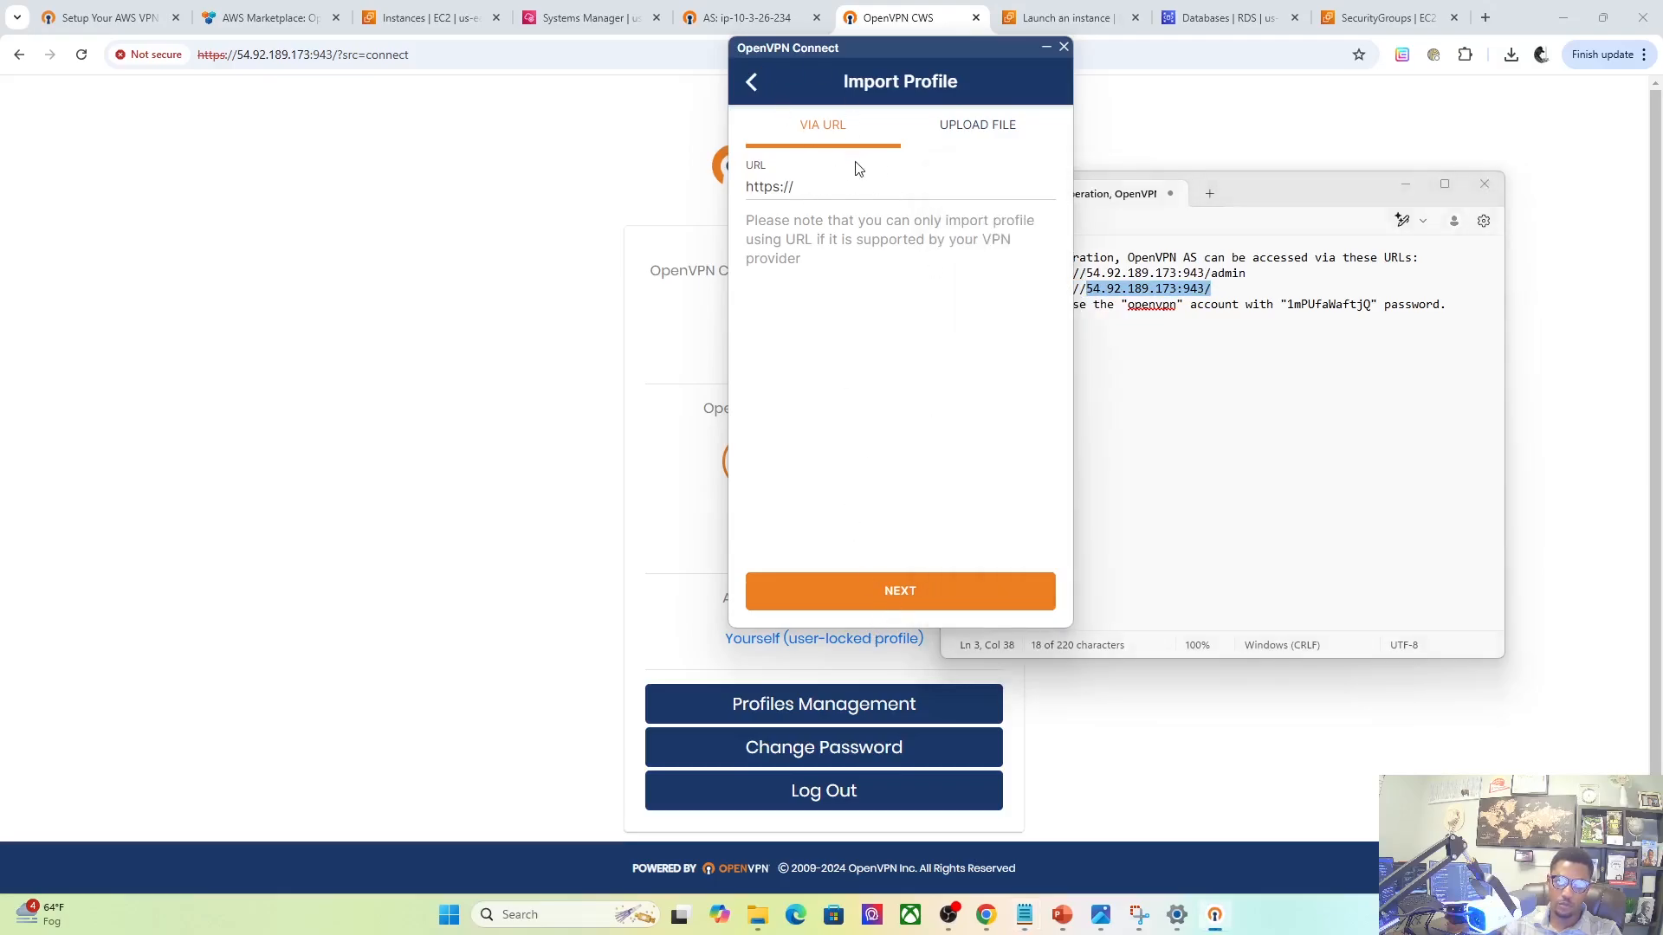
click(753, 82)
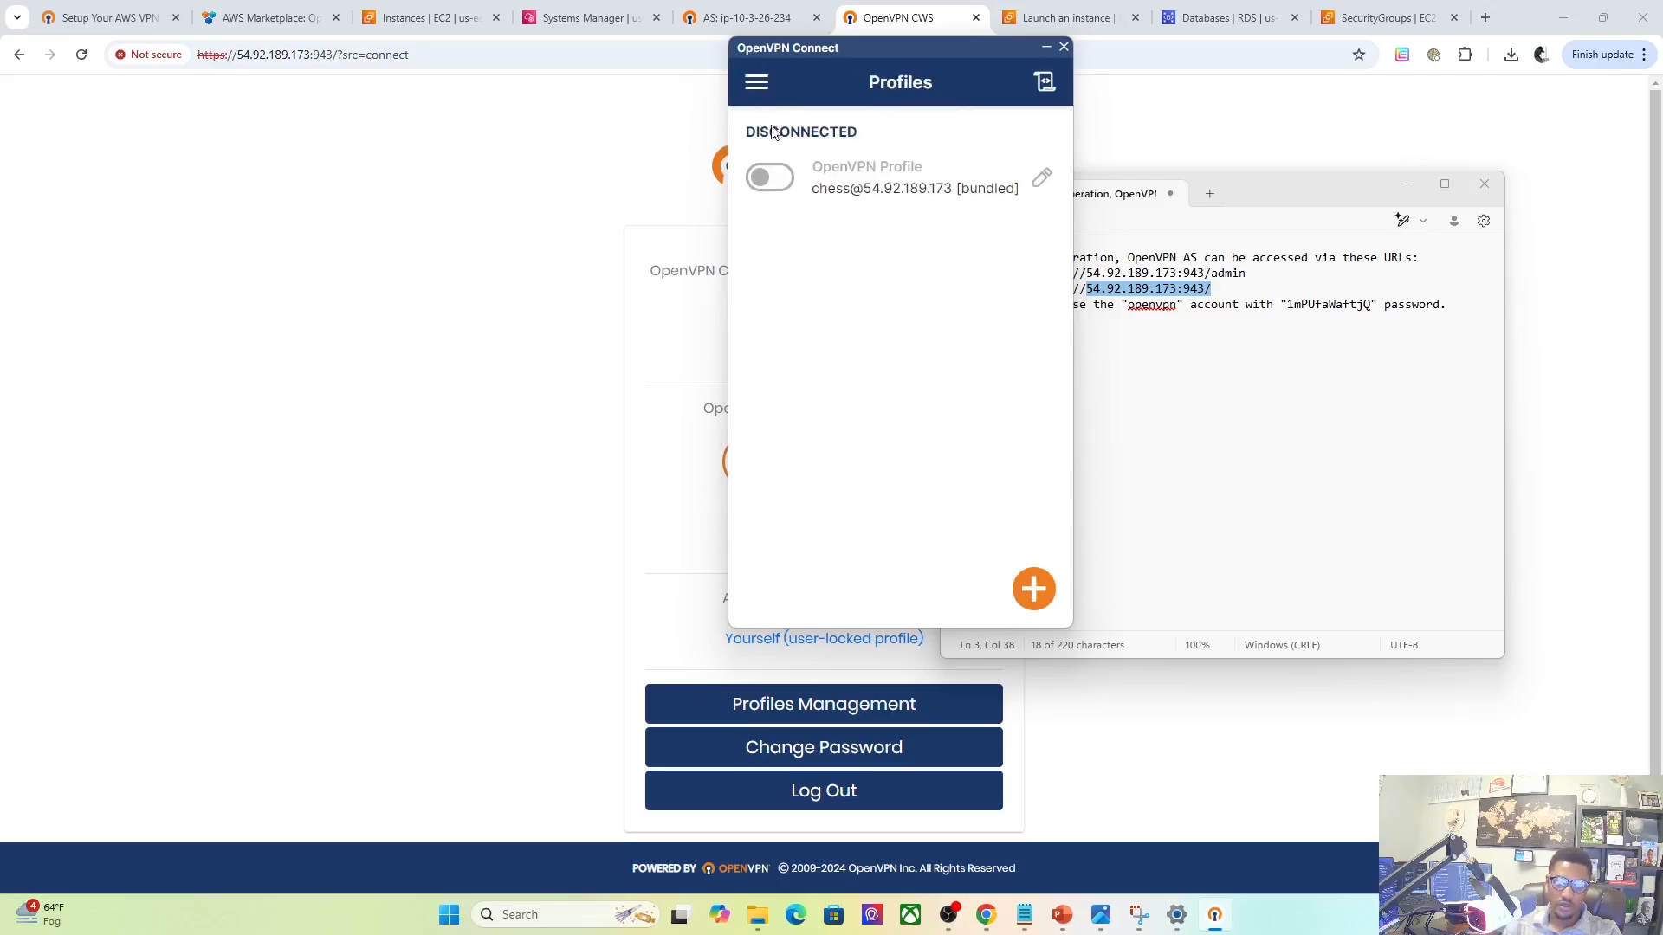
Connect the bundled OpenVPN Profile by entering the account password, then minimize the notes window
click(785, 182)
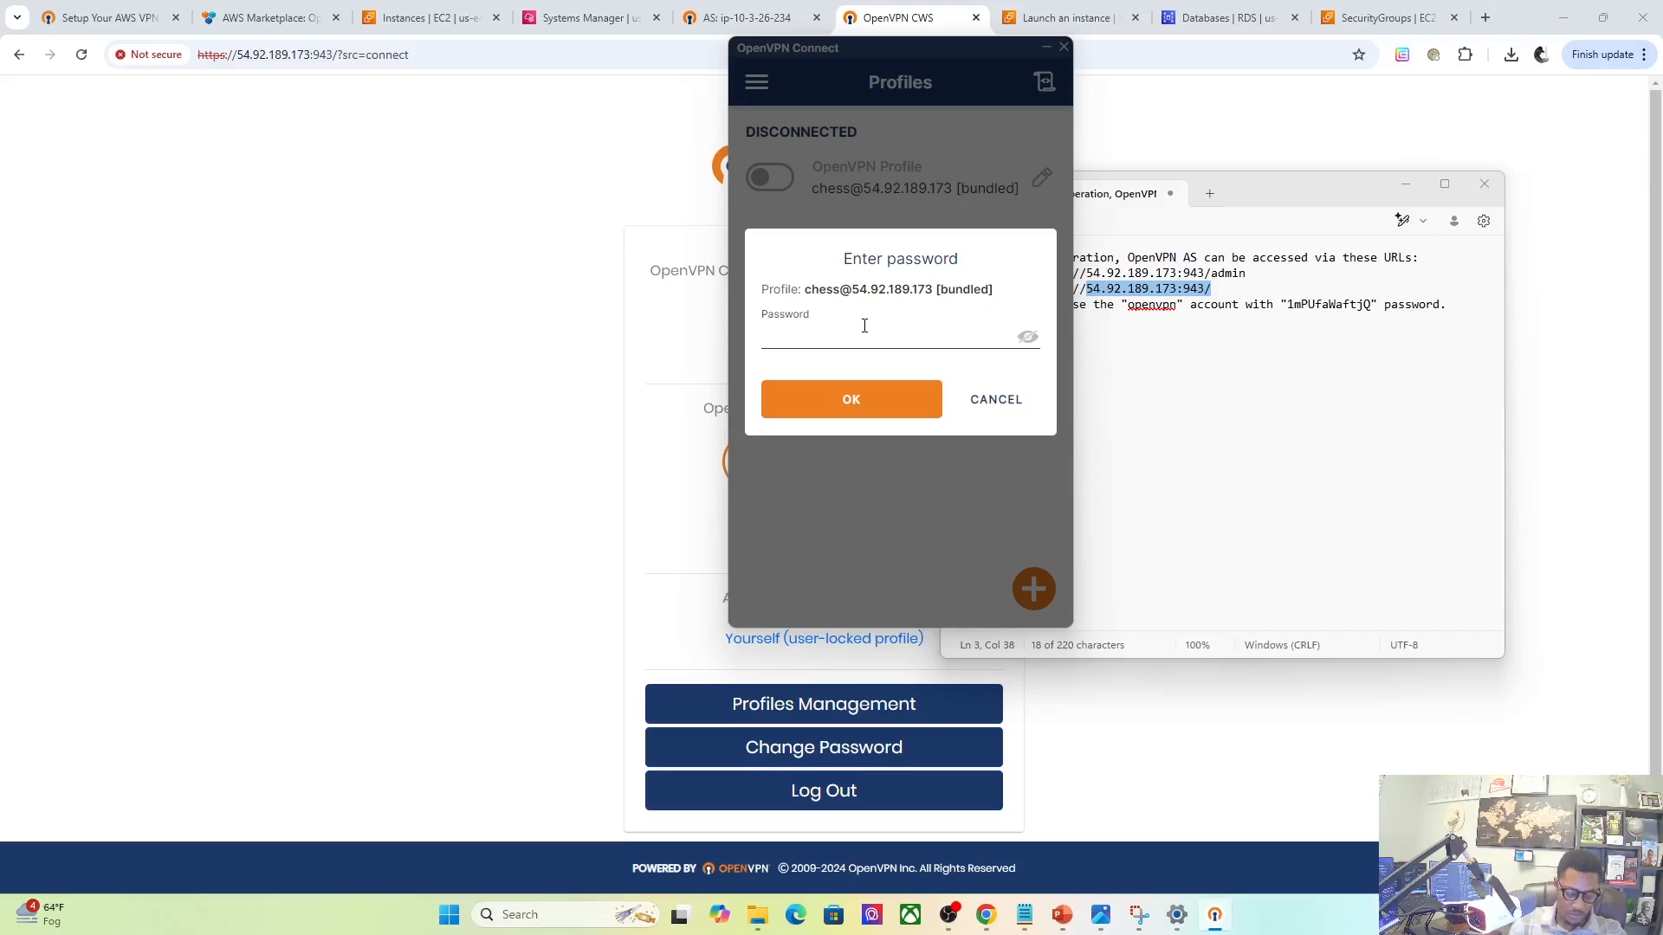
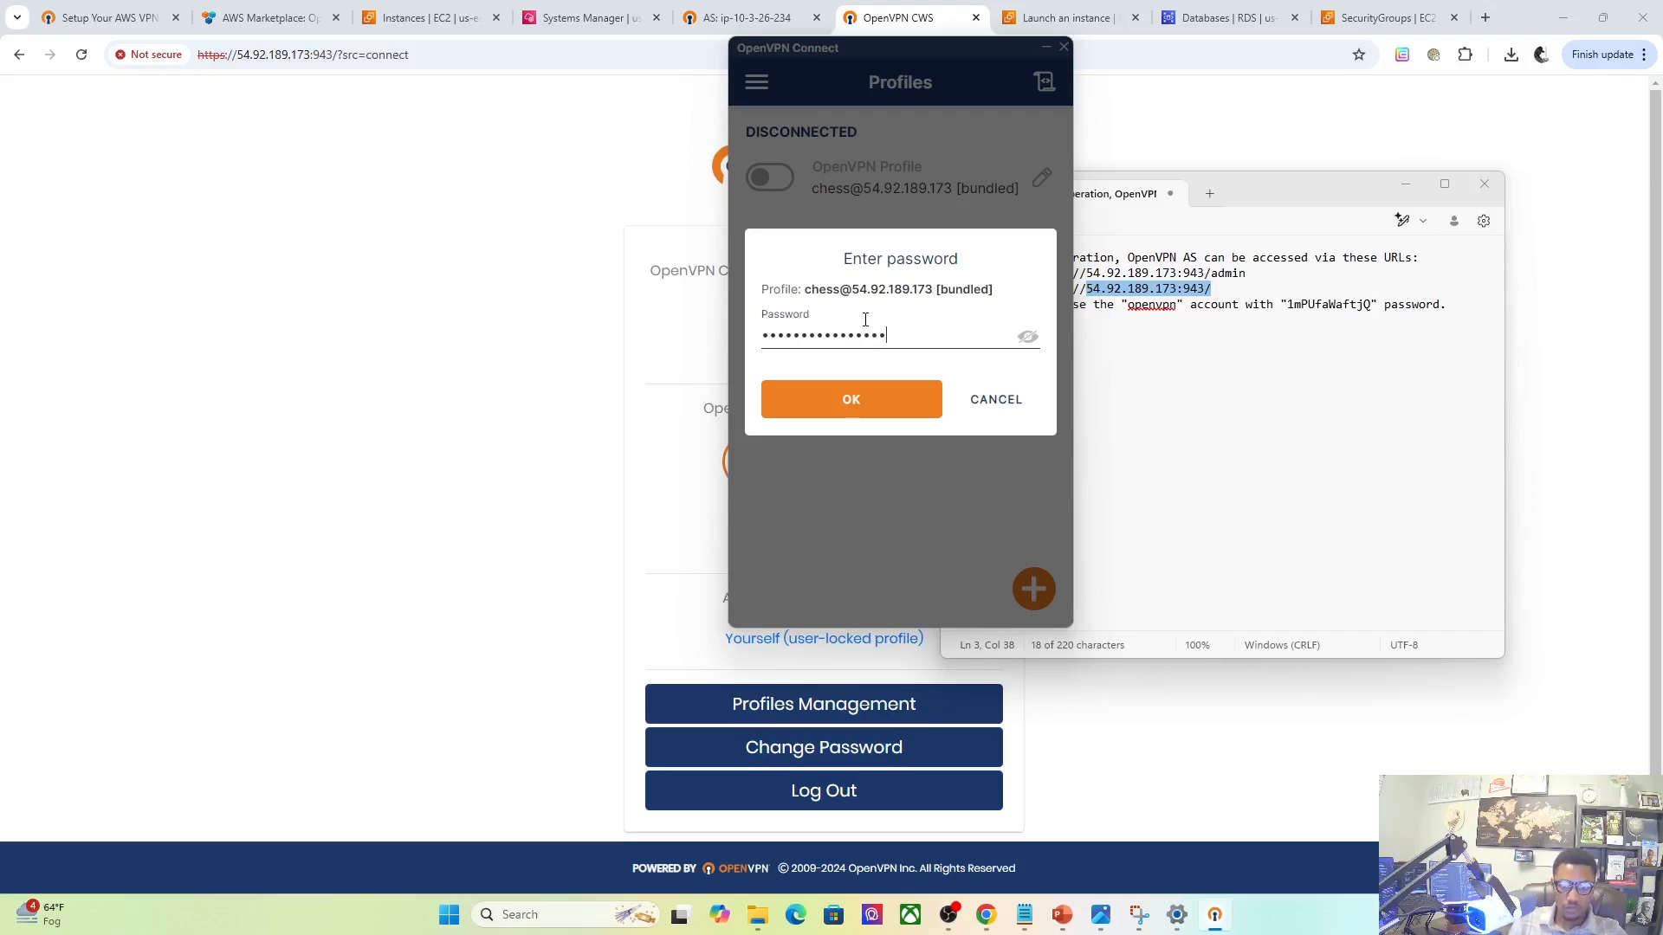
click(857, 400)
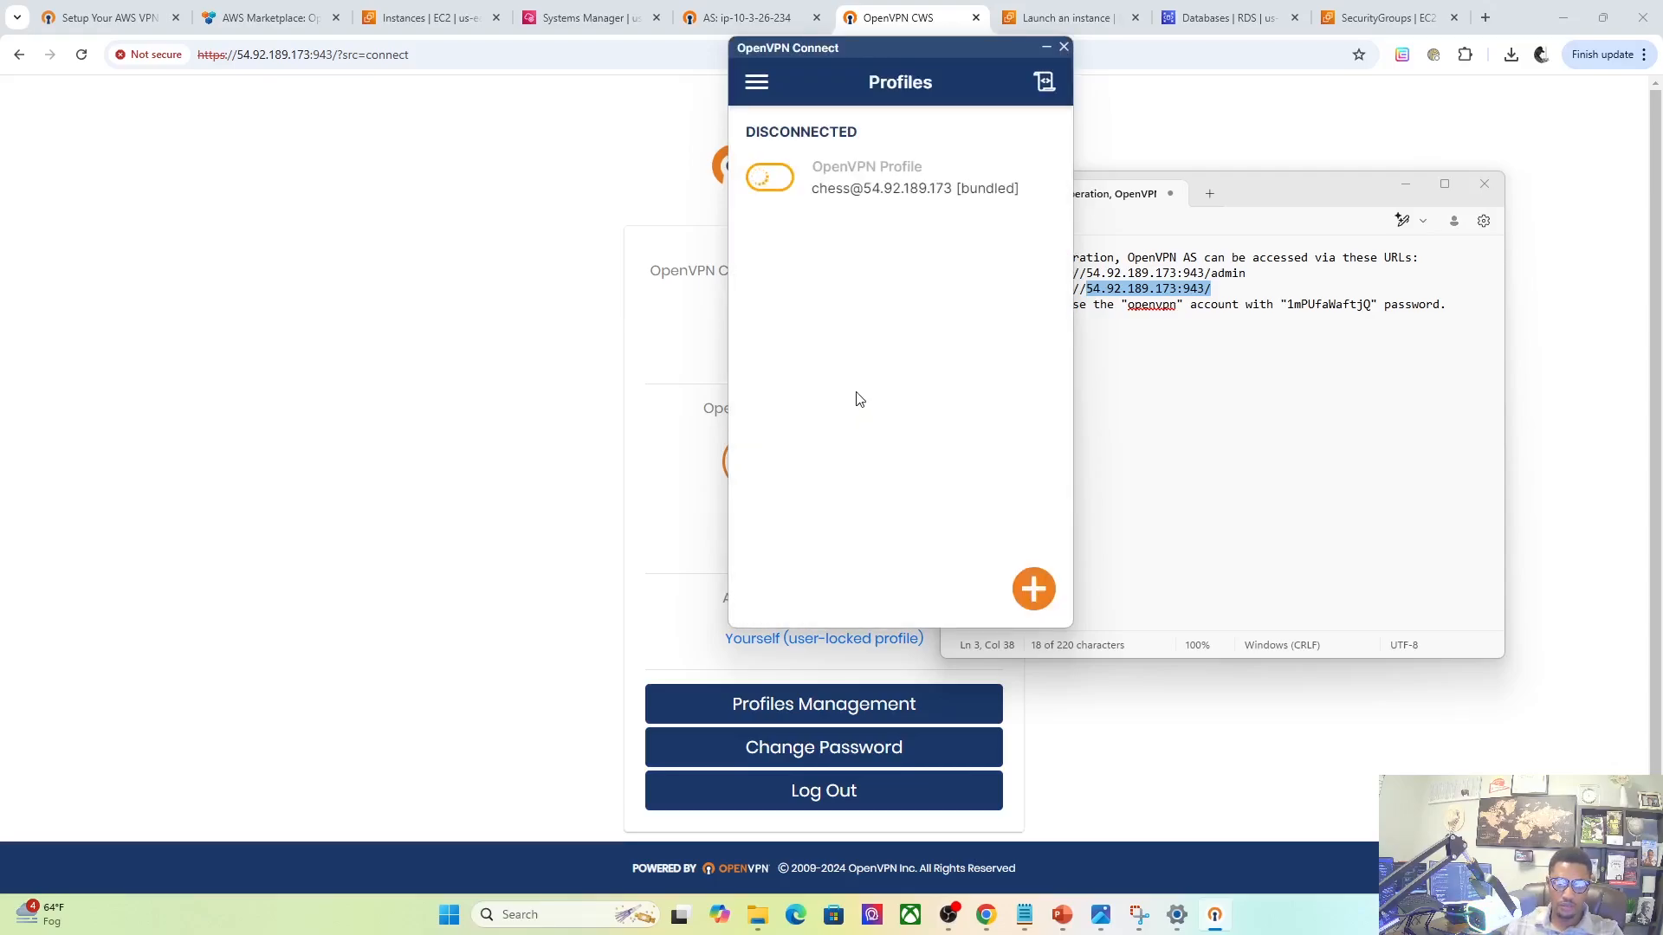
click(1407, 184)
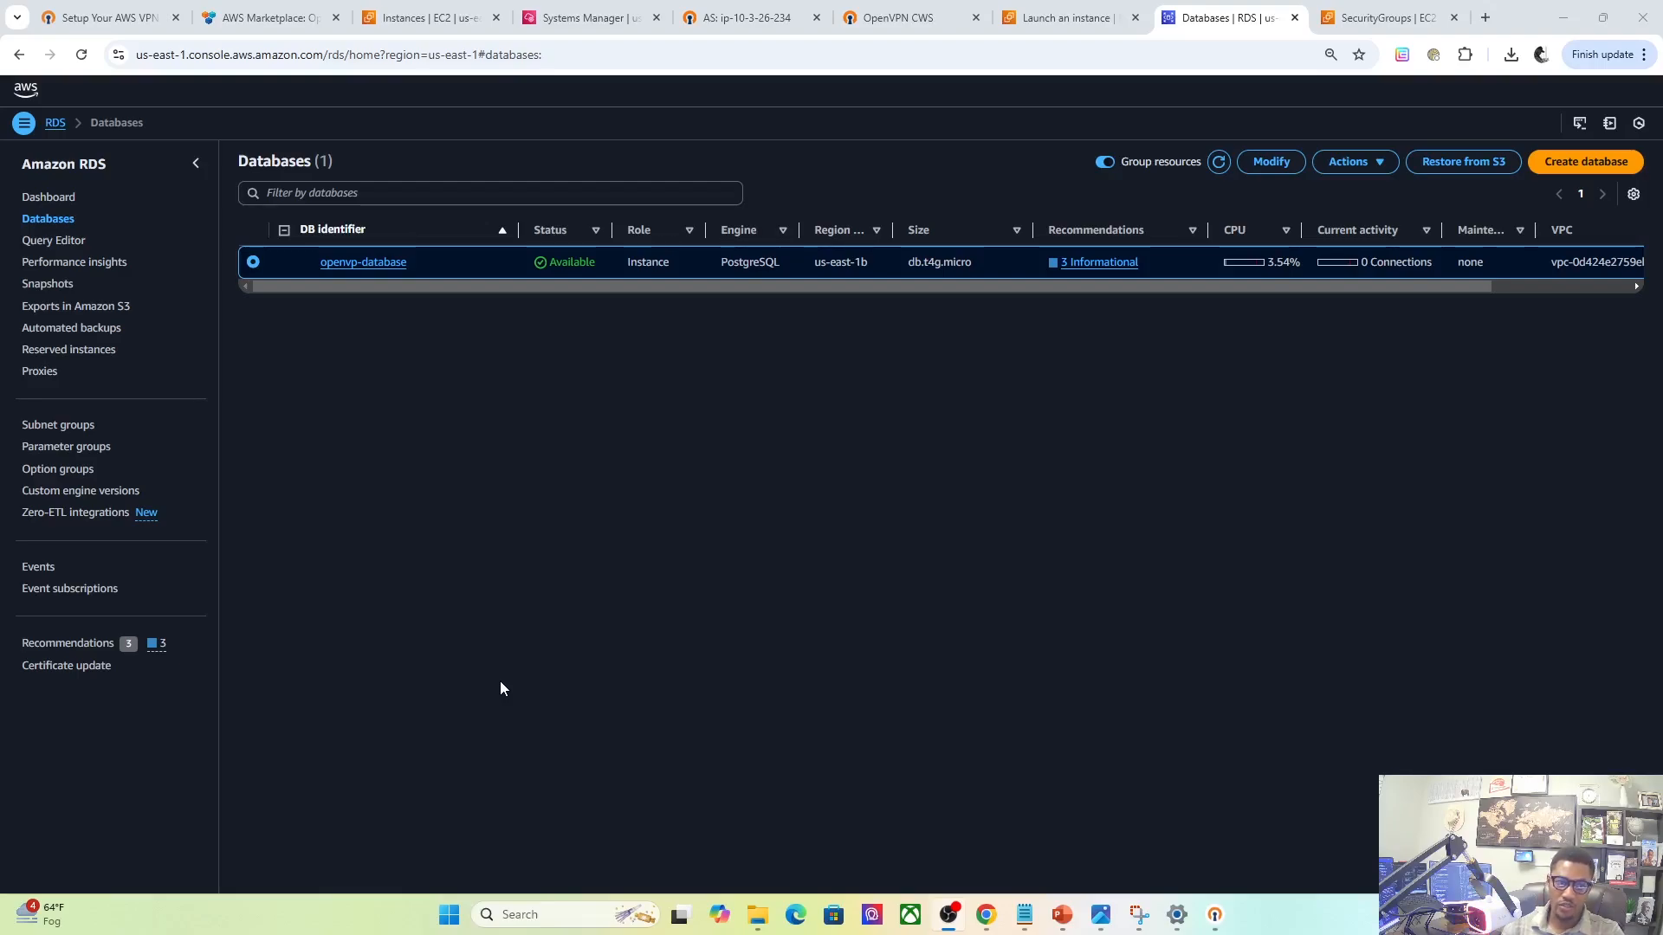
Open openvp-database's details page and open both of its subnets in new tabs
click(363, 264)
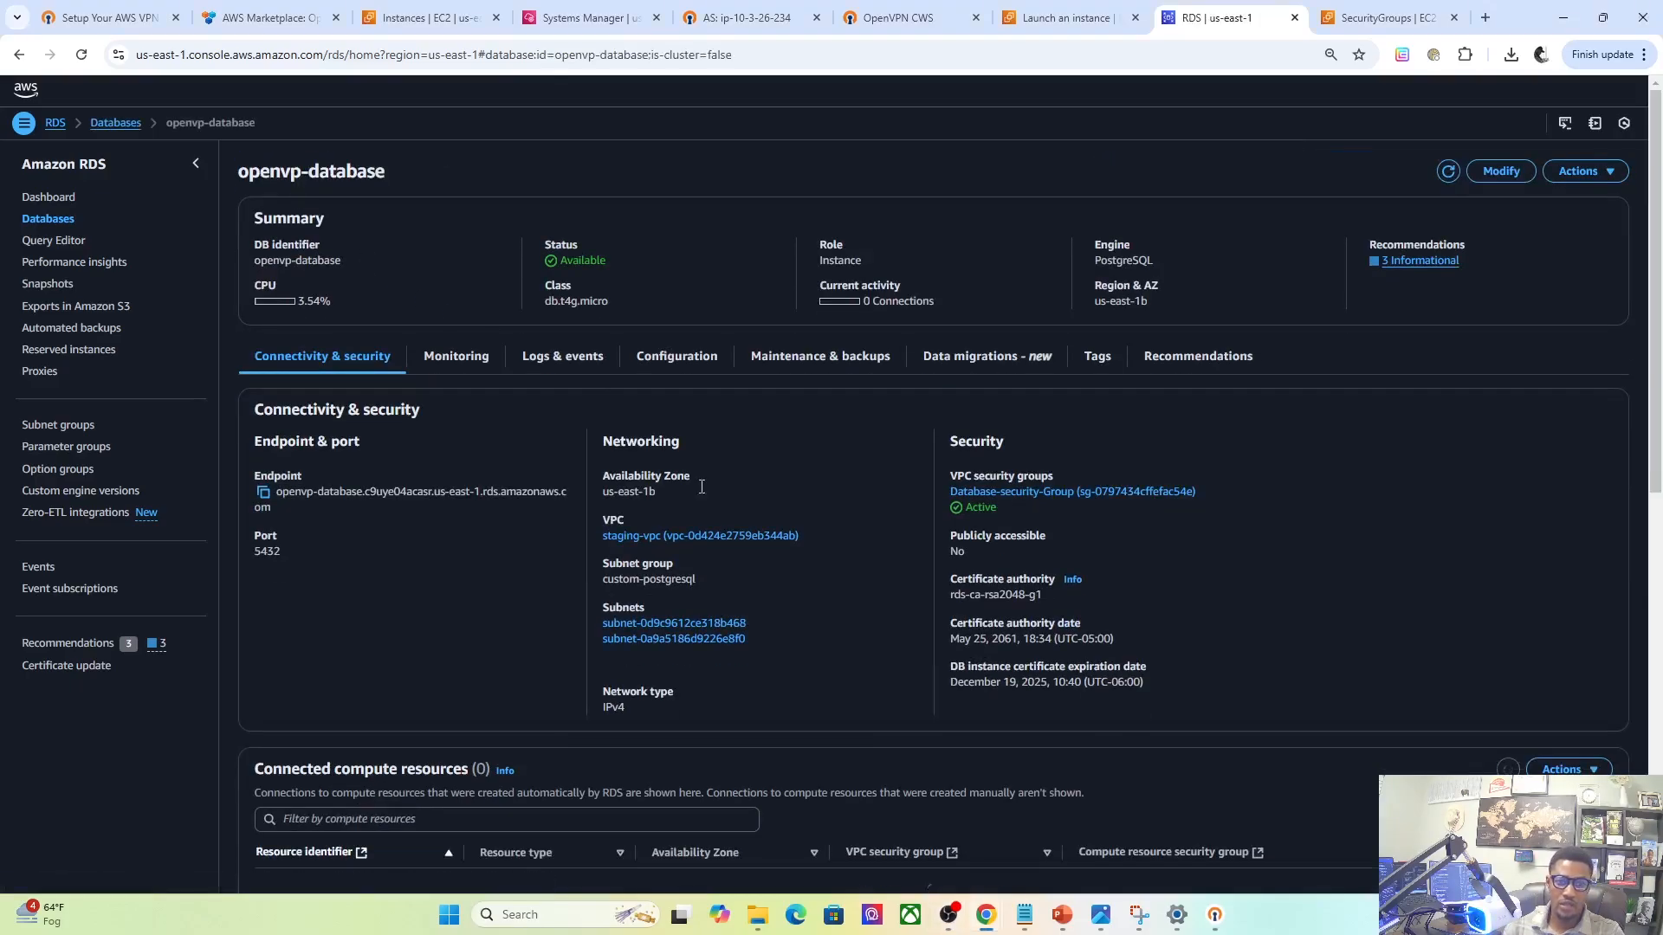
right_click(637, 629)
click(699, 645)
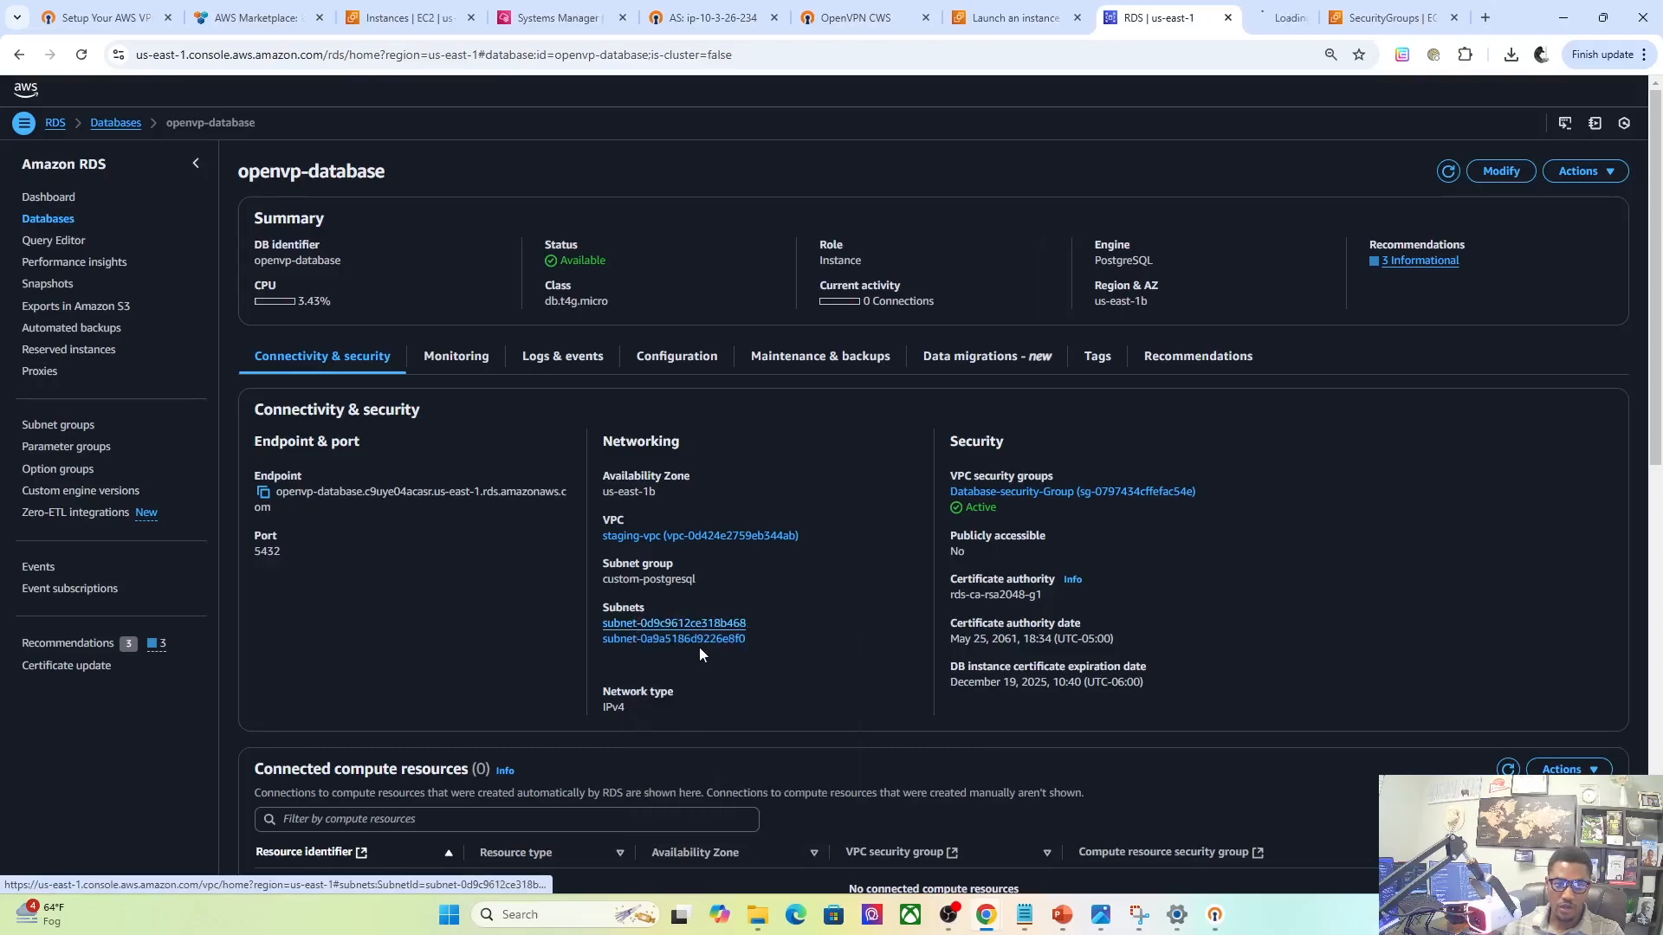
right_click(699, 646)
click(766, 660)
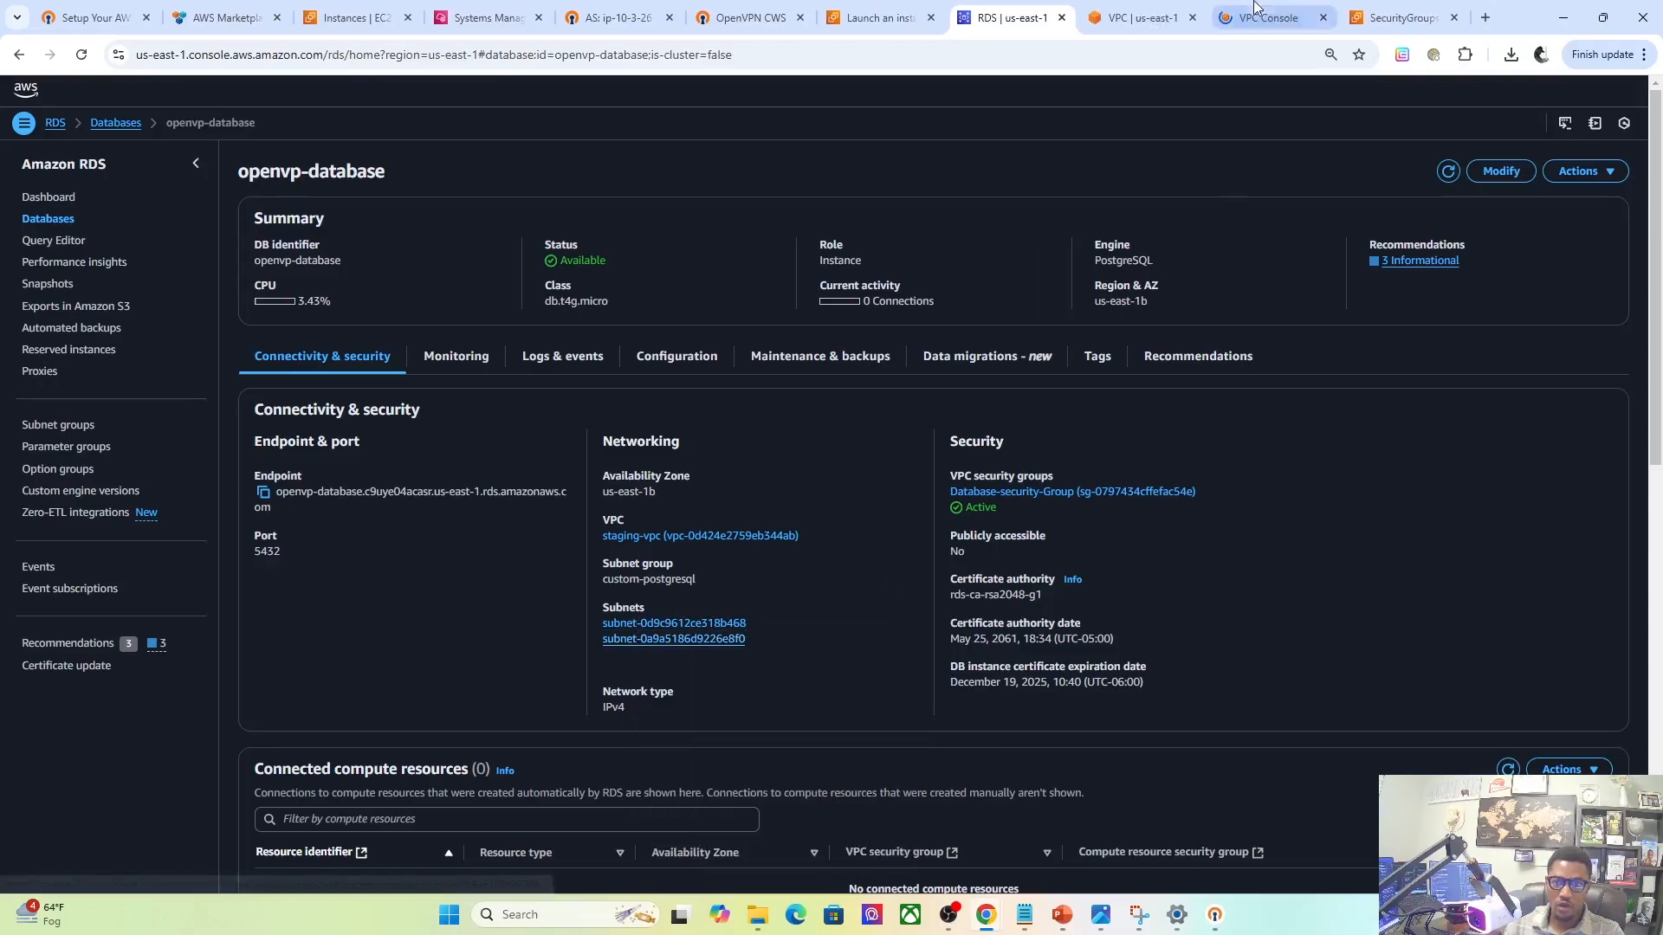
Check the route tables of the private2 and private1 subnets, then return to the database
click(1137, 17)
click(219, 270)
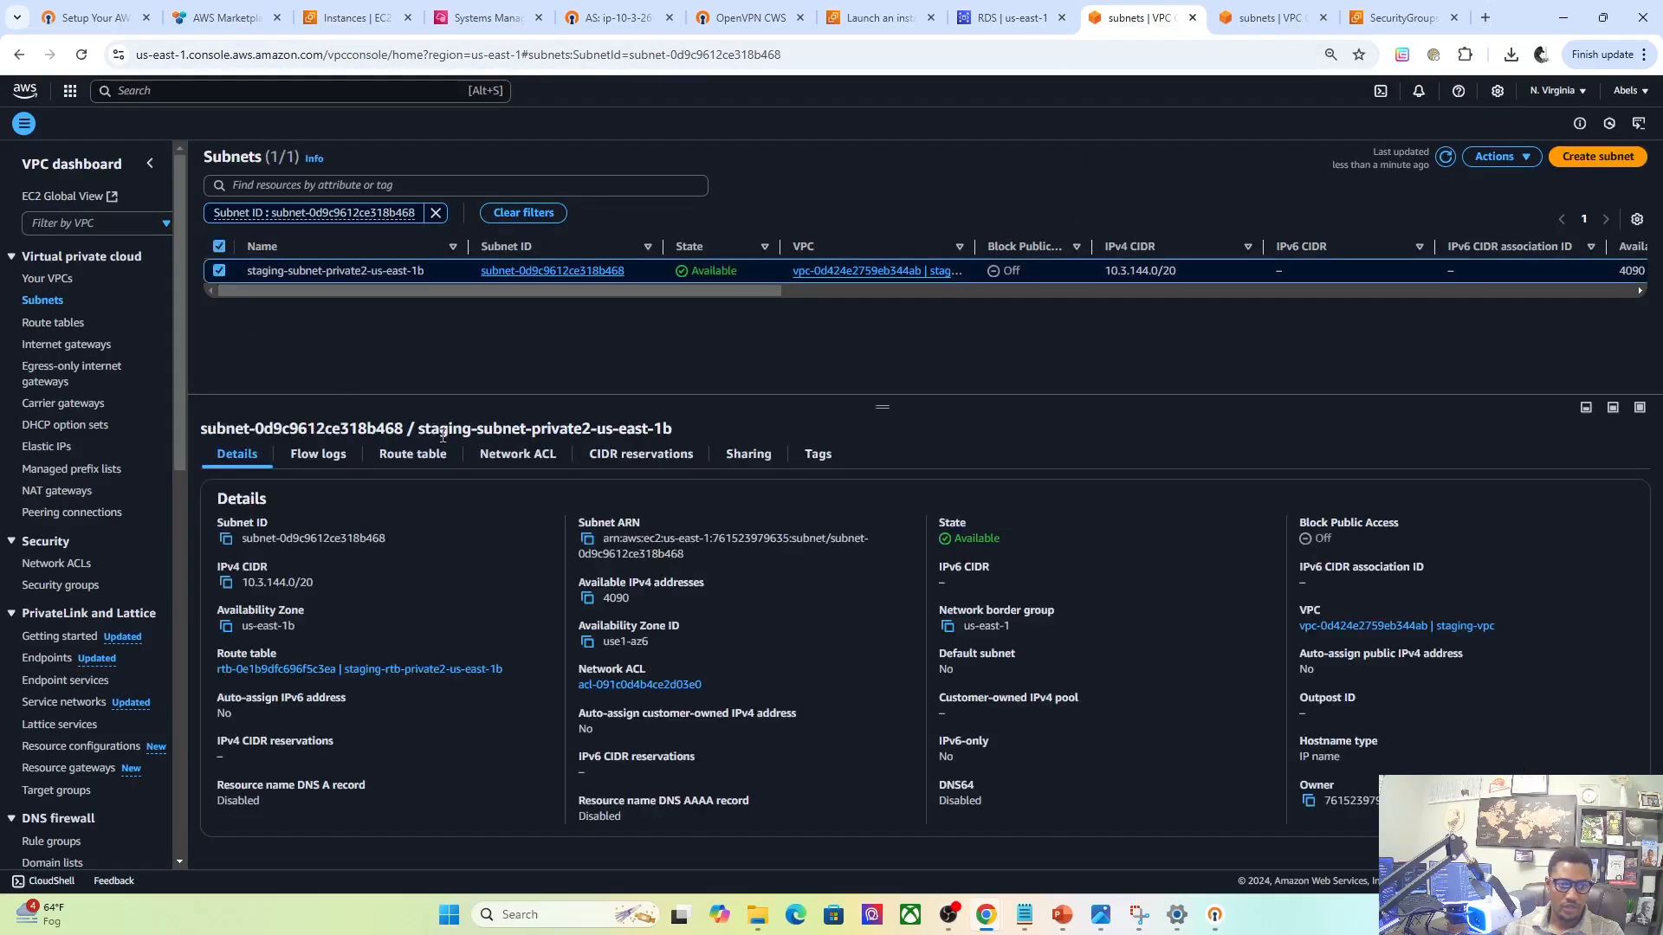
click(396, 457)
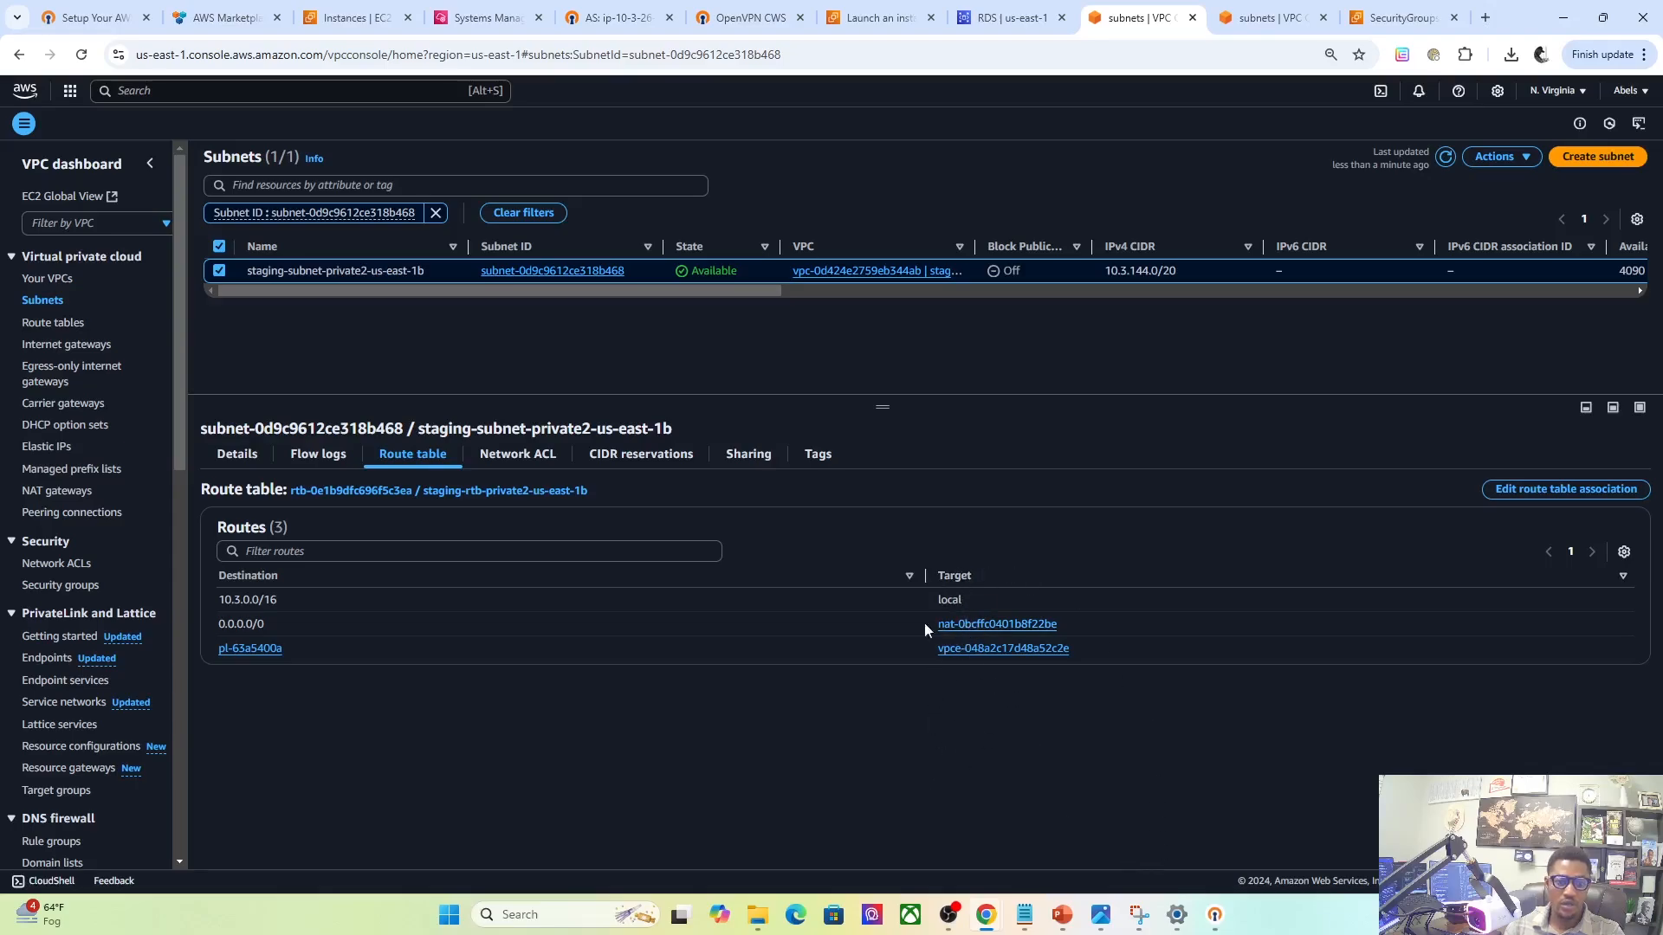
key(ctrl+w)
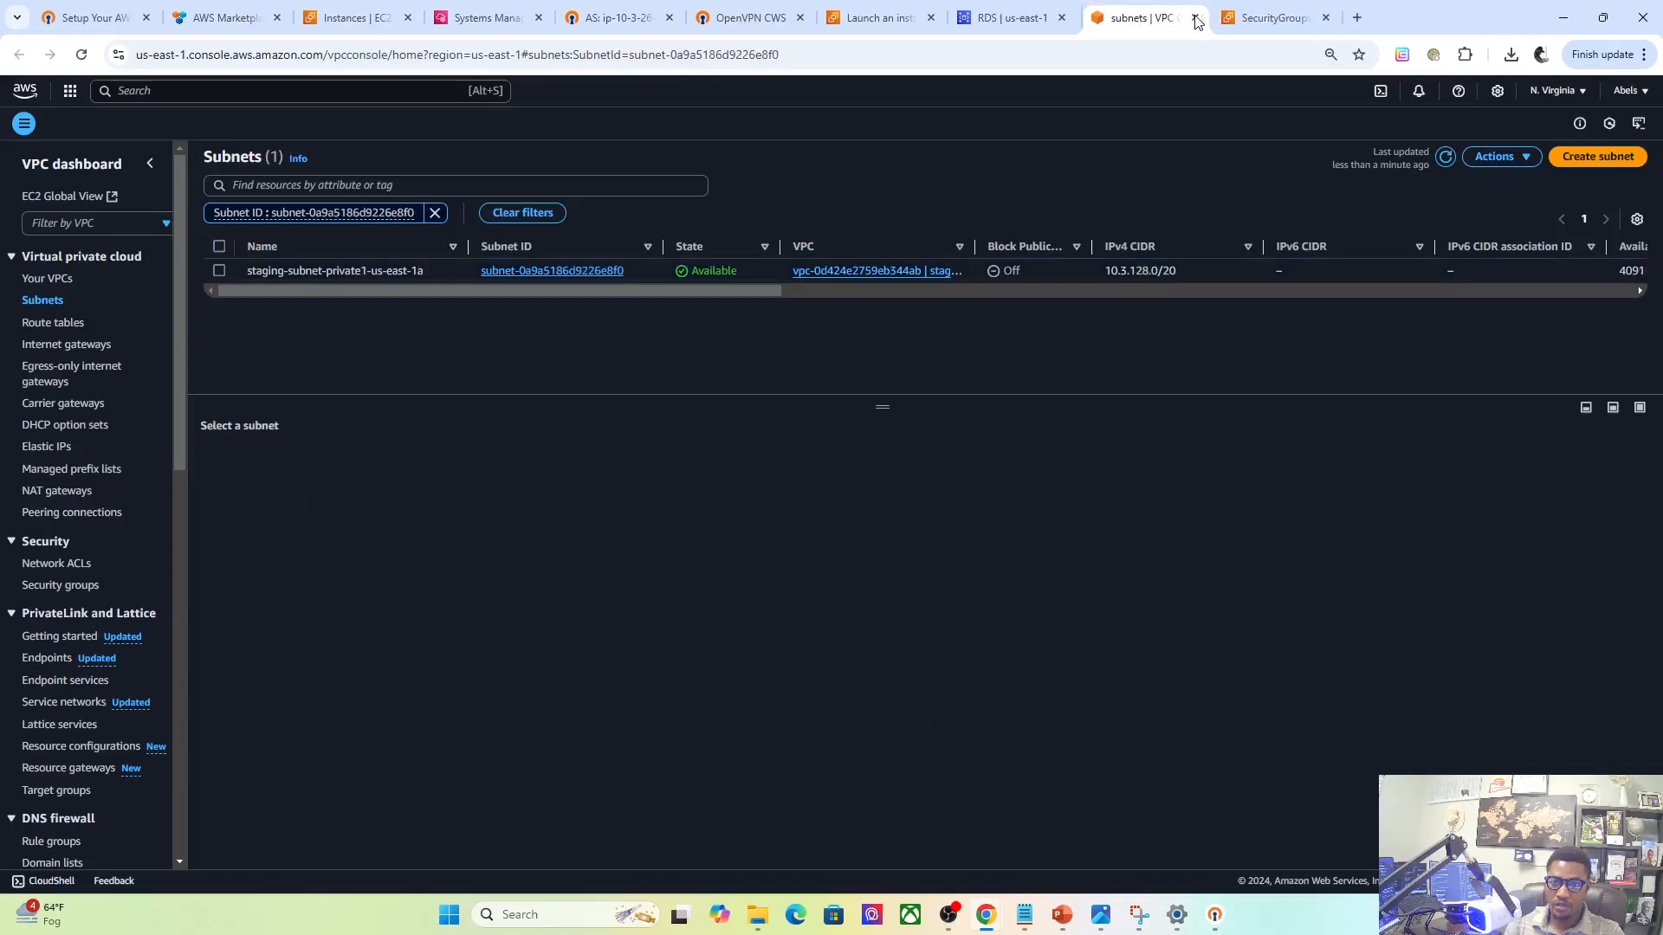
click(220, 271)
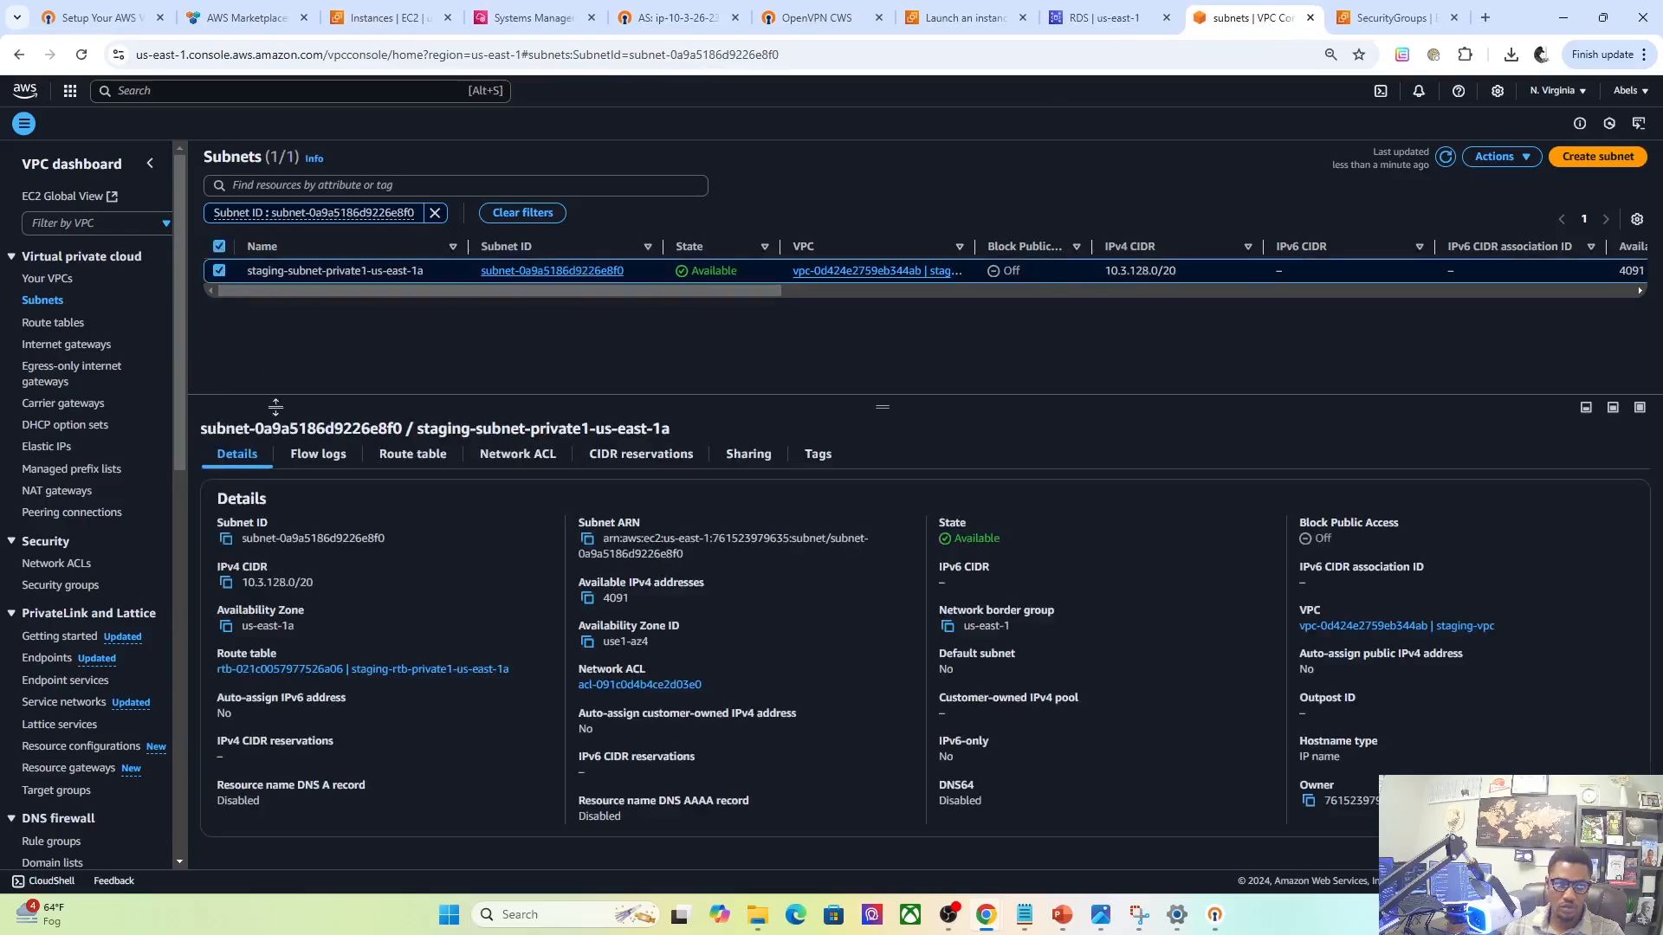
click(410, 455)
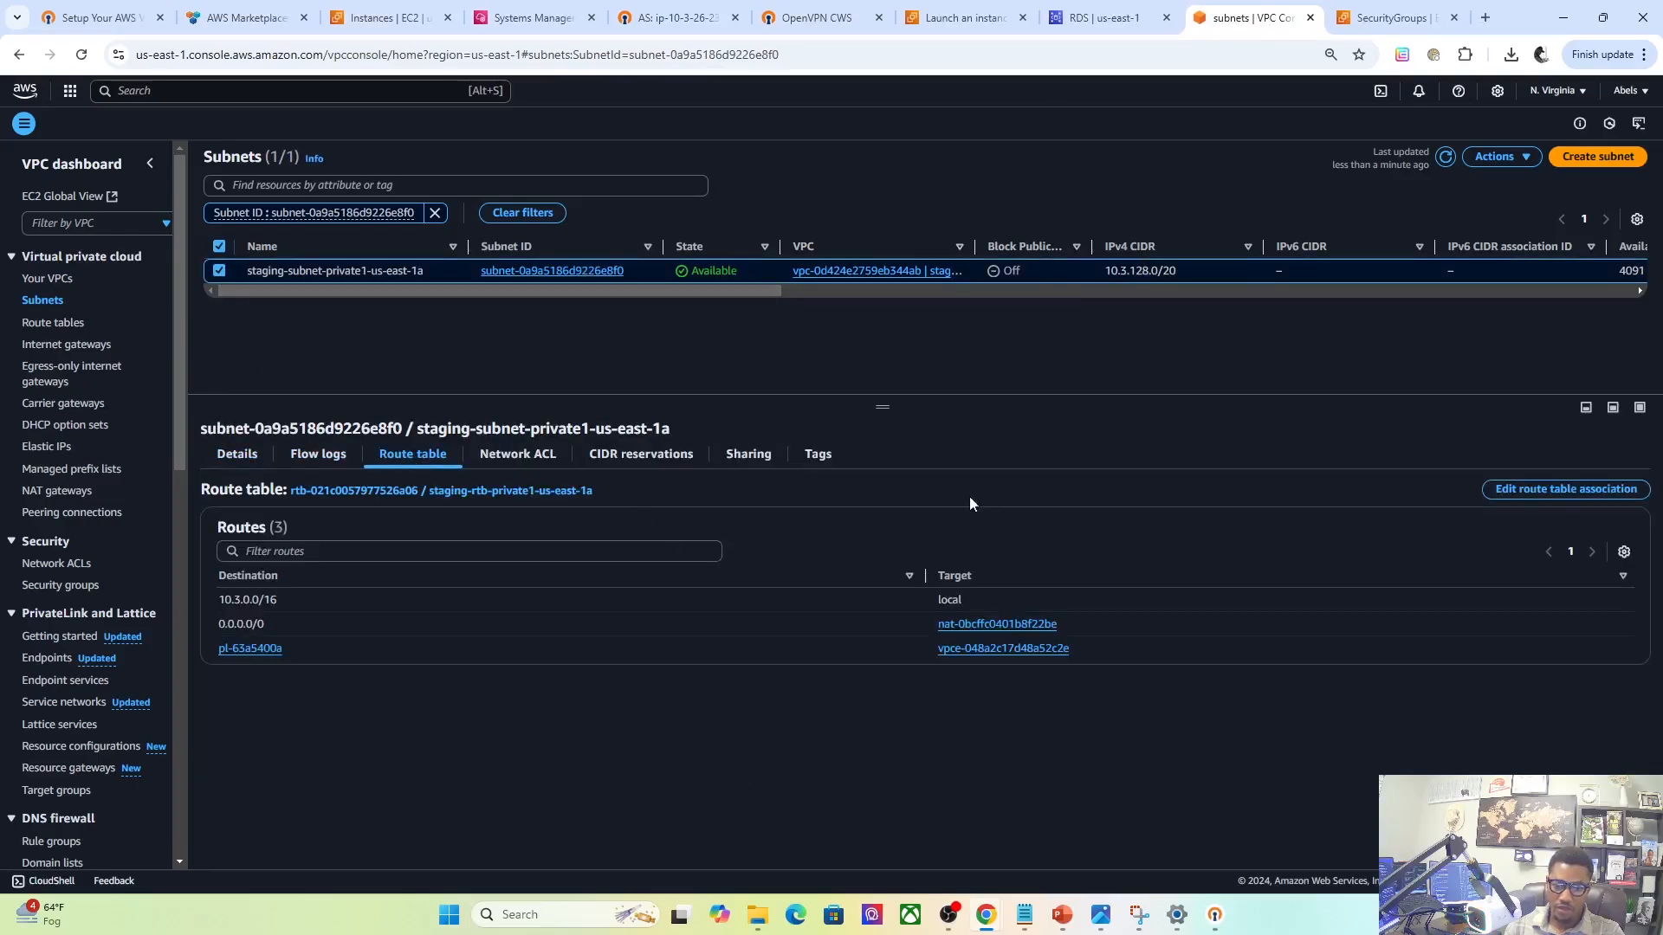
click(1311, 18)
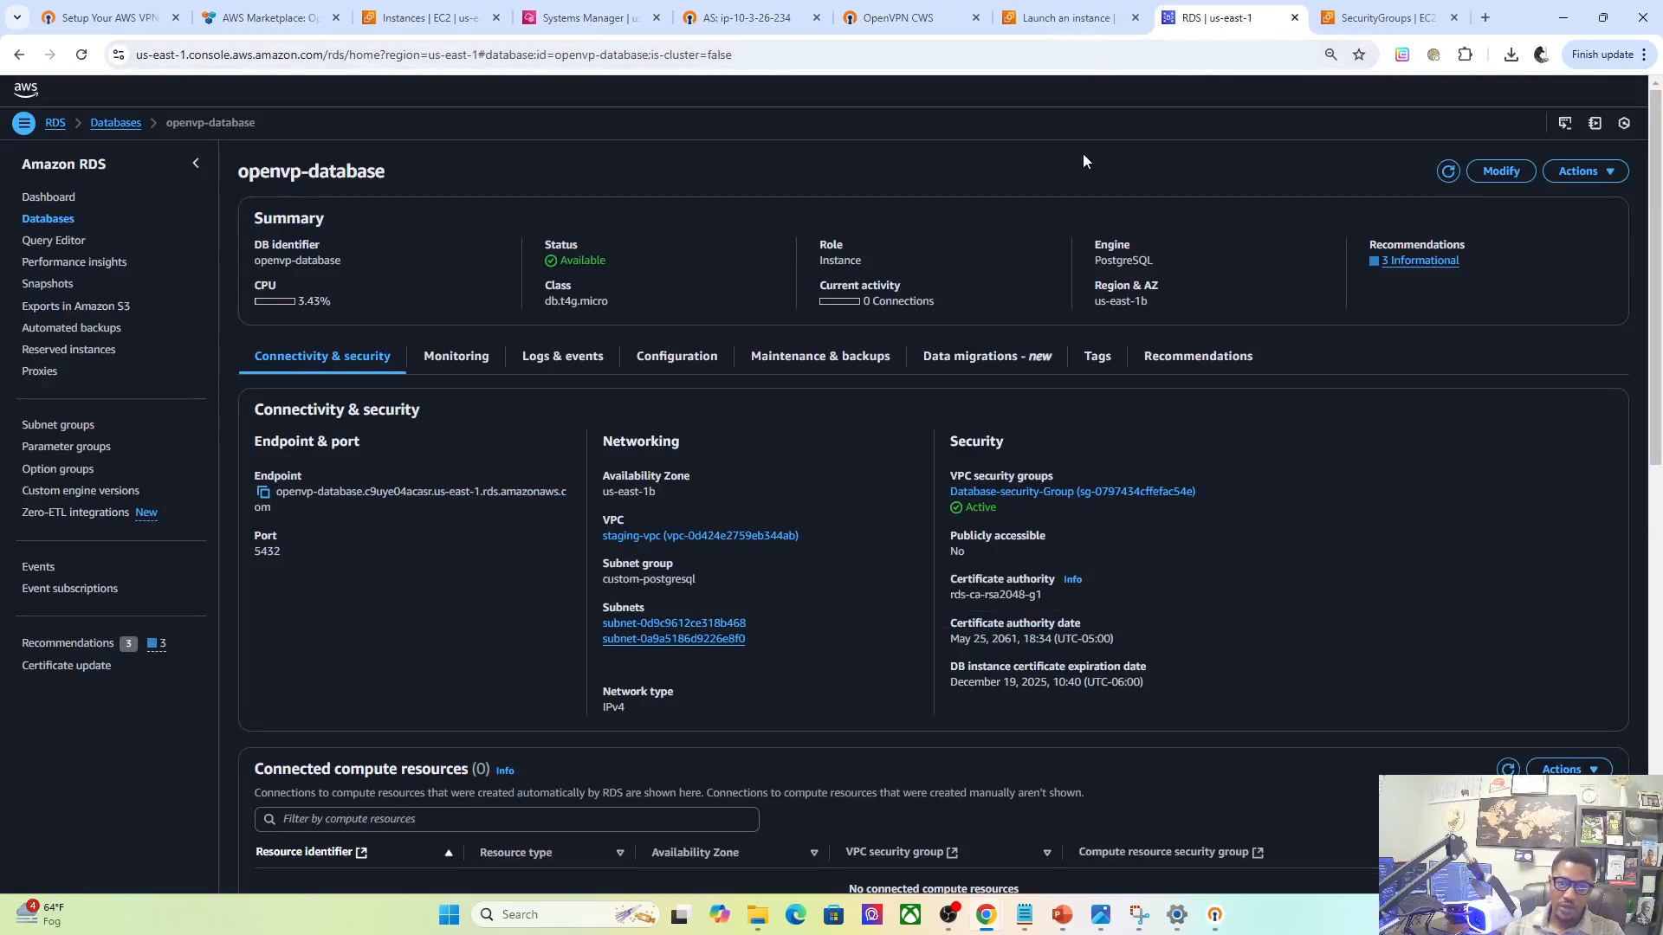
Open the database's Database-security-Group in a new tab and start editing its inbound rules
right_click(1038, 500)
click(1102, 518)
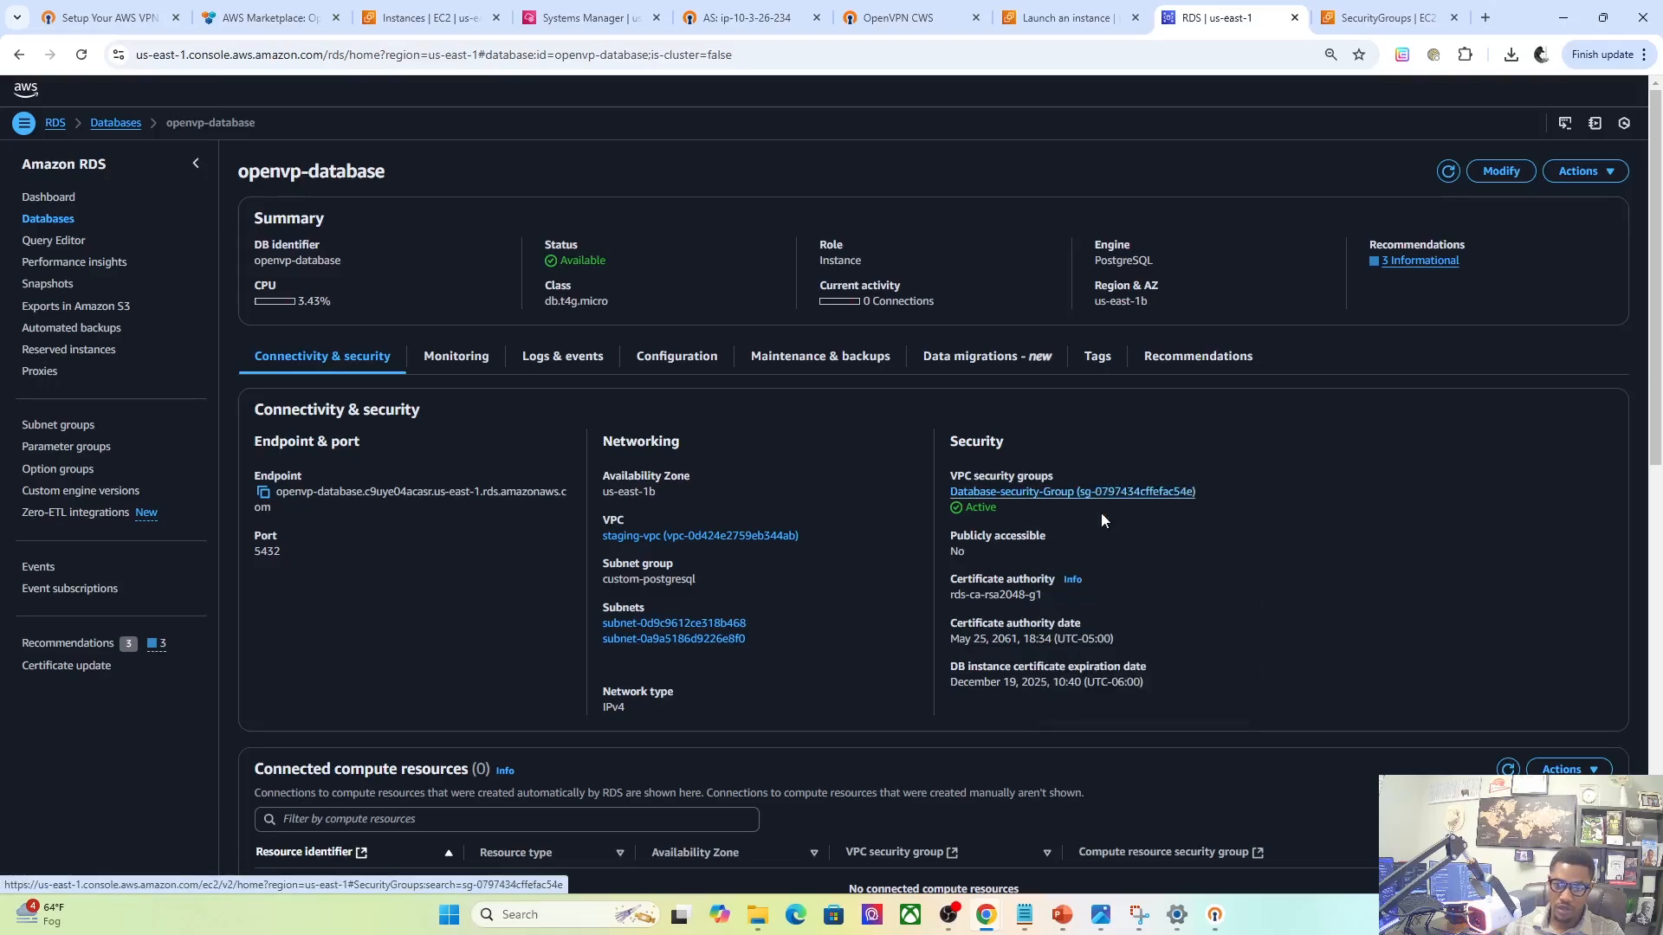
click(1234, 11)
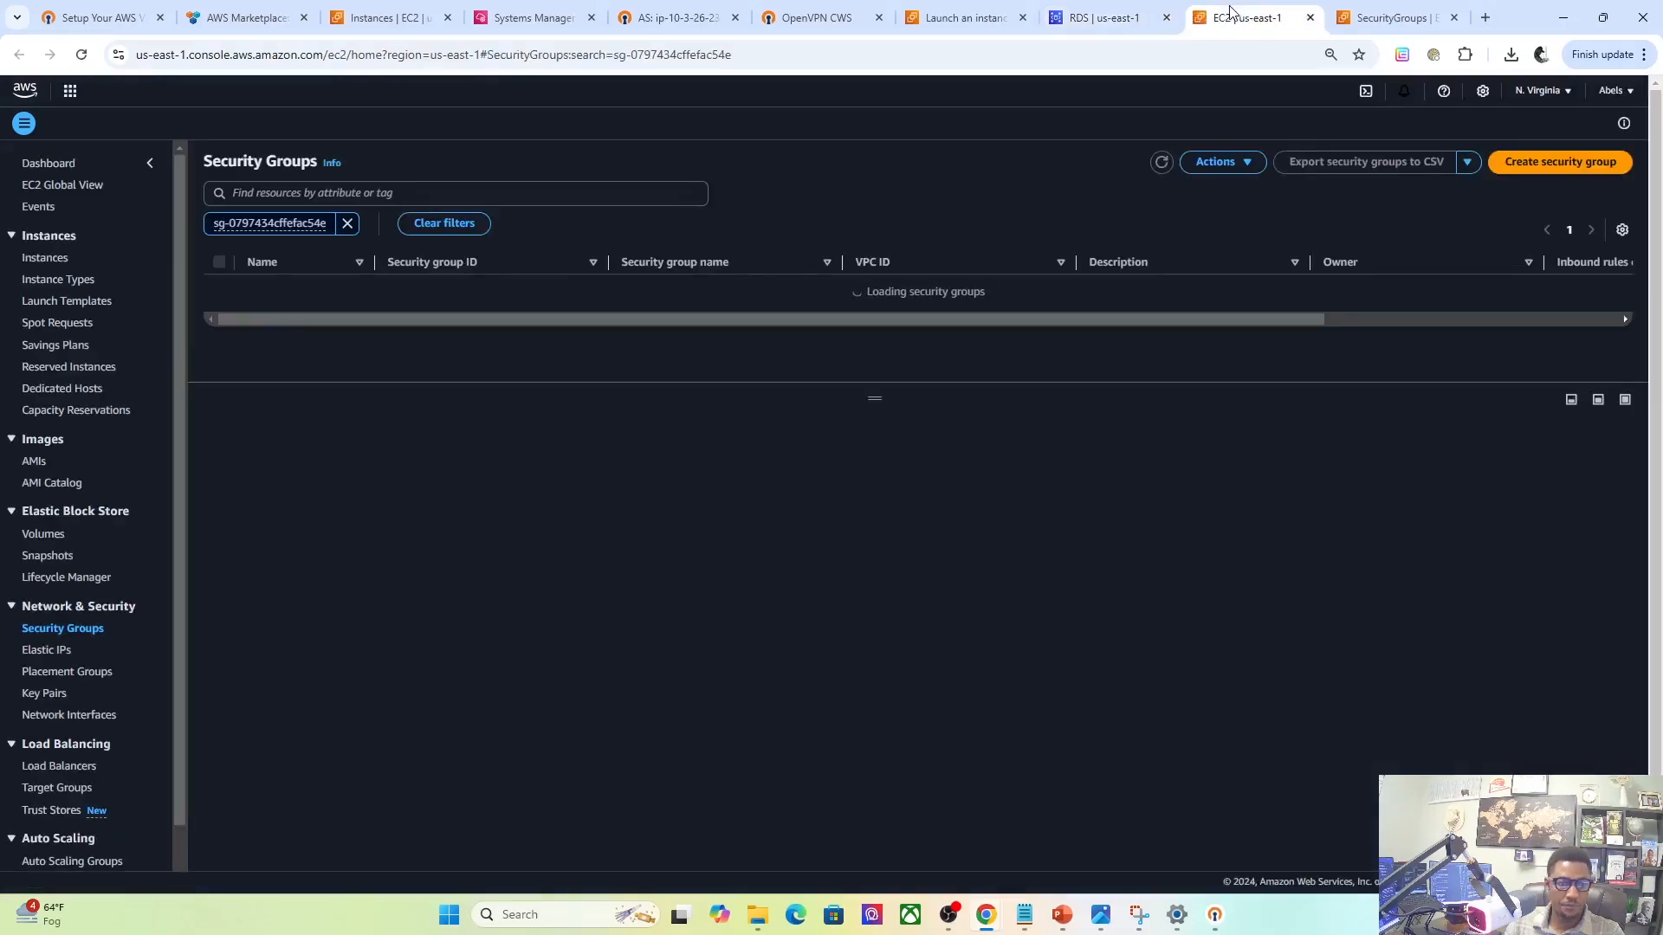
click(219, 286)
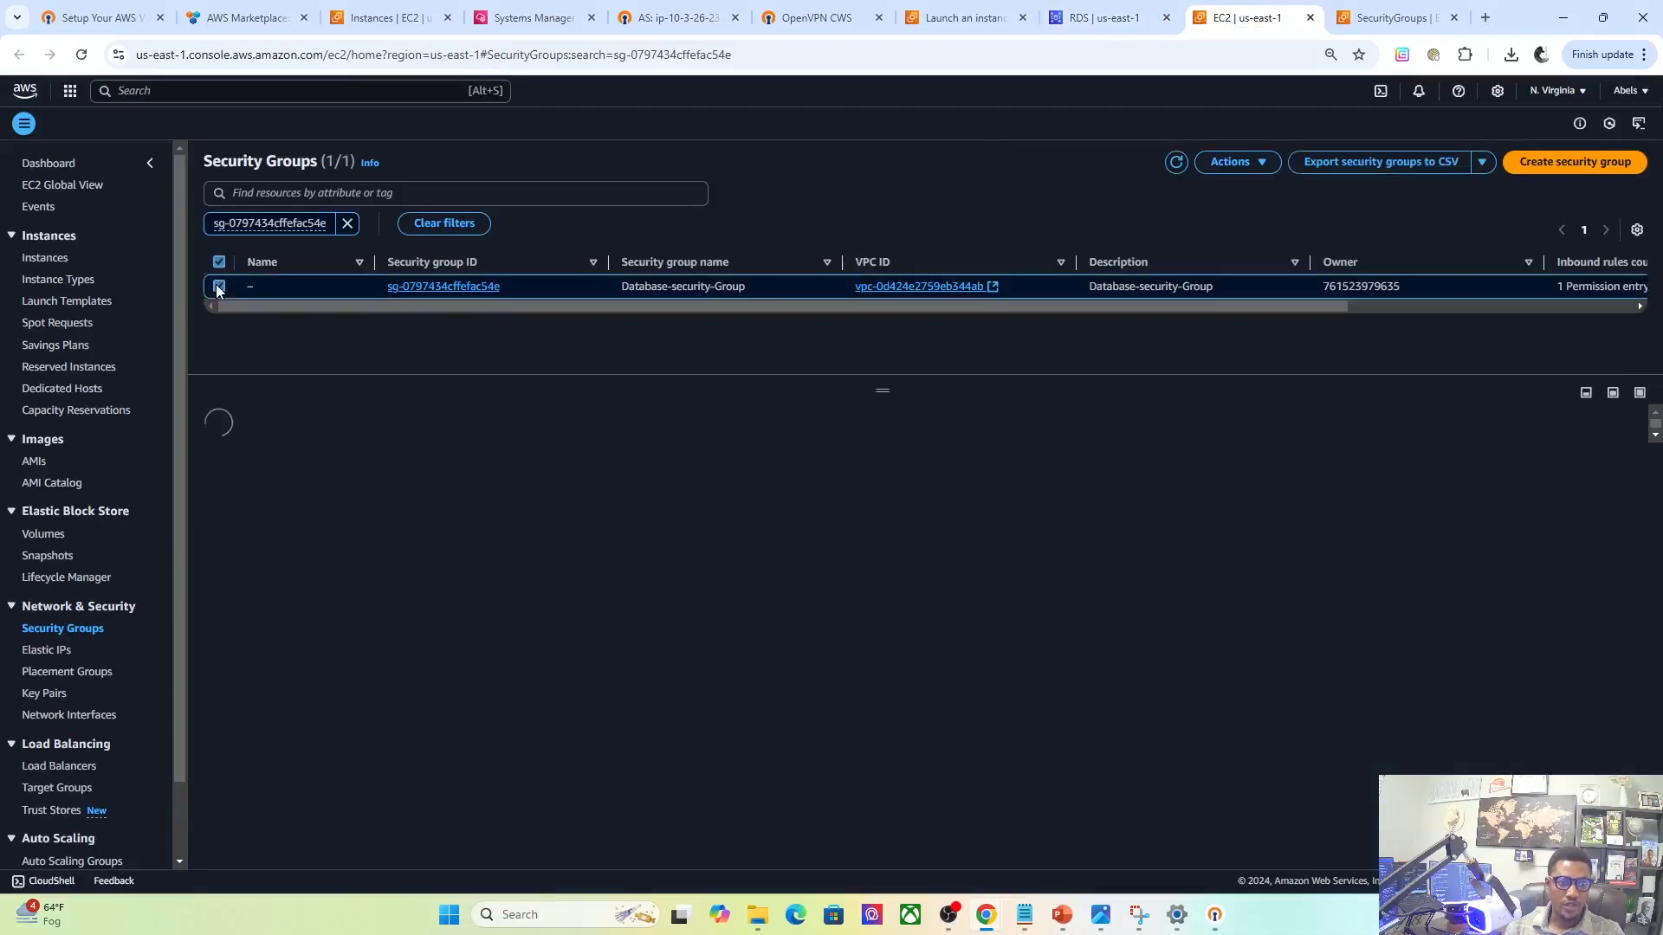
click(329, 466)
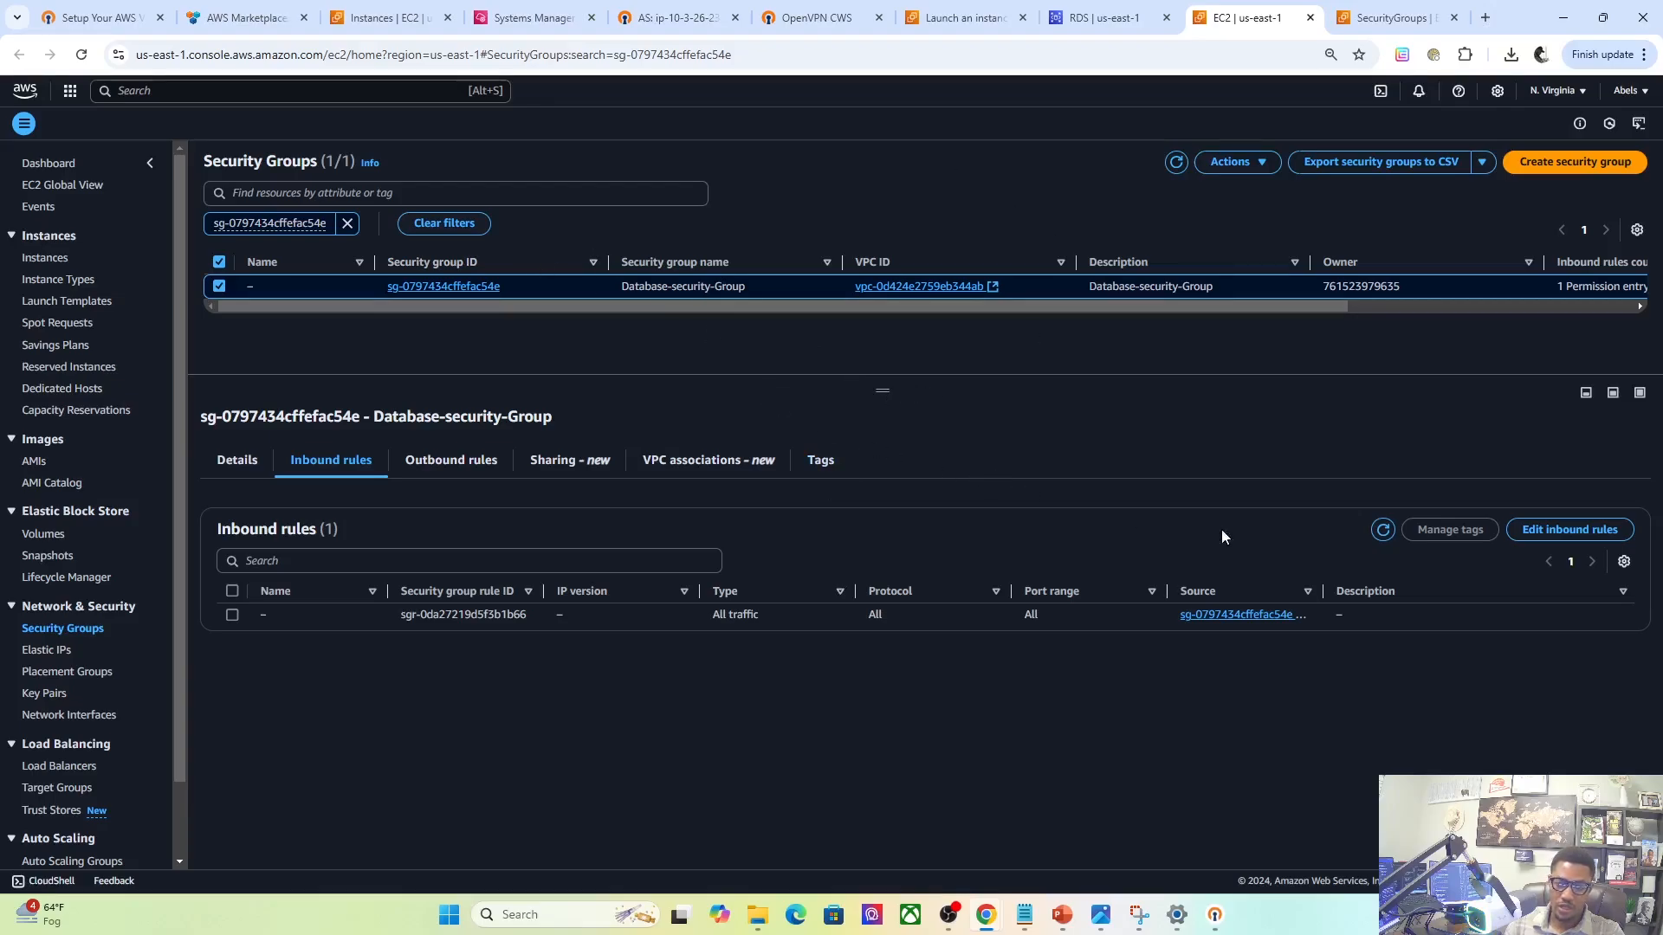
click(1569, 529)
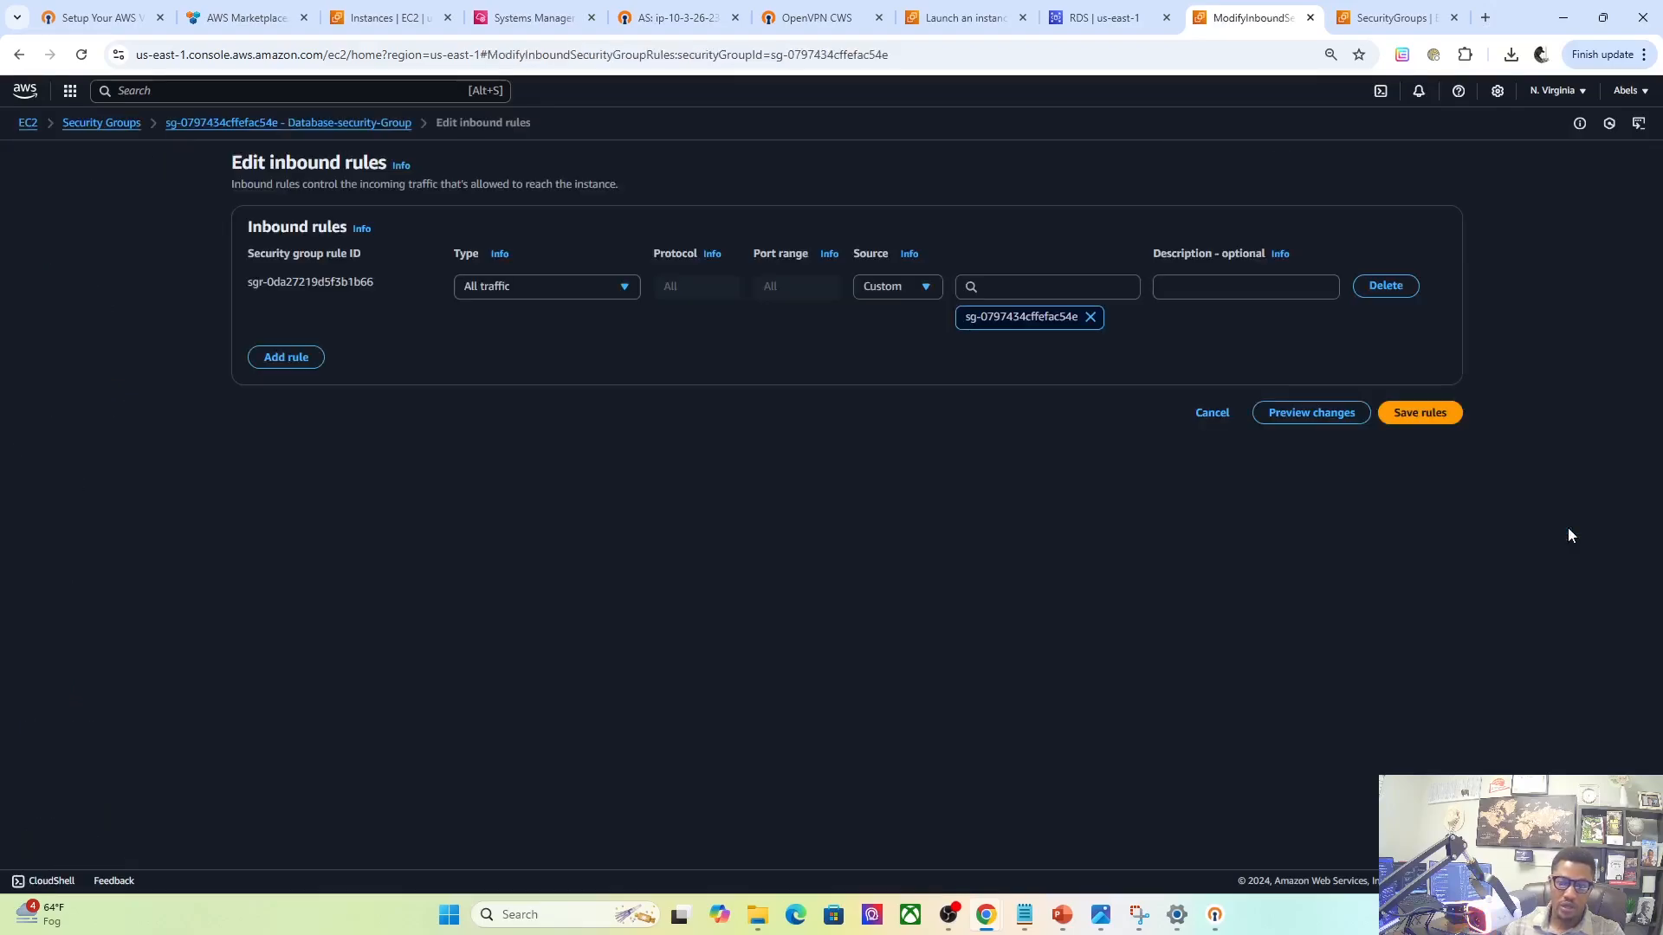
Add a new inbound rule of type PostgreSQL (TCP 5432), found by searching 'post'
click(284, 363)
click(539, 350)
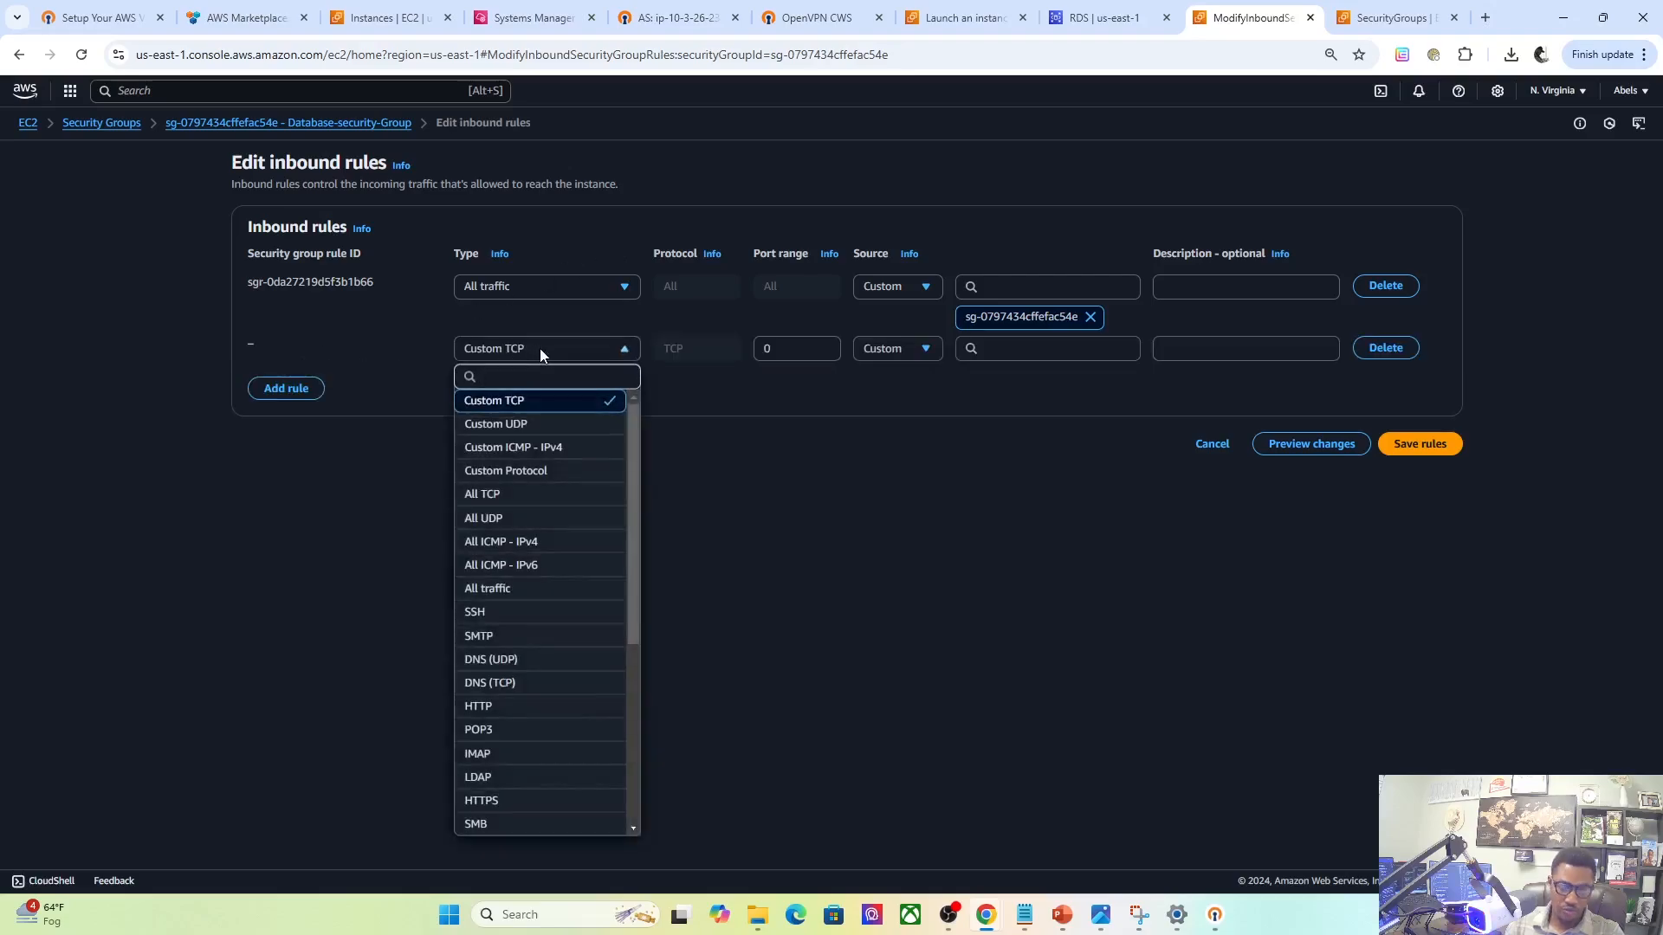
text(post)
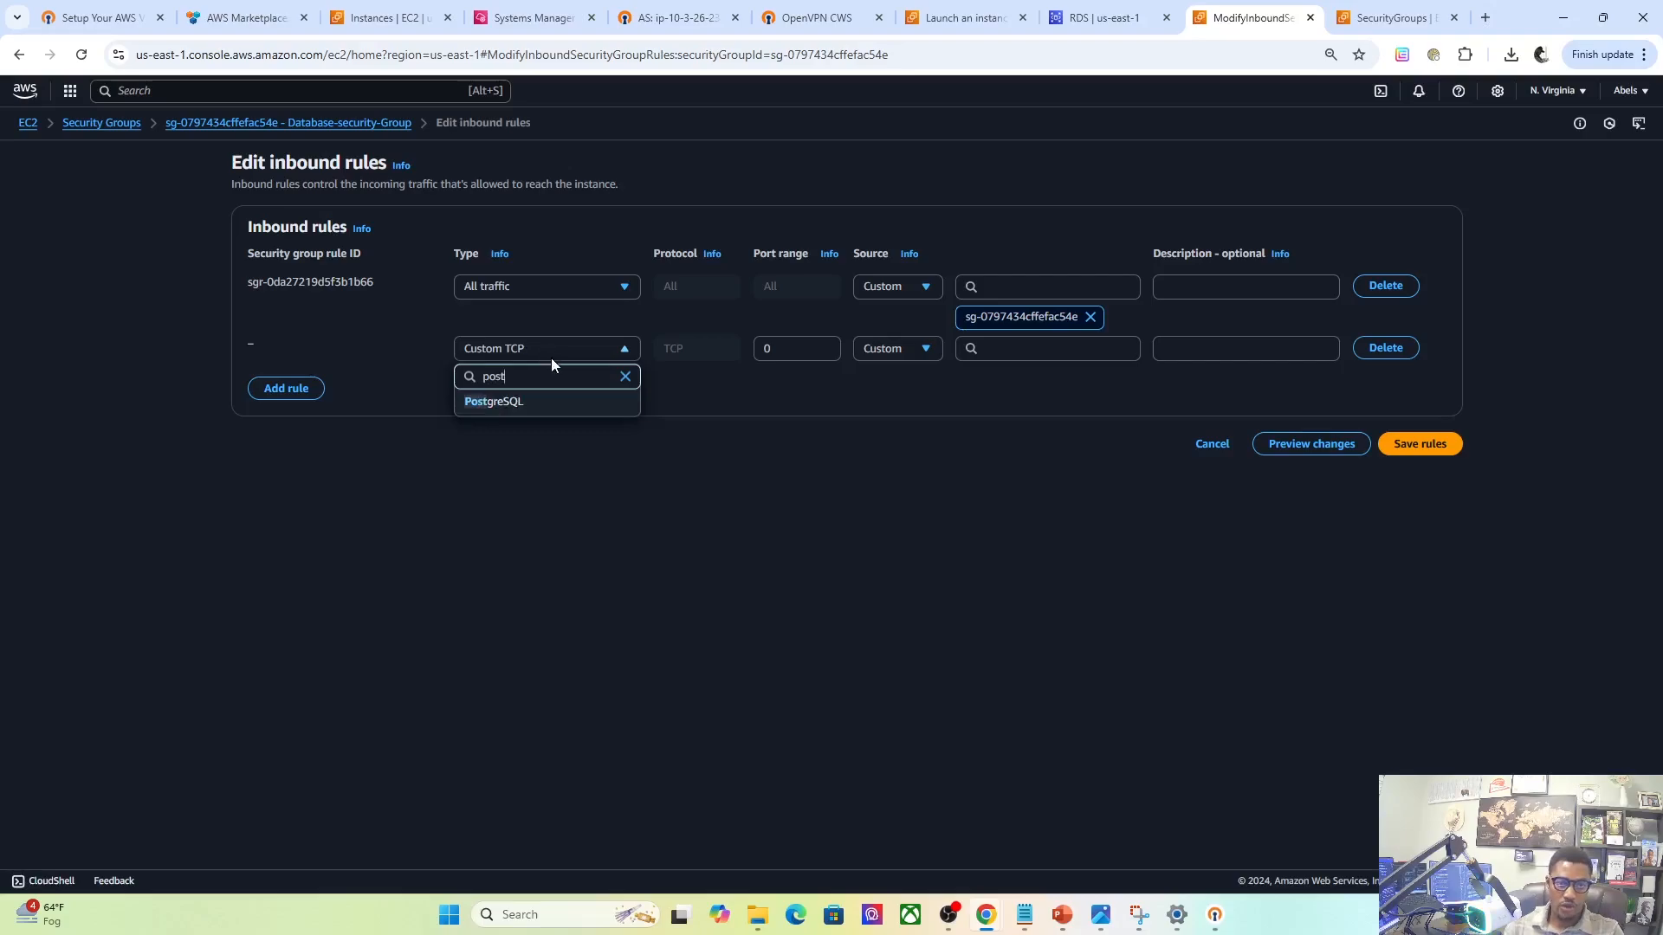
click(504, 406)
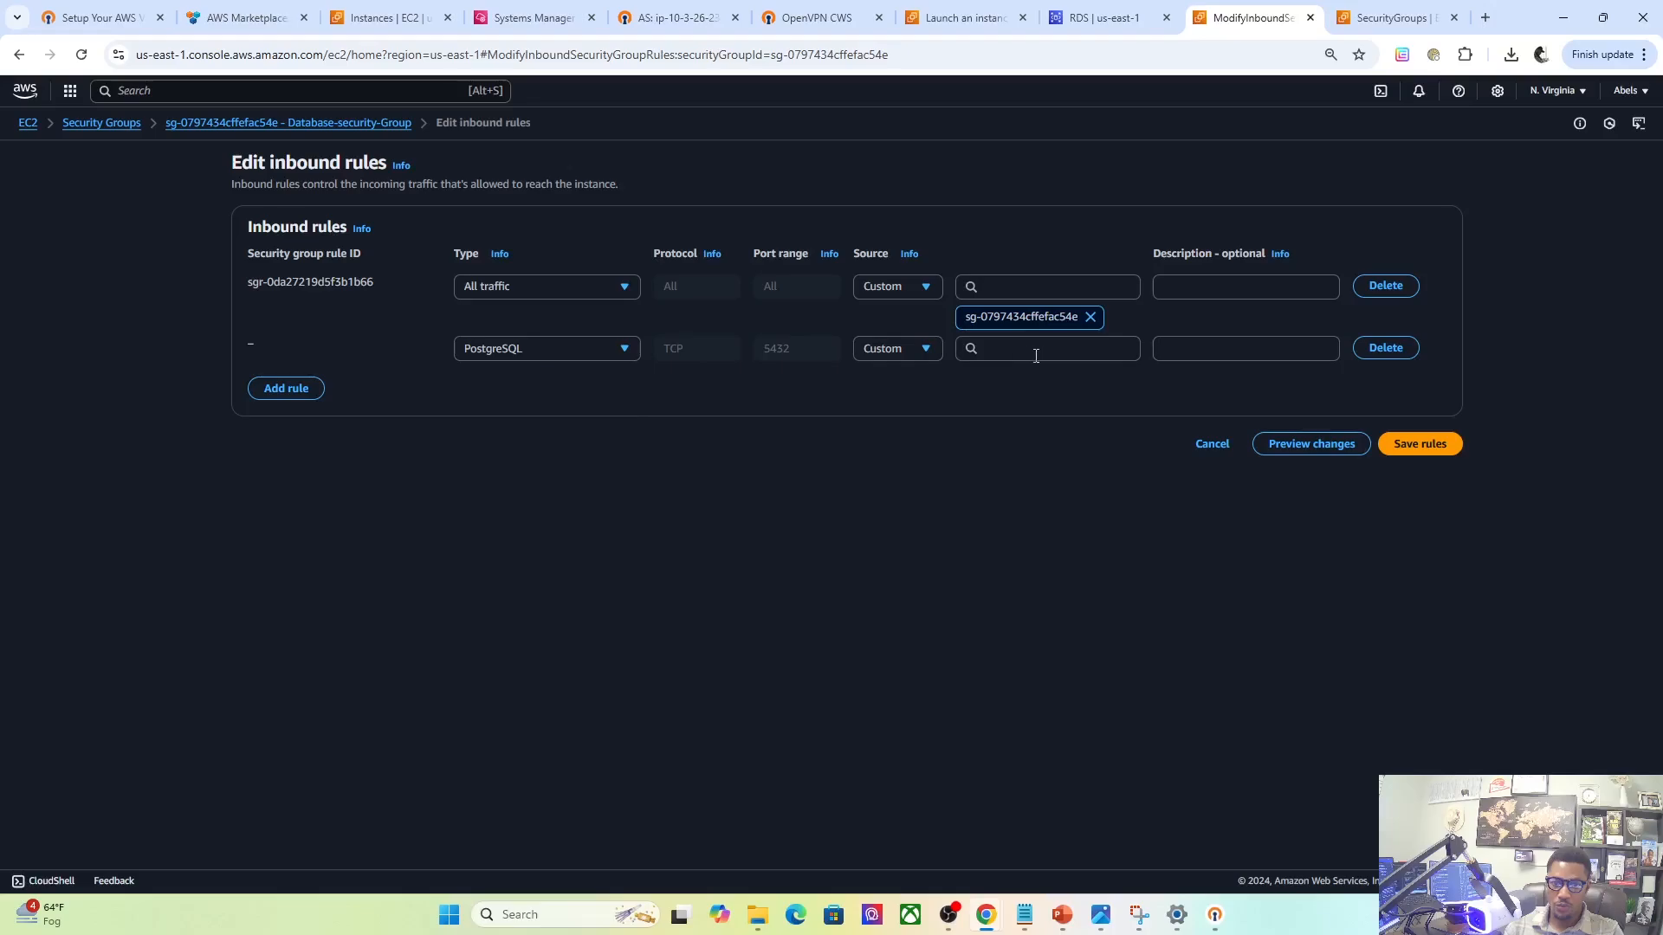
click(914, 24)
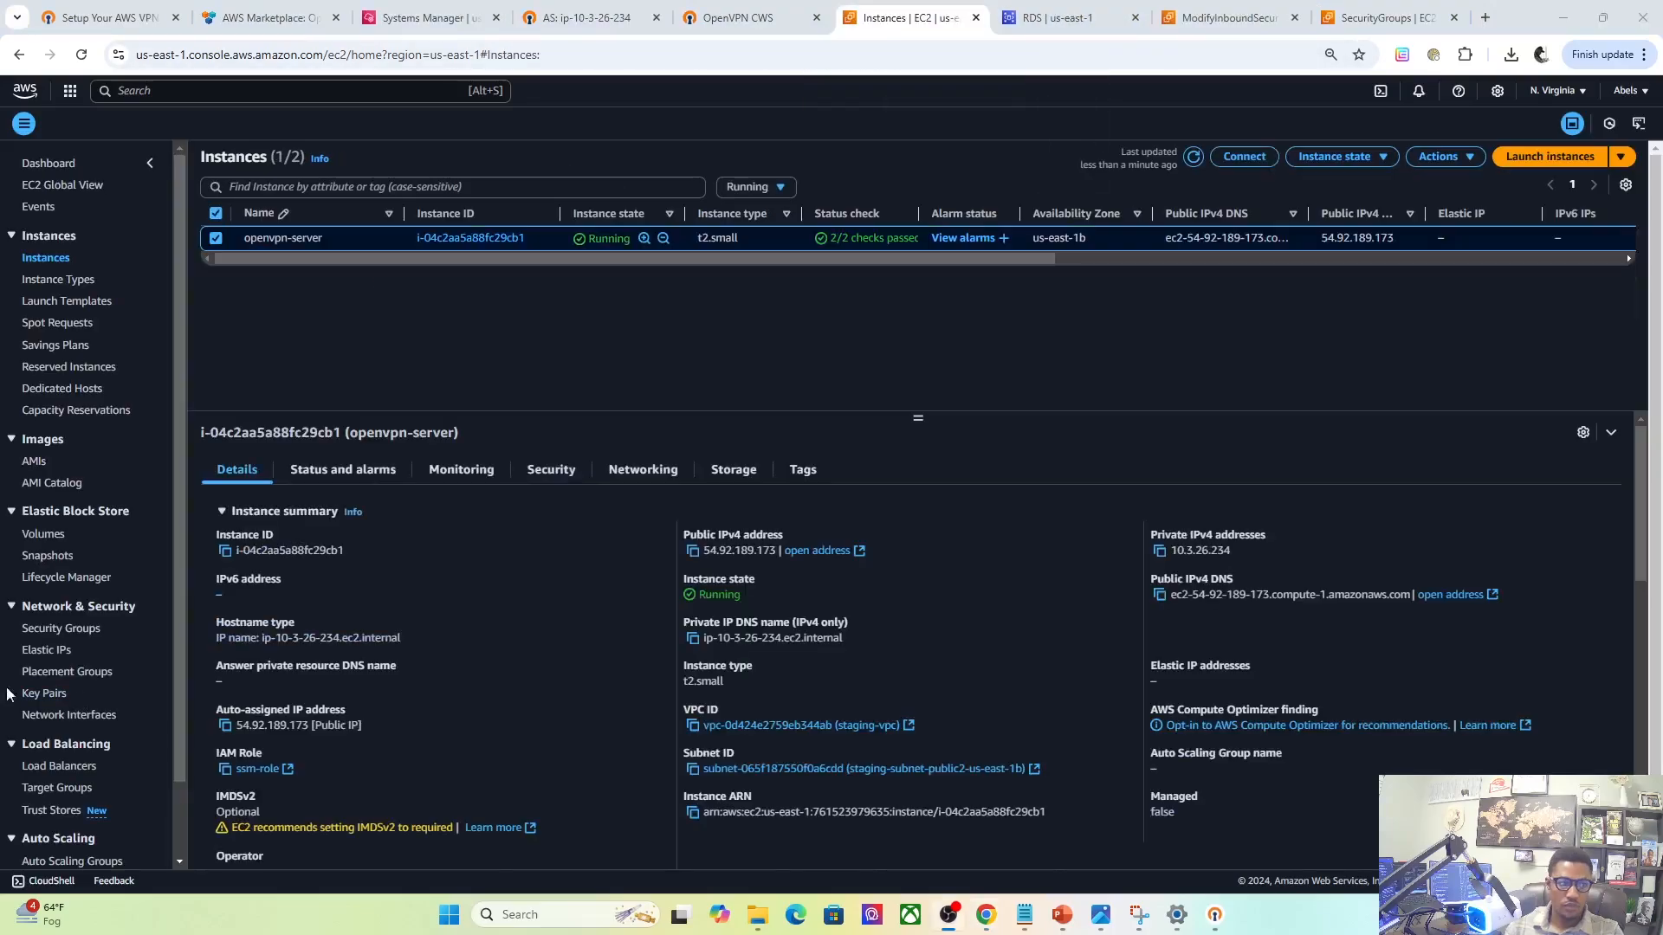
Copy openvpn-server's security group ID sg-0fd06801da2c815a4 from its Security details
click(549, 474)
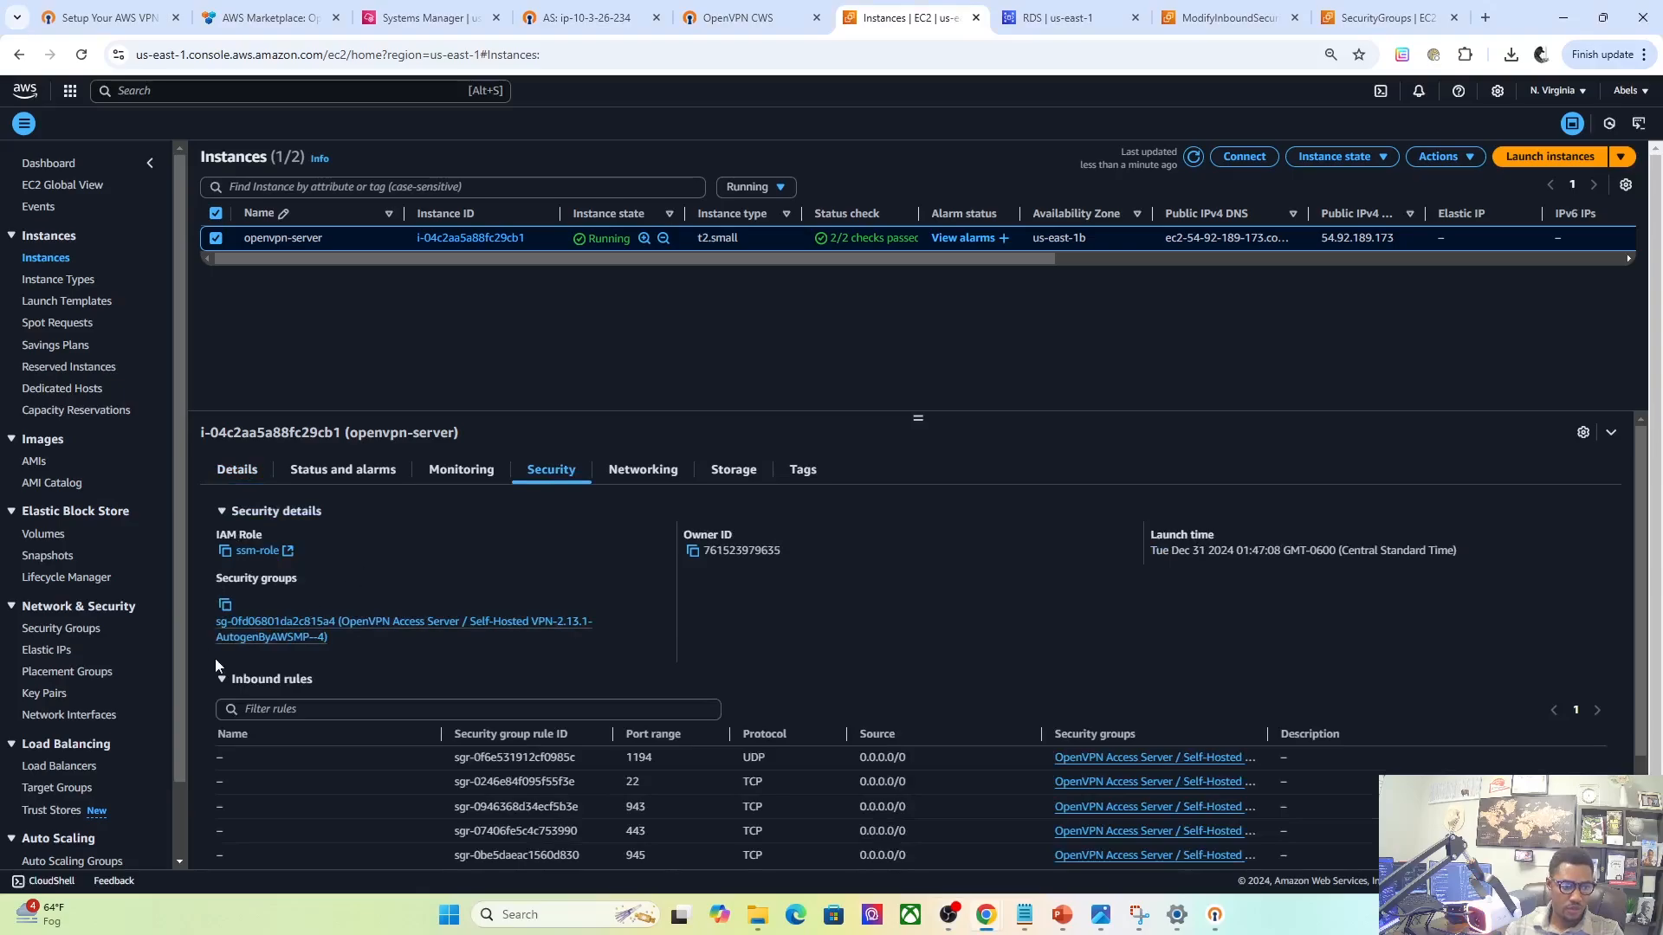
click(224, 606)
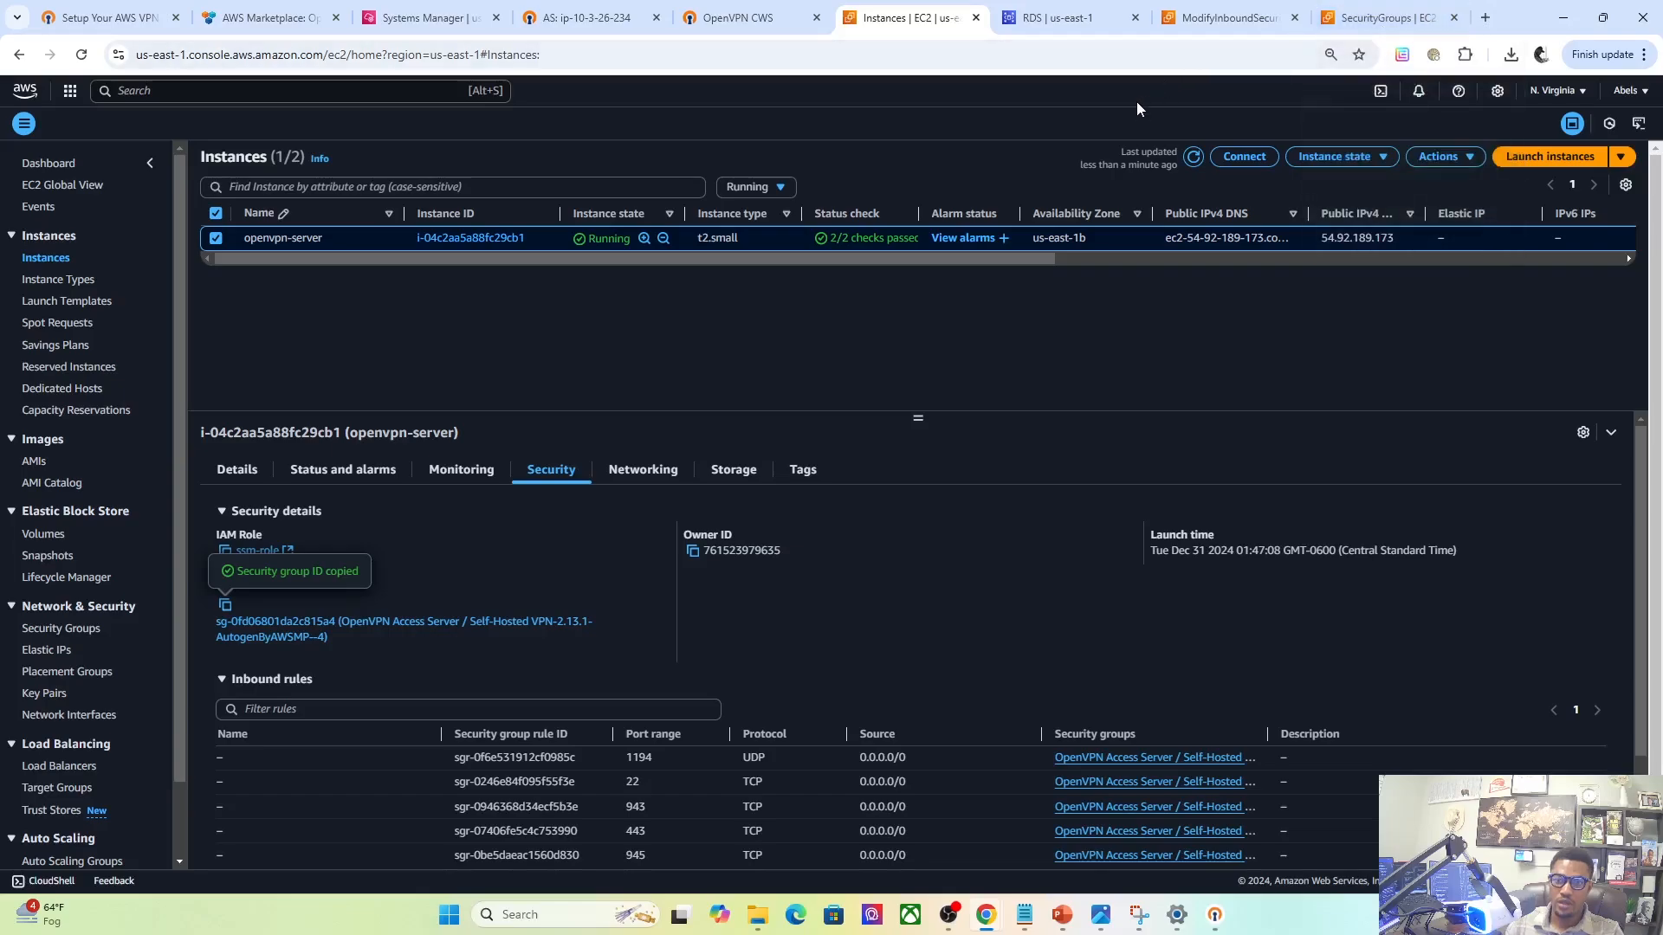
click(1363, 18)
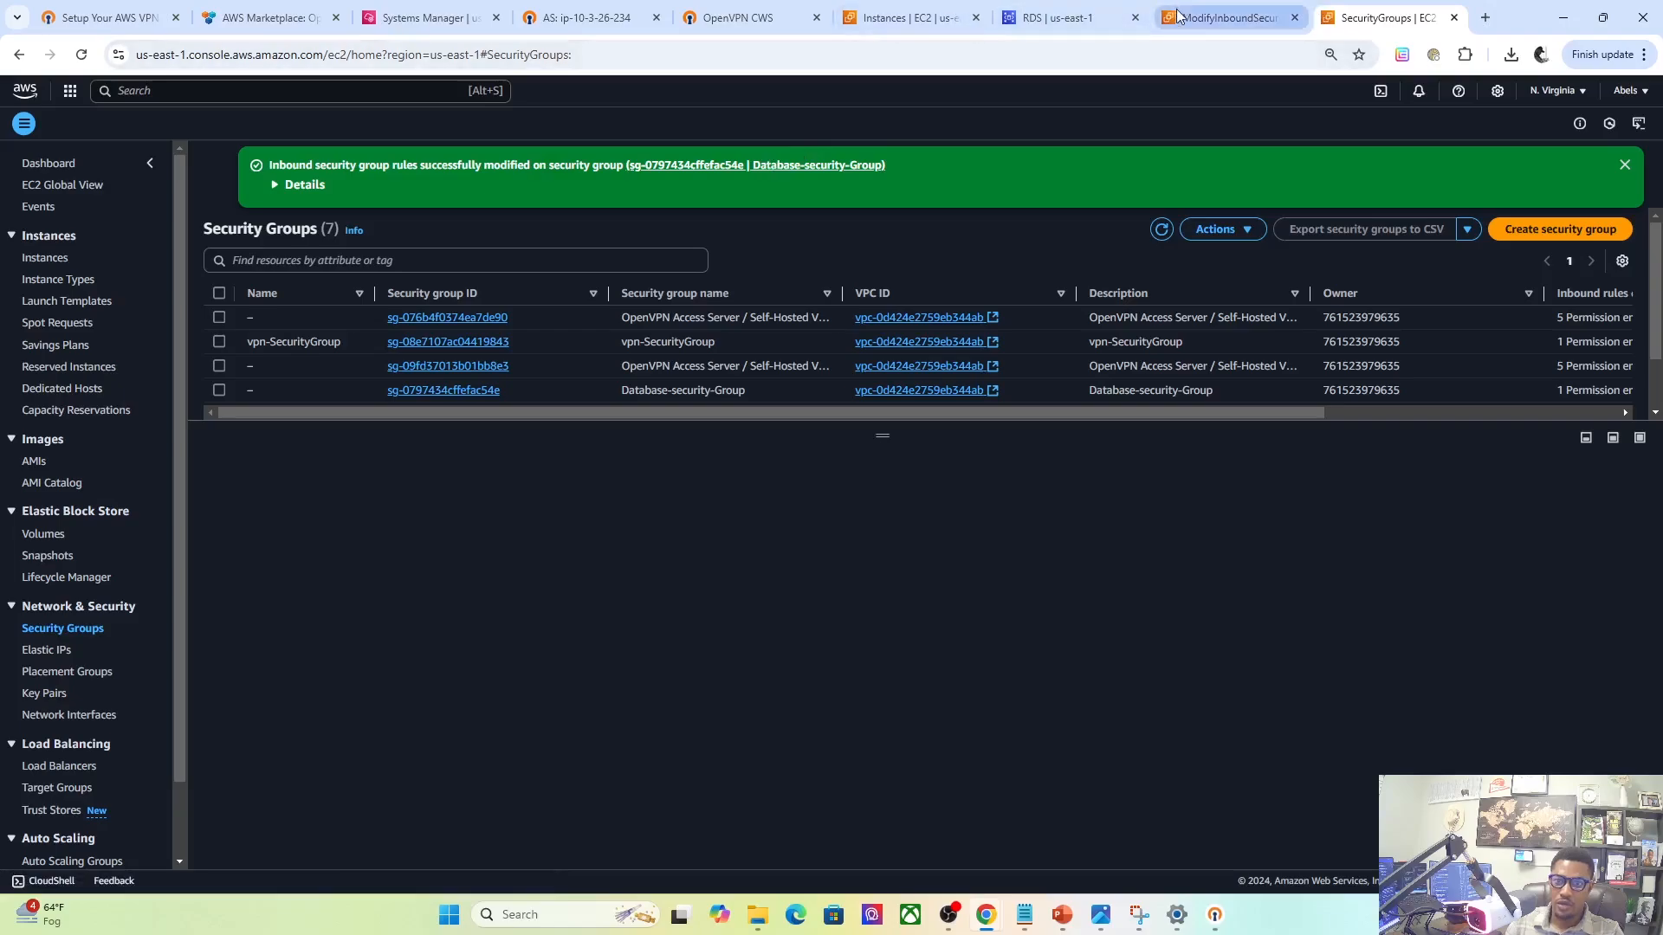
click(1229, 18)
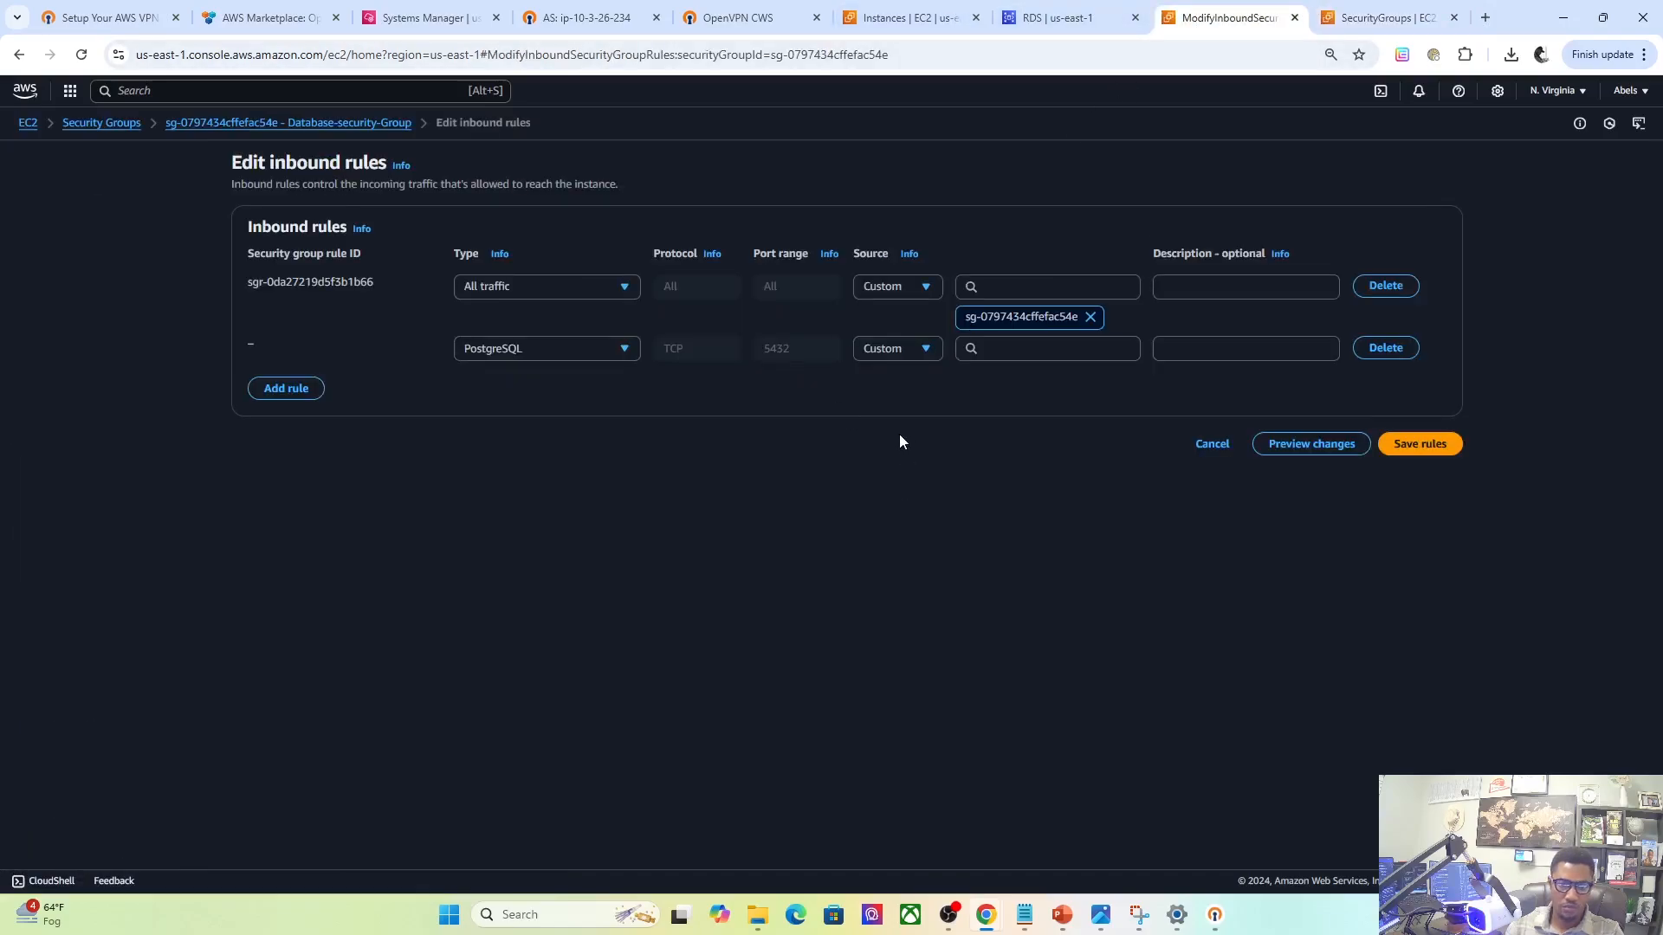
Paste sg-0fd06801da2c815a4 as the PostgreSQL rule's source and save the inbound rules
right_click(1010, 349)
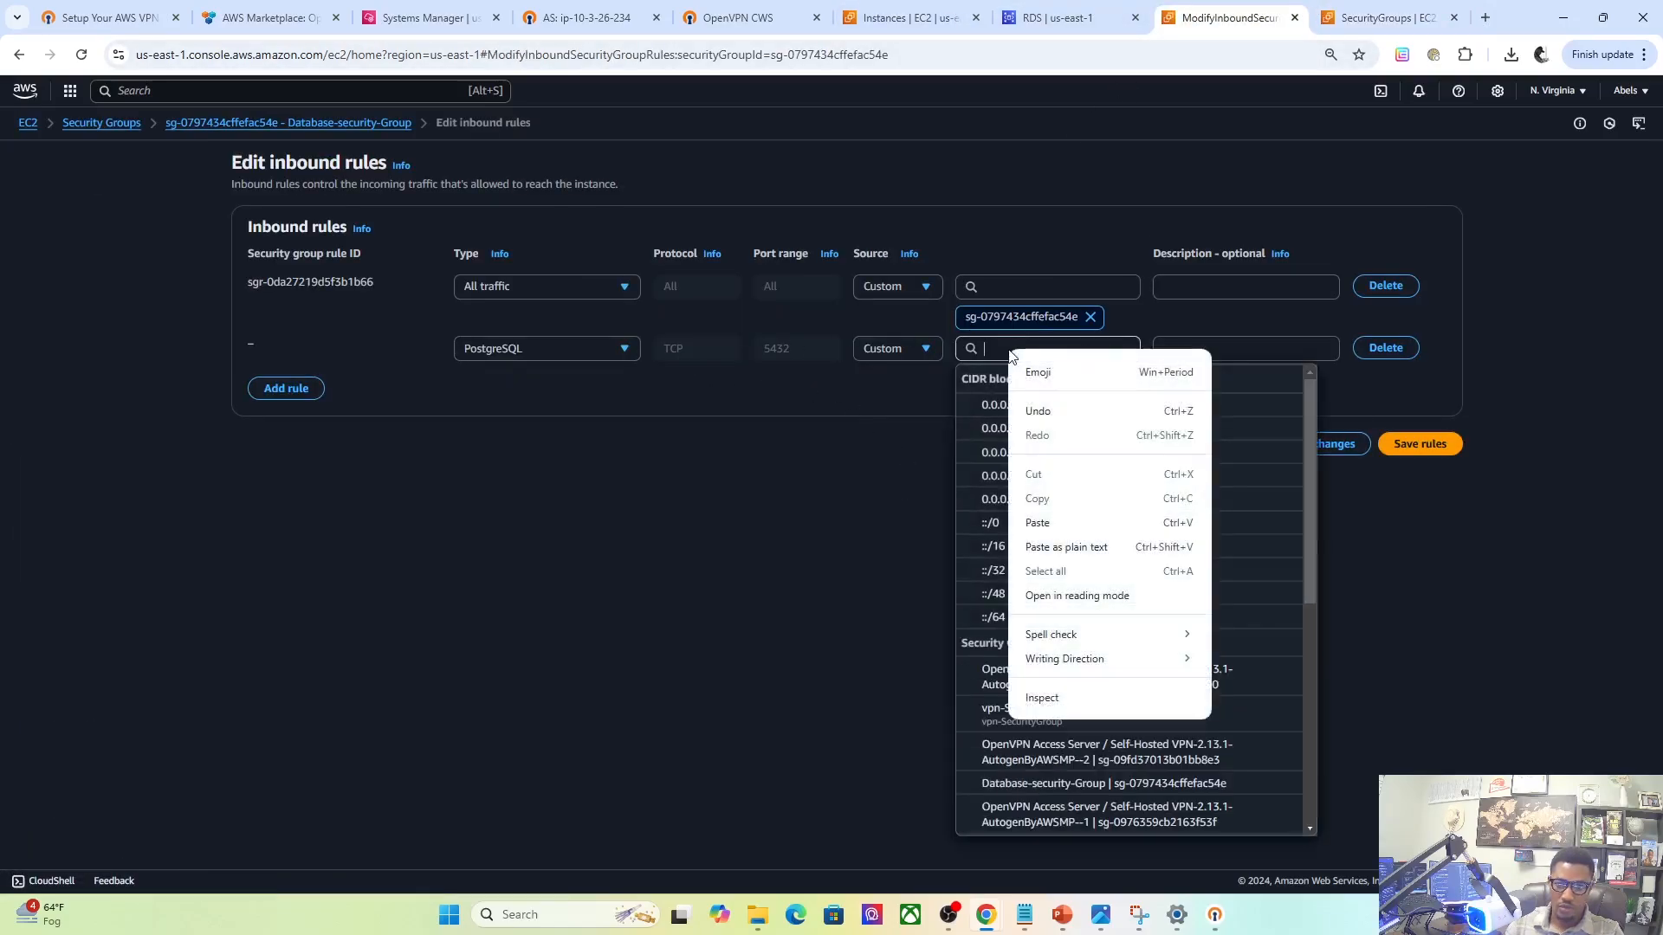
click(1057, 521)
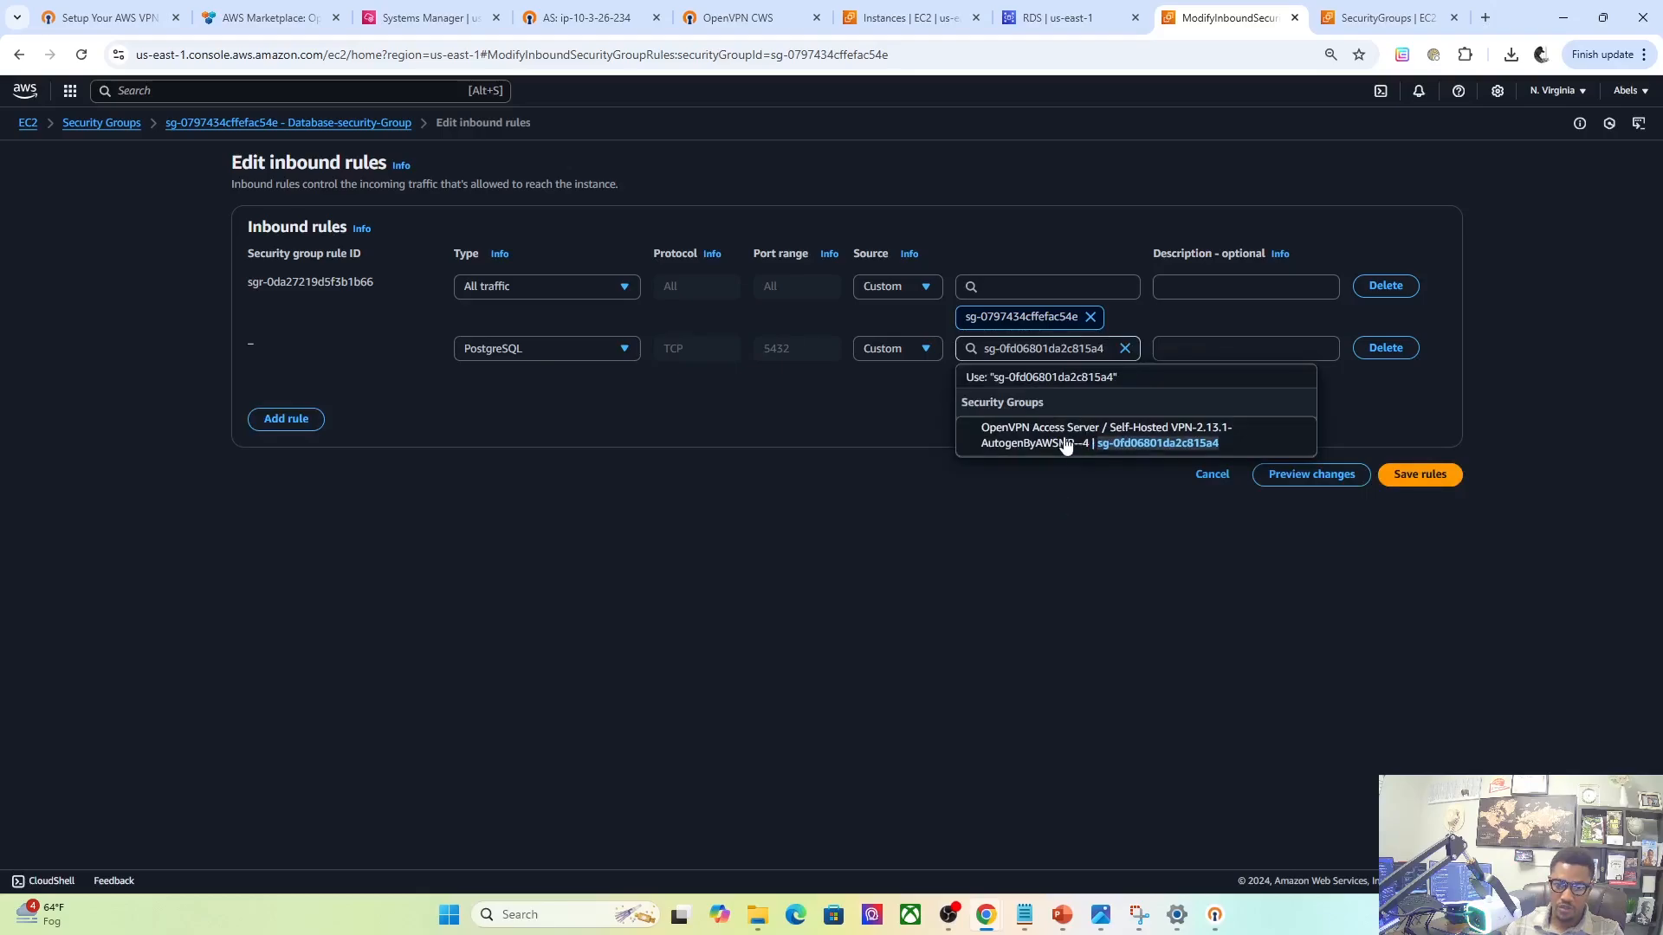
click(1036, 443)
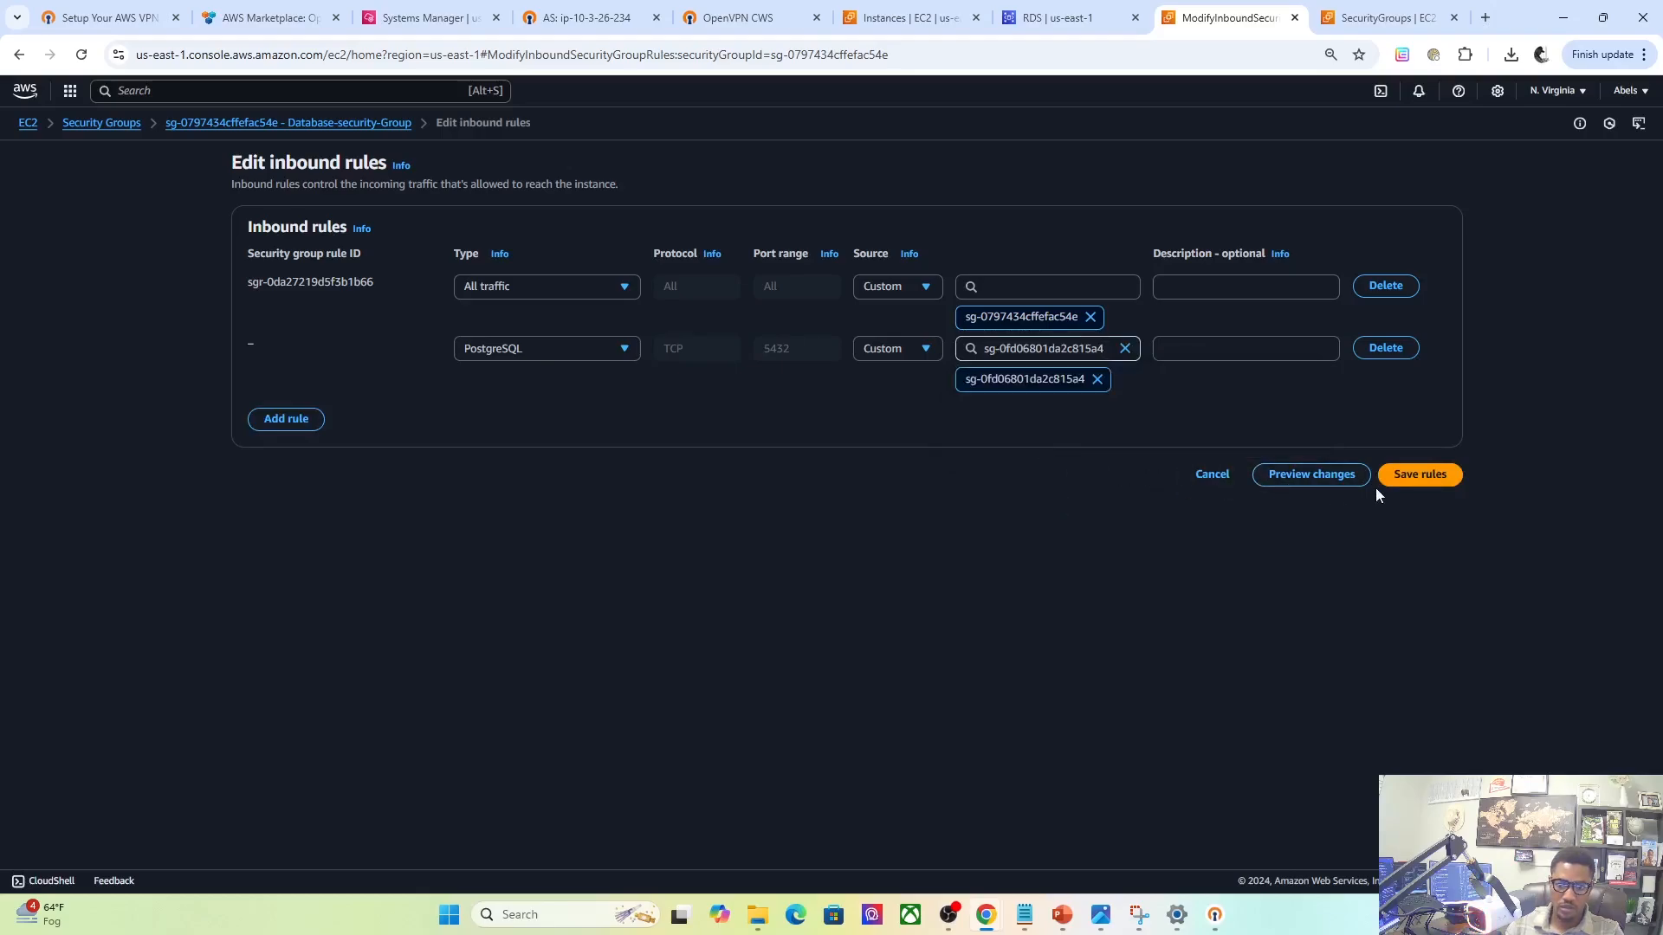
click(1414, 474)
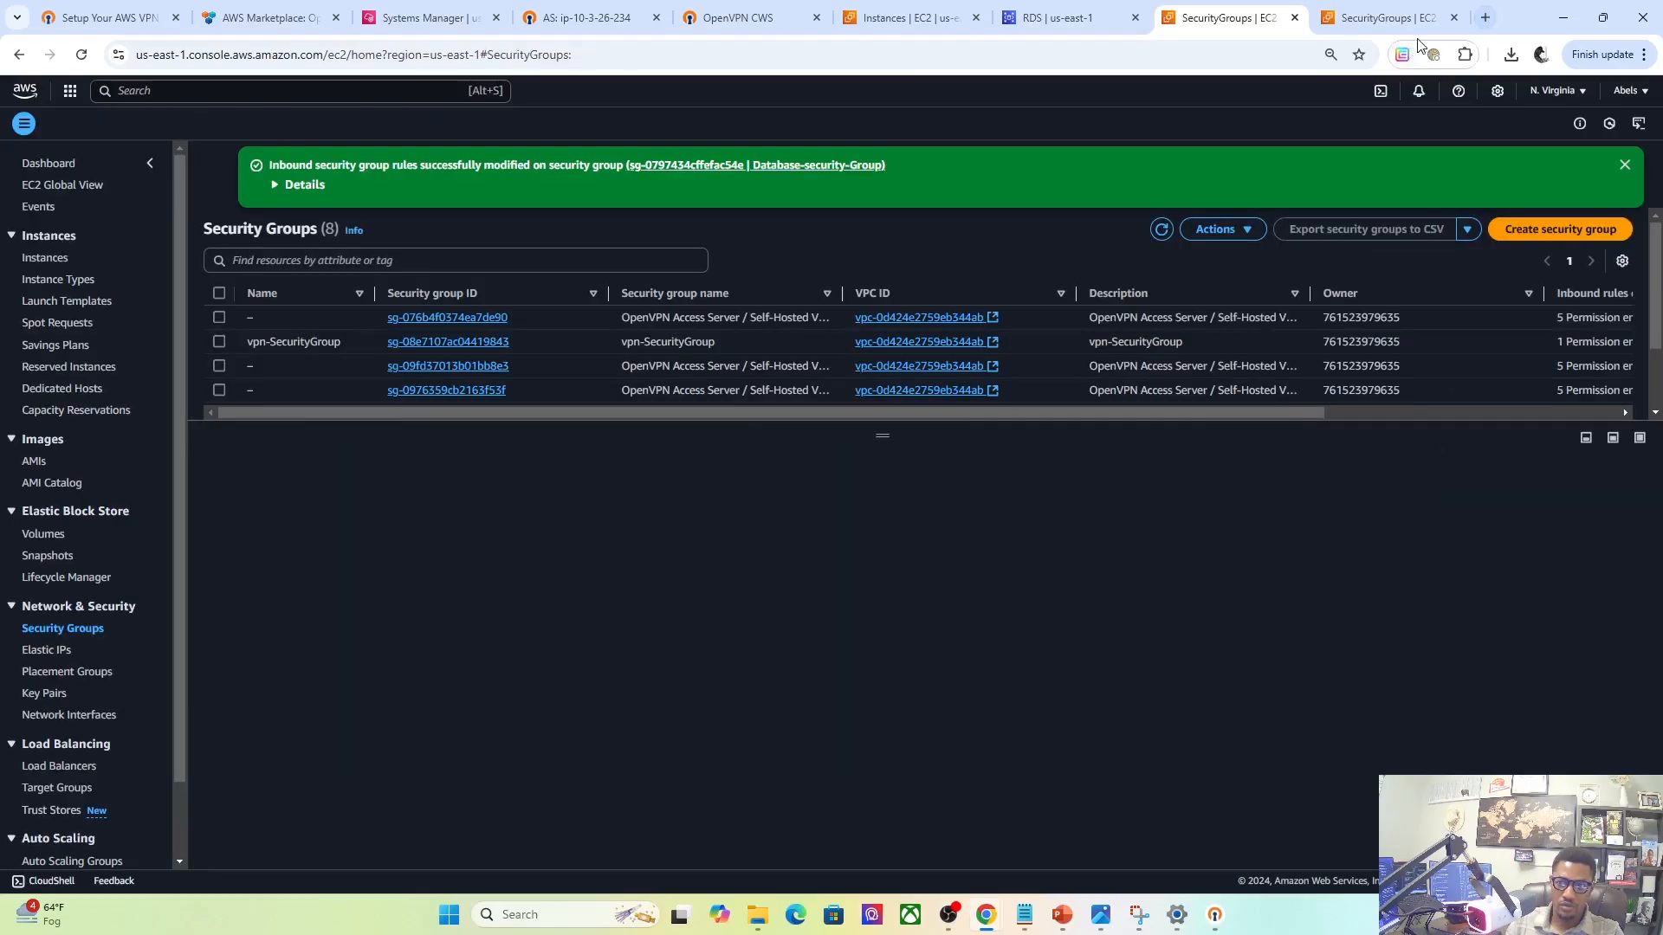
click(1454, 18)
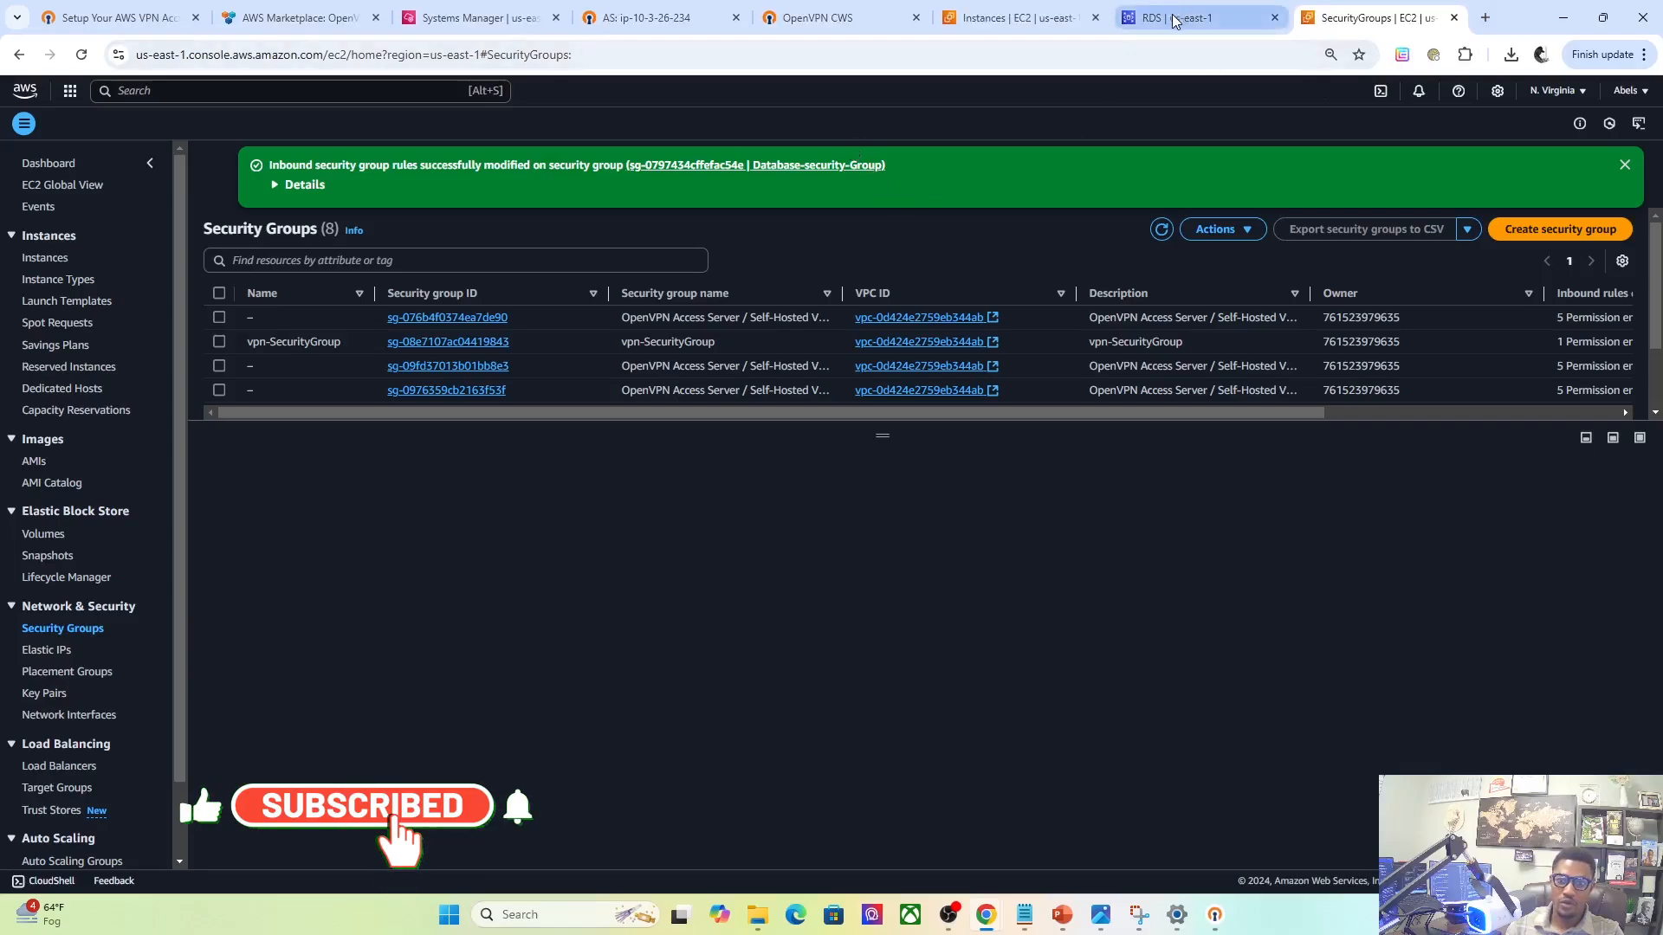
Filter to Database-security-Group and inspect its new PostgreSQL 5432 inbound rule
click(759, 171)
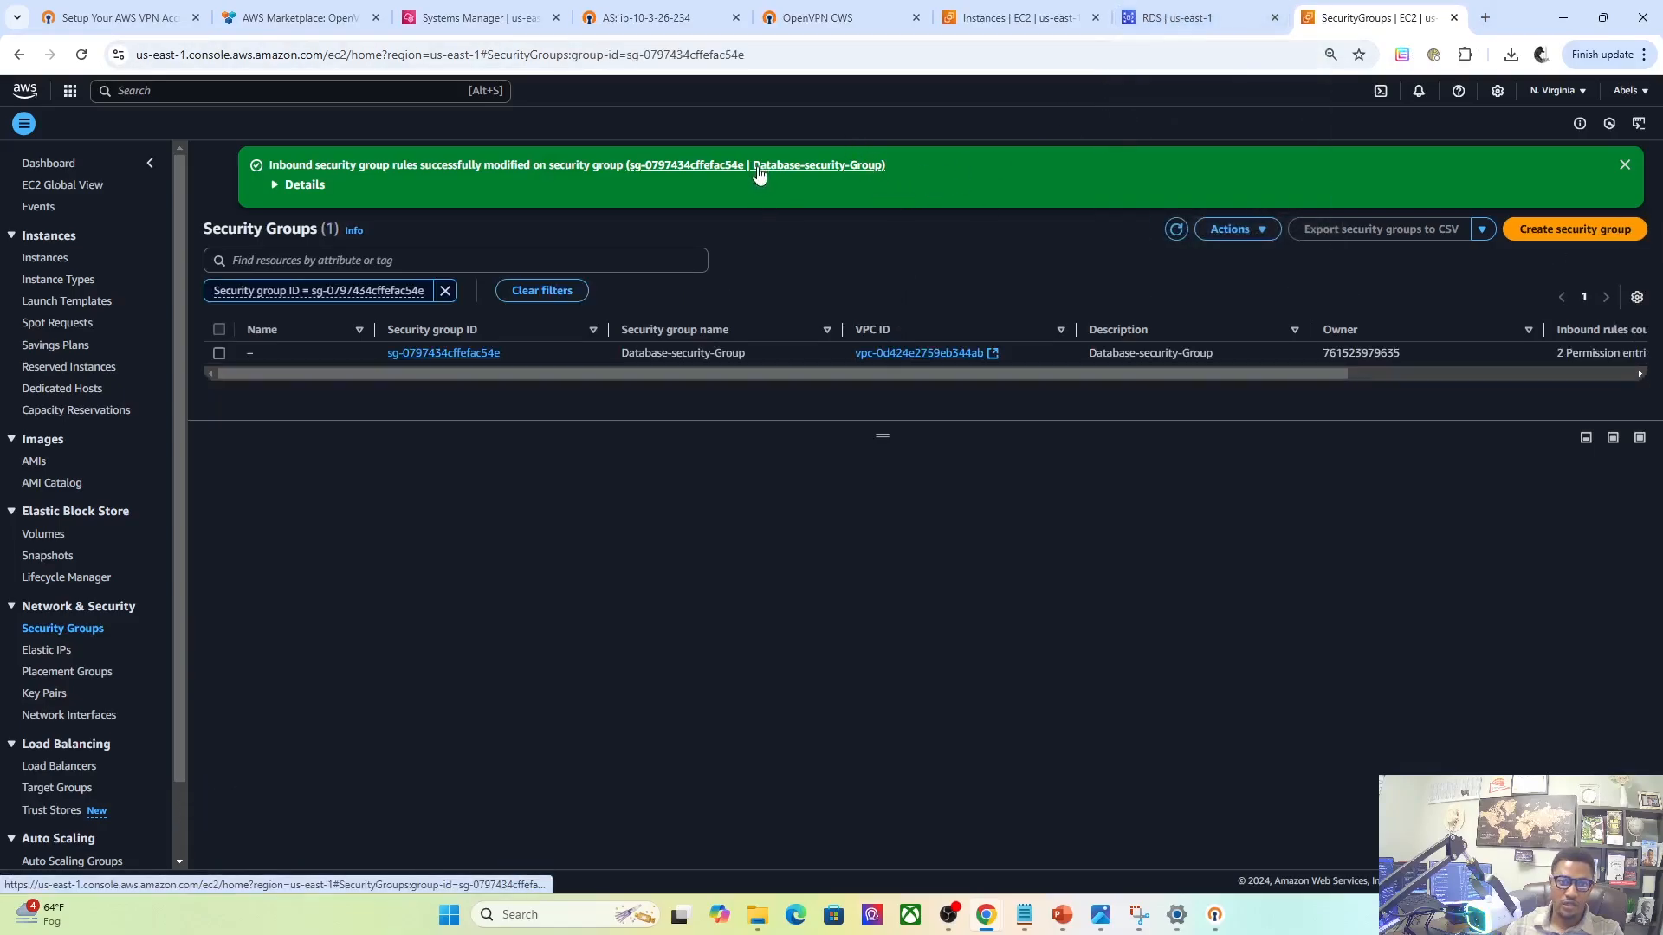
click(218, 354)
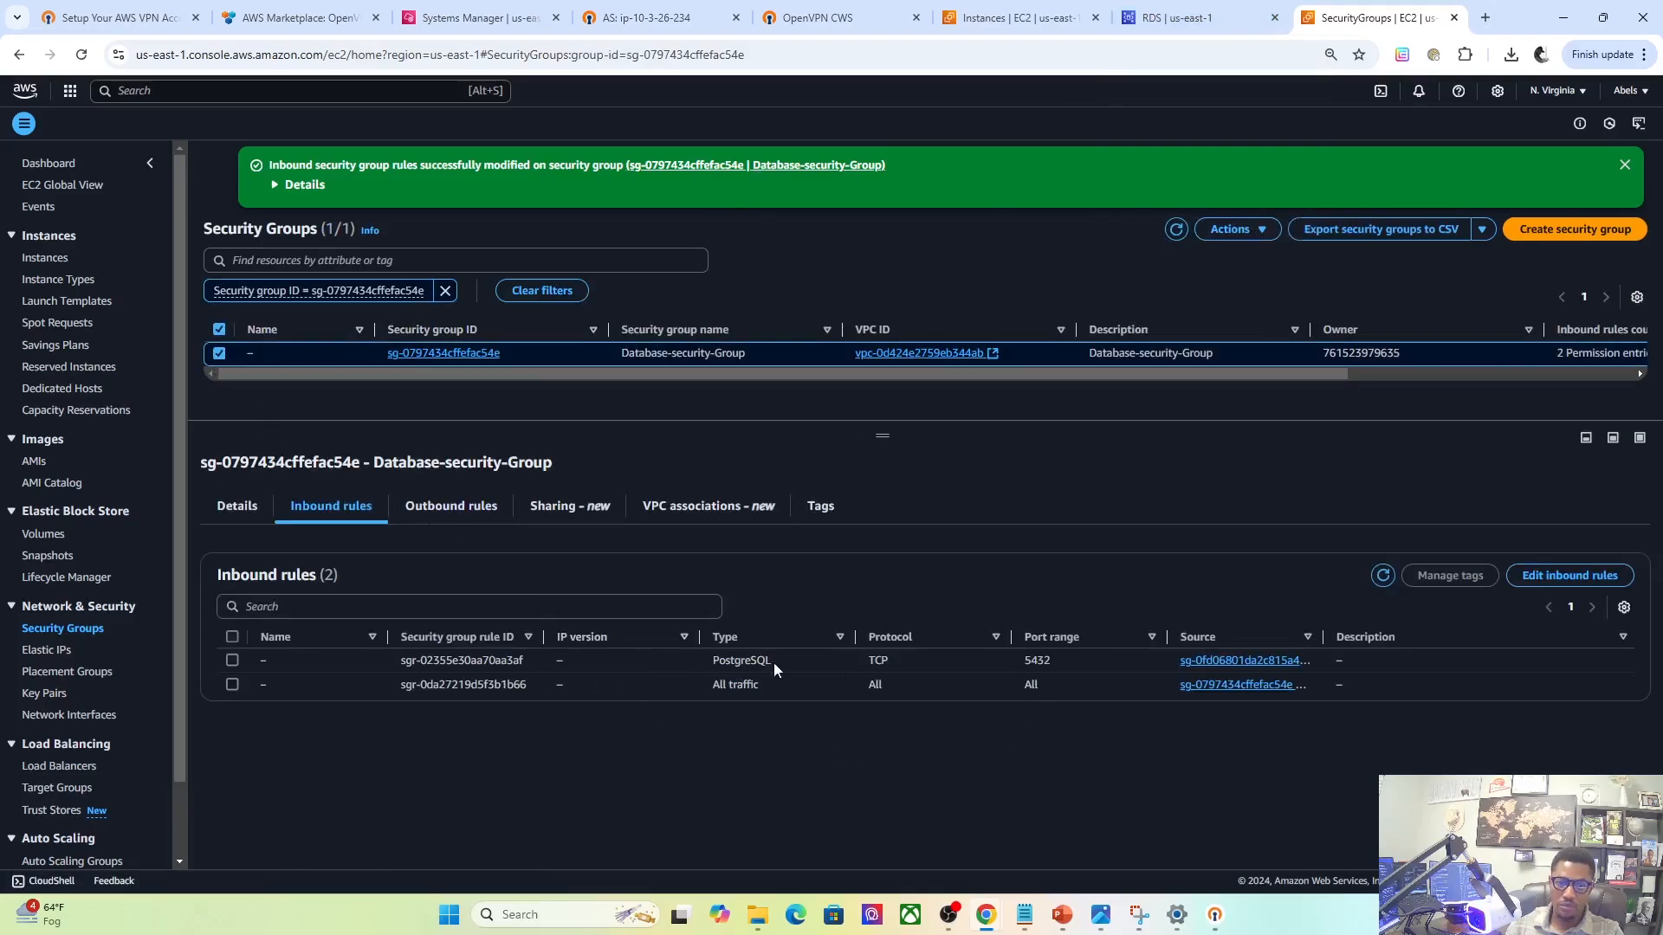
drag(774, 663, 714, 665)
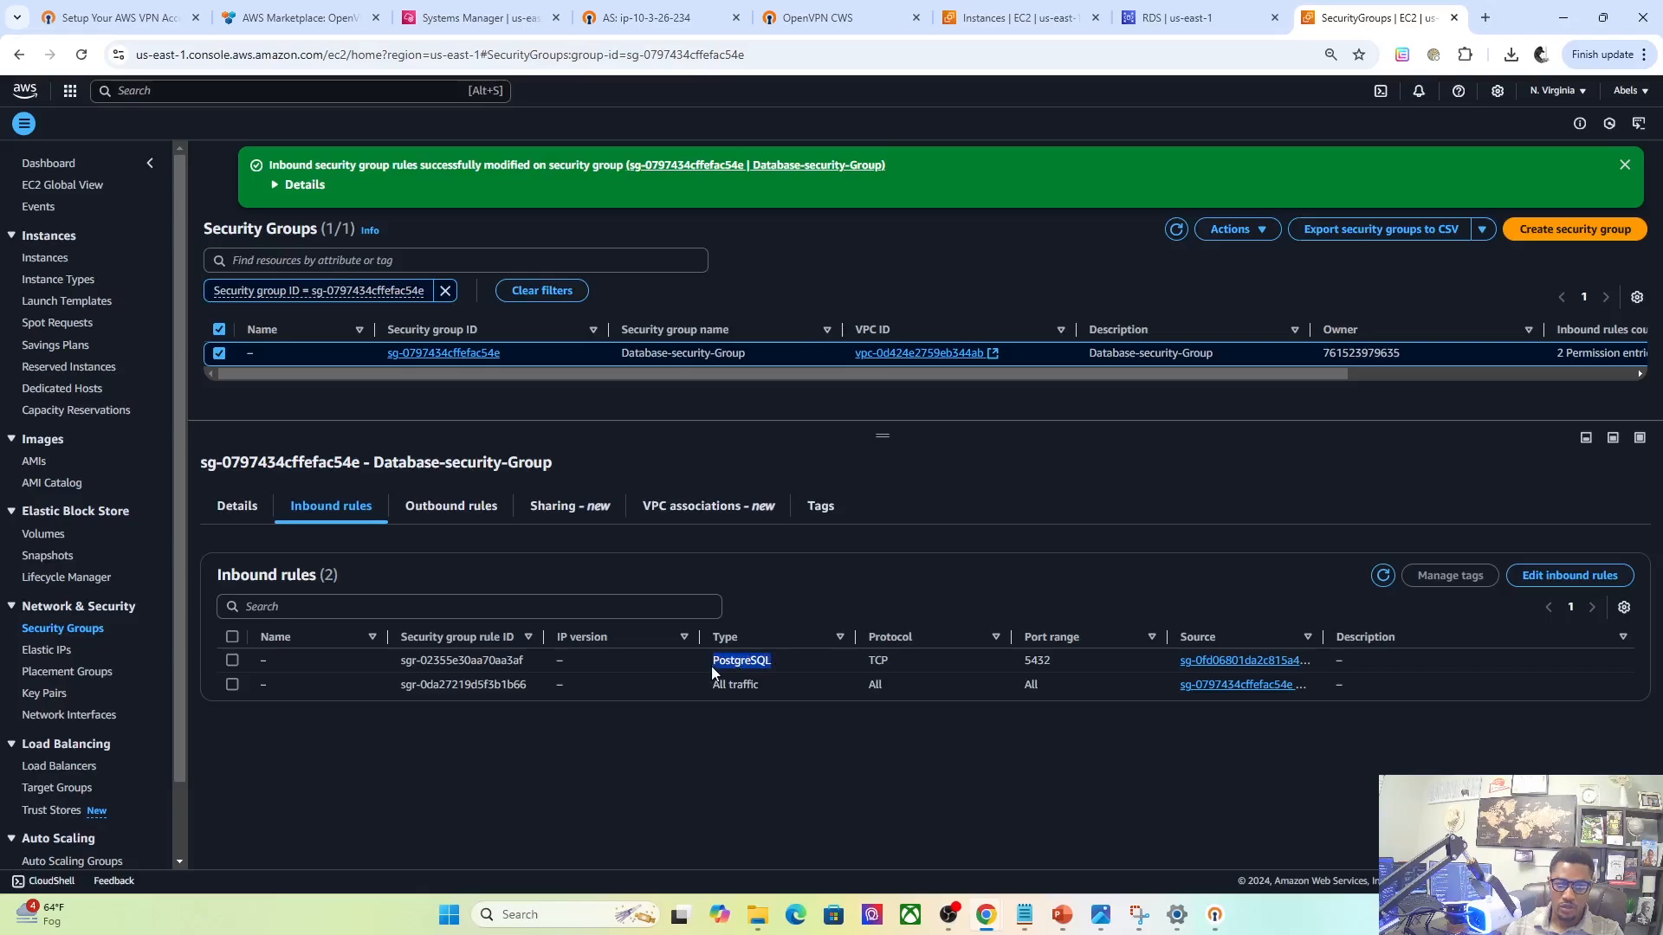
click(712, 667)
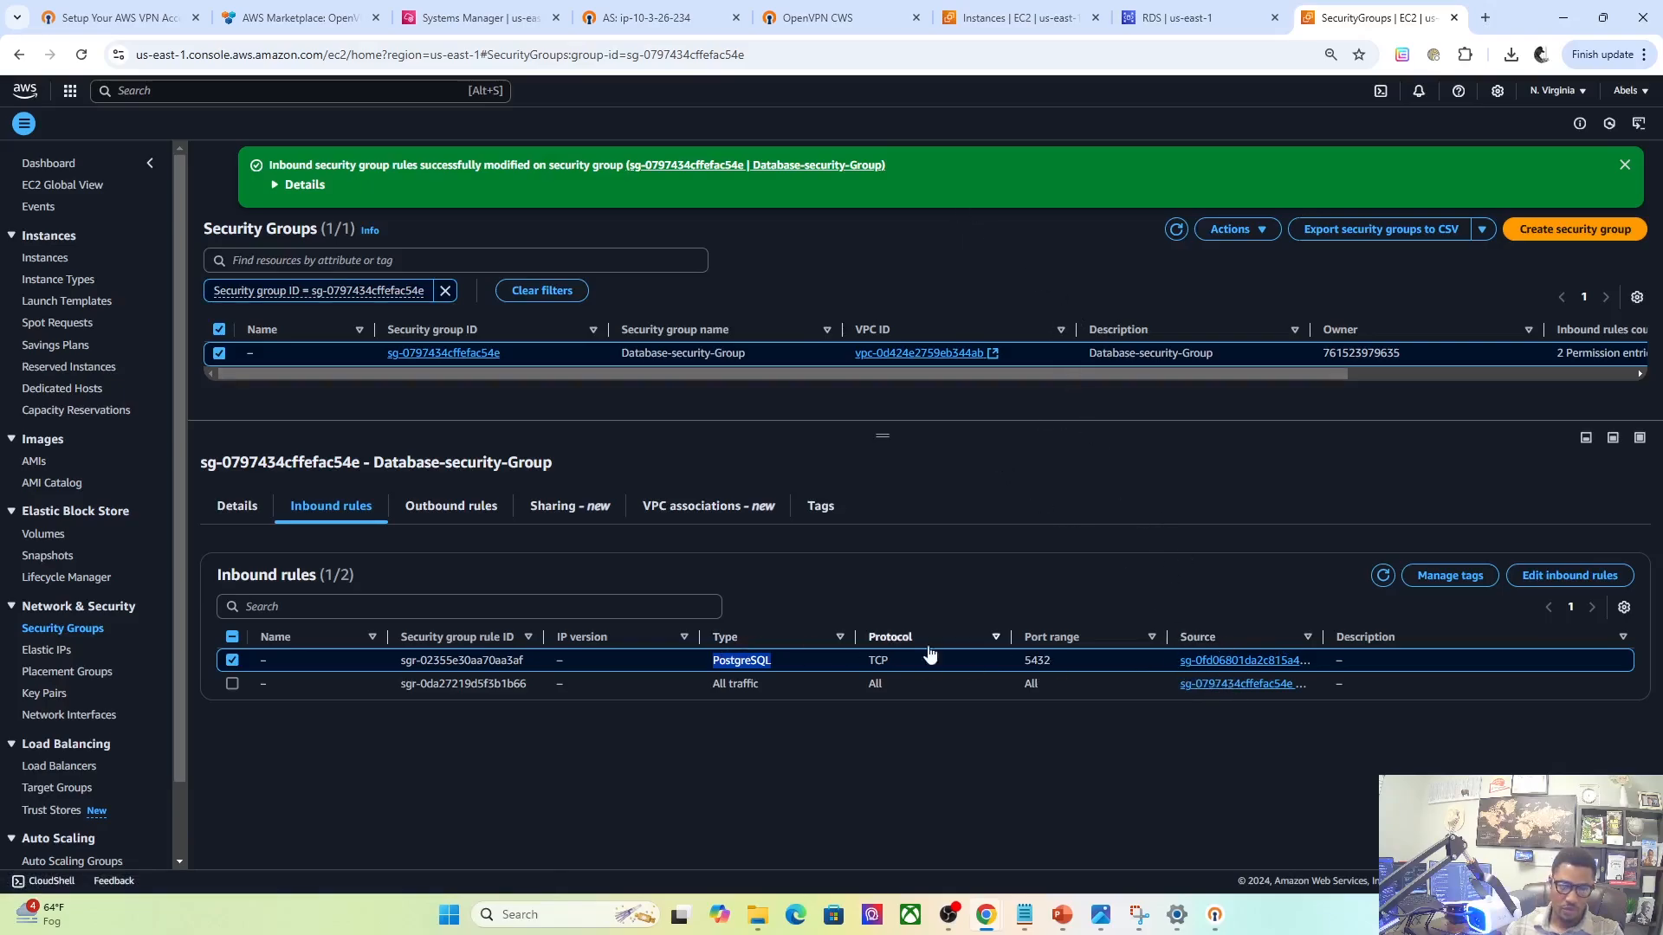
click(1045, 478)
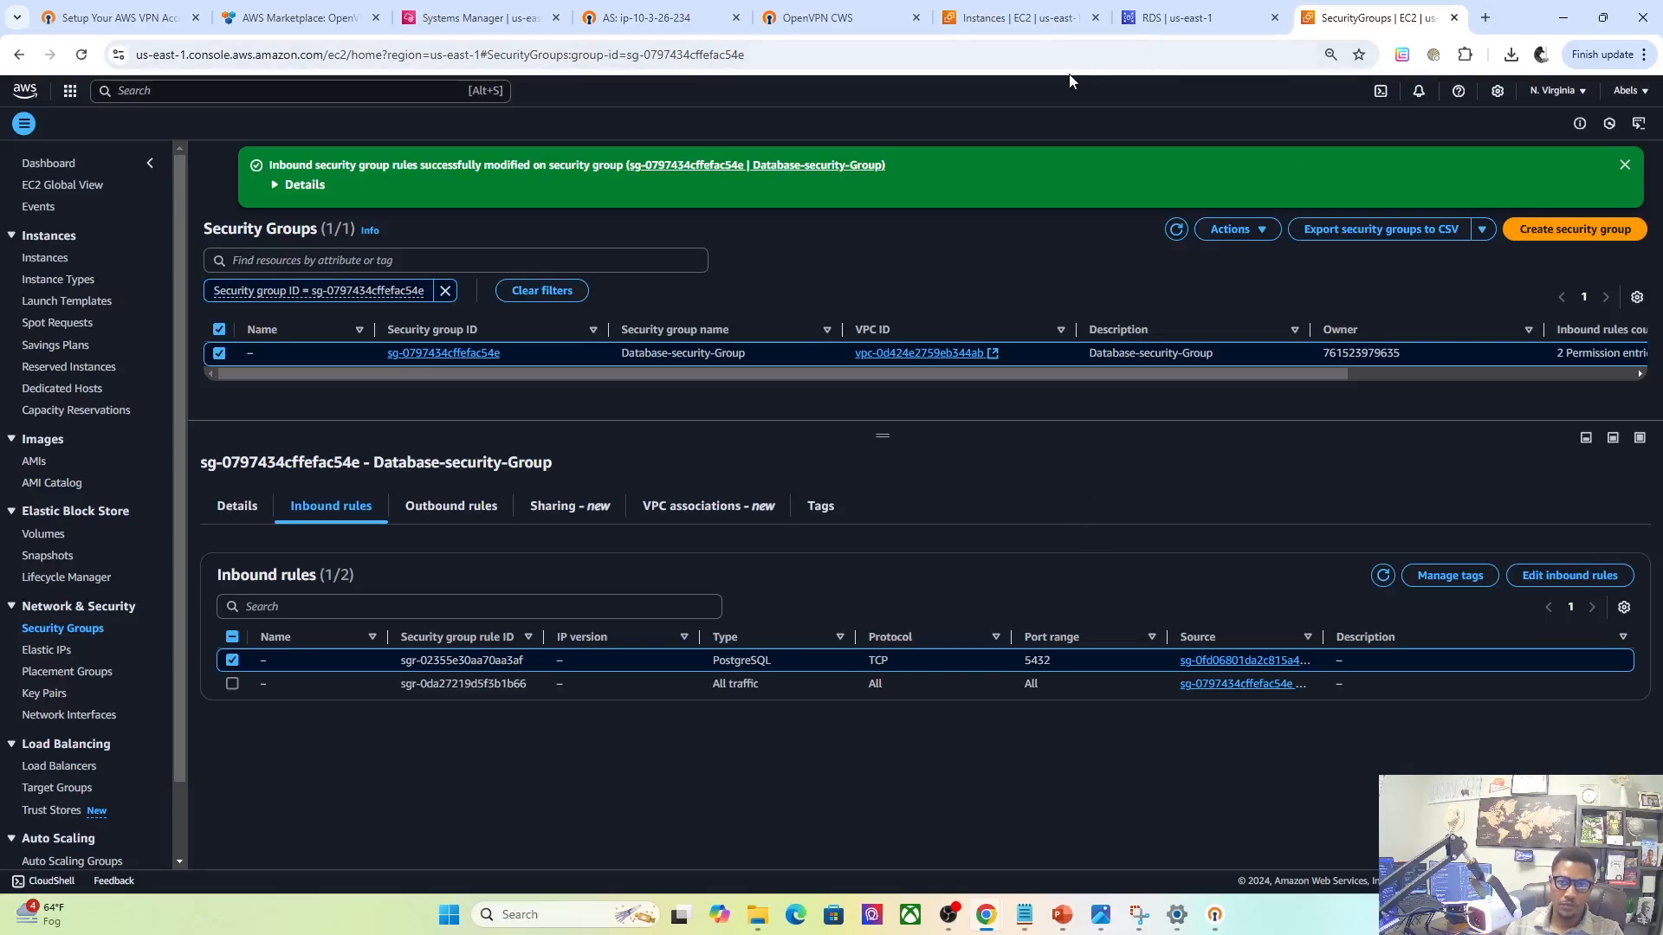
Launch pgAdmin 4 from Windows search and enlarge its window
click(1179, 21)
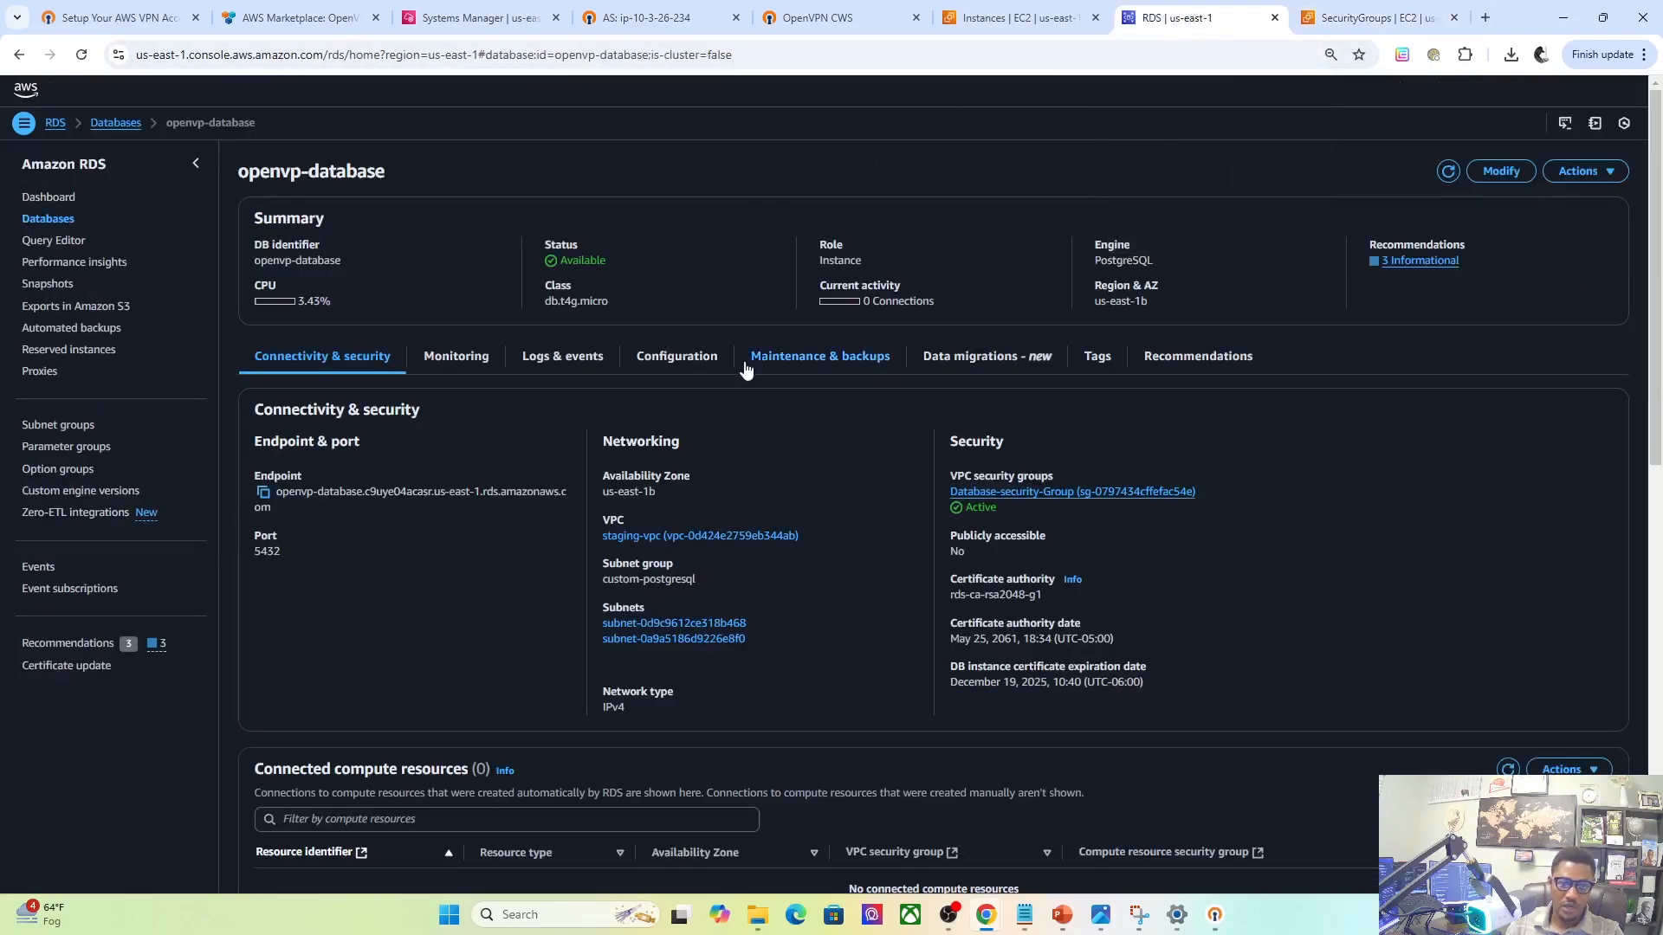
click(537, 912)
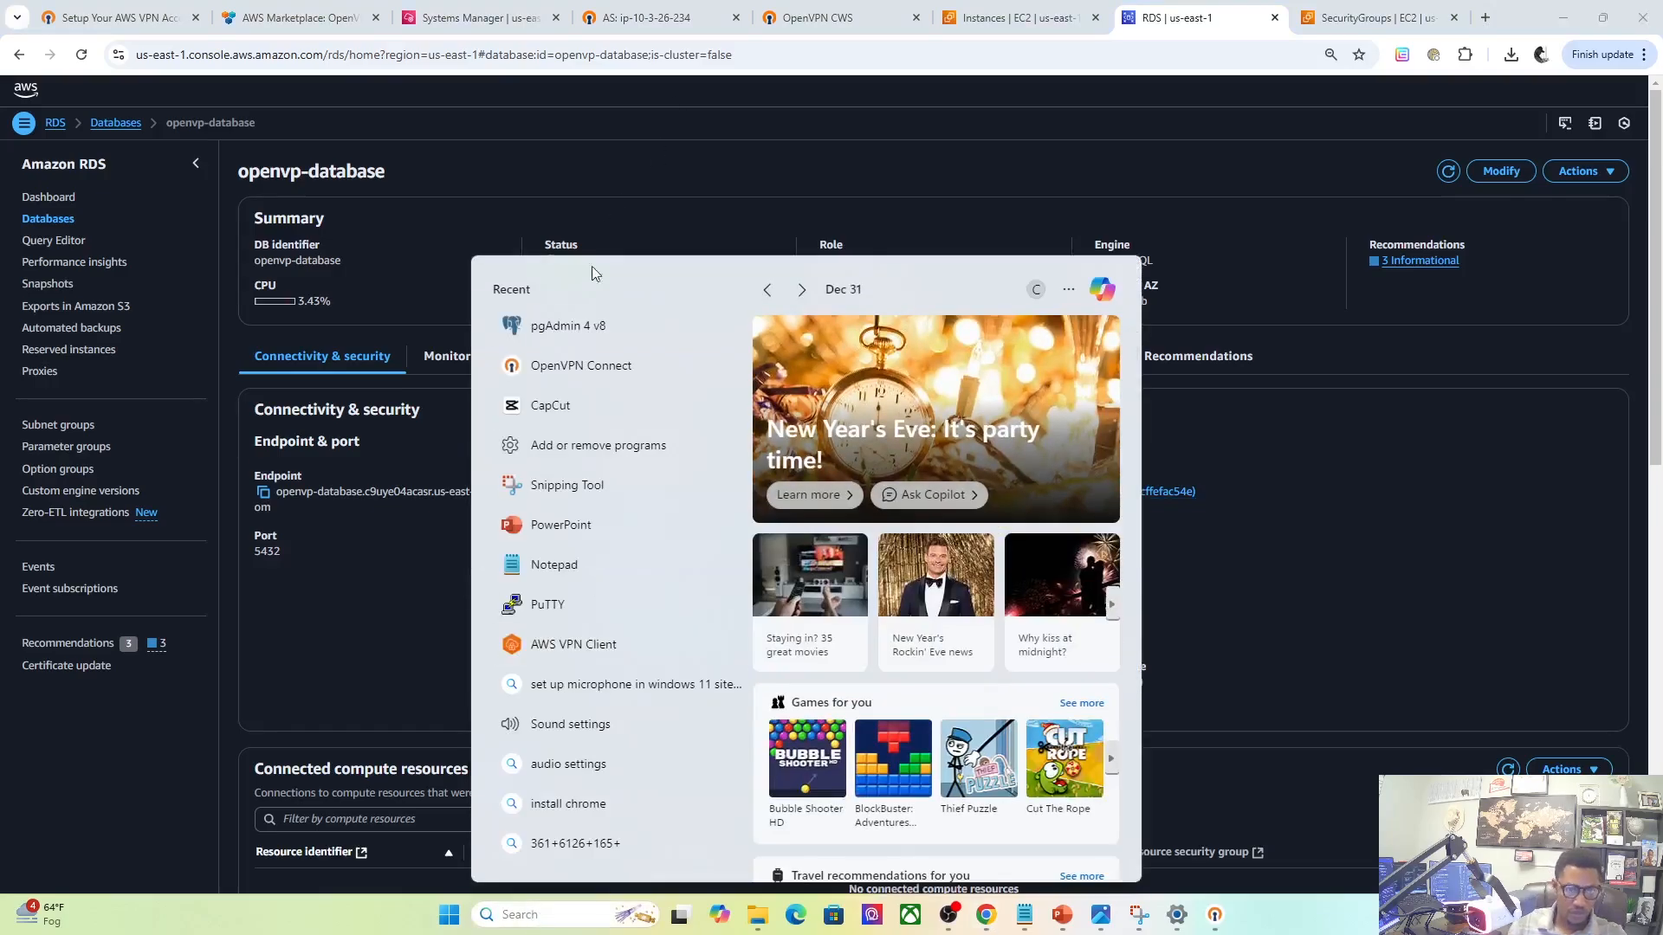
click(586, 328)
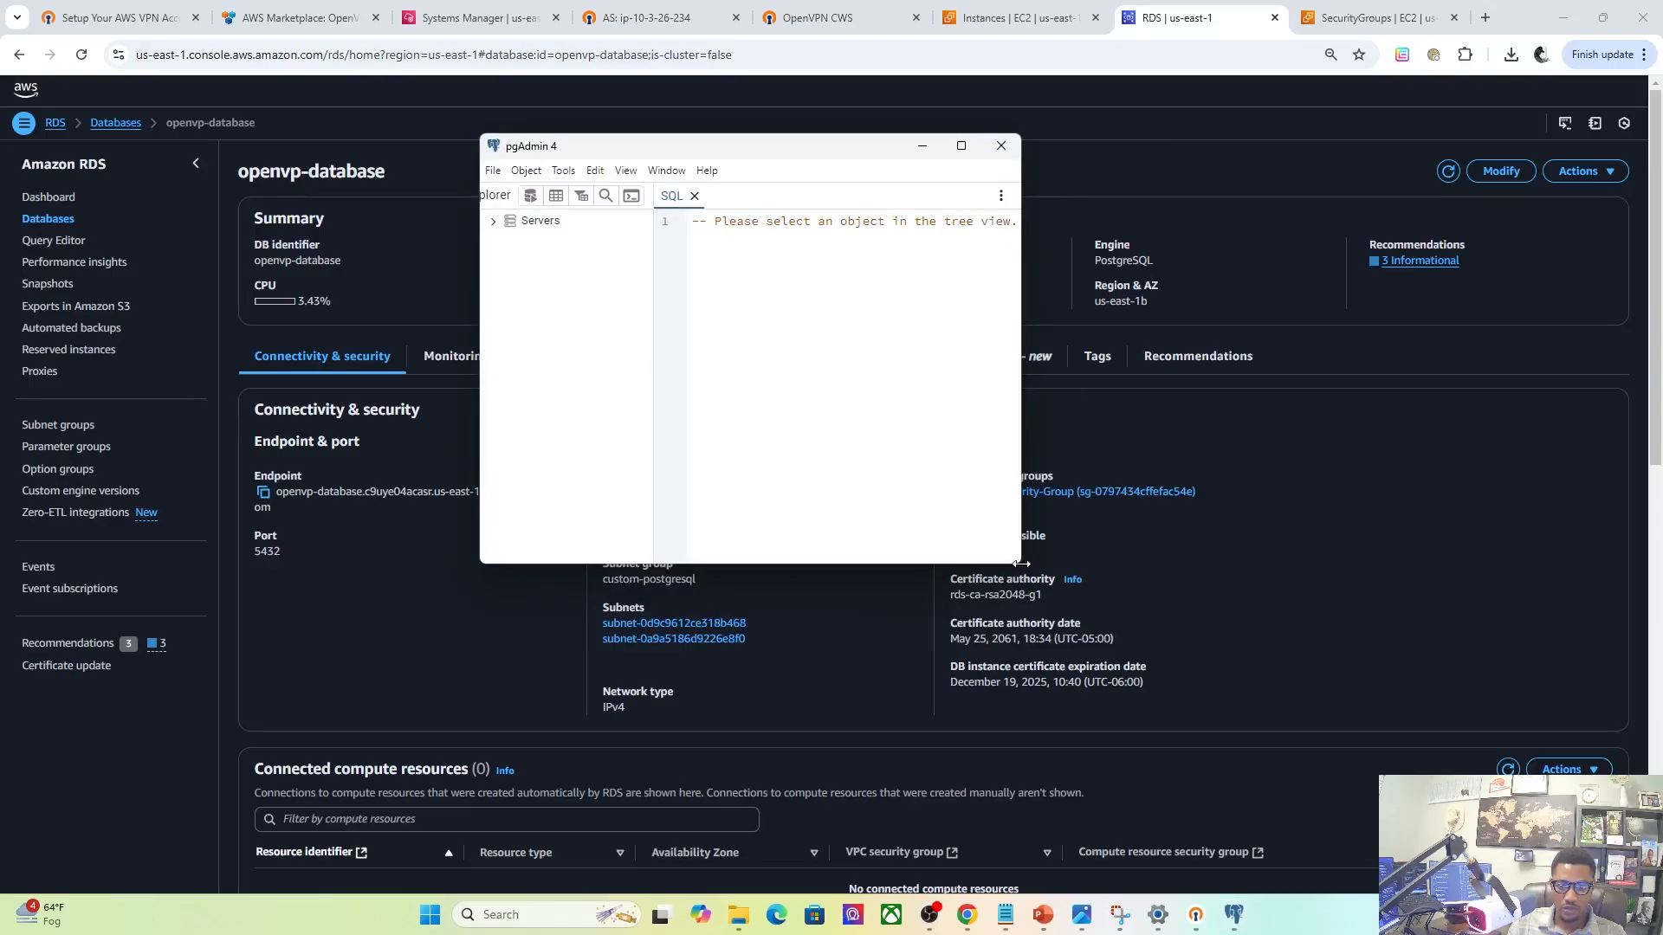
drag(1016, 564, 1205, 753)
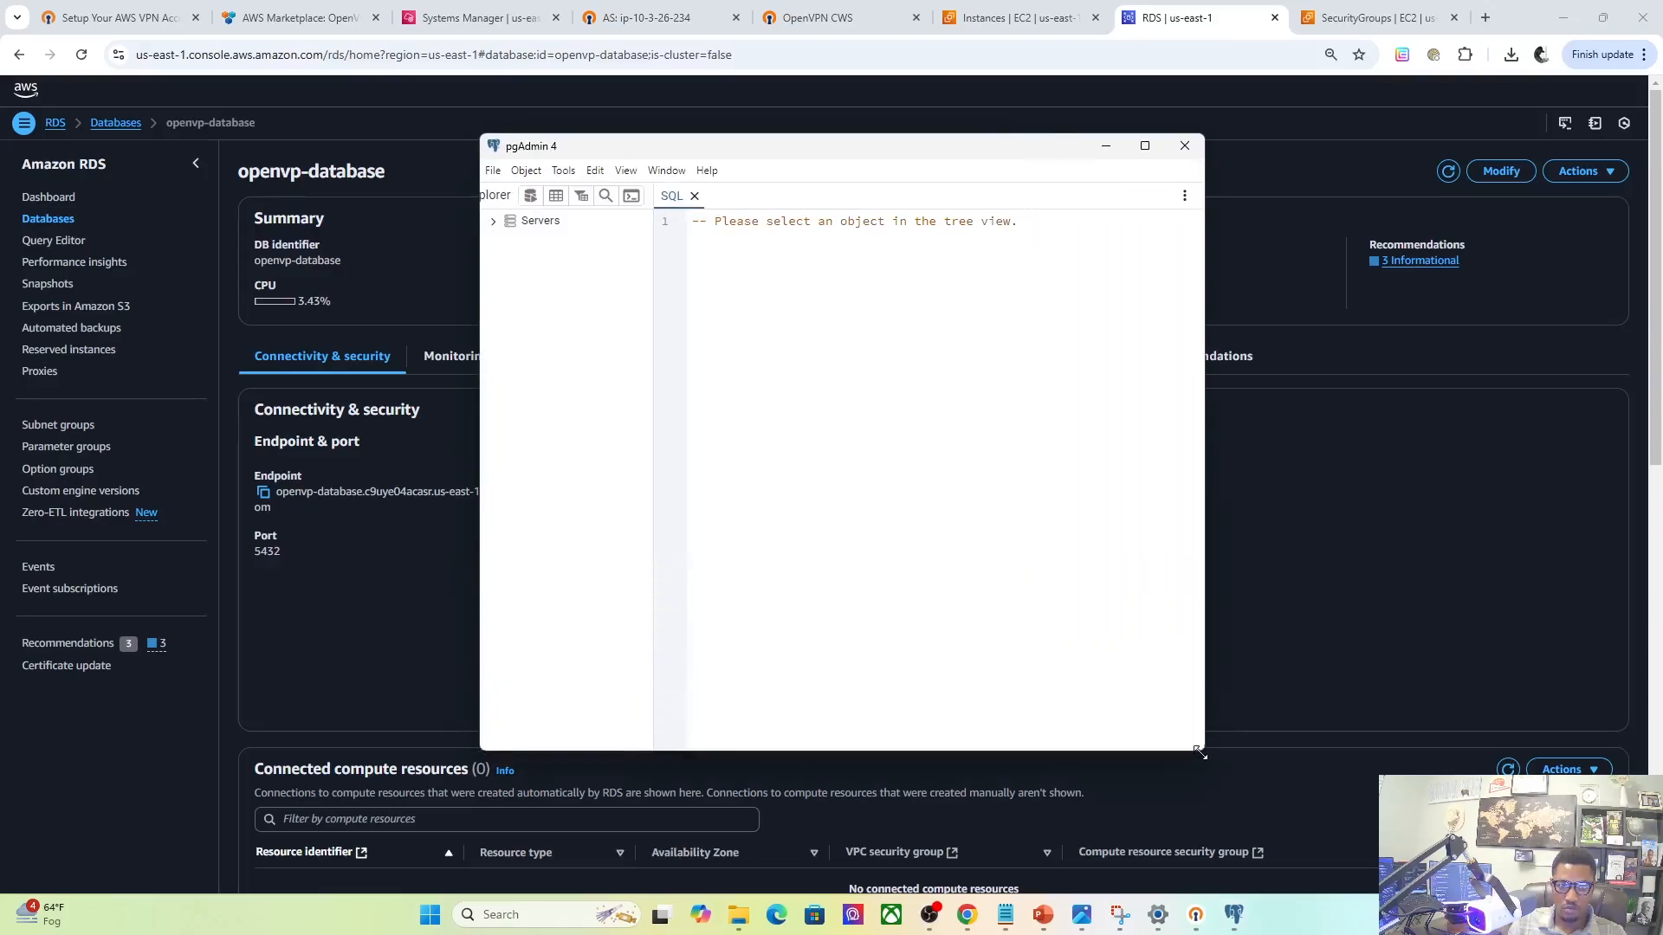
Copy openvp-database's RDS endpoint address and bring pgAdmin back to the front
click(363, 602)
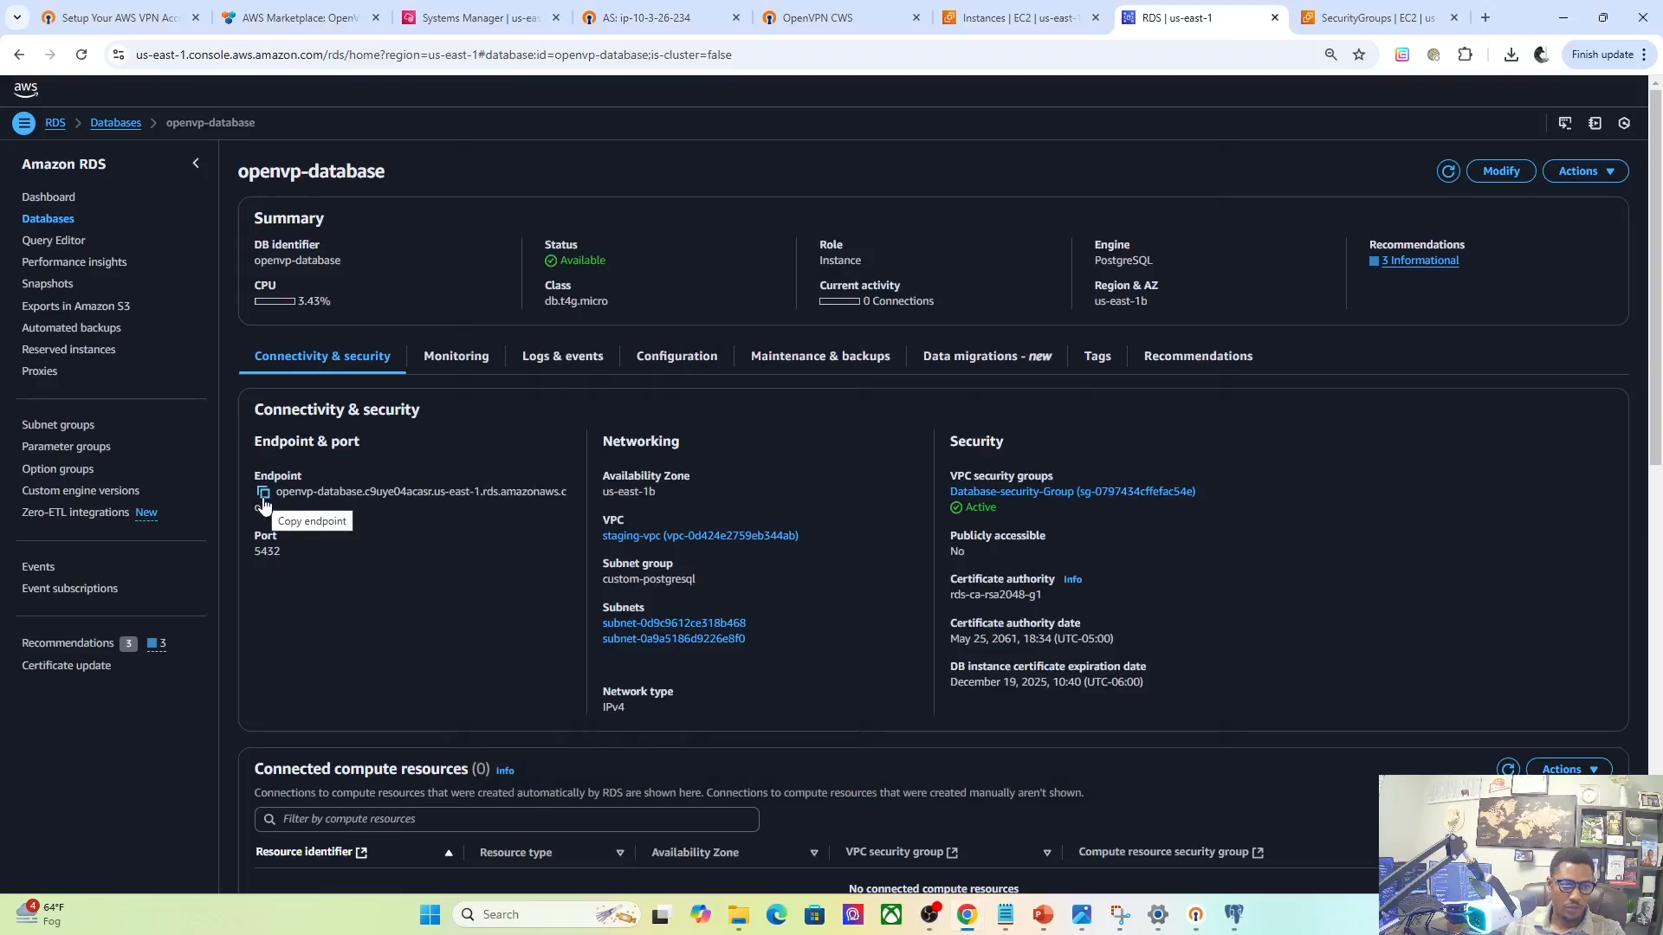
click(263, 493)
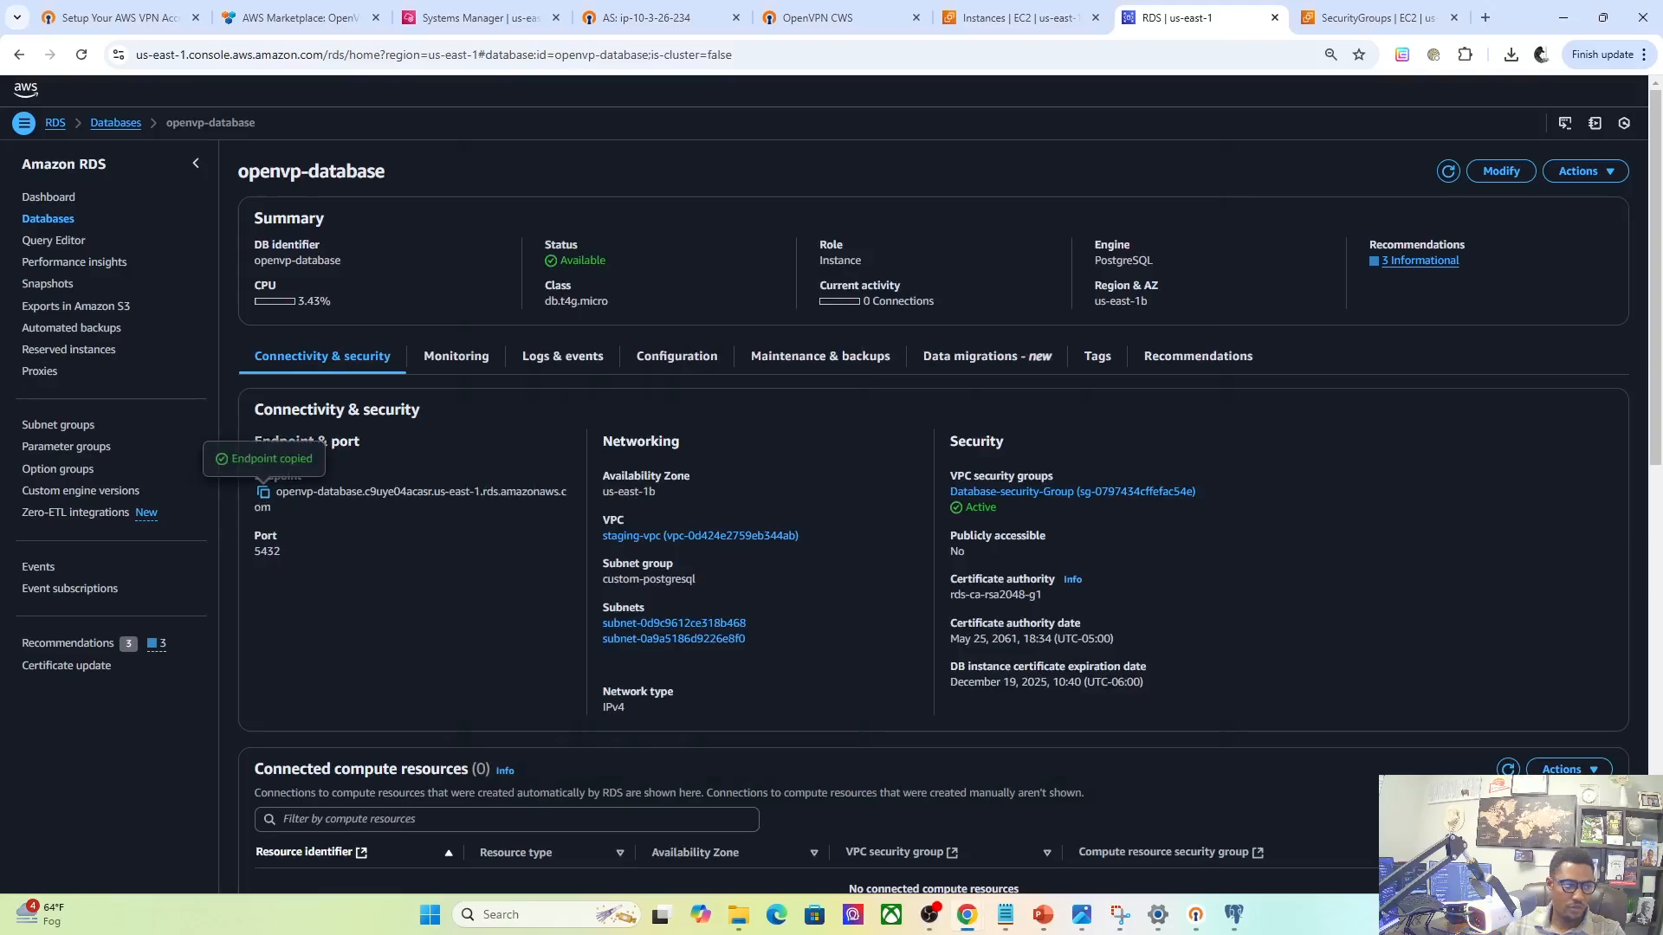
key(alt+Tab)
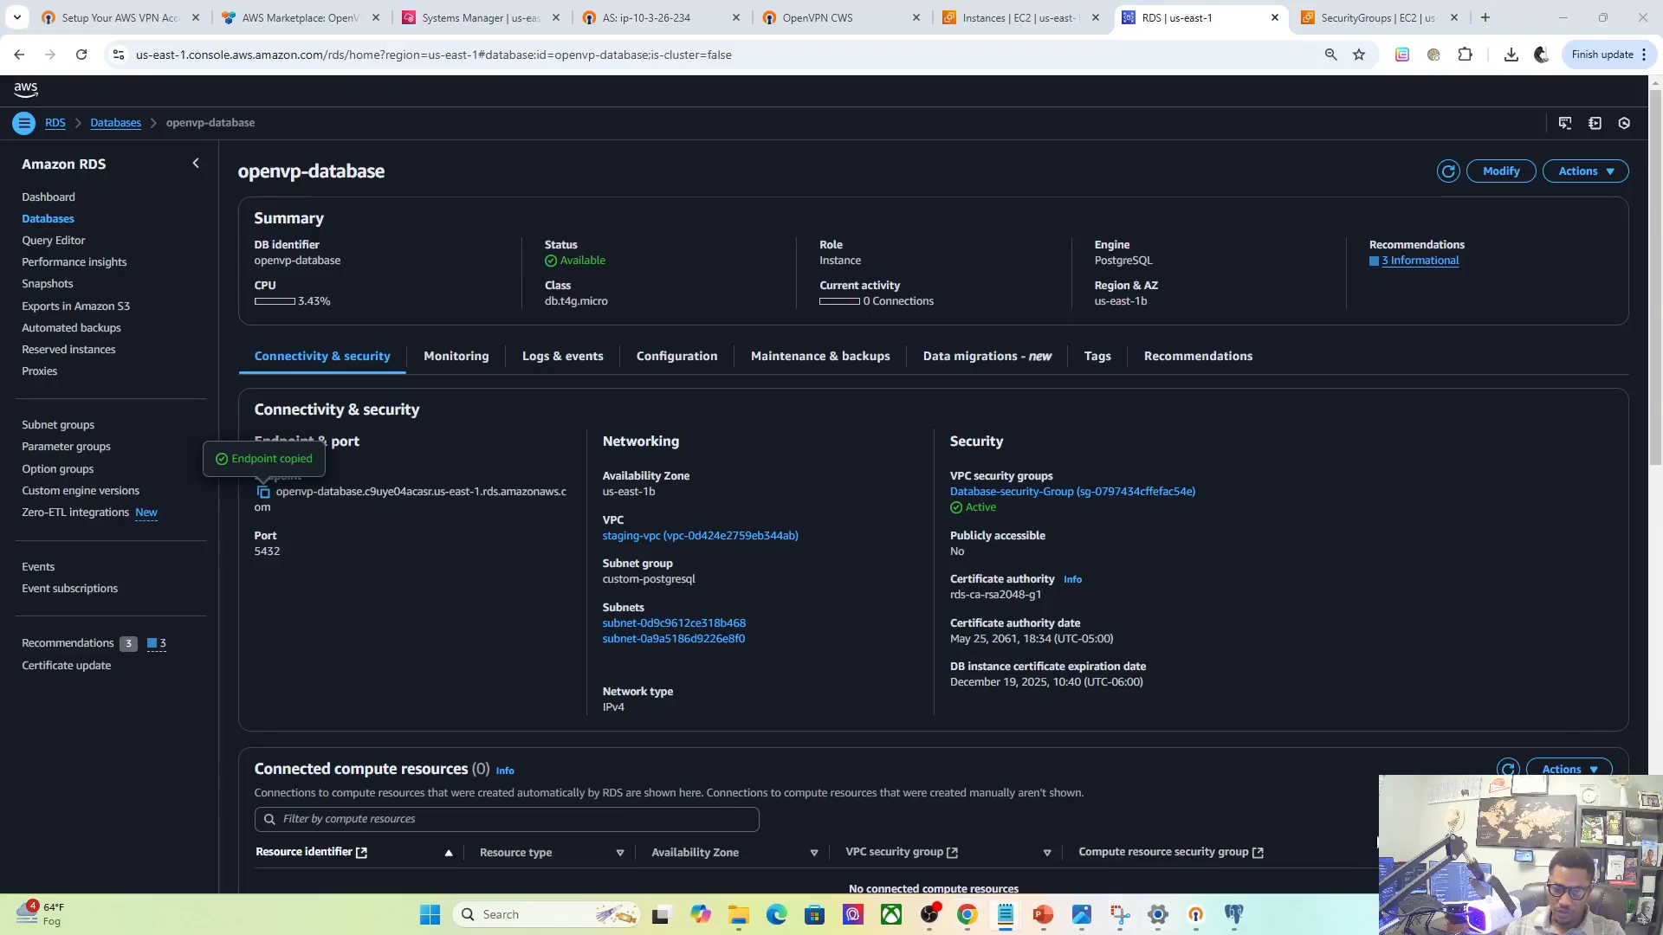
click(1236, 915)
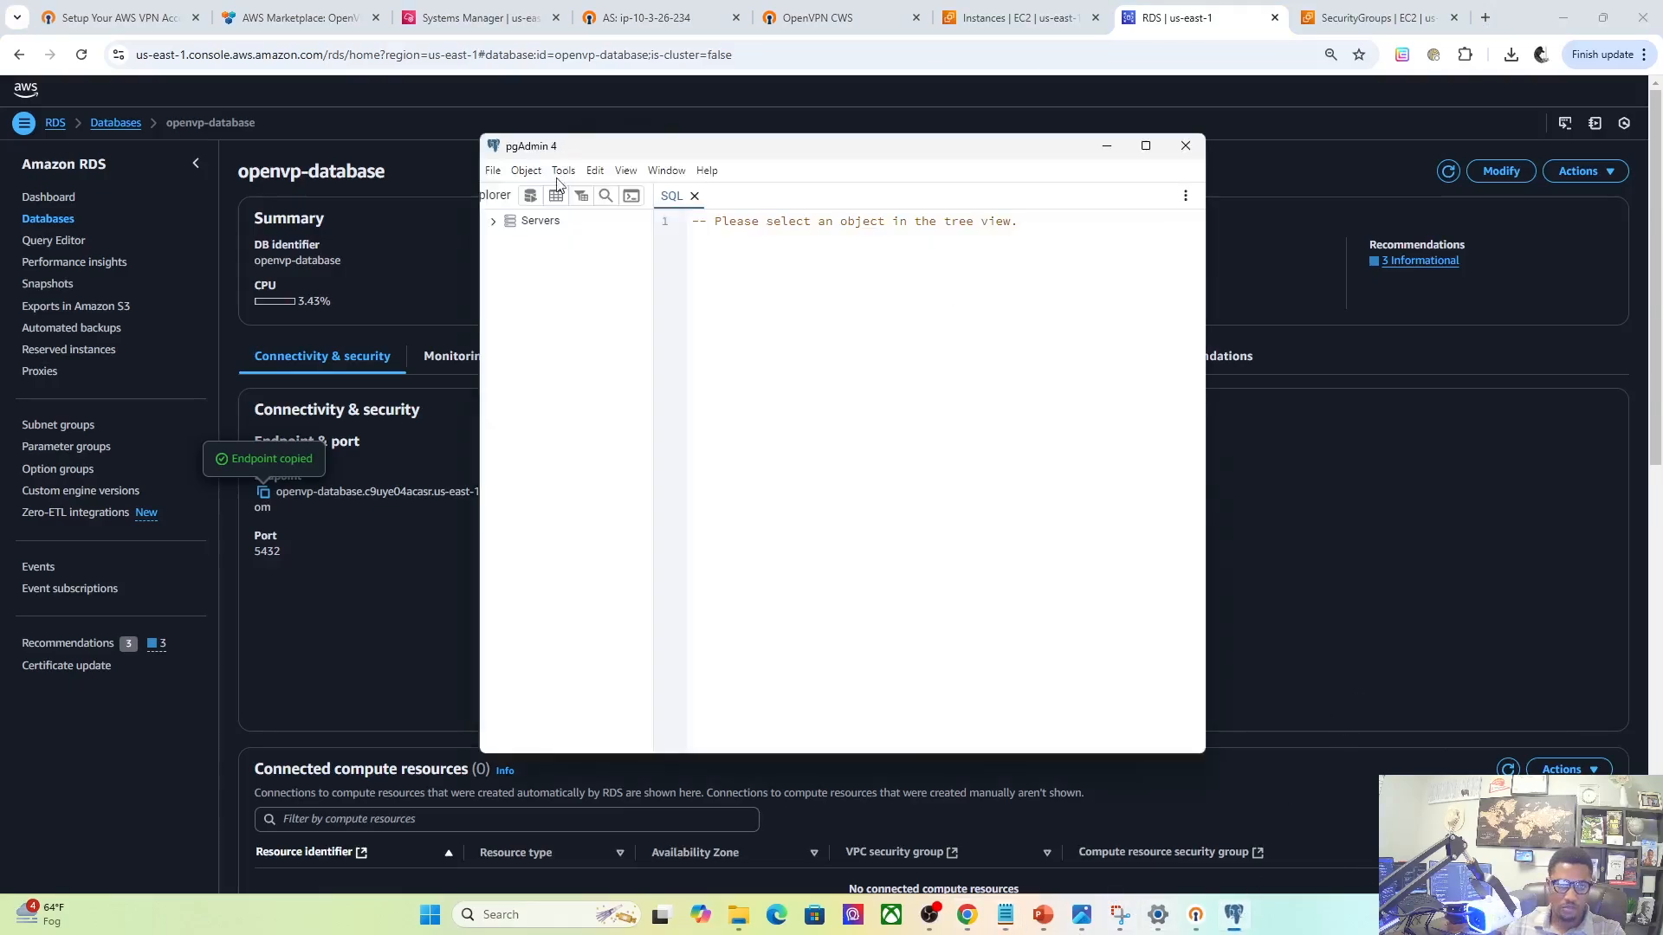
Start registering a new server named openvp-database, trimmed from the pasted endpoint
right_click(547, 226)
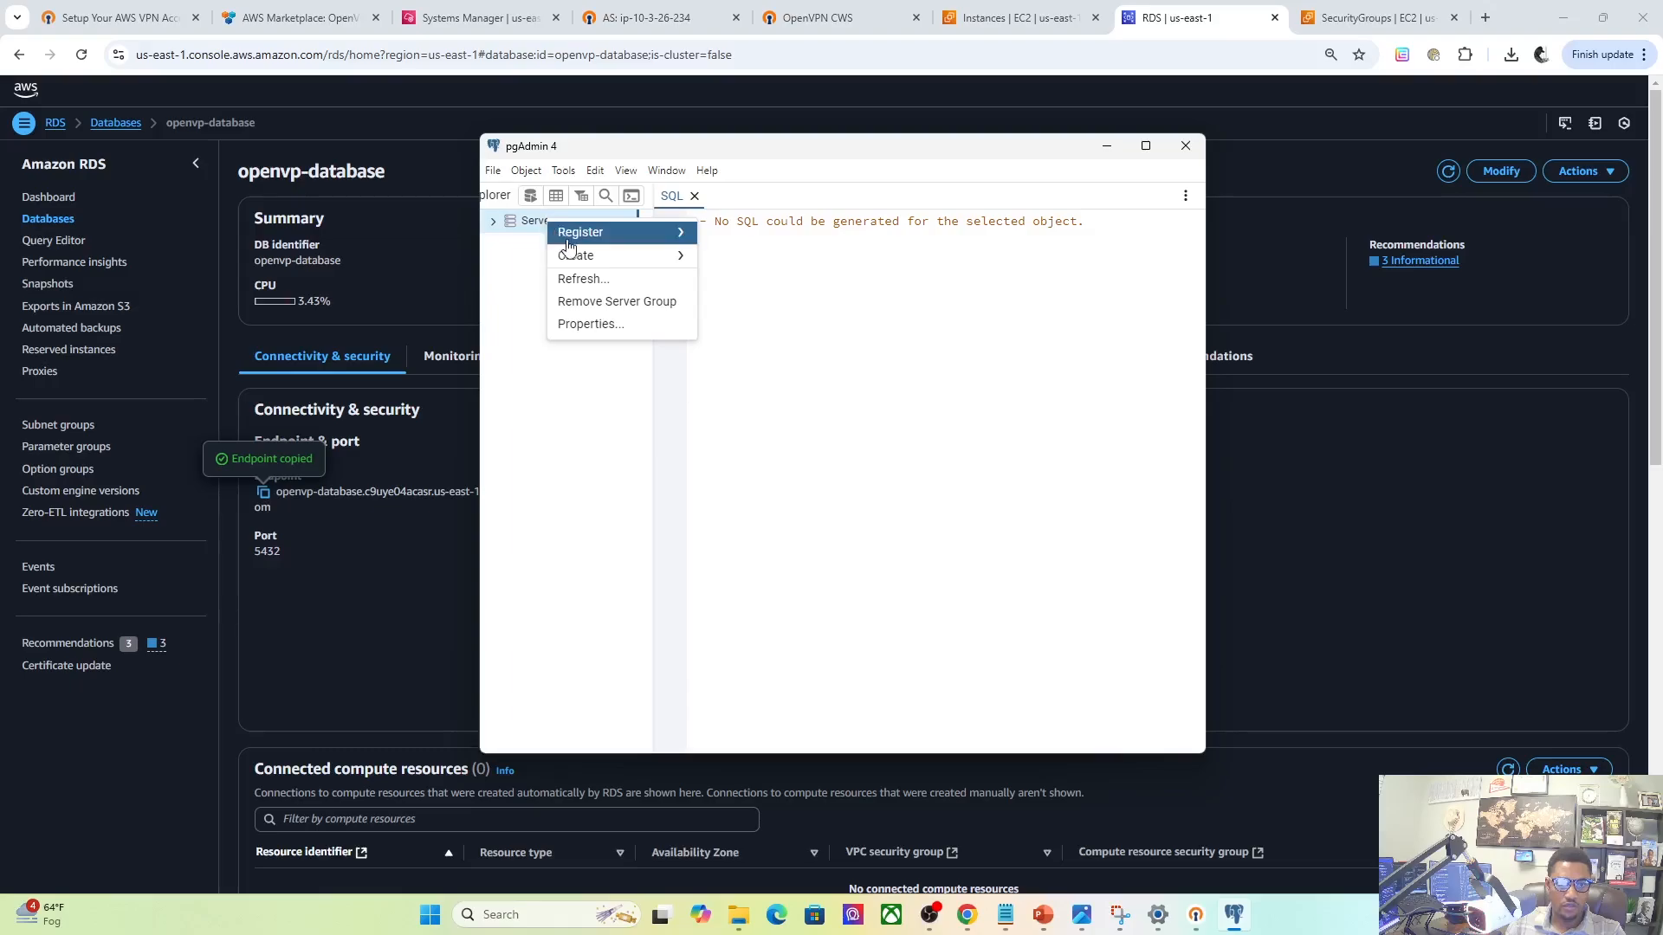
mouse_move(582, 233)
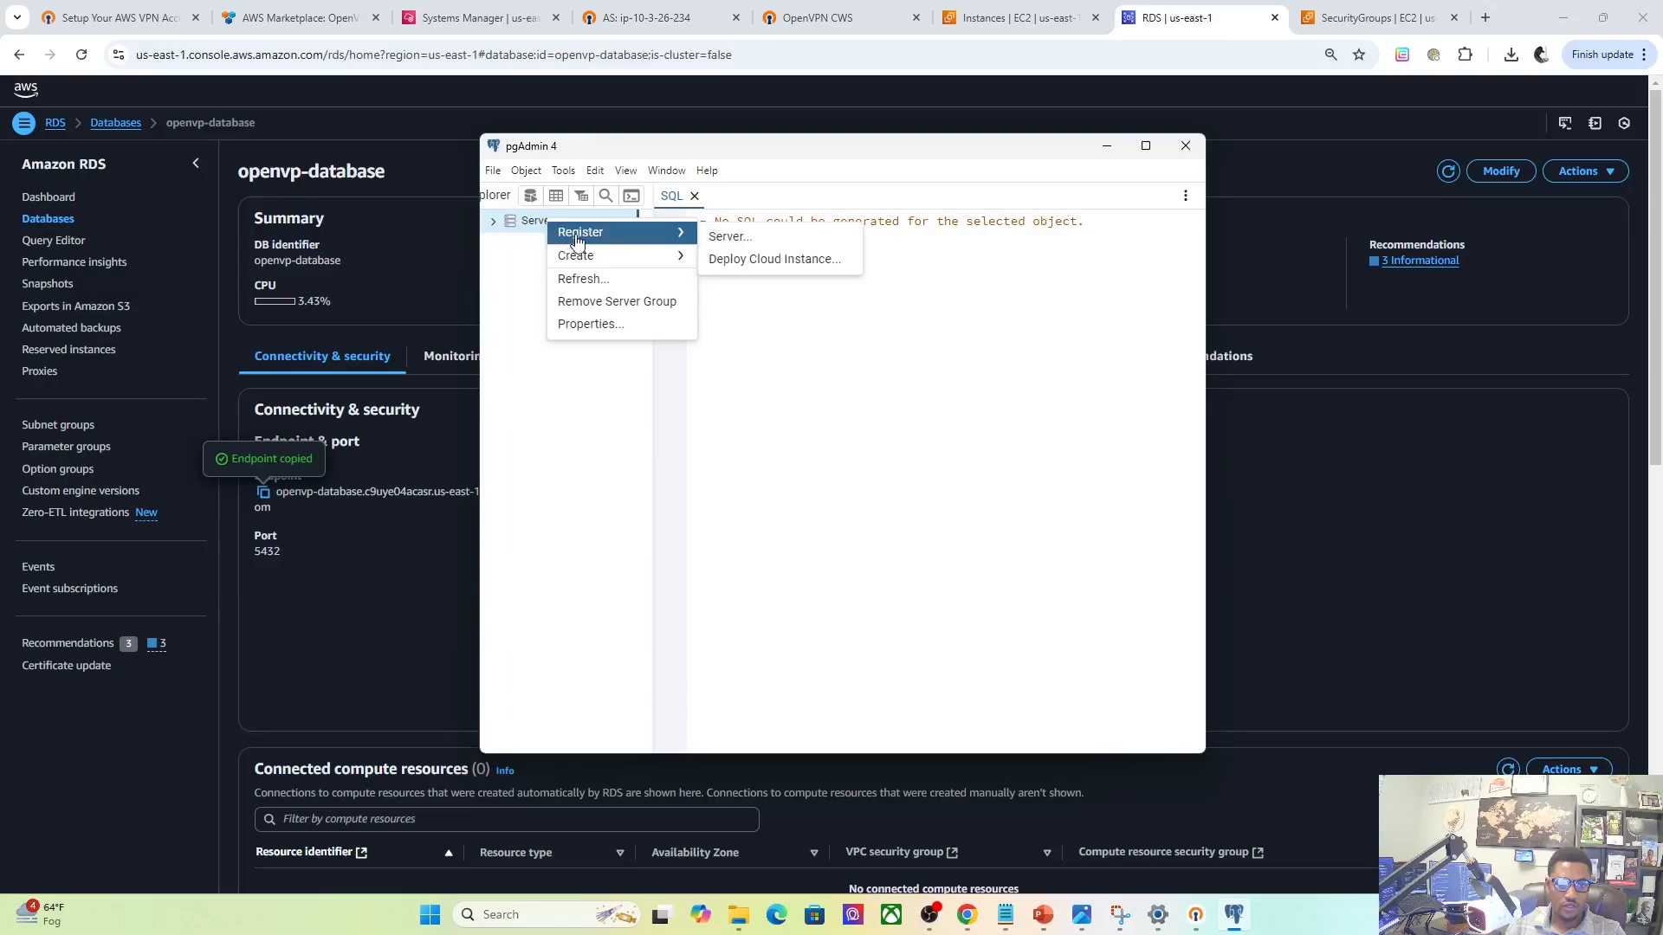
click(761, 247)
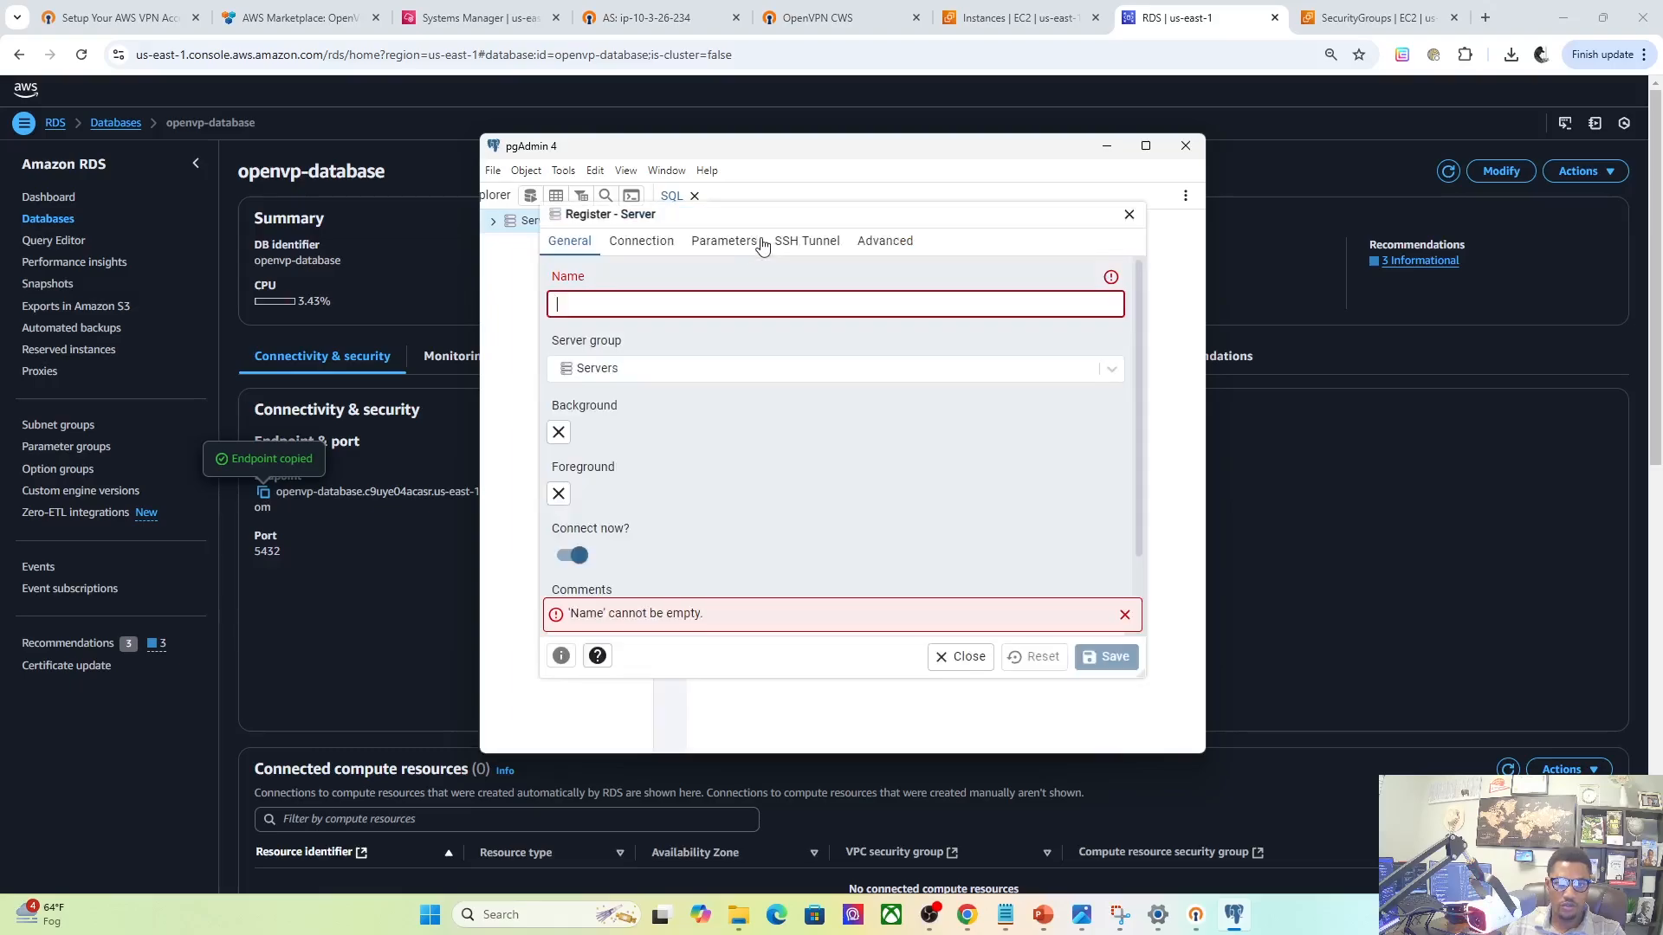
right_click(583, 299)
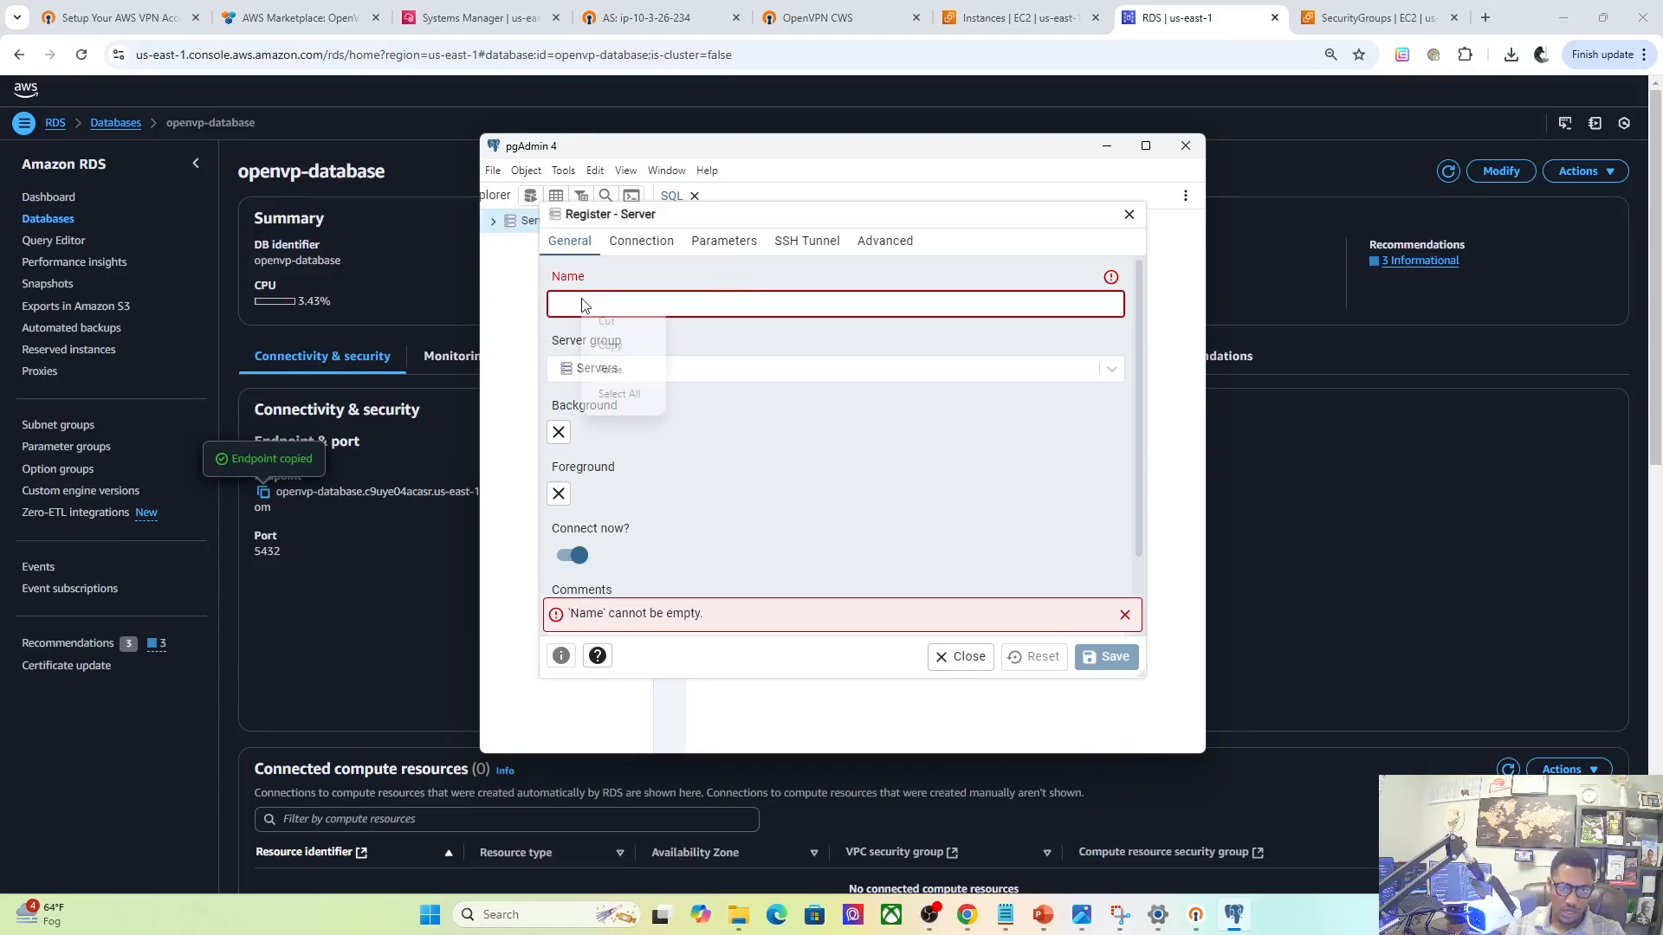
click(611, 373)
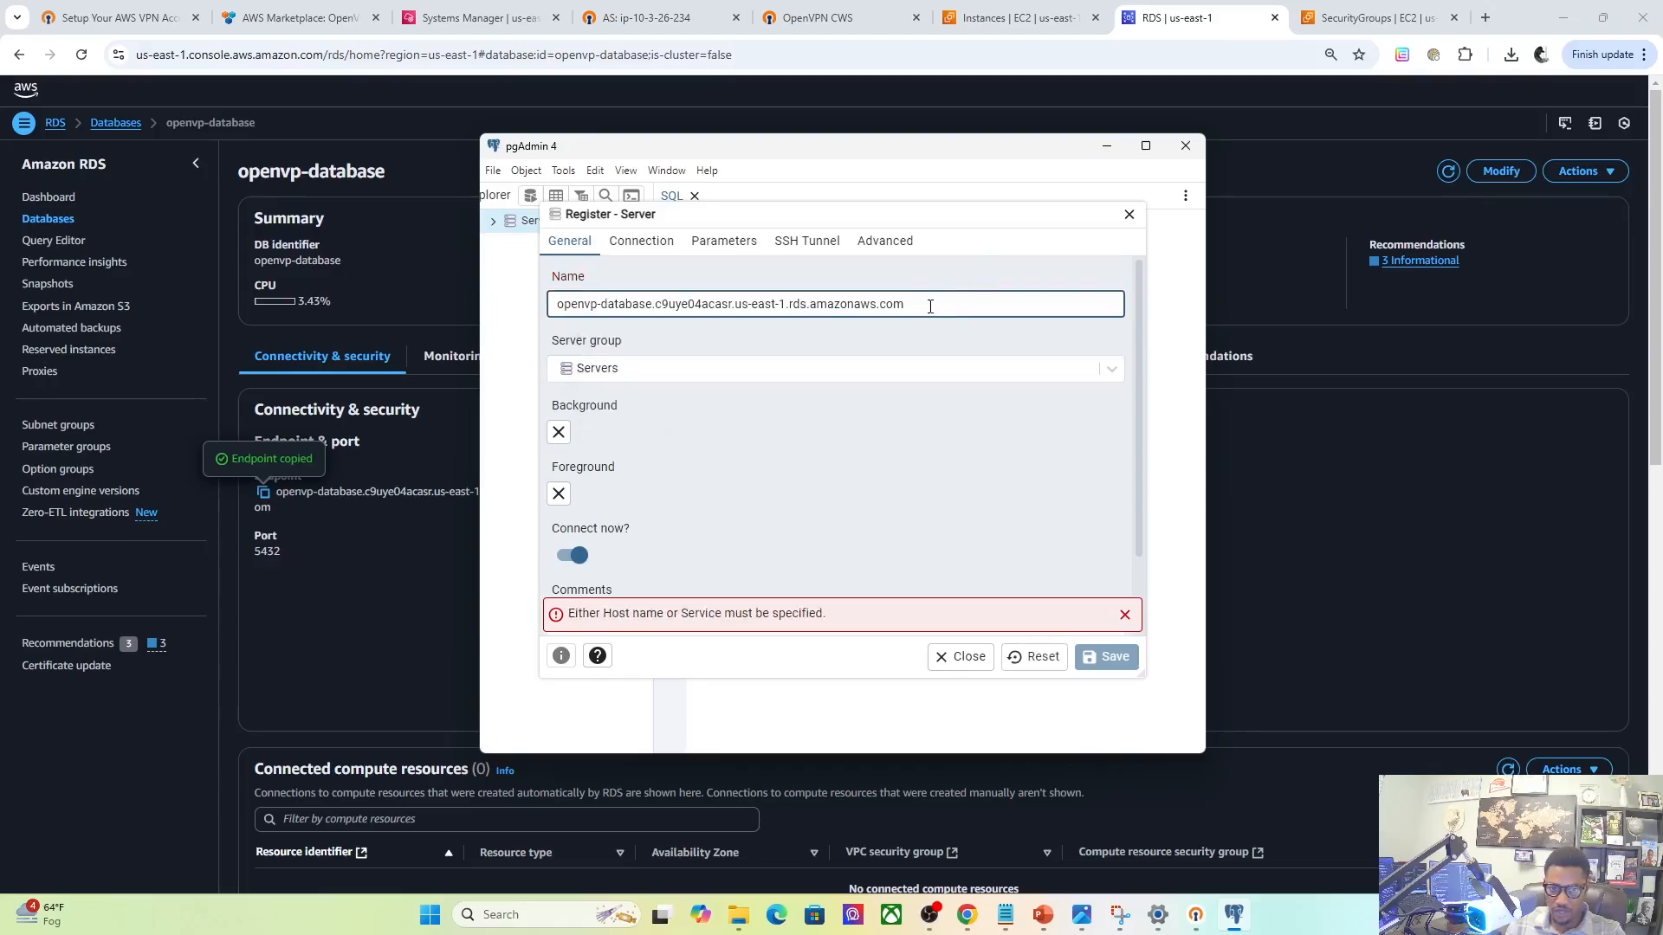
drag(930, 307, 658, 327)
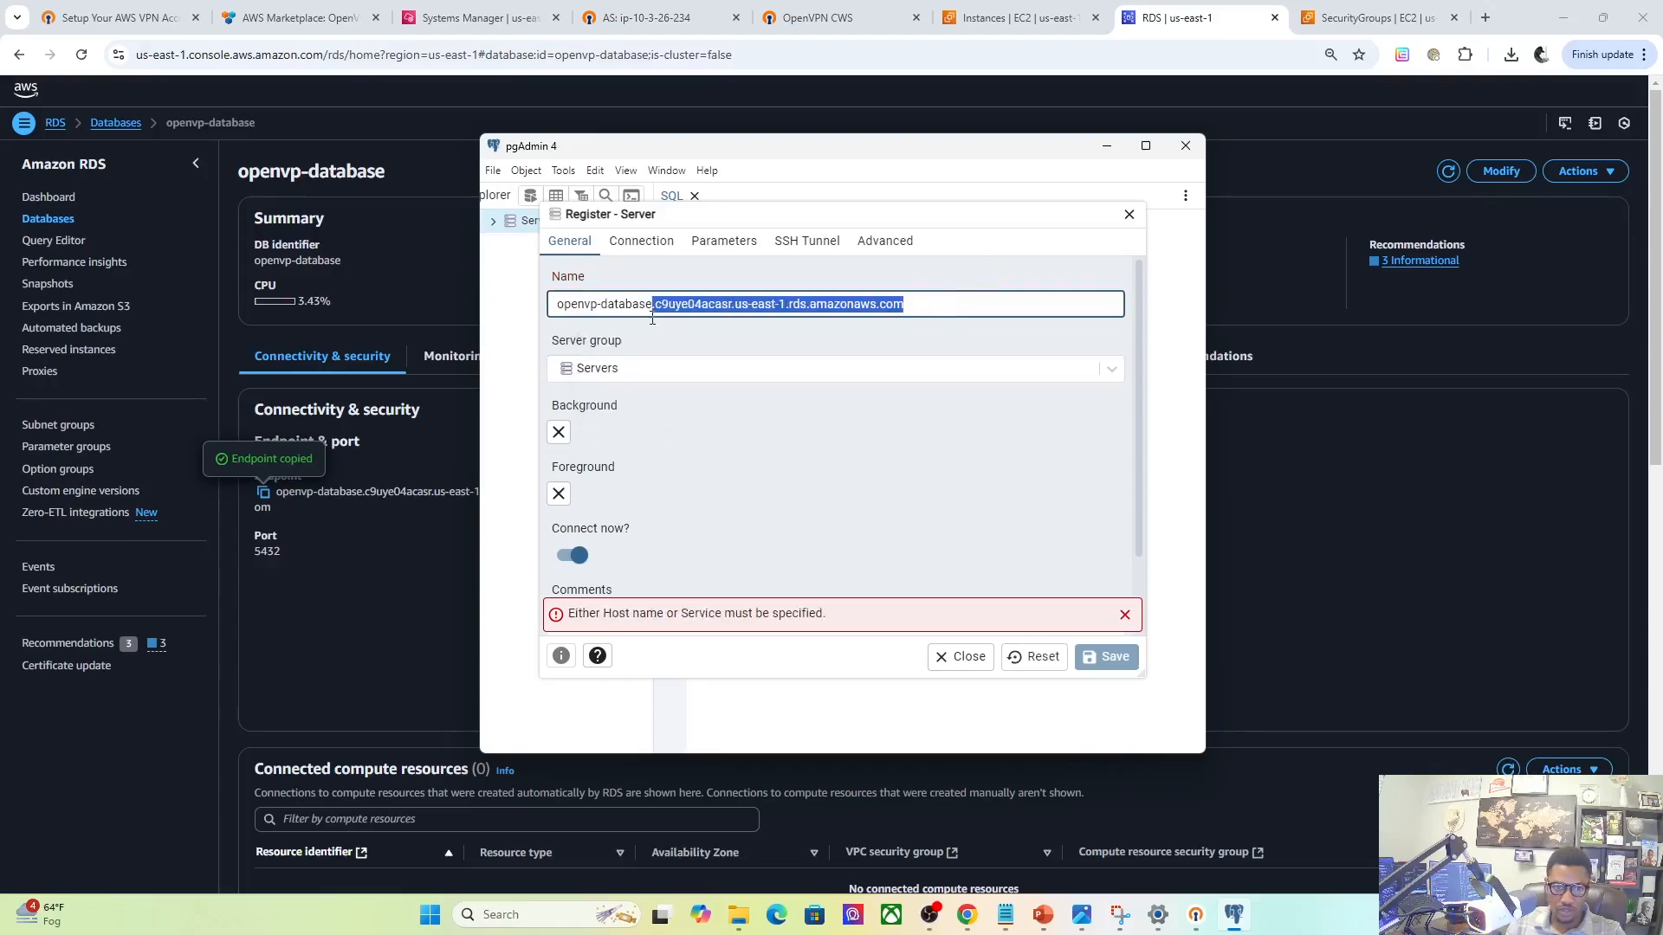
key(BackSpace)
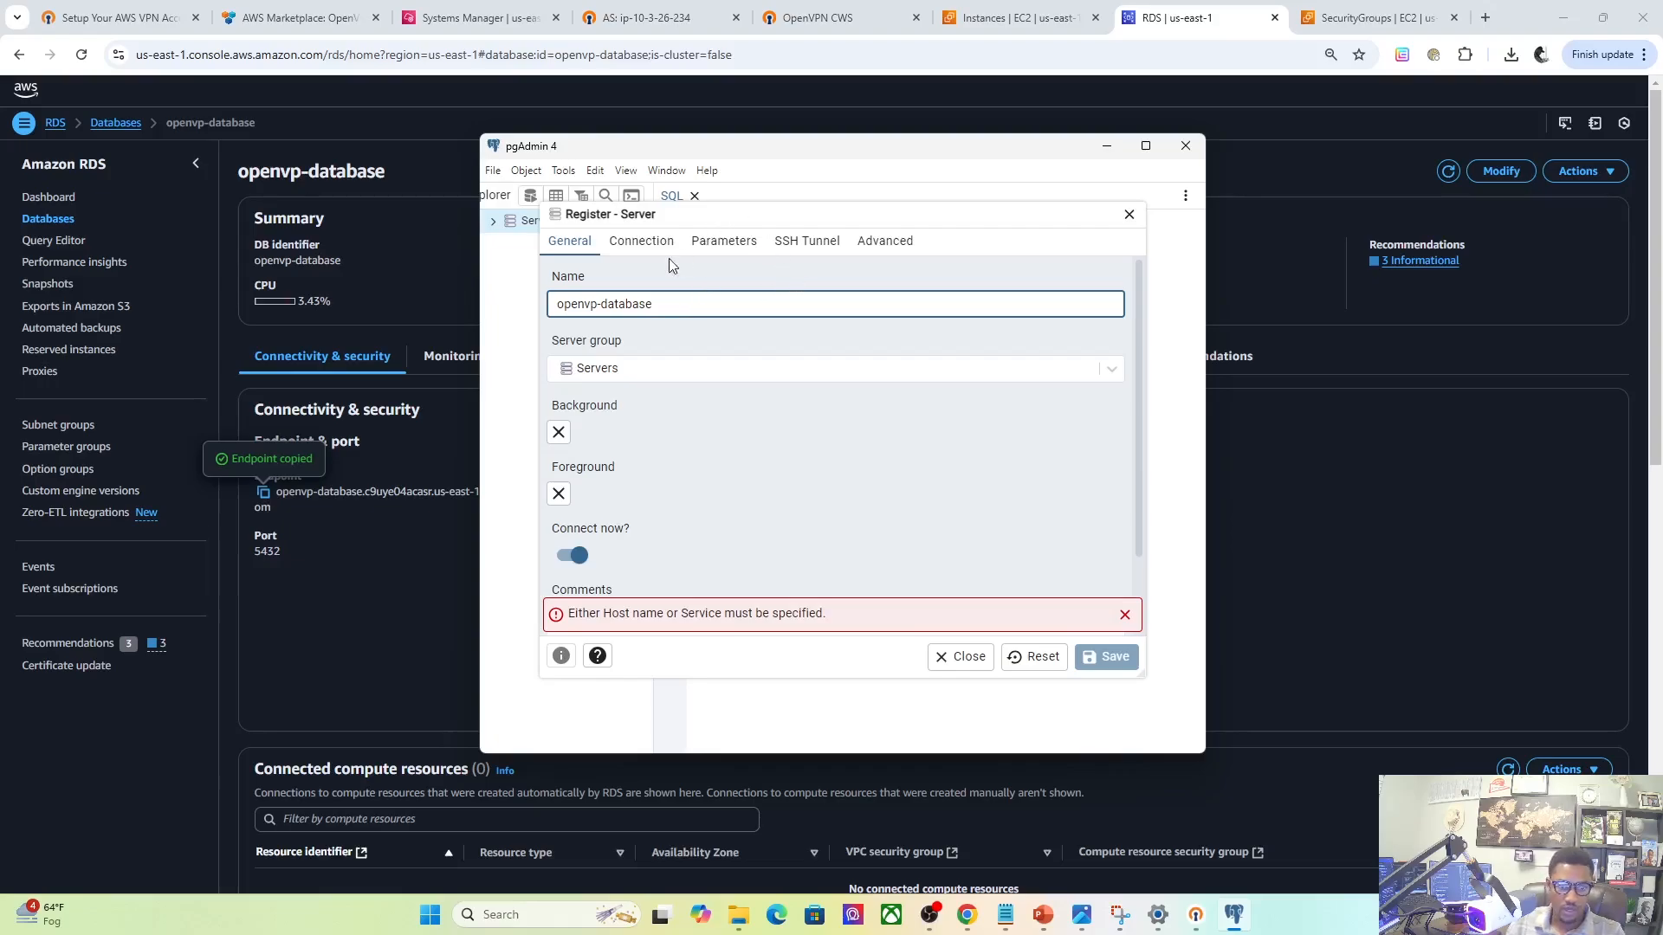
Set the connection host to the RDS endpoint, keeping port 5432
click(636, 245)
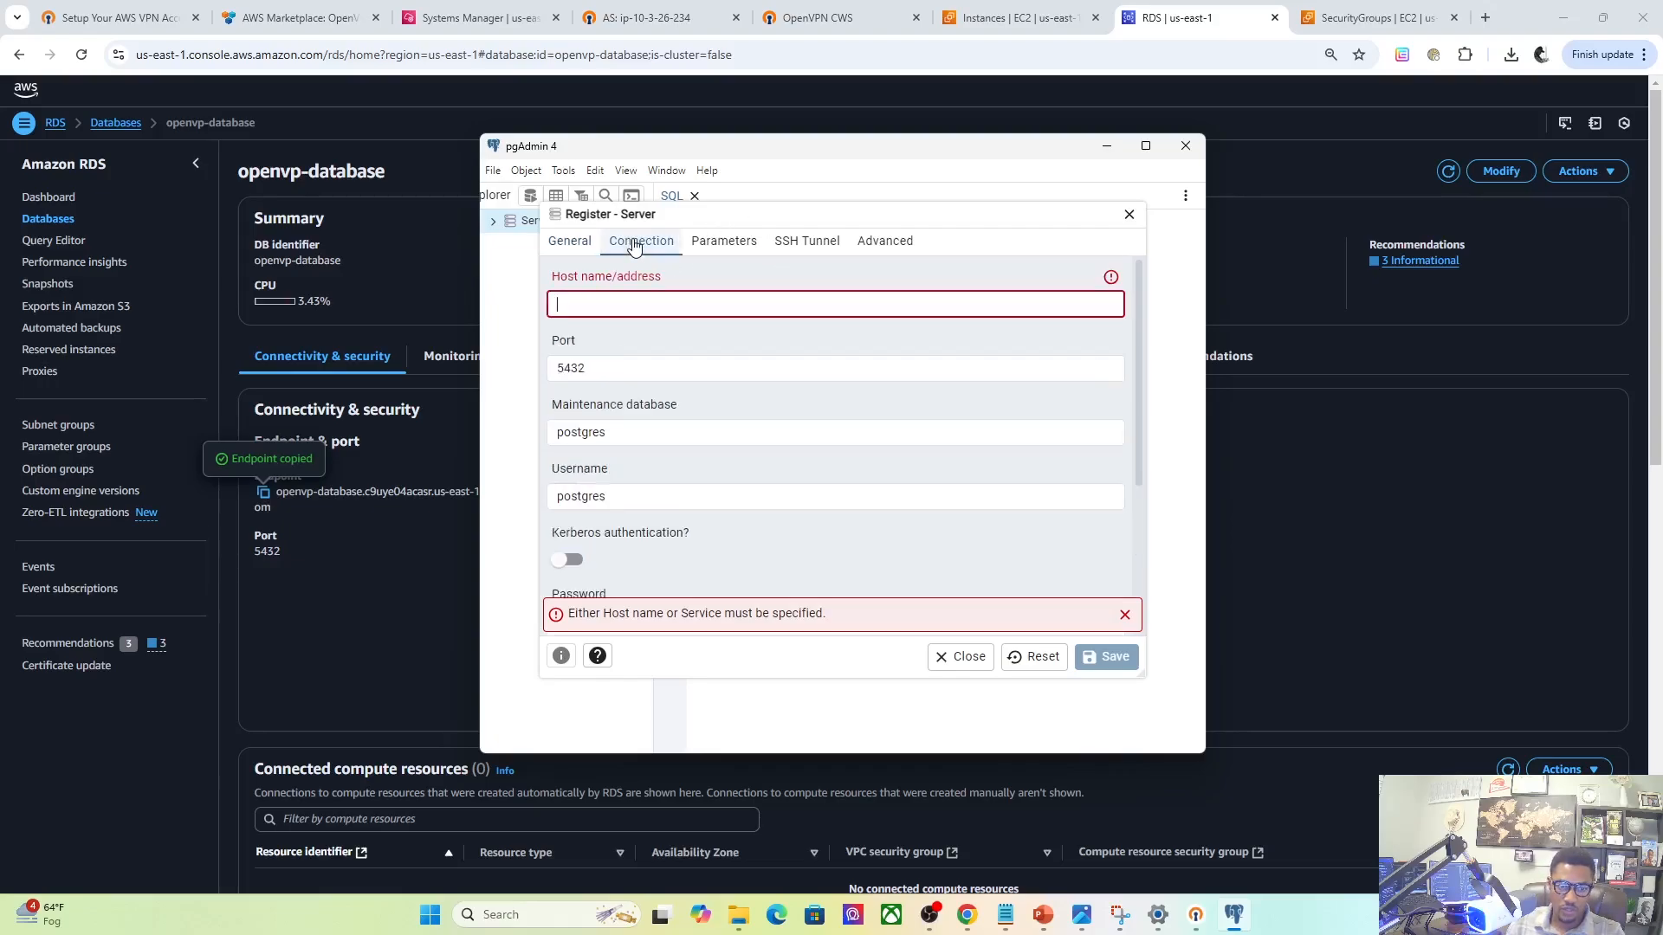
click(1125, 615)
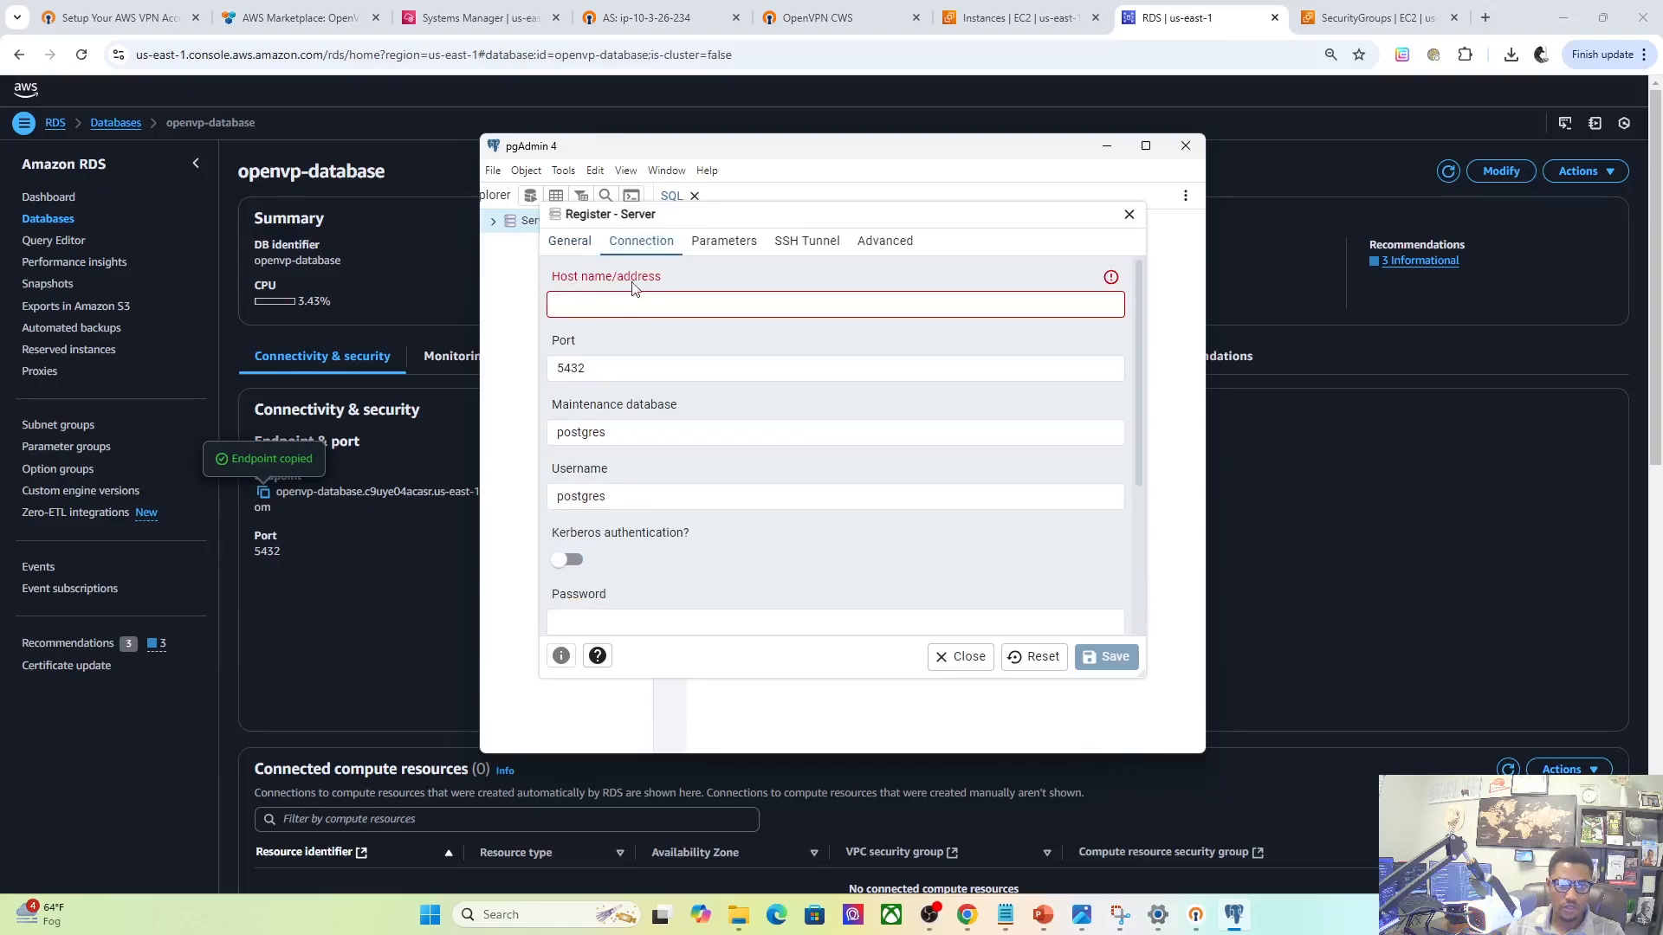
right_click(586, 301)
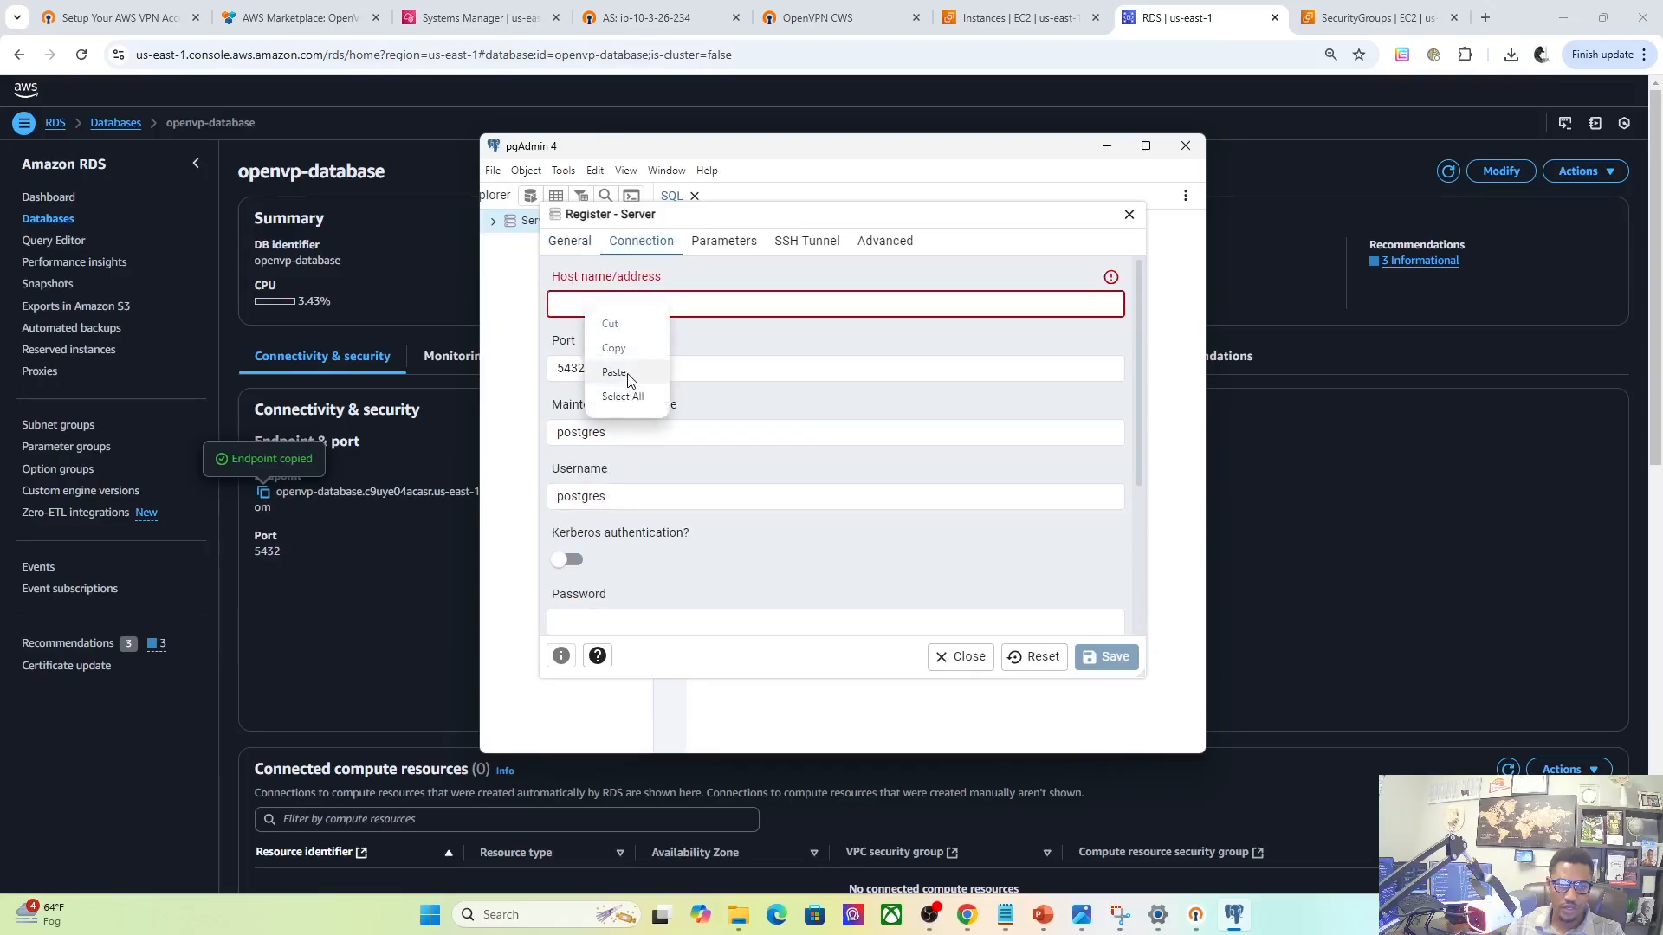
click(629, 394)
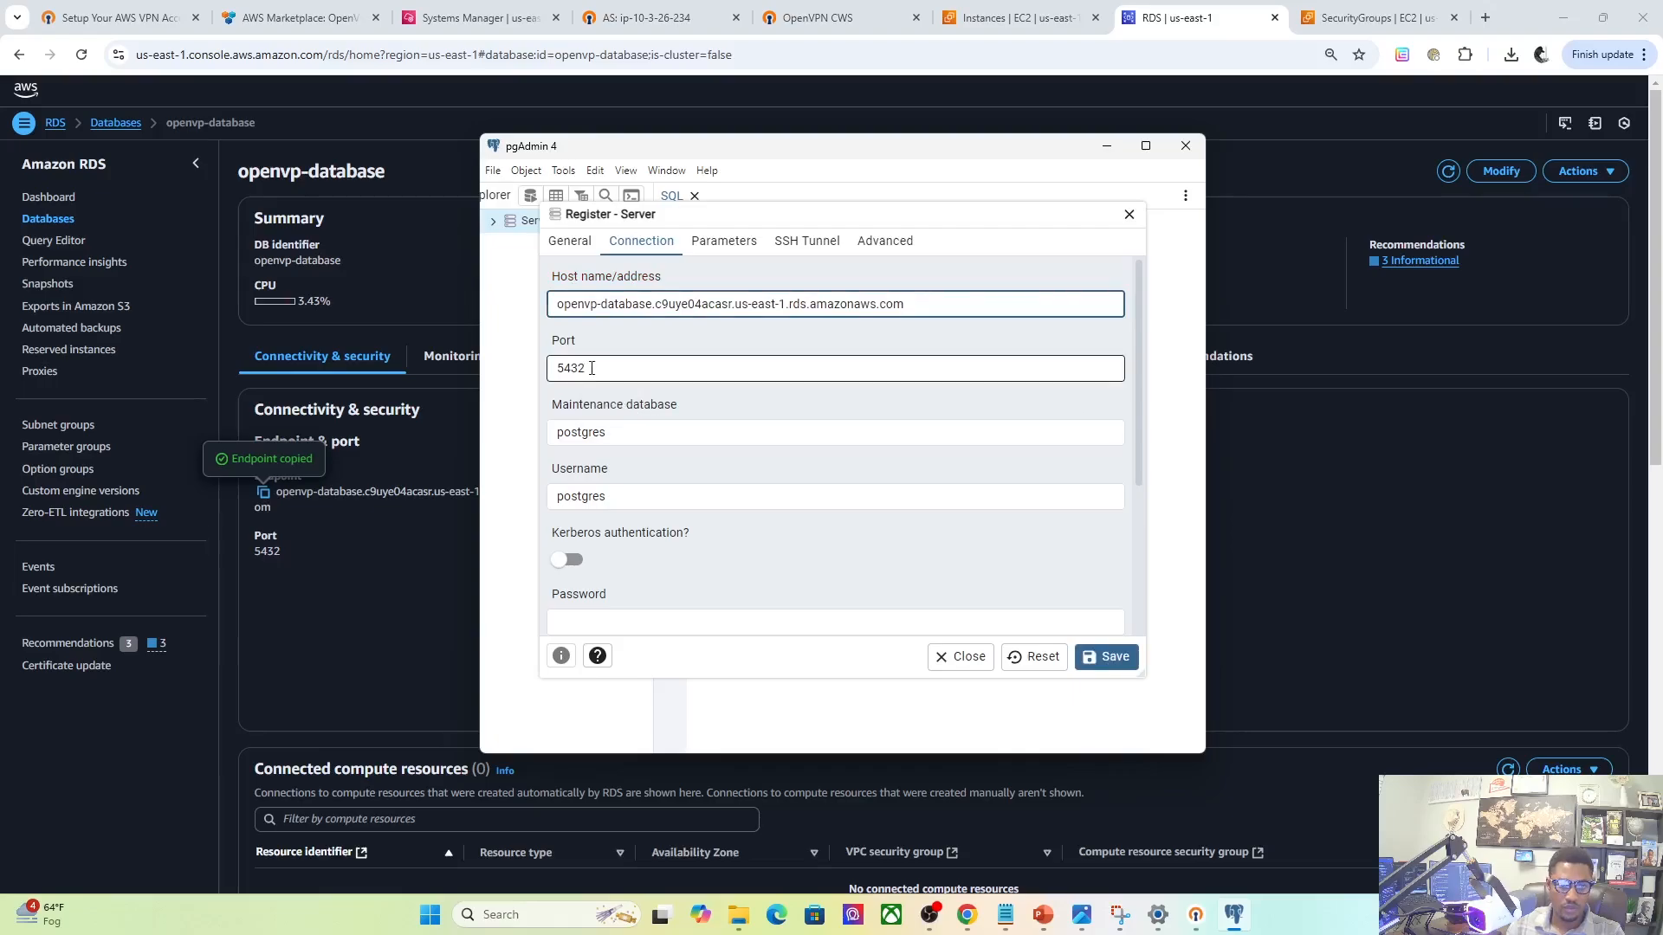
drag(591, 370, 564, 371)
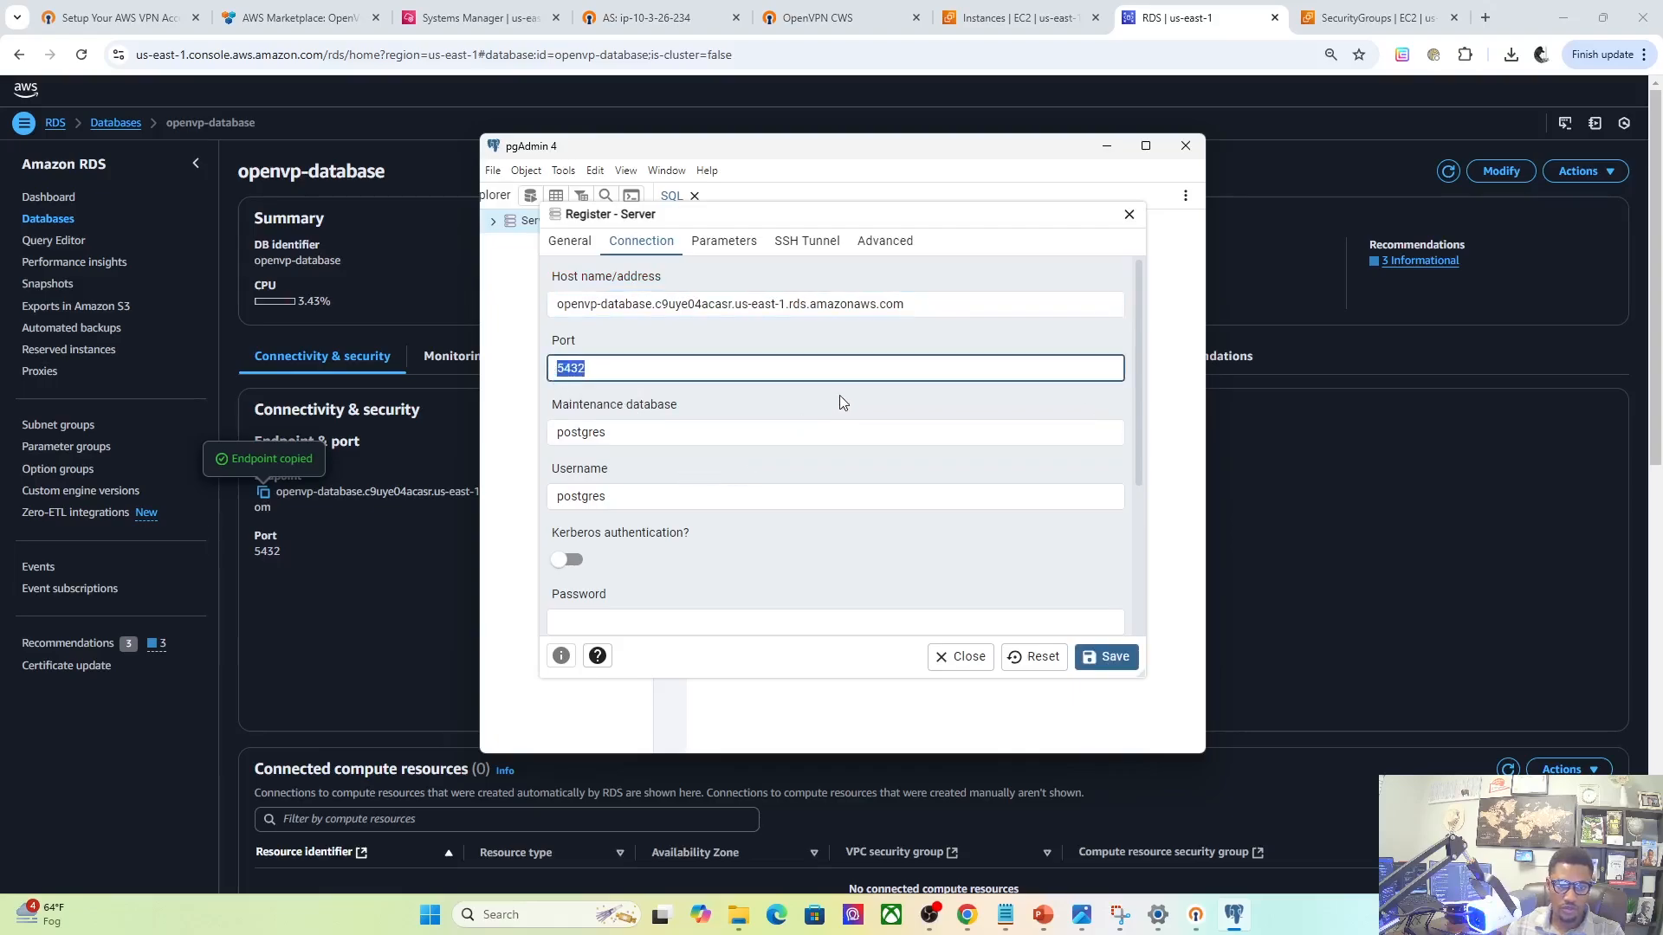
scroll(840, 398, down, 1)
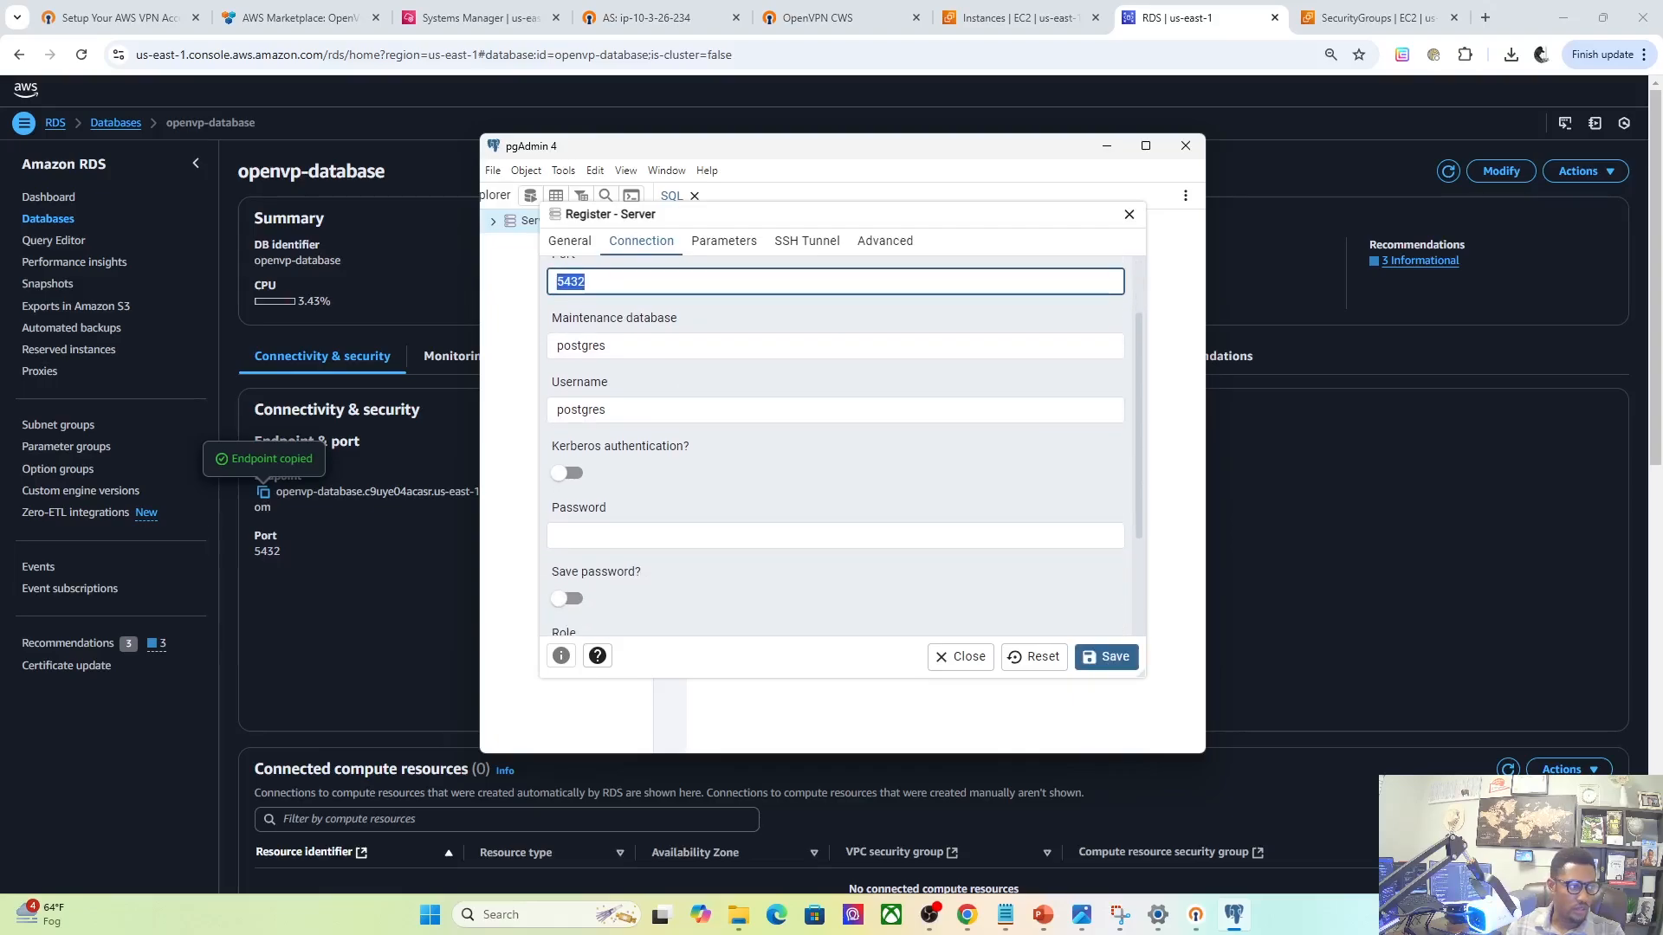
Replace the default username postgres with the database username from the notes
click(1006, 915)
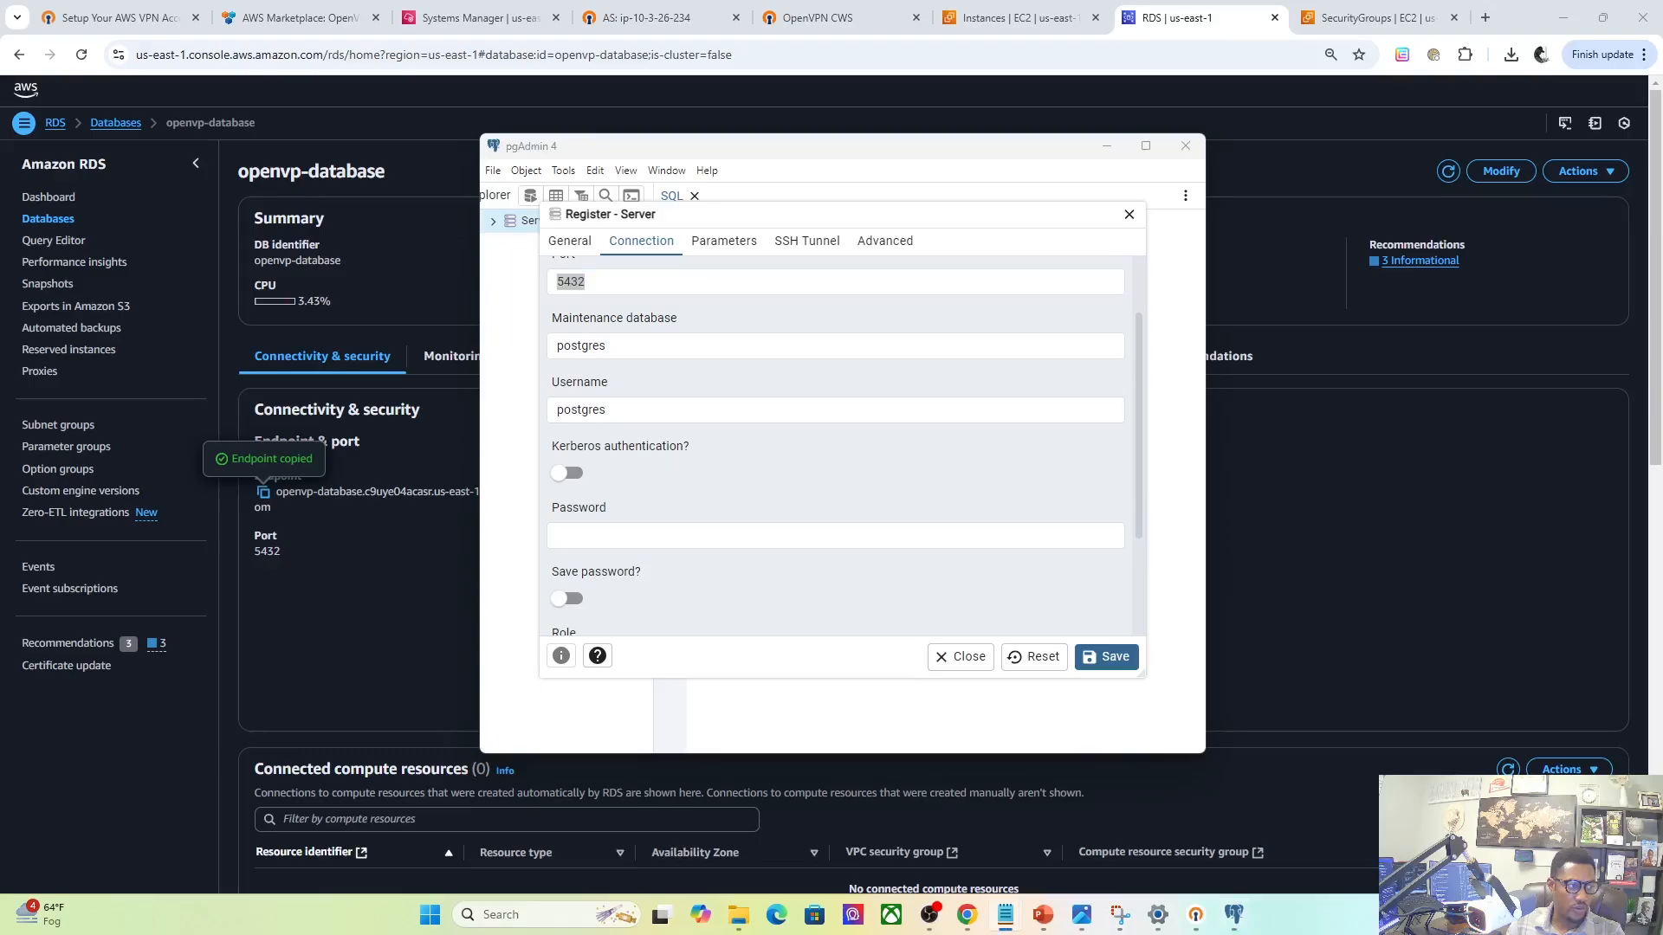
click(622, 422)
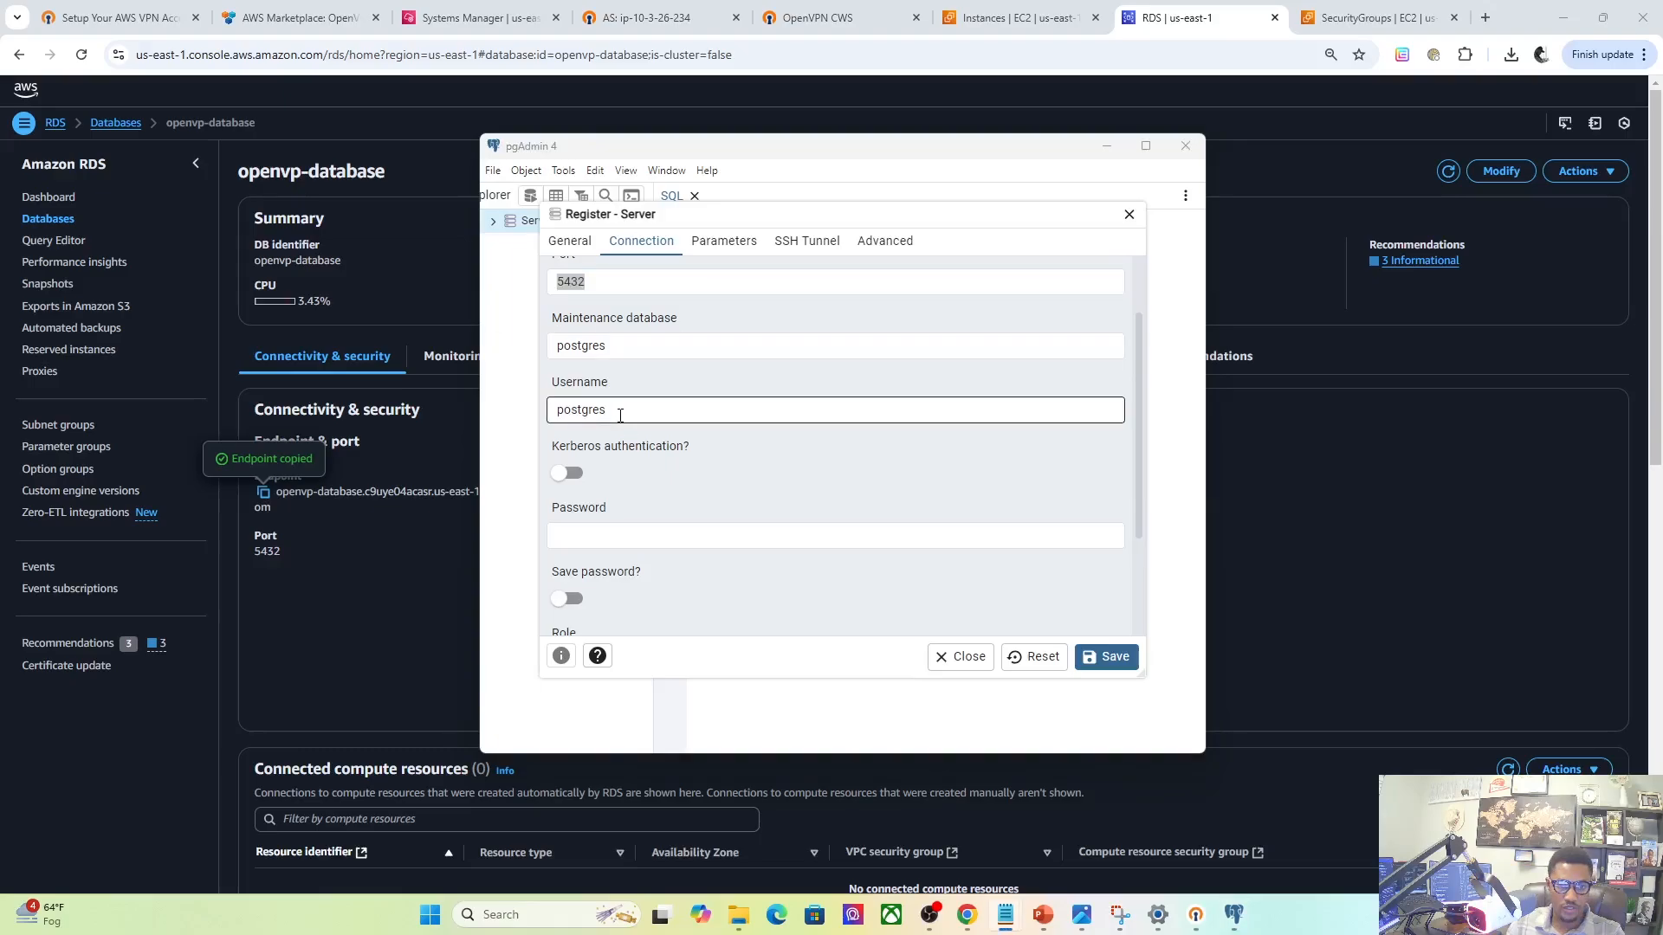
drag(620, 415, 532, 411)
right_click(568, 418)
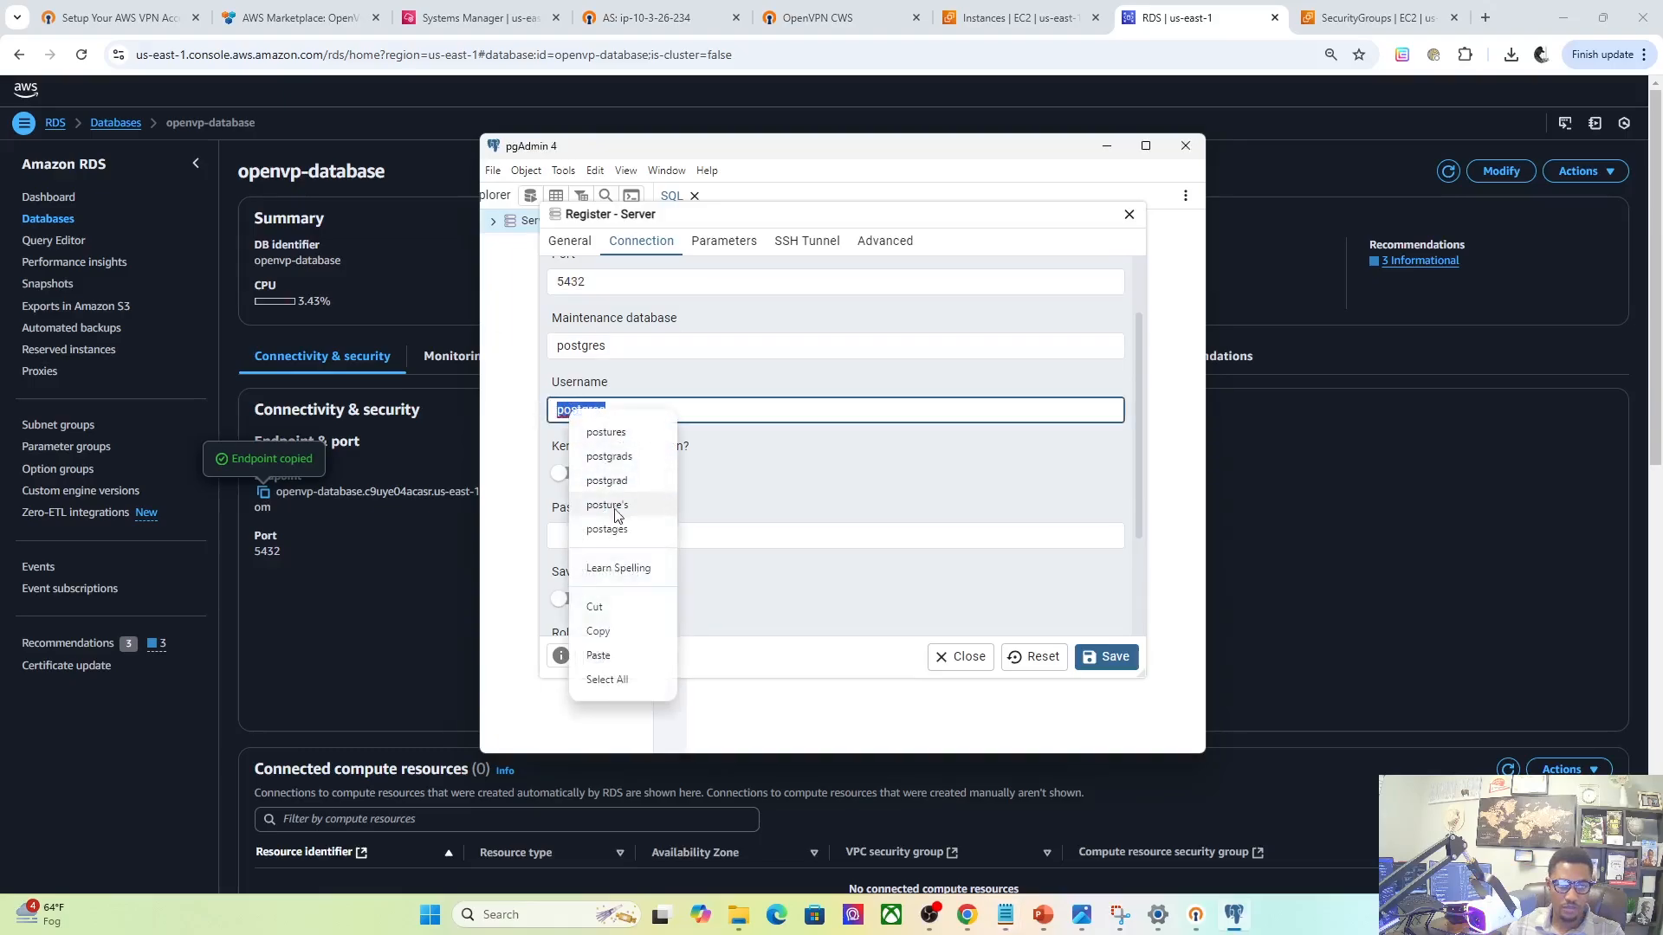
click(598, 656)
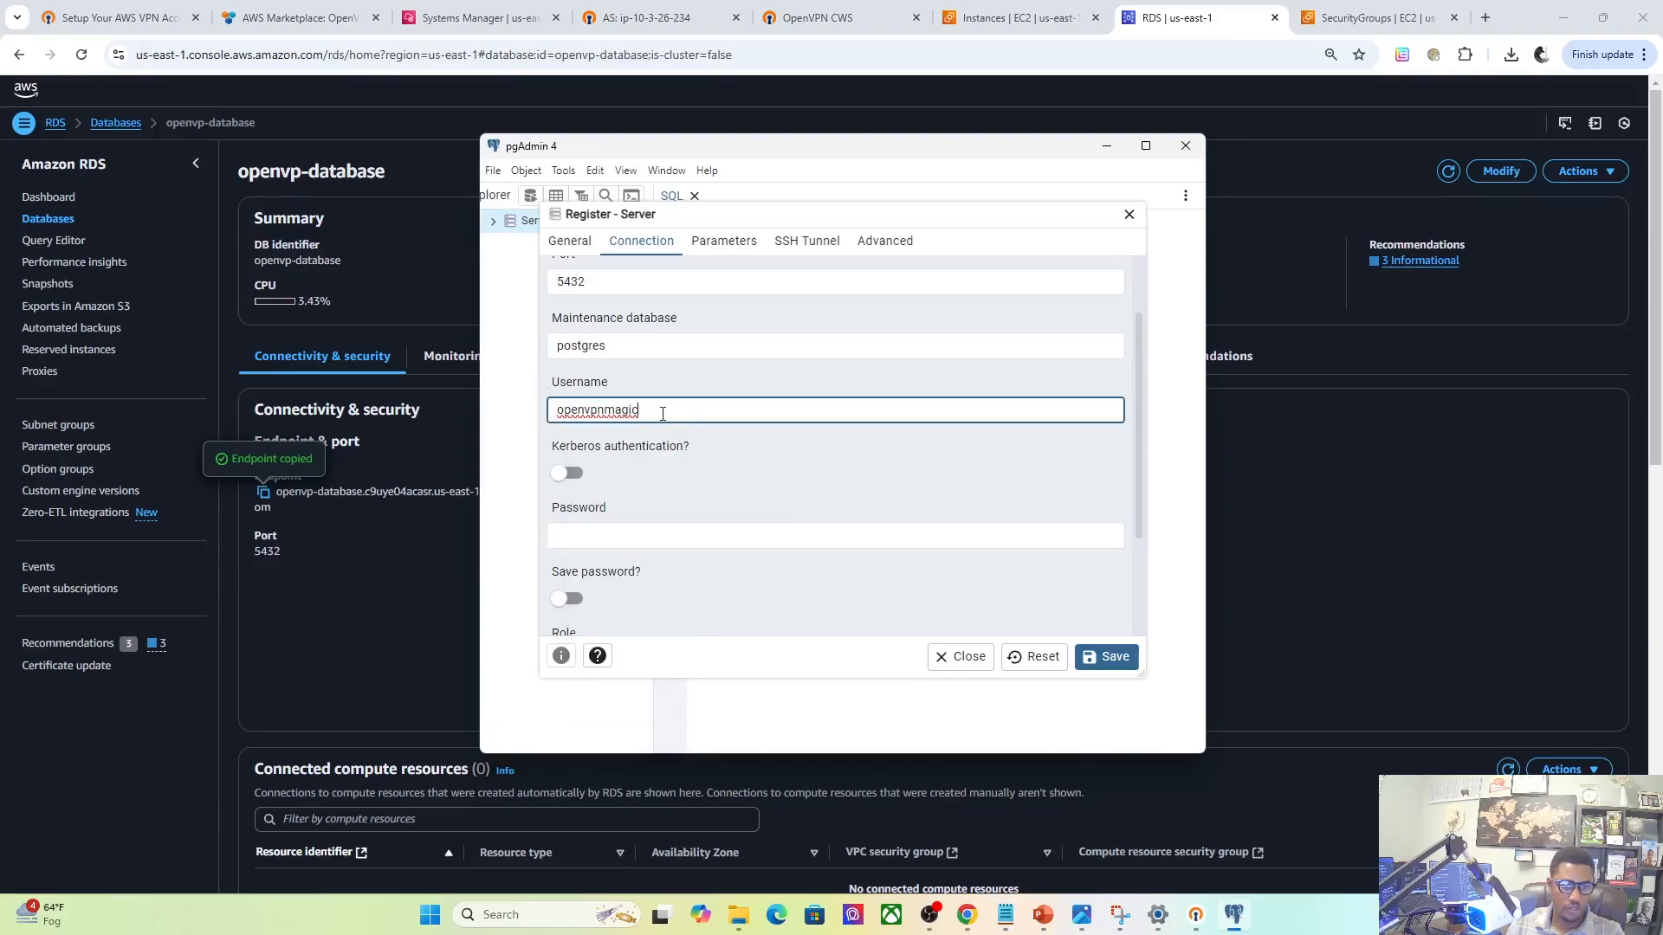
Enter the database password, enable Save password, and save the server registration
key(alt+Tab)
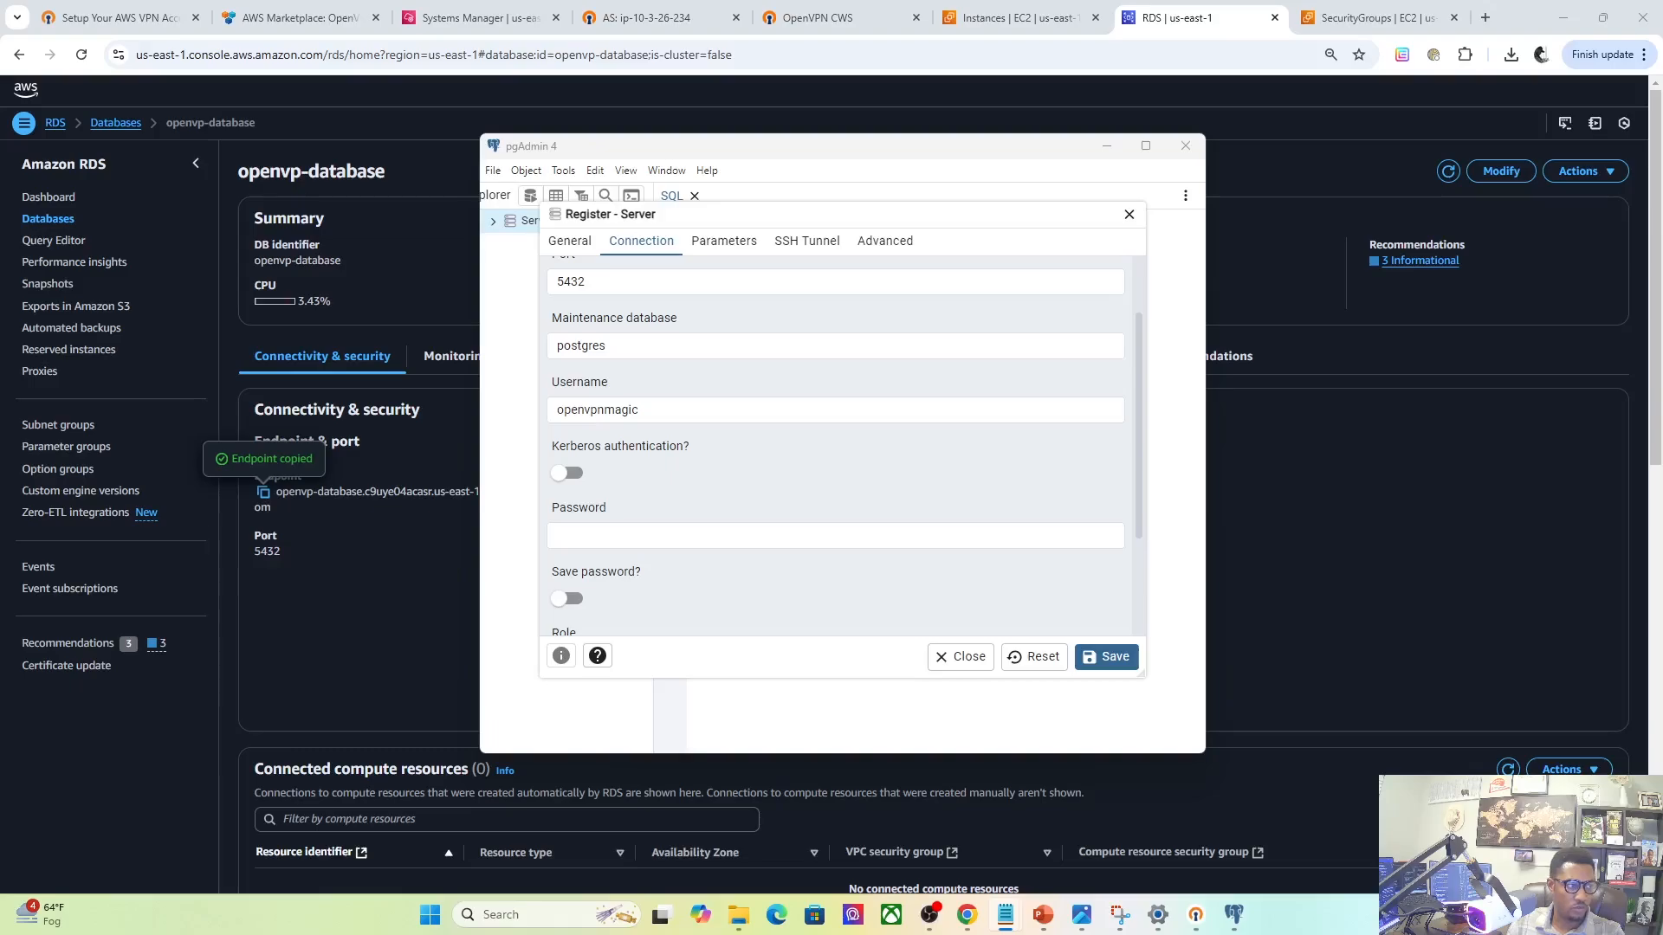
click(605, 544)
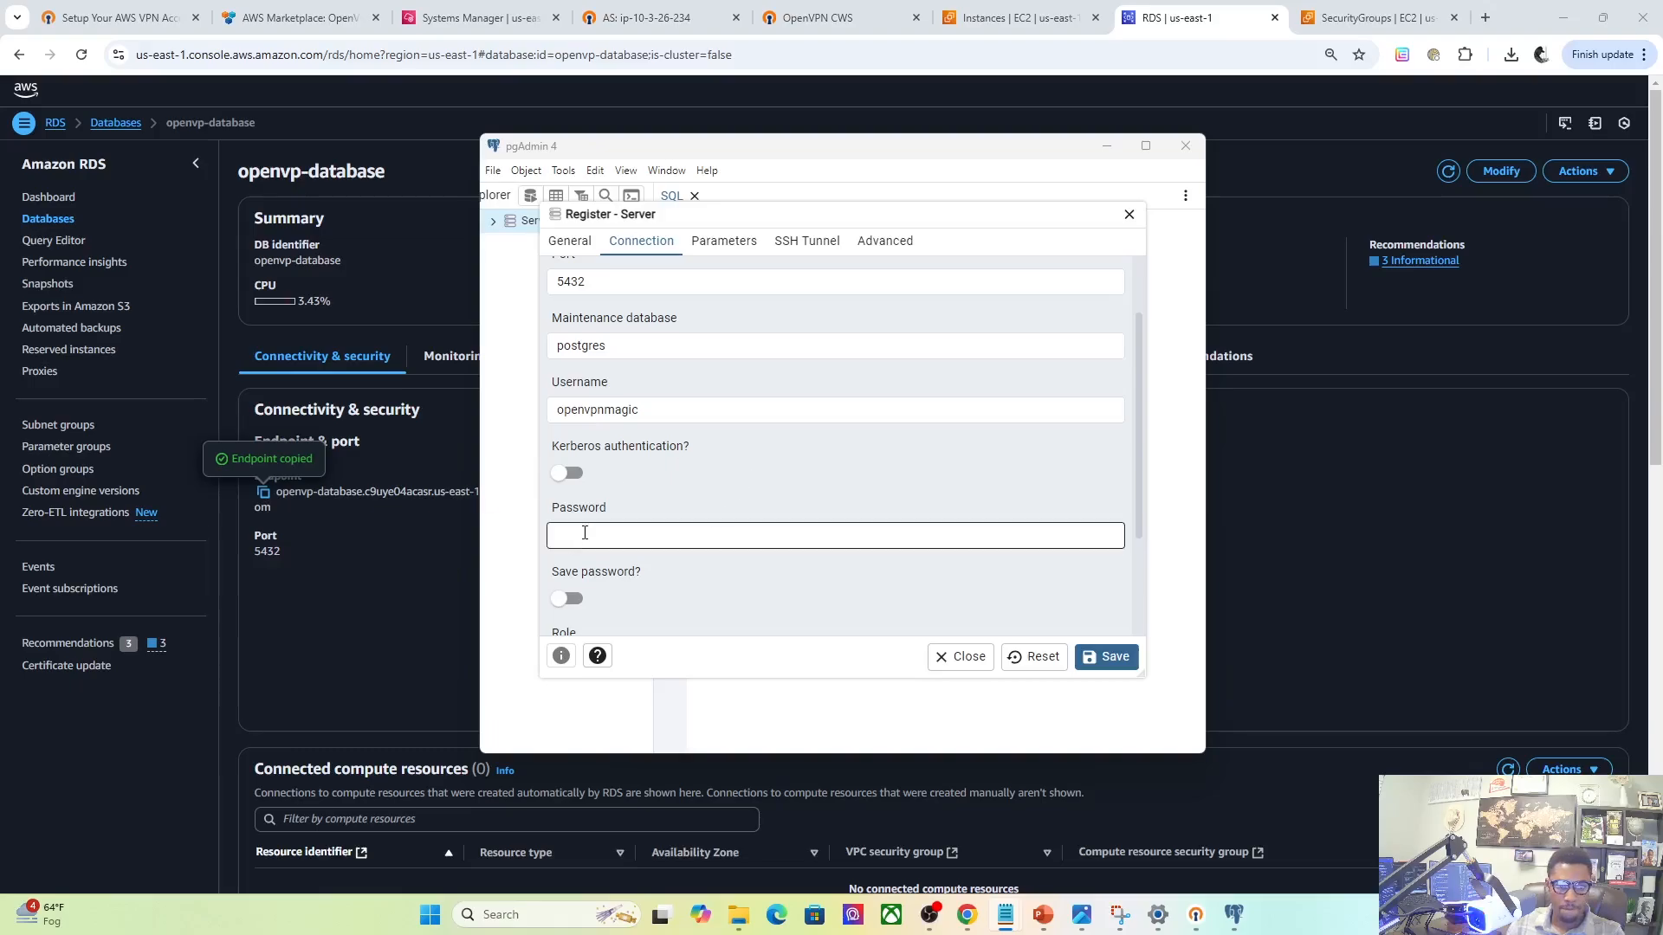
right_click(584, 533)
click(635, 609)
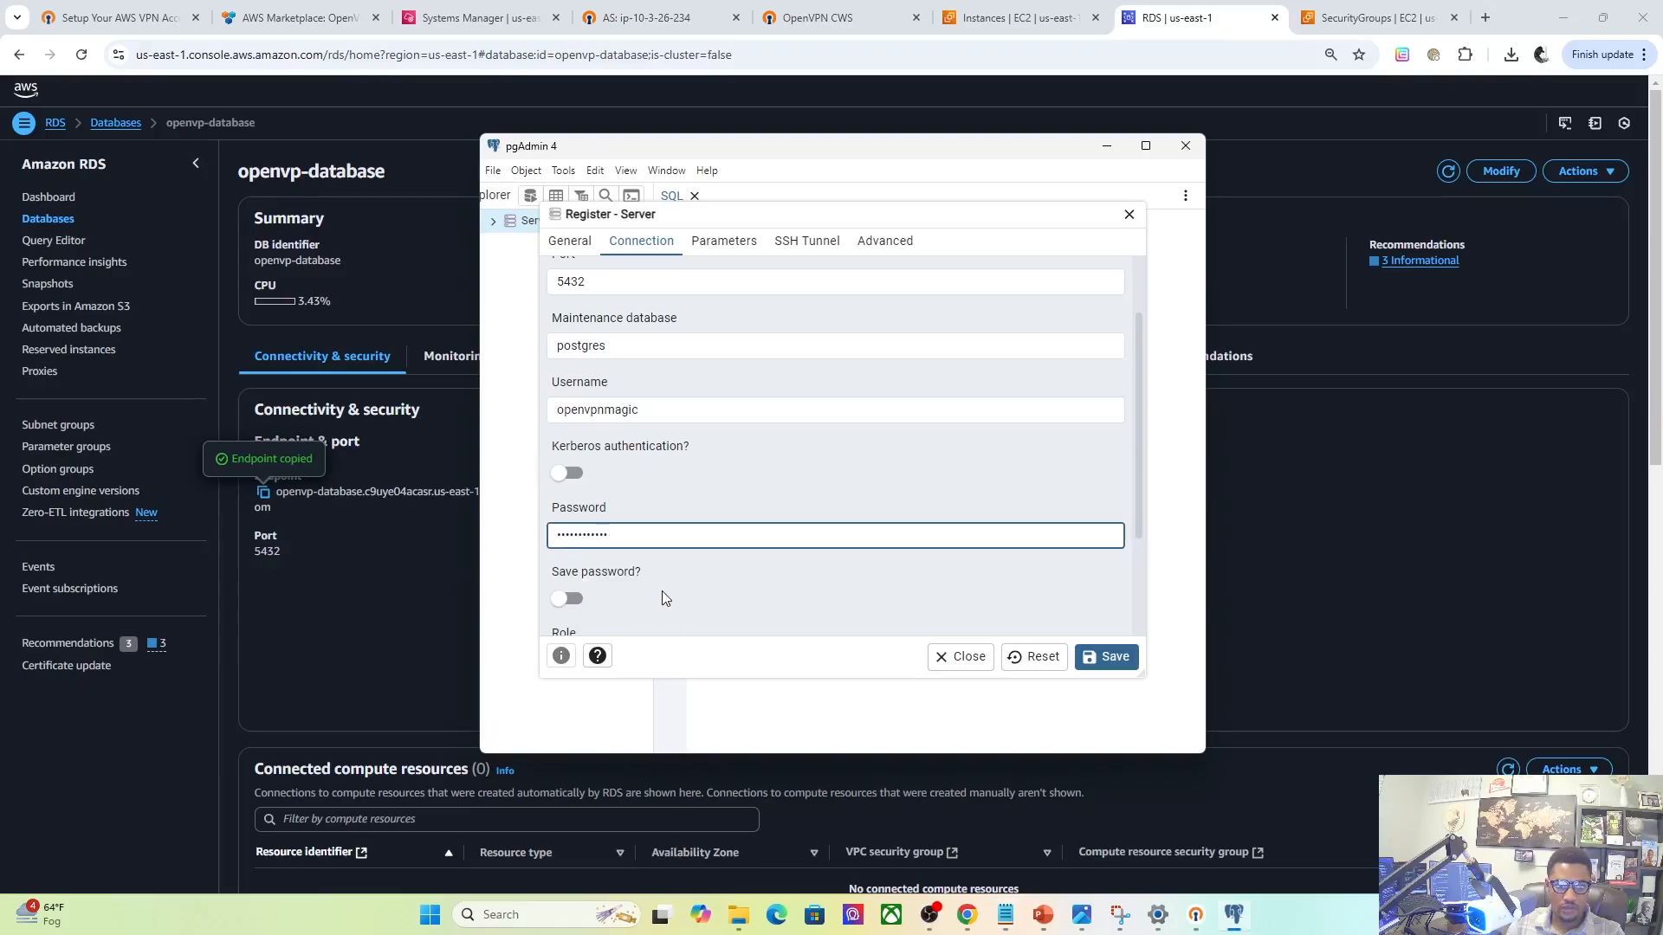
click(573, 599)
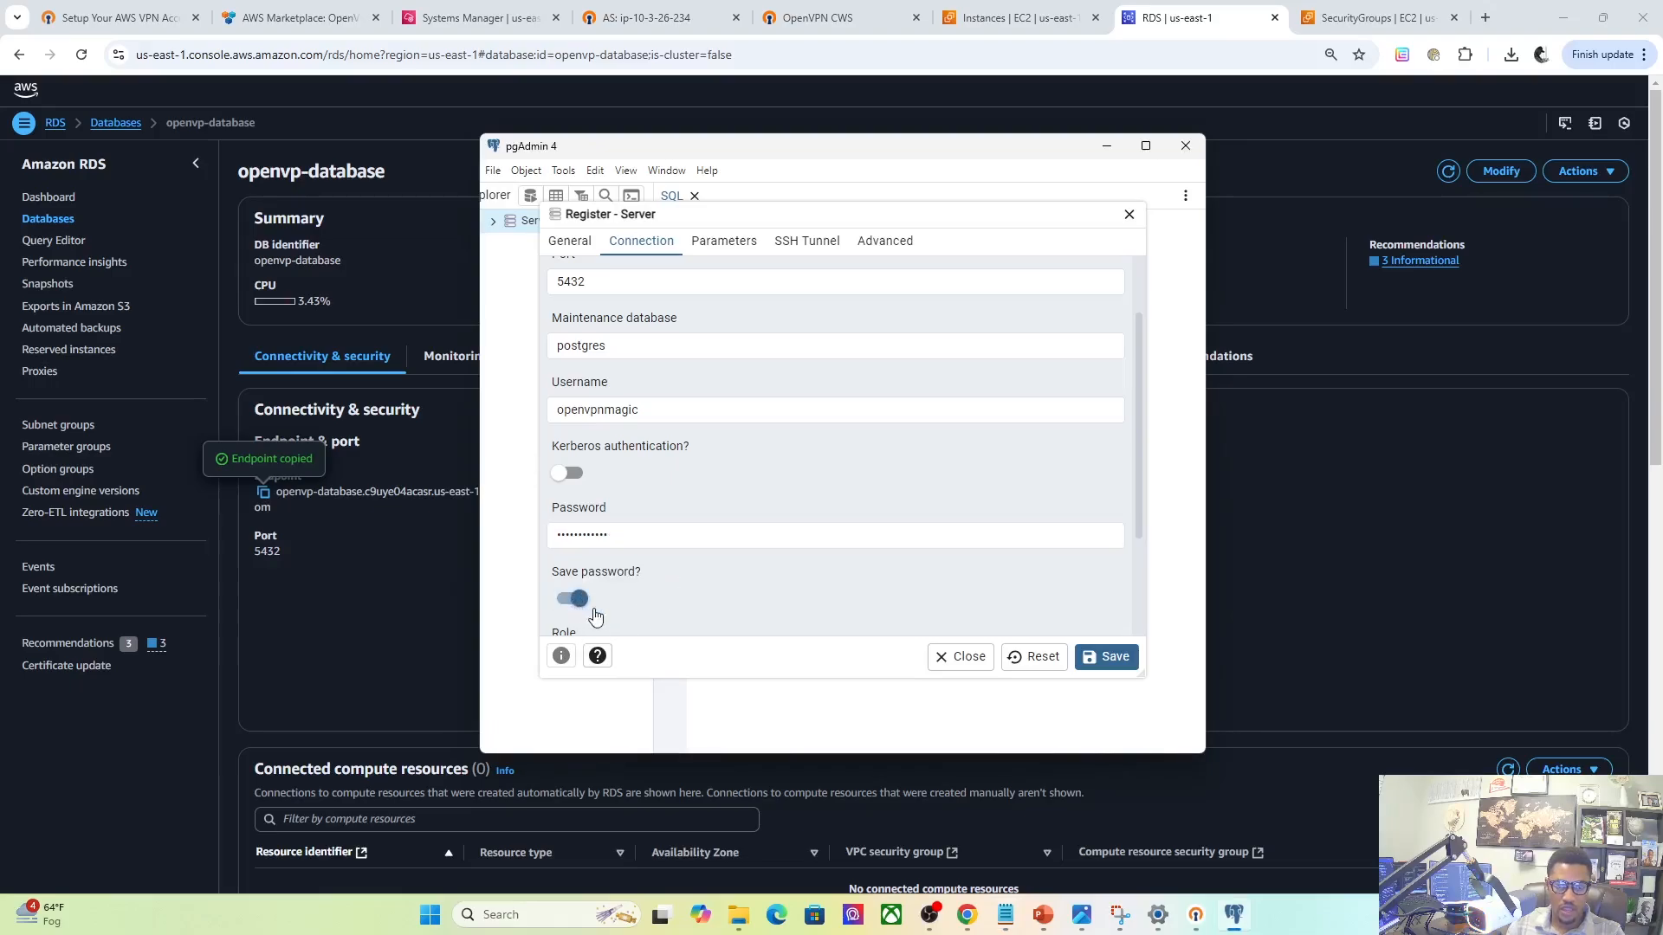
scroll(827, 601, down, 1)
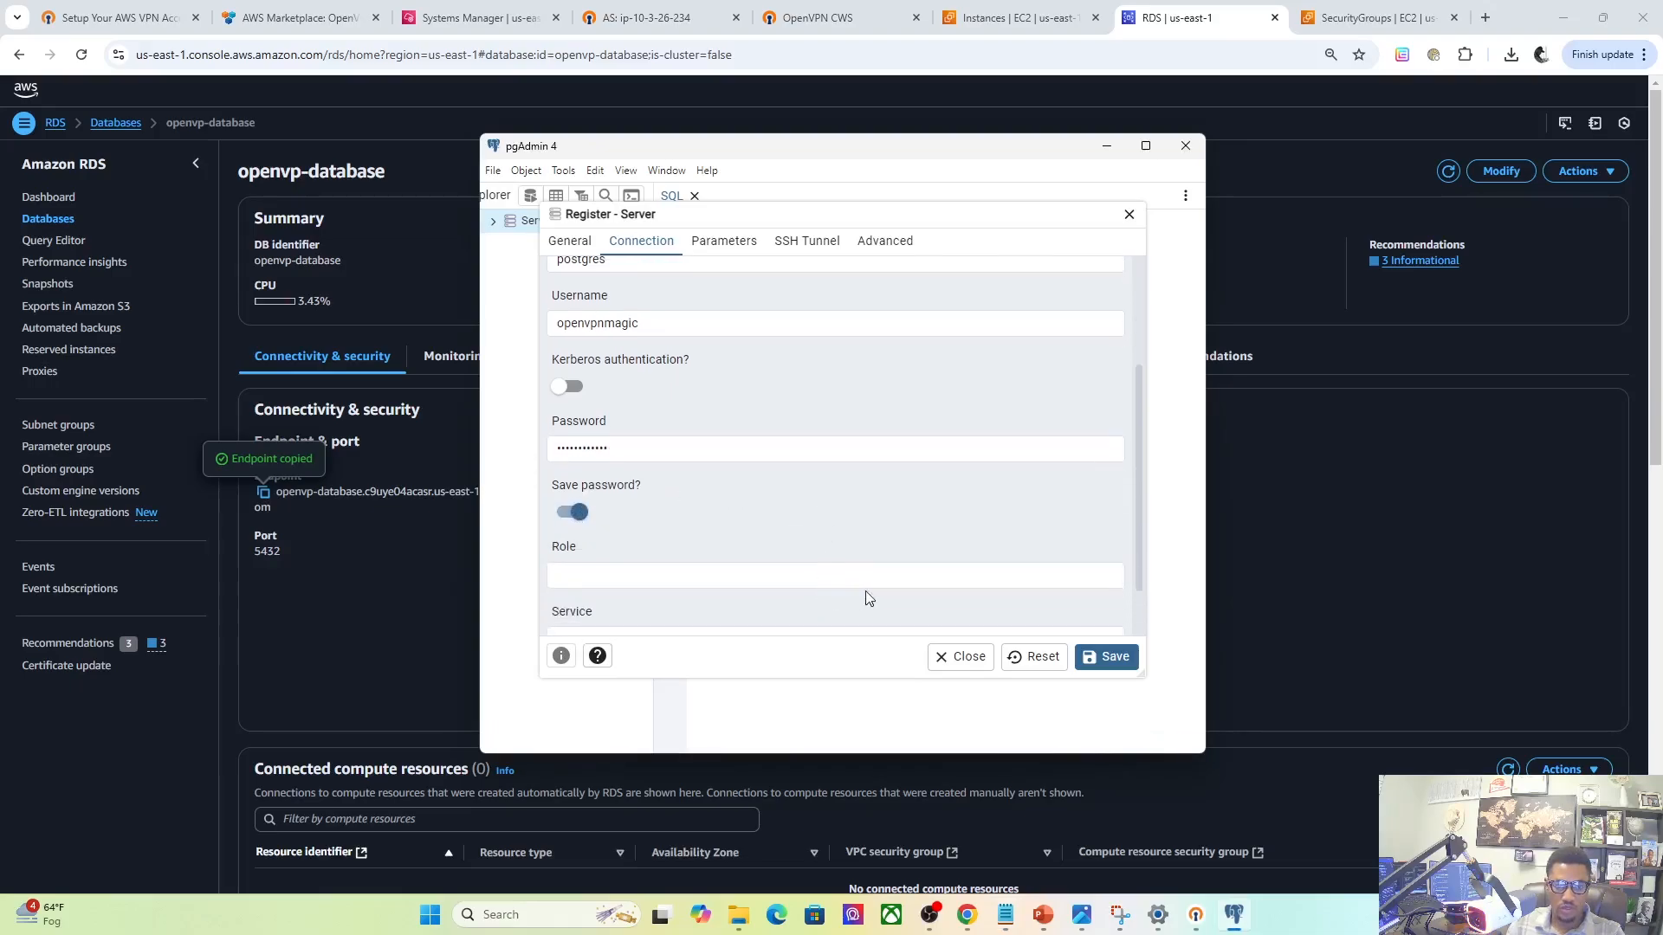
scroll(1013, 563, up, 1)
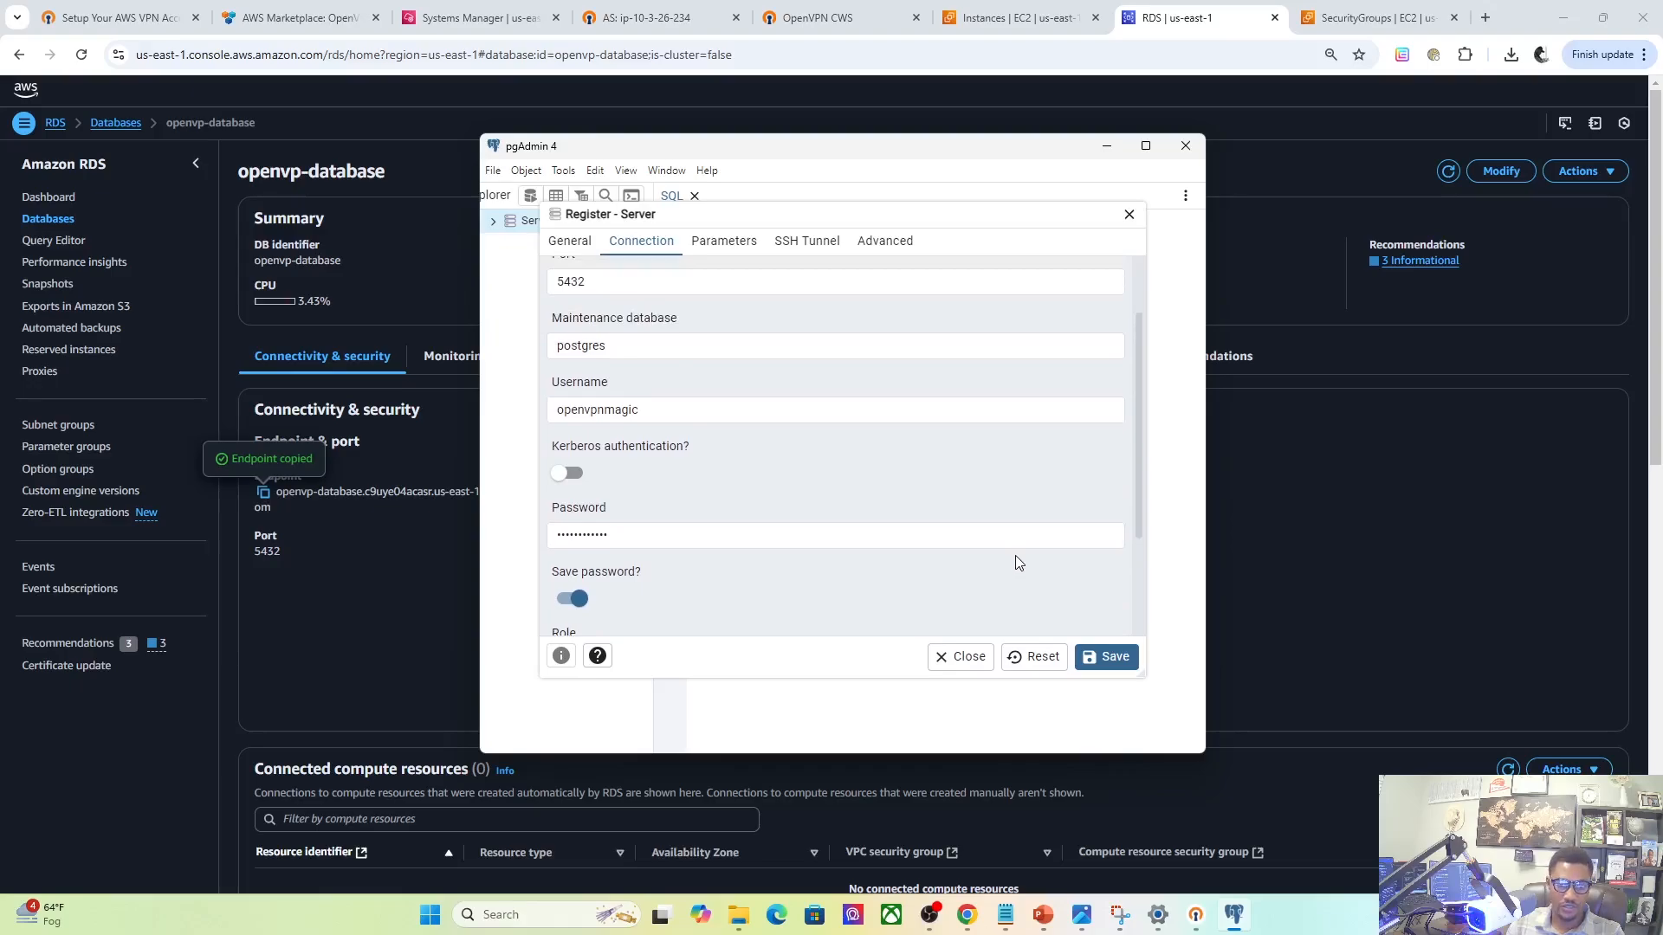
click(1115, 659)
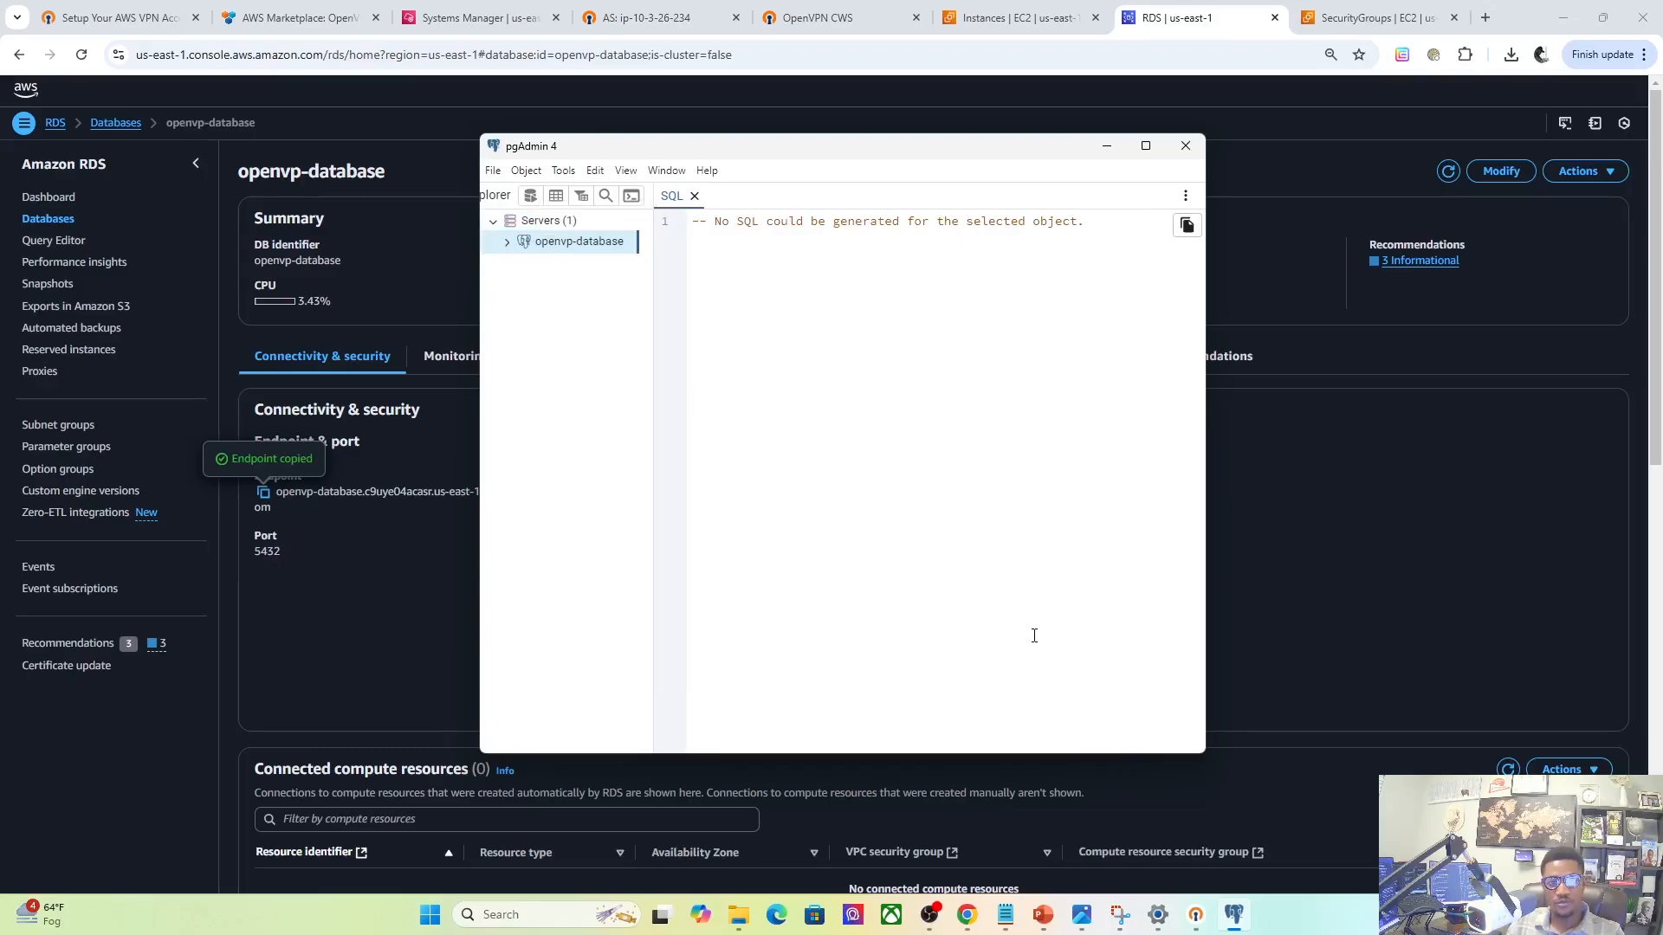
Expand openvp-database in pgAdmin and place the OpenVPN Connect client alongside it
click(507, 243)
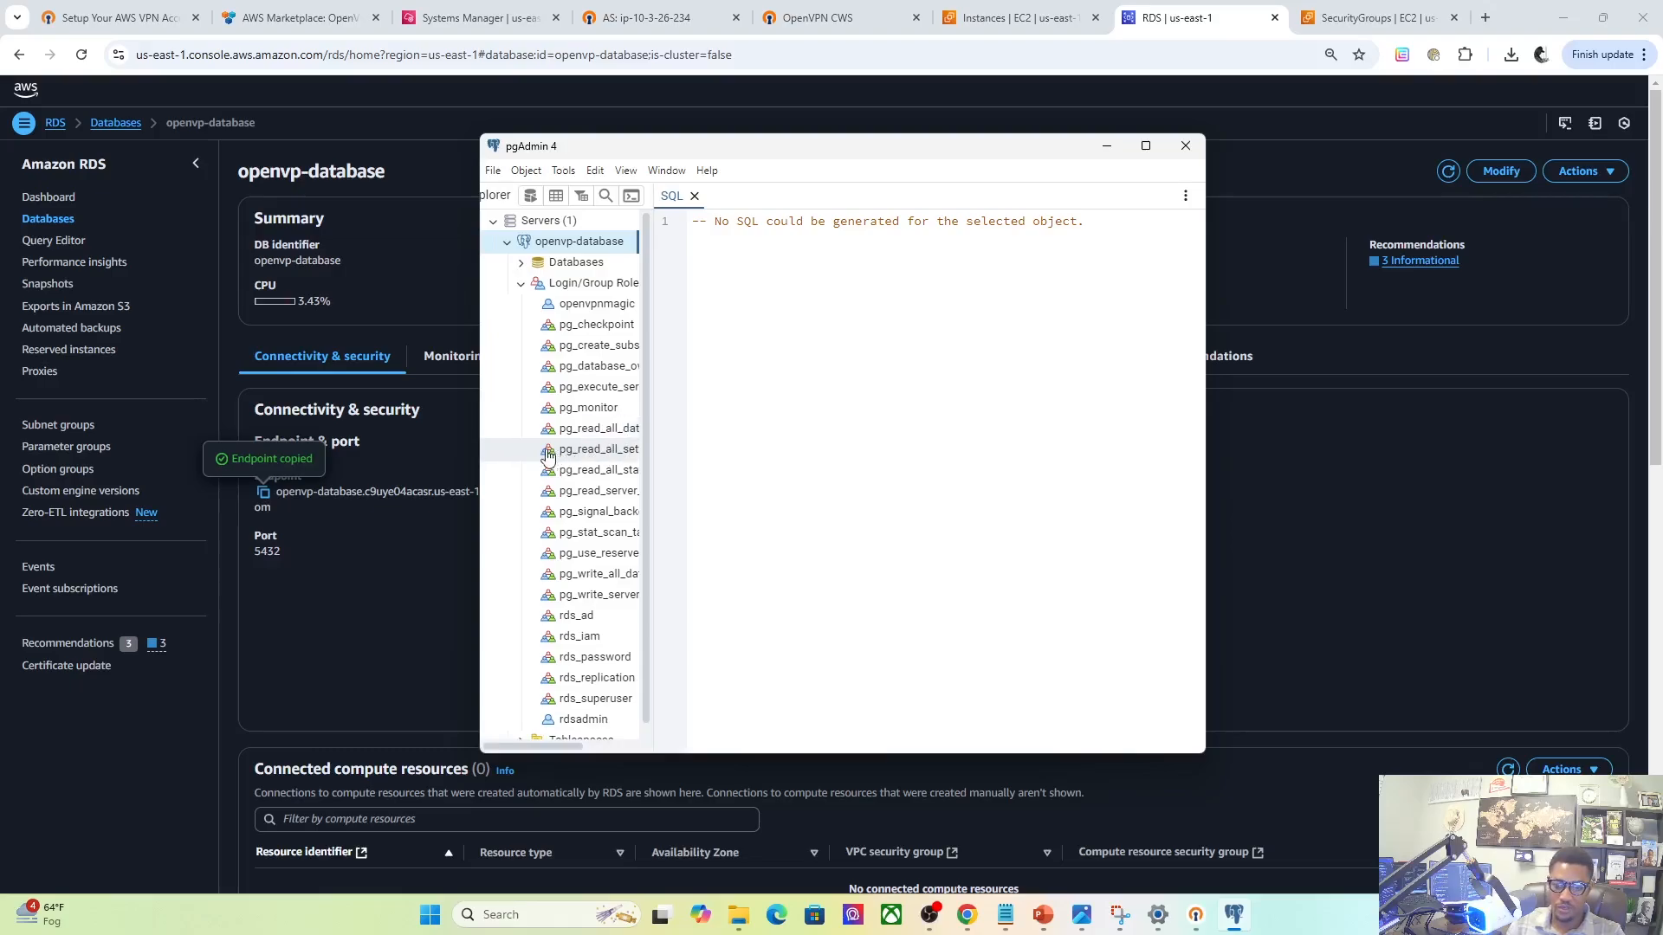
click(1198, 920)
drag(1058, 80, 1413, 109)
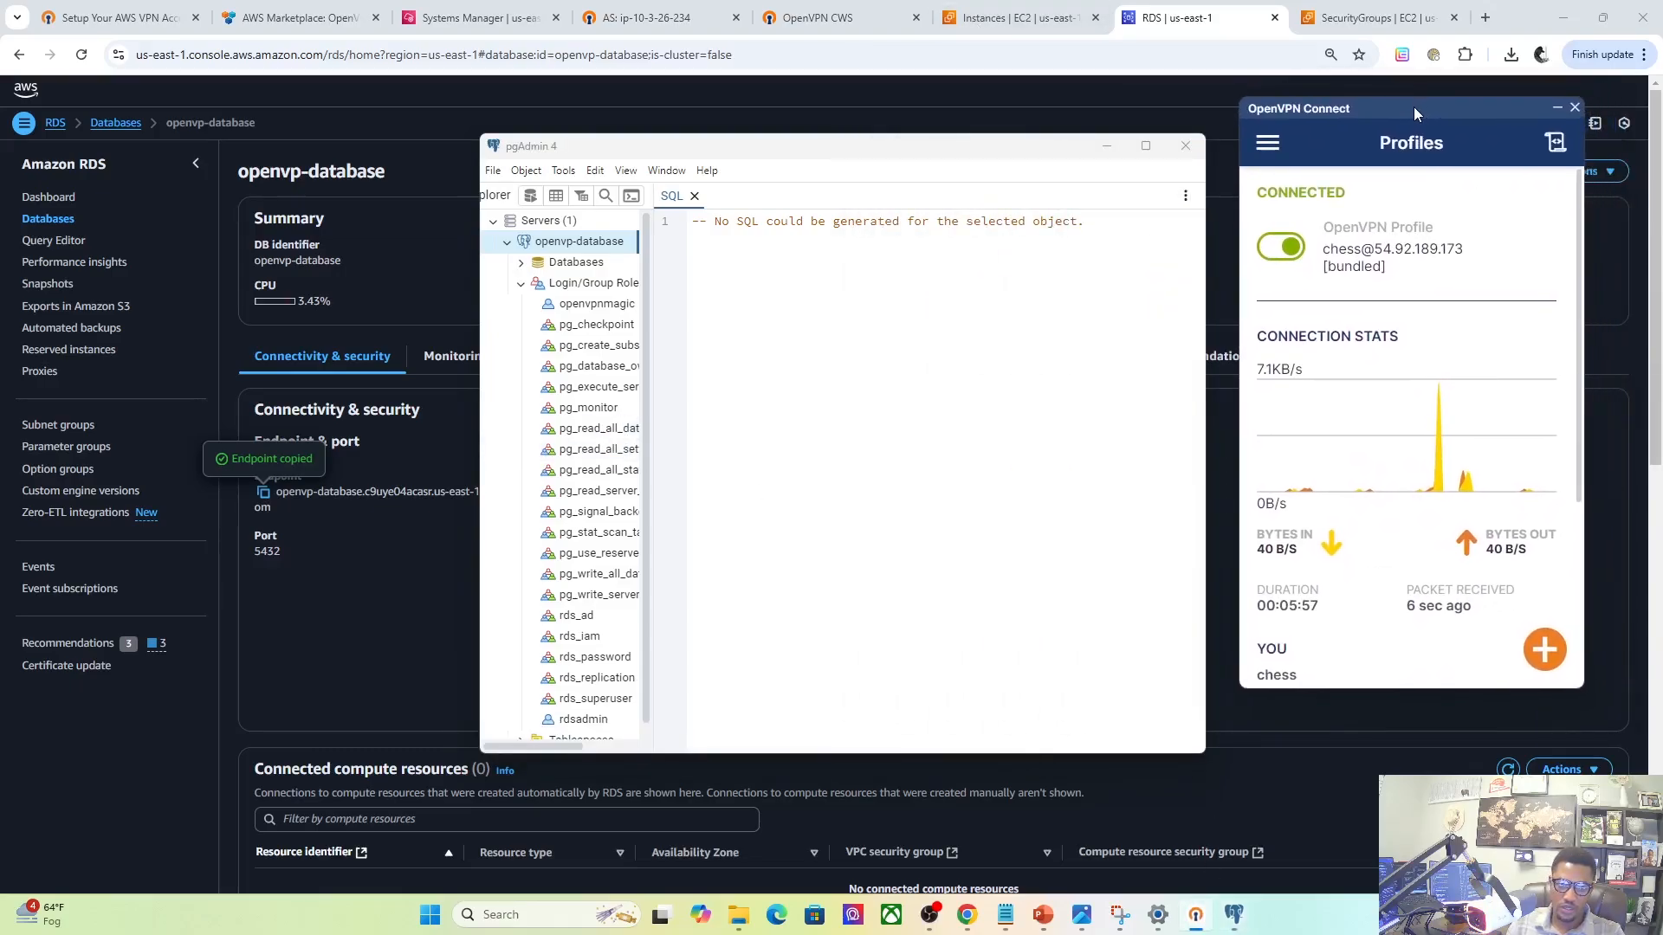
Remove openvp-database from pgAdmin and disconnect the chess VPN profile
right_click(571, 248)
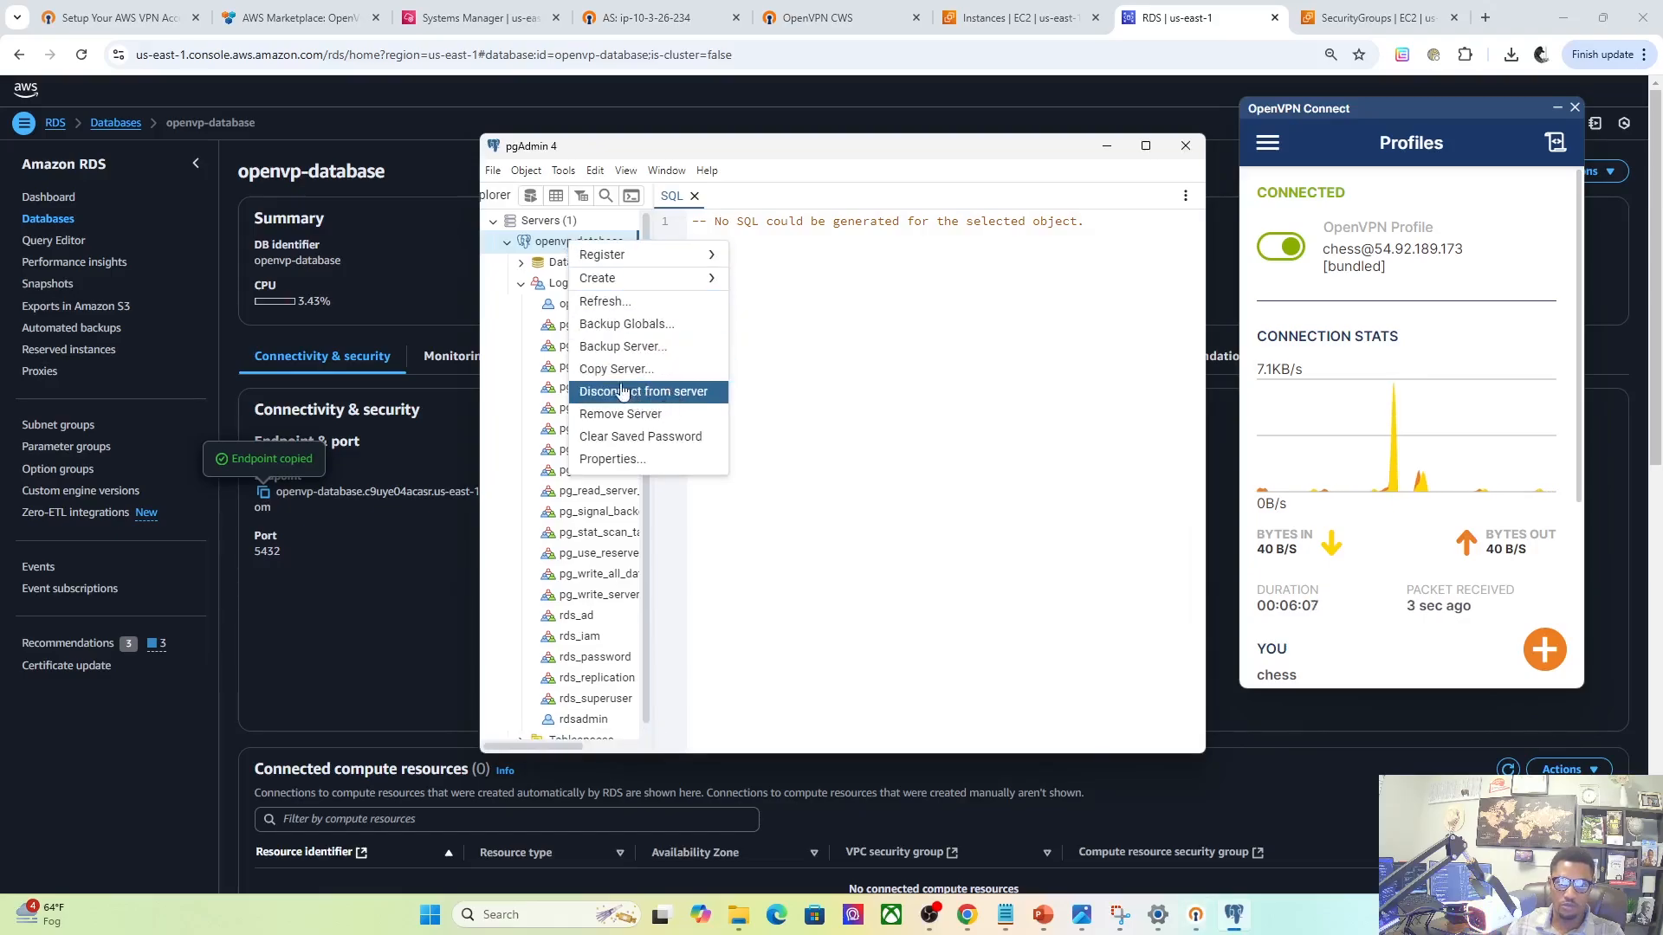
click(641, 416)
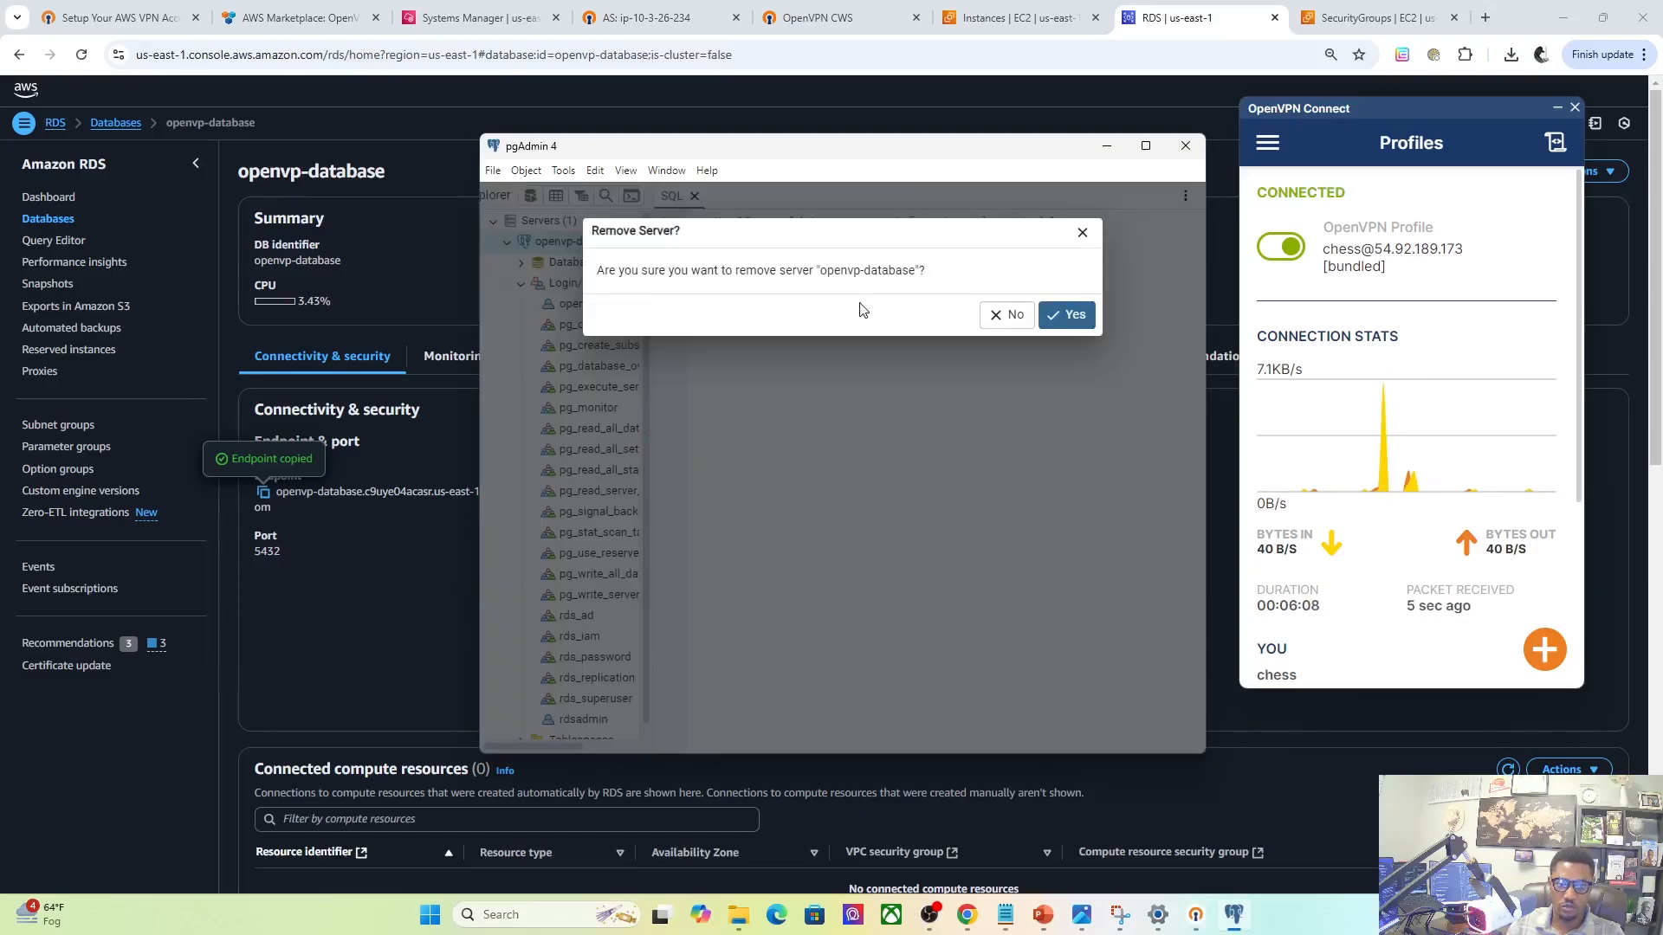
click(1082, 319)
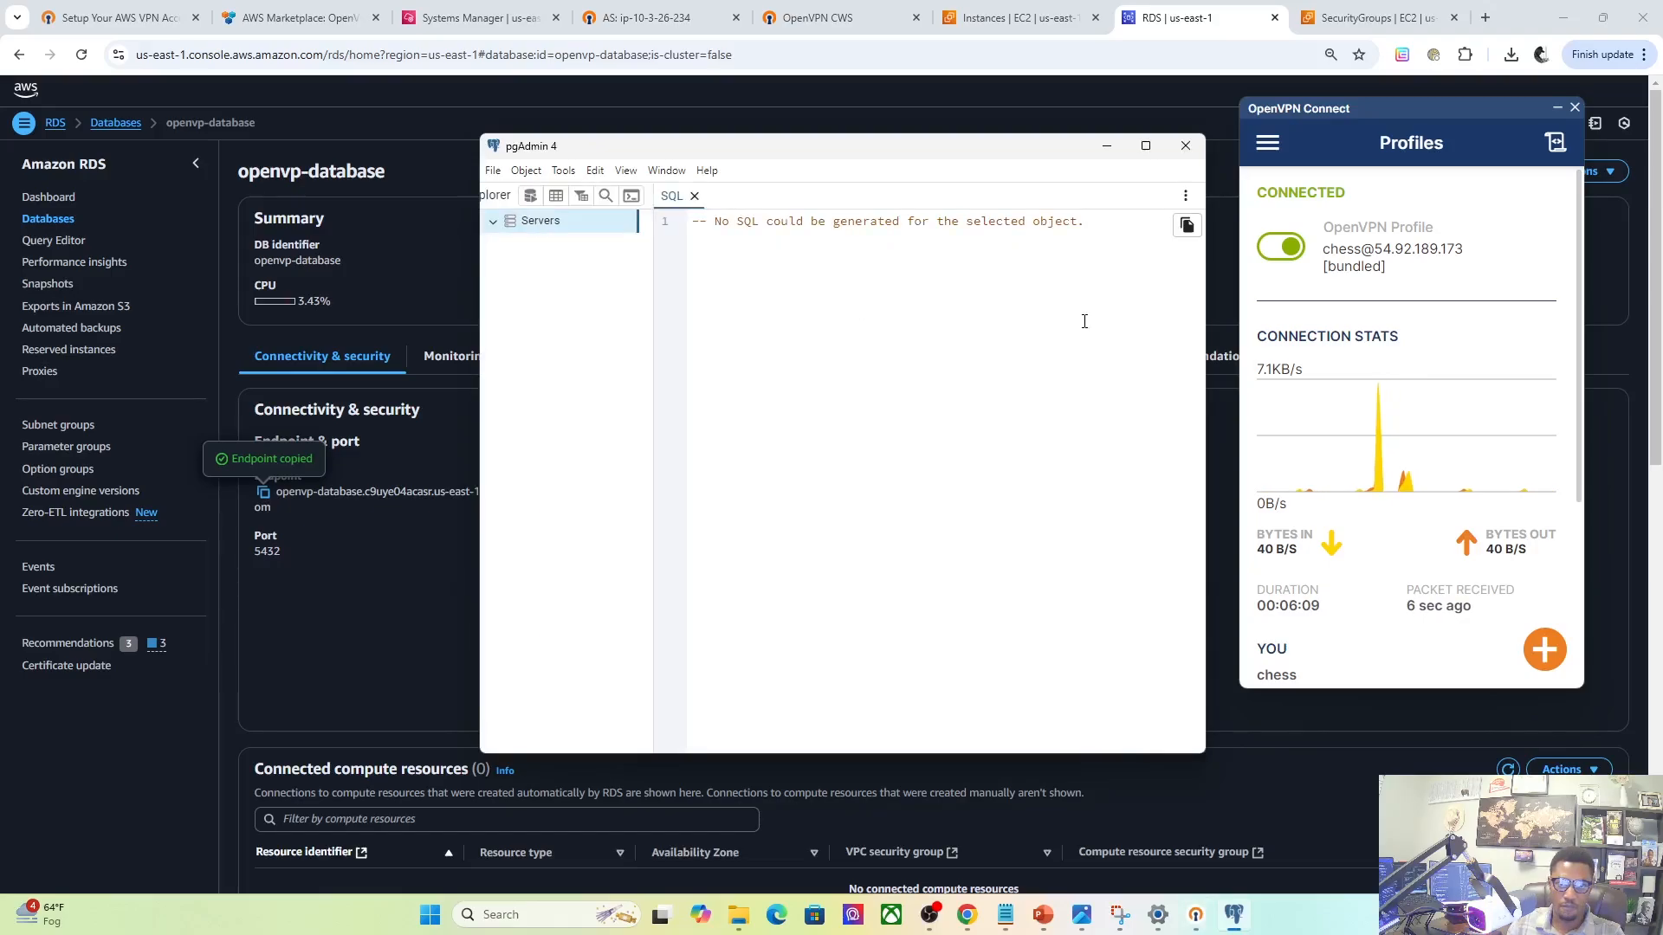
click(1277, 254)
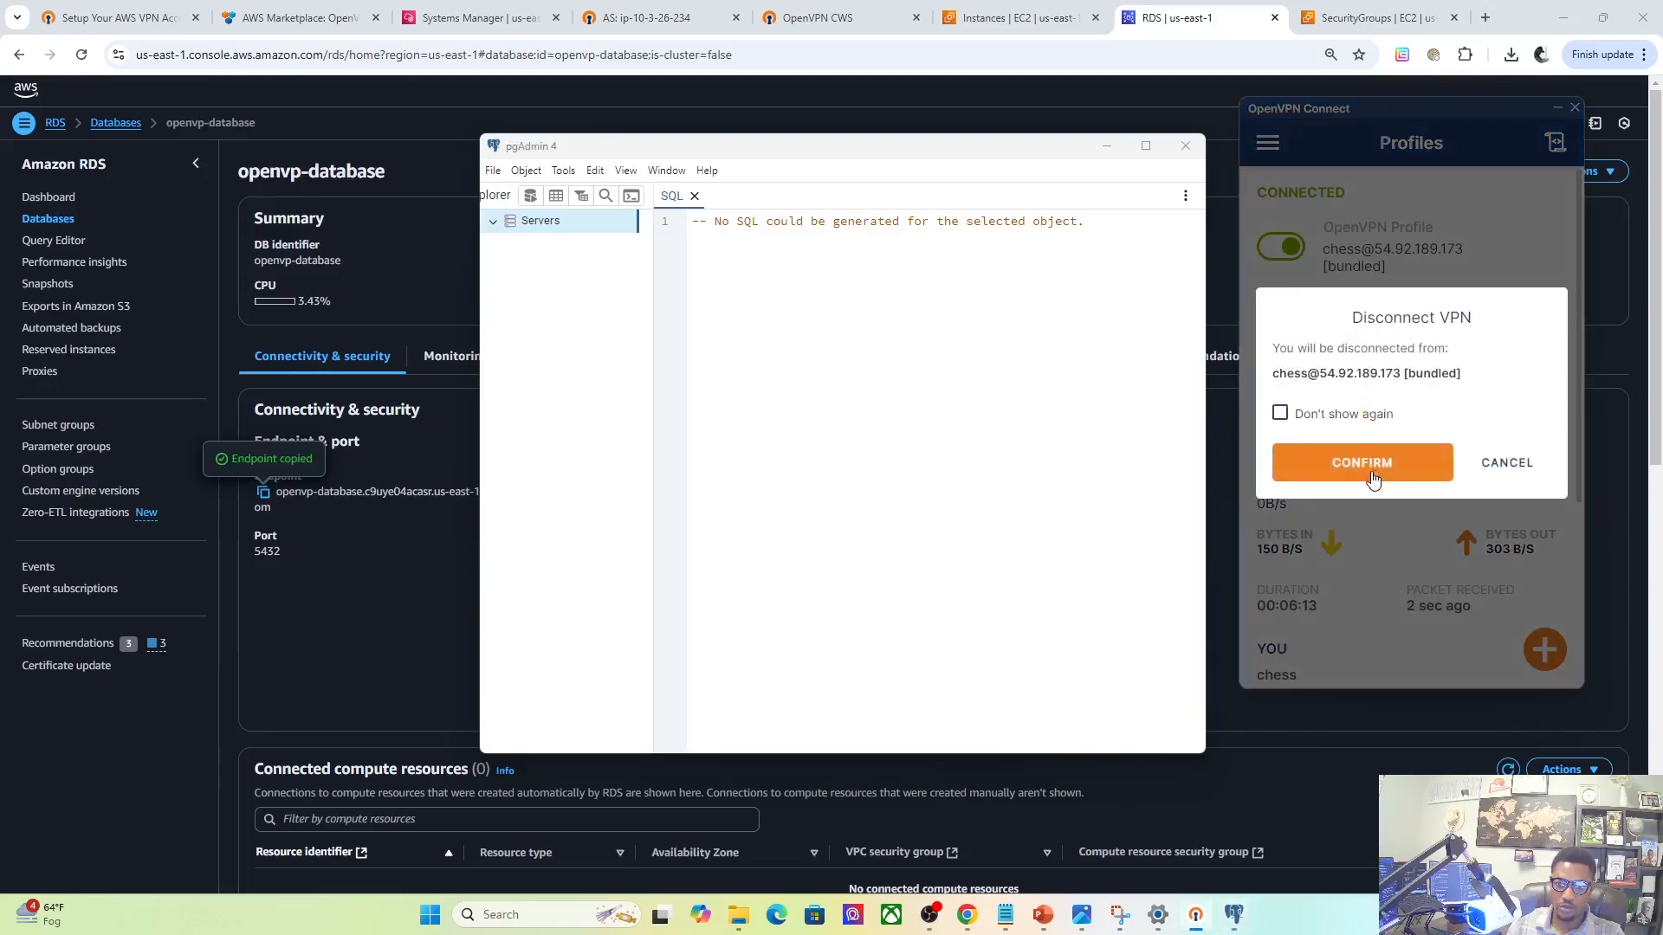
click(1362, 472)
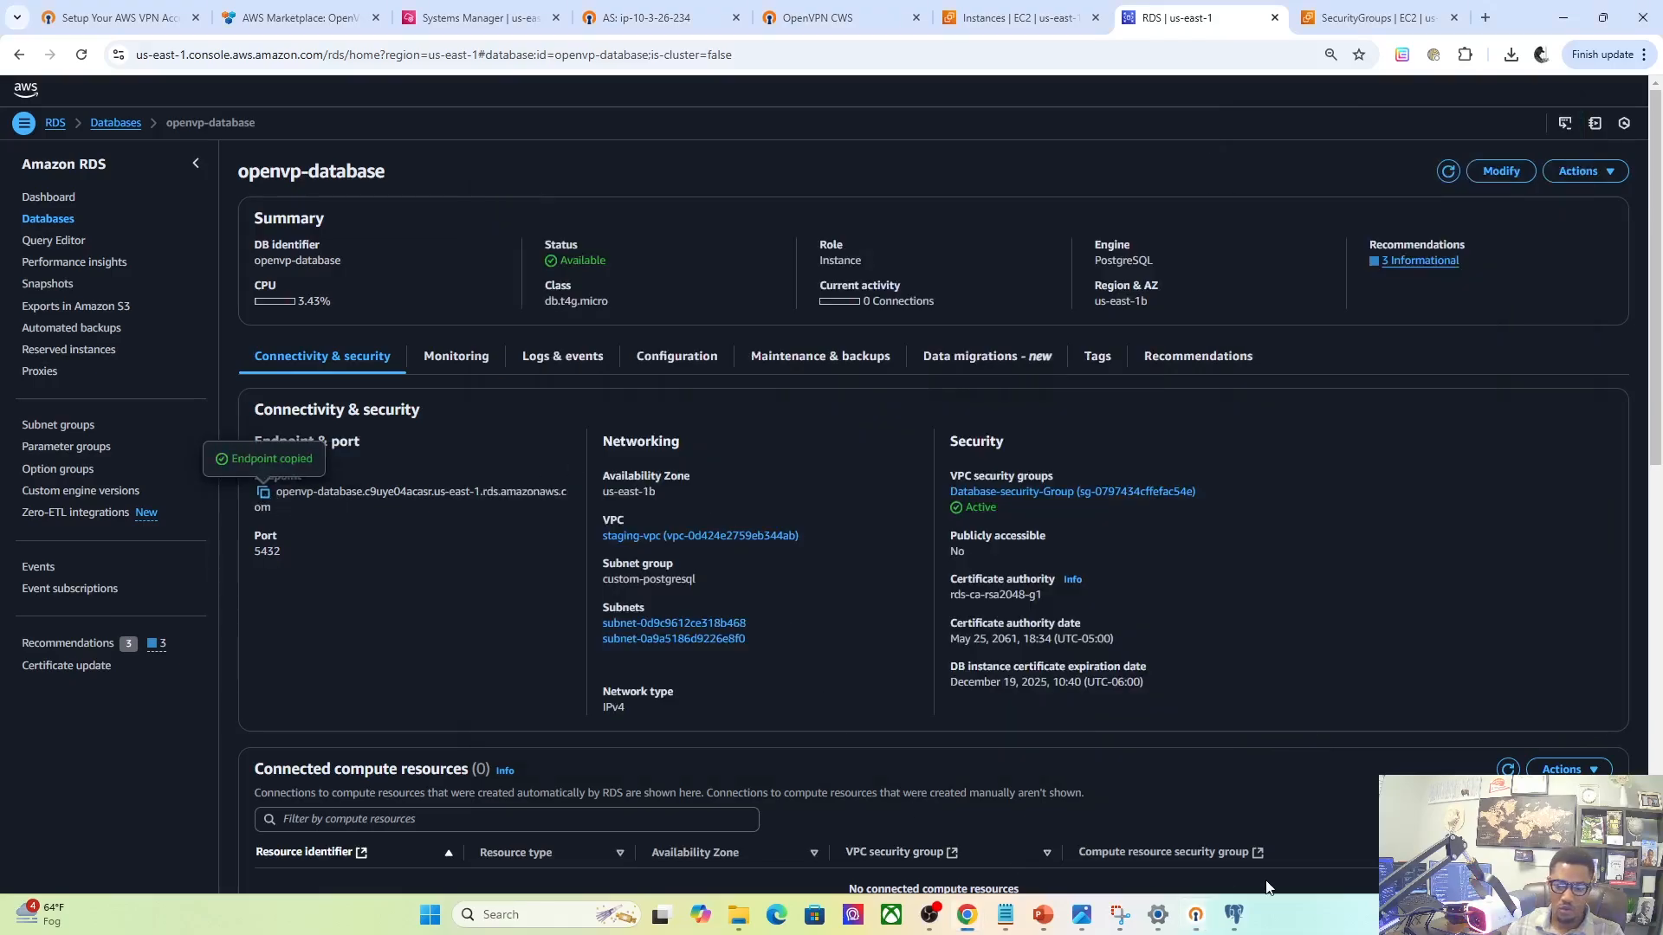
Start registering a new pgAdmin server and name it openvp-database, trimmed from the pasted endpoint
click(1228, 925)
right_click(576, 222)
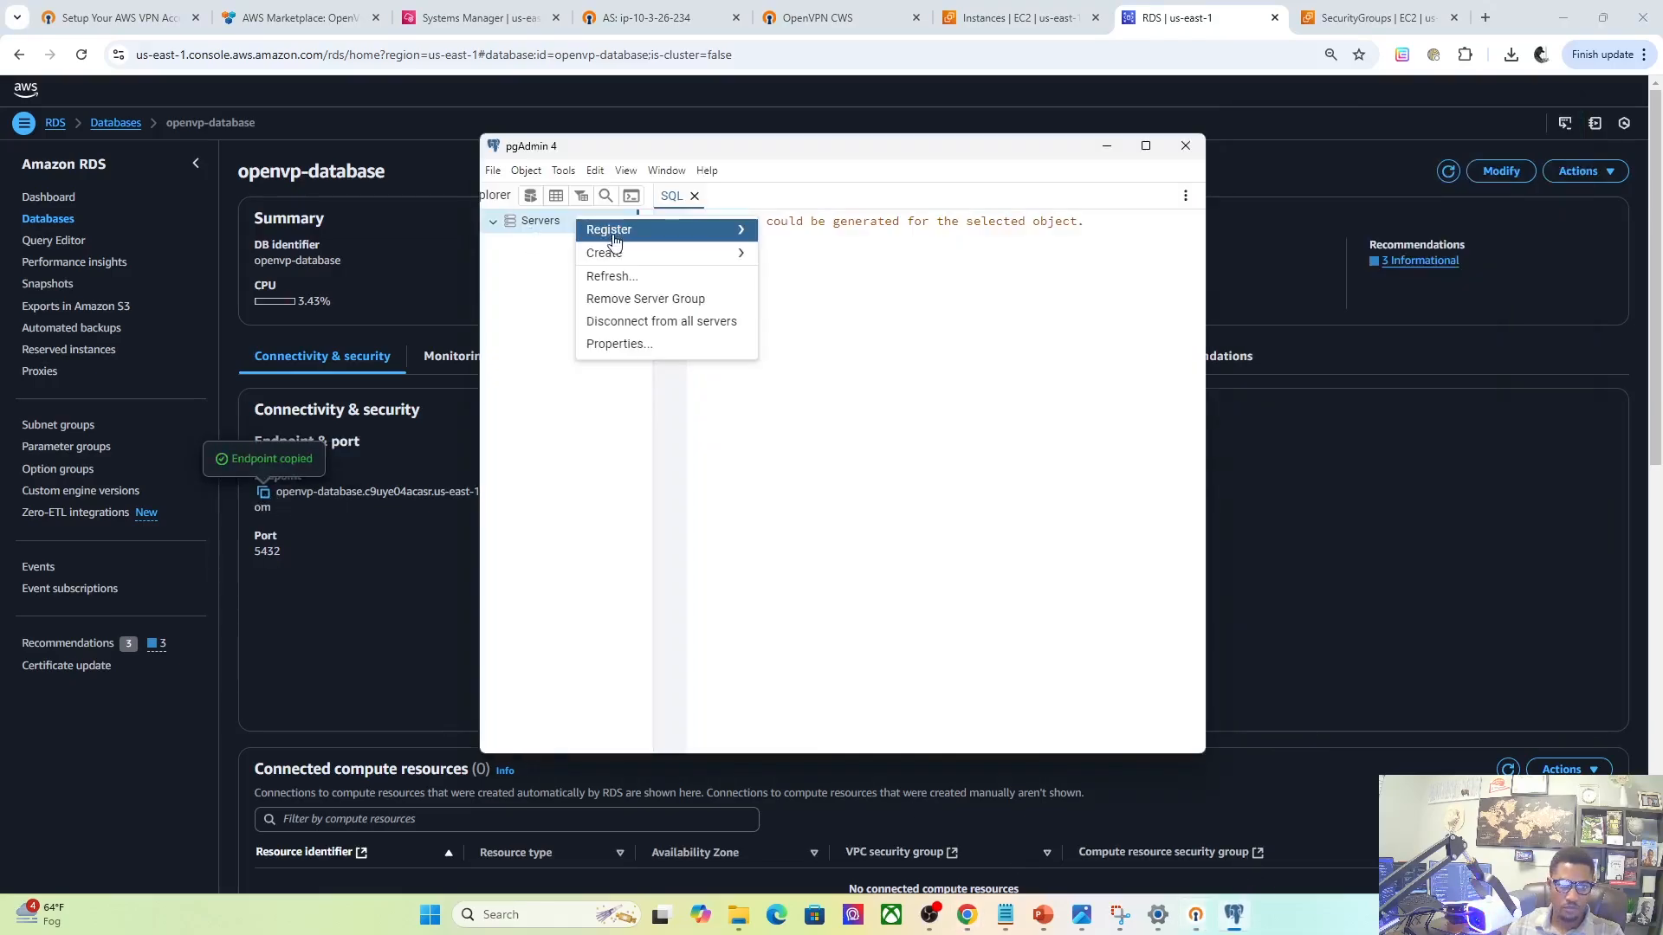
mouse_move(646, 253)
click(778, 231)
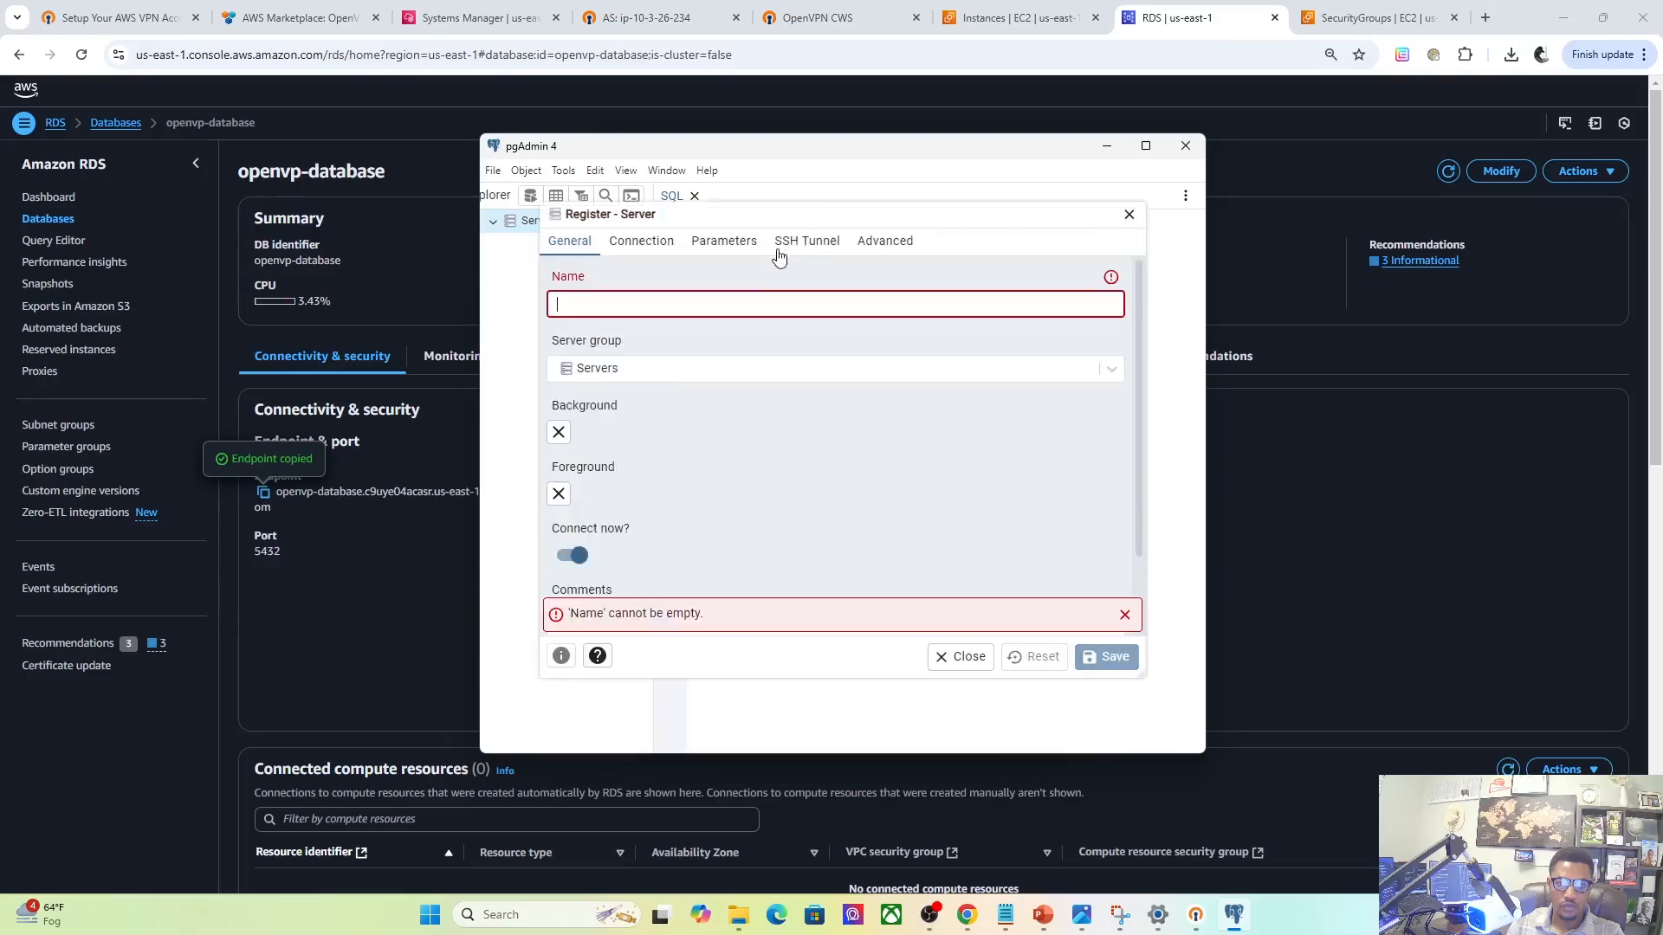
right_click(621, 305)
click(651, 371)
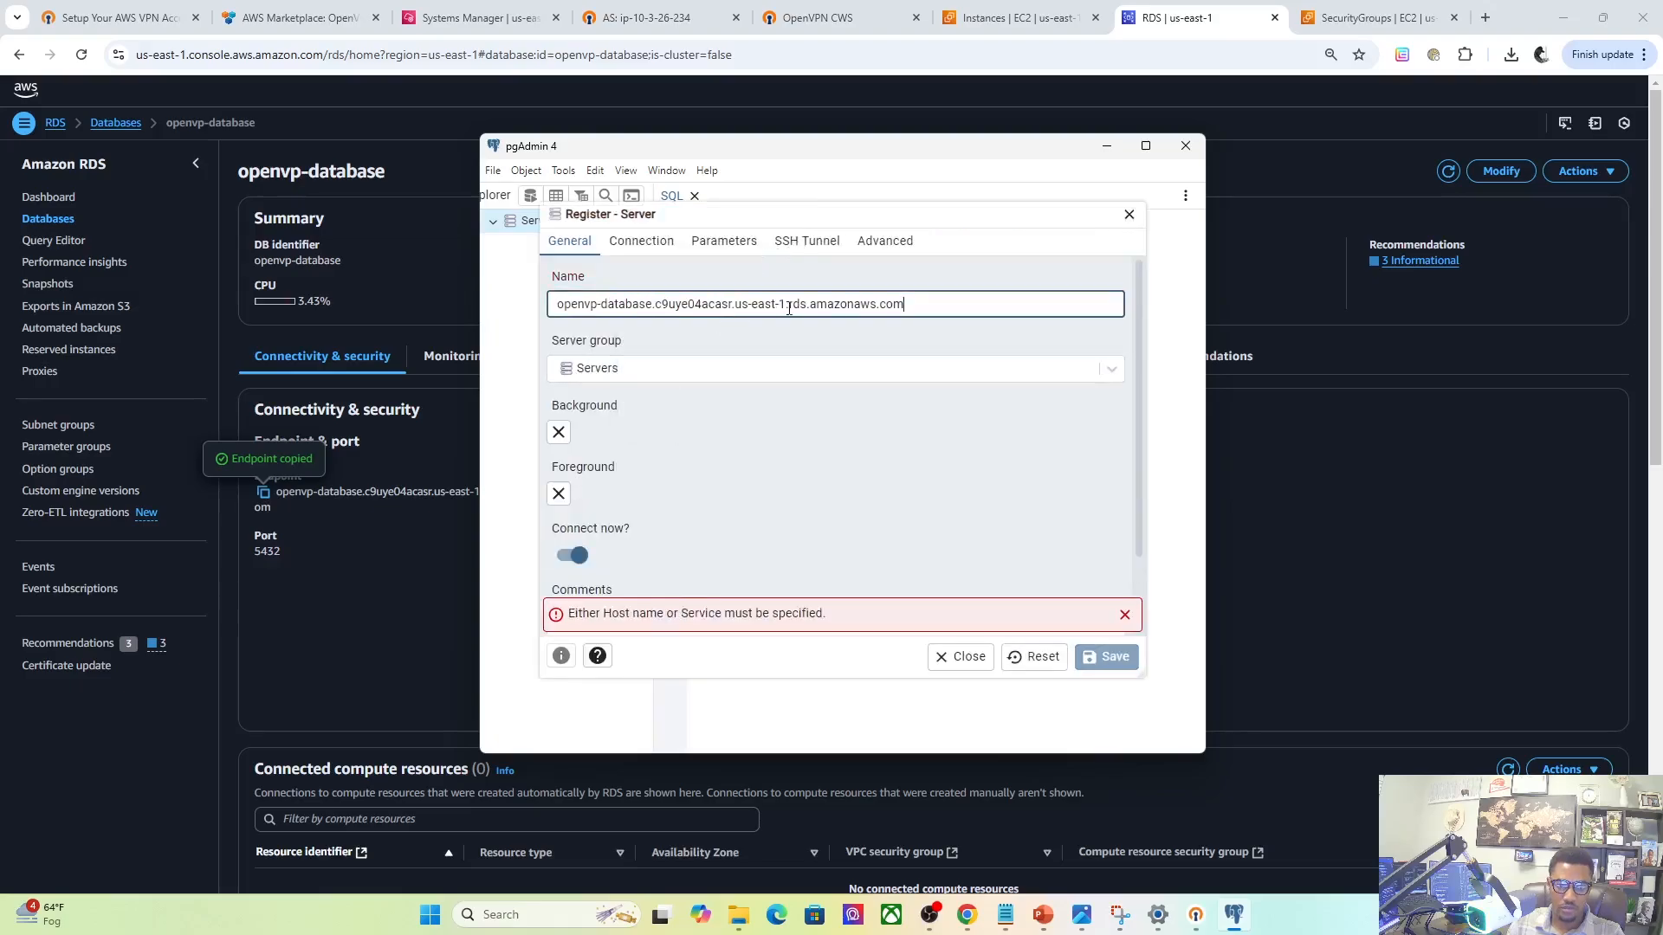
drag(929, 312, 656, 312)
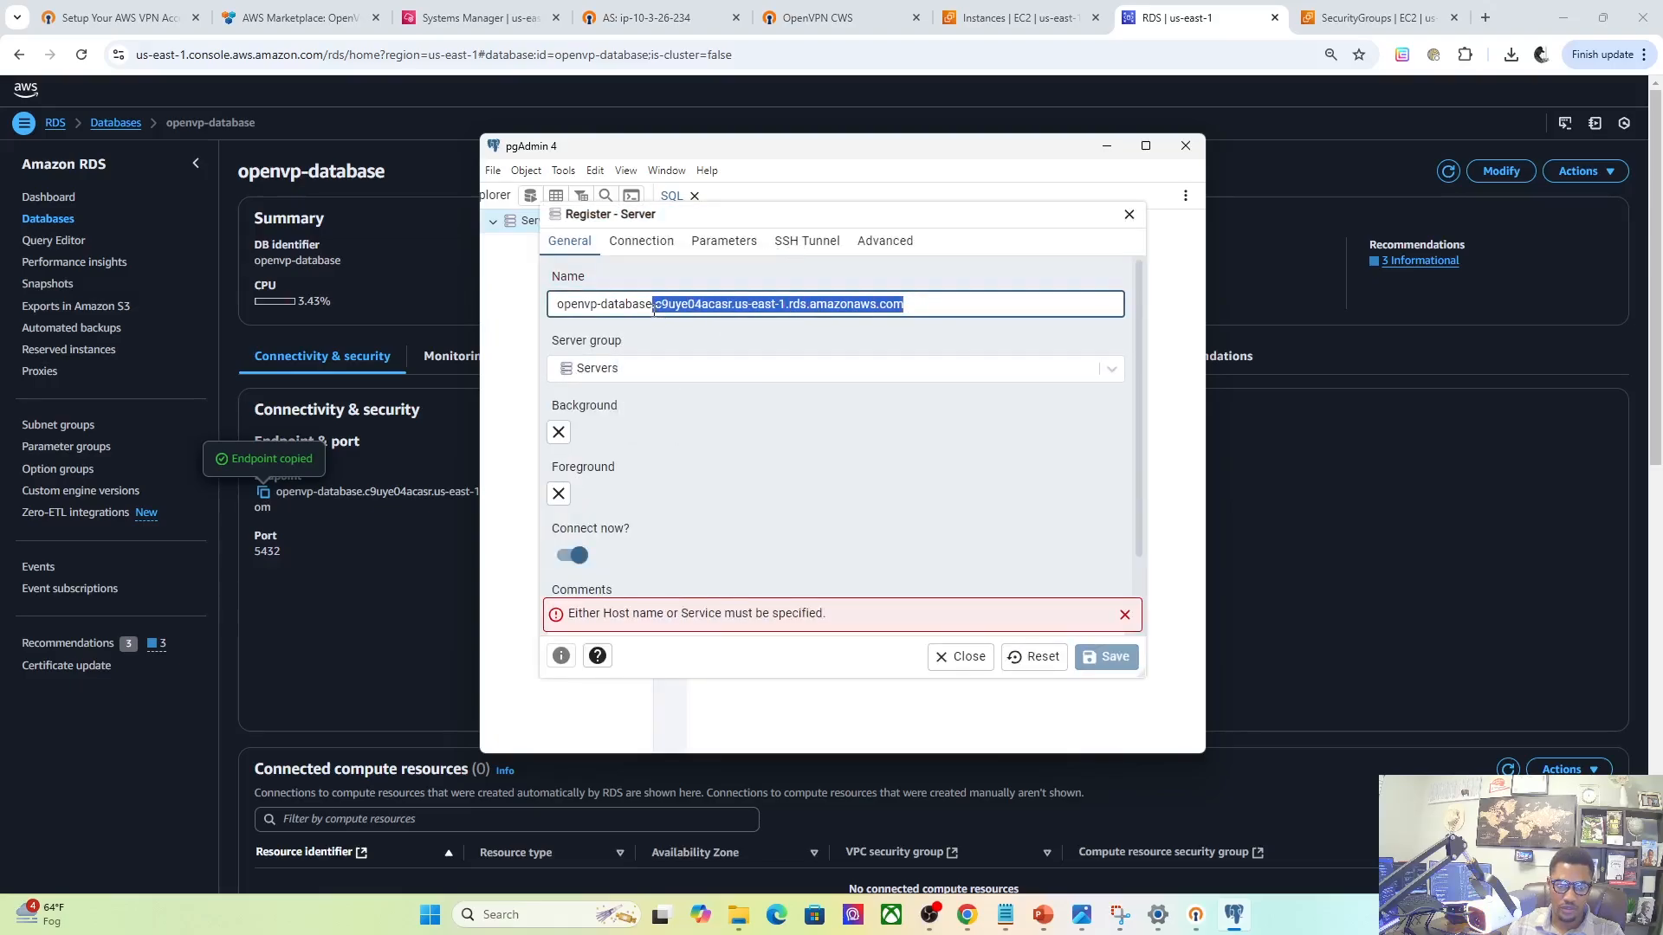
key(BackSpace)
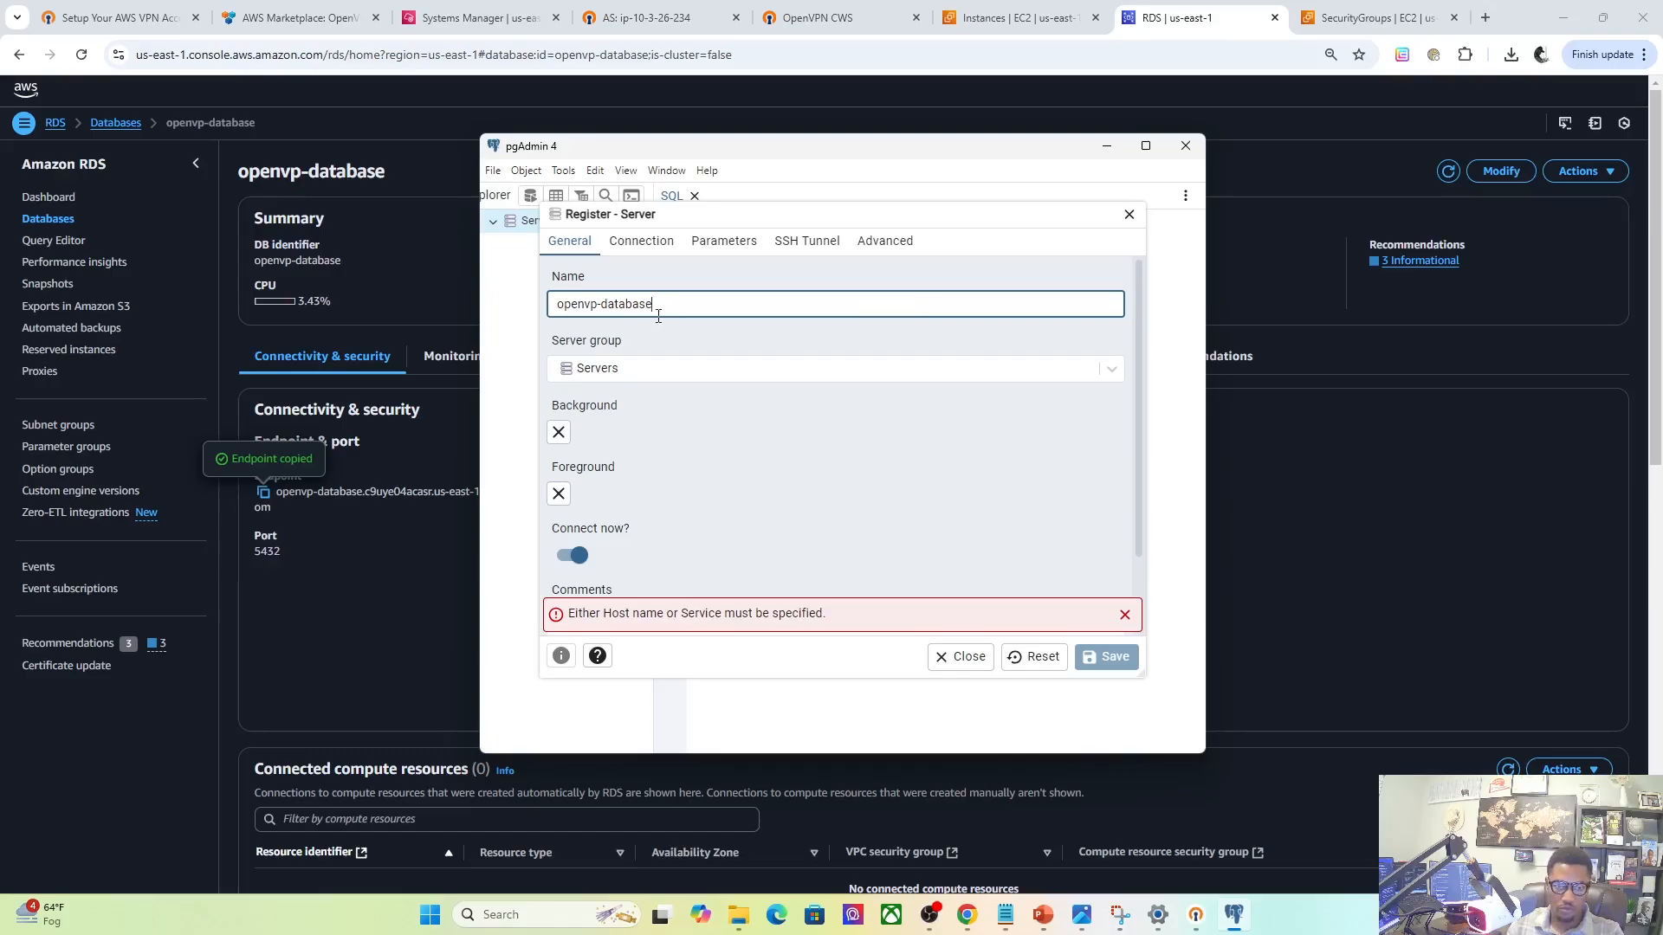
Set the connection host name to the RDS endpoint, keeping port 5432
click(641, 242)
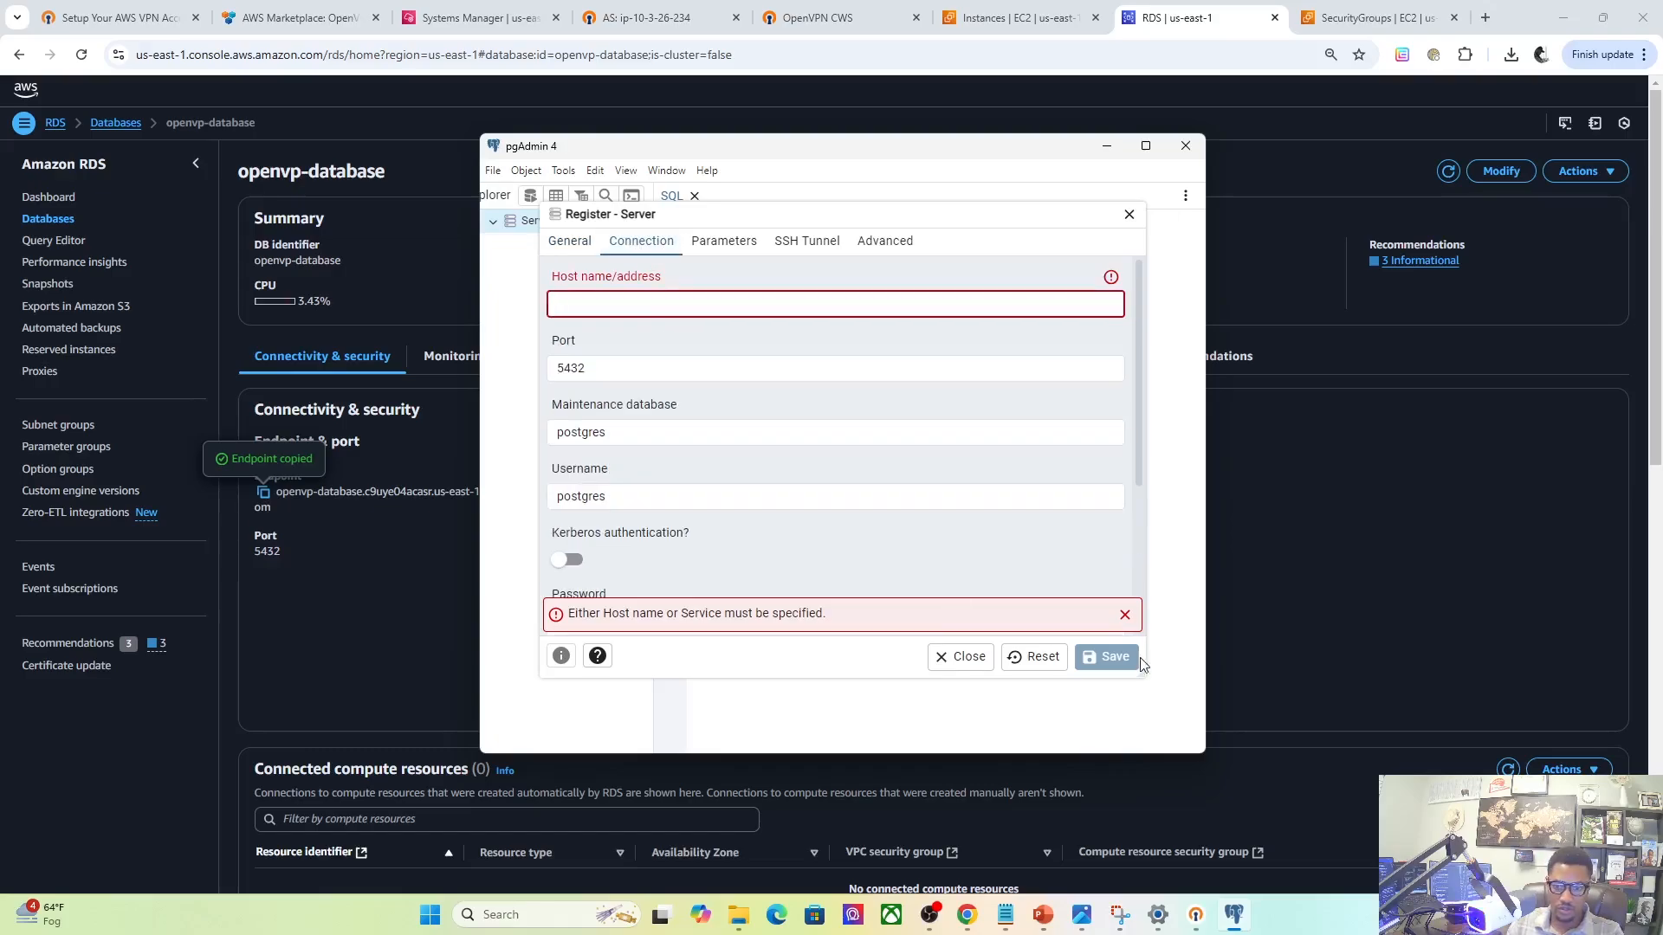
click(1125, 615)
right_click(580, 305)
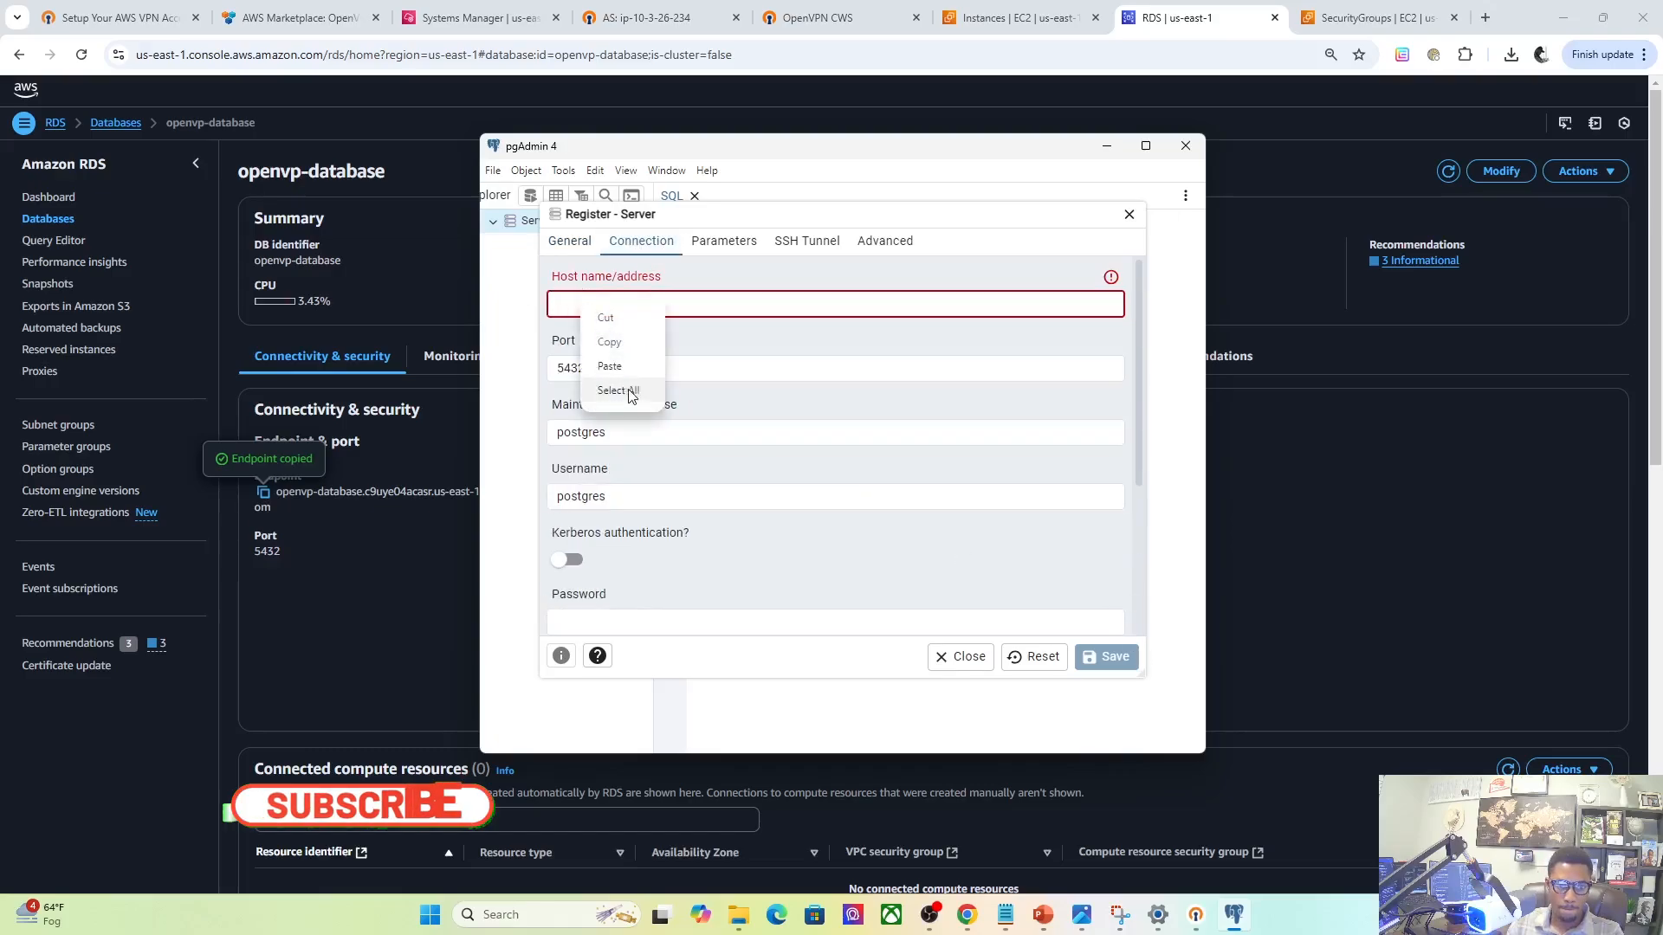
click(610, 366)
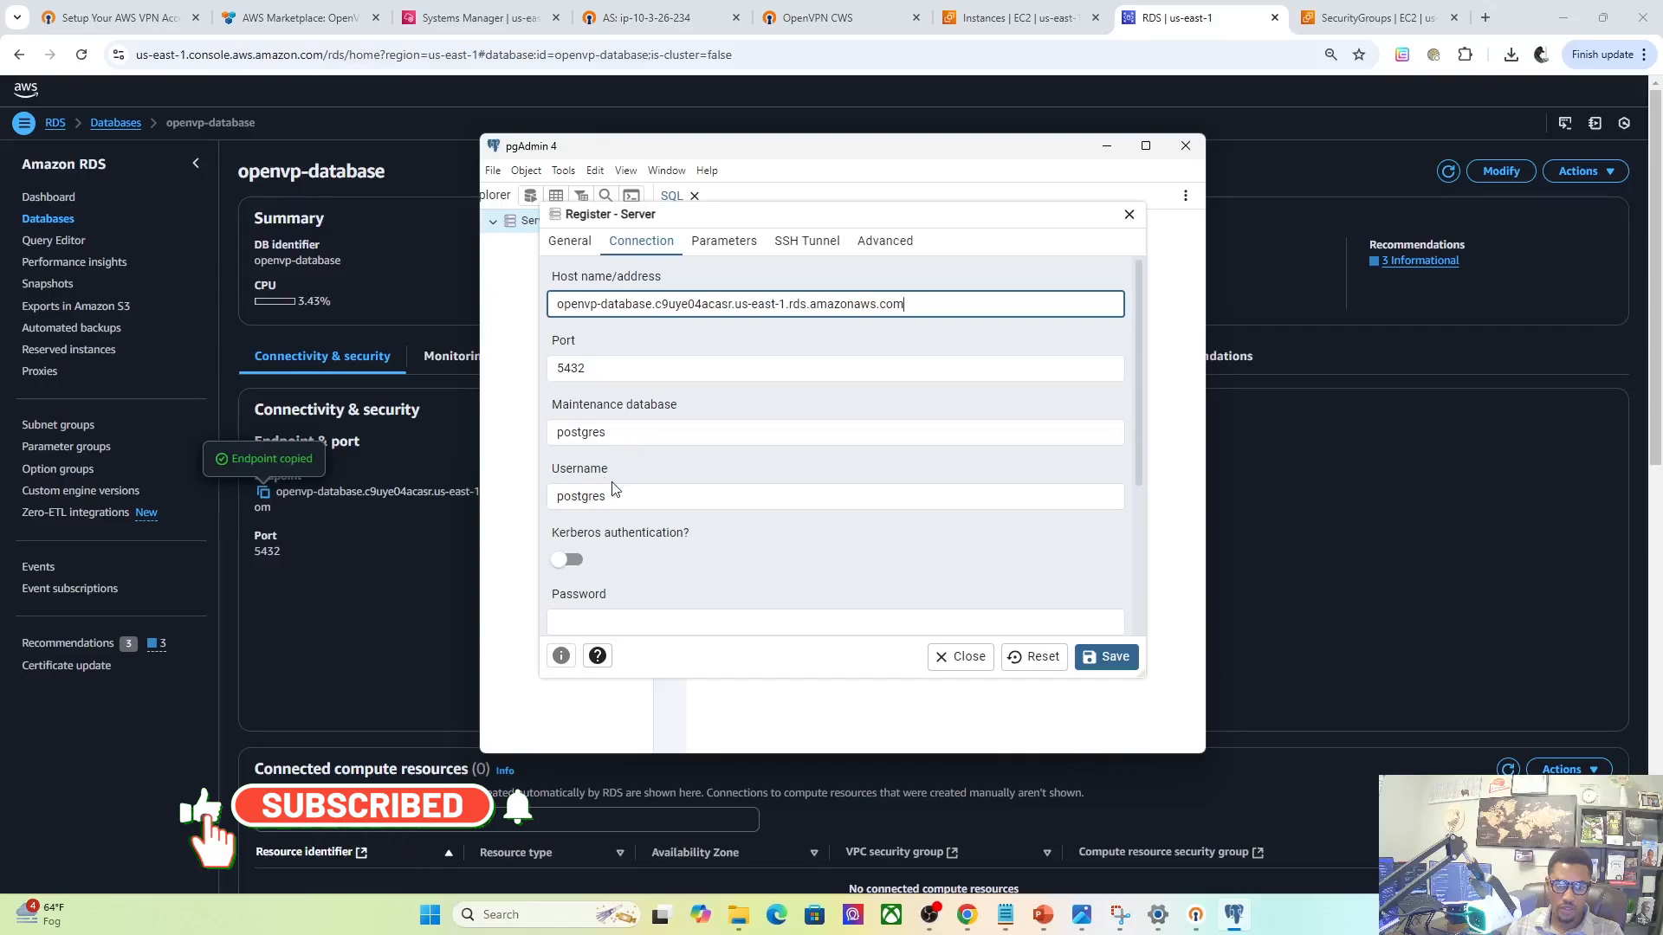
key(alt+Tab)
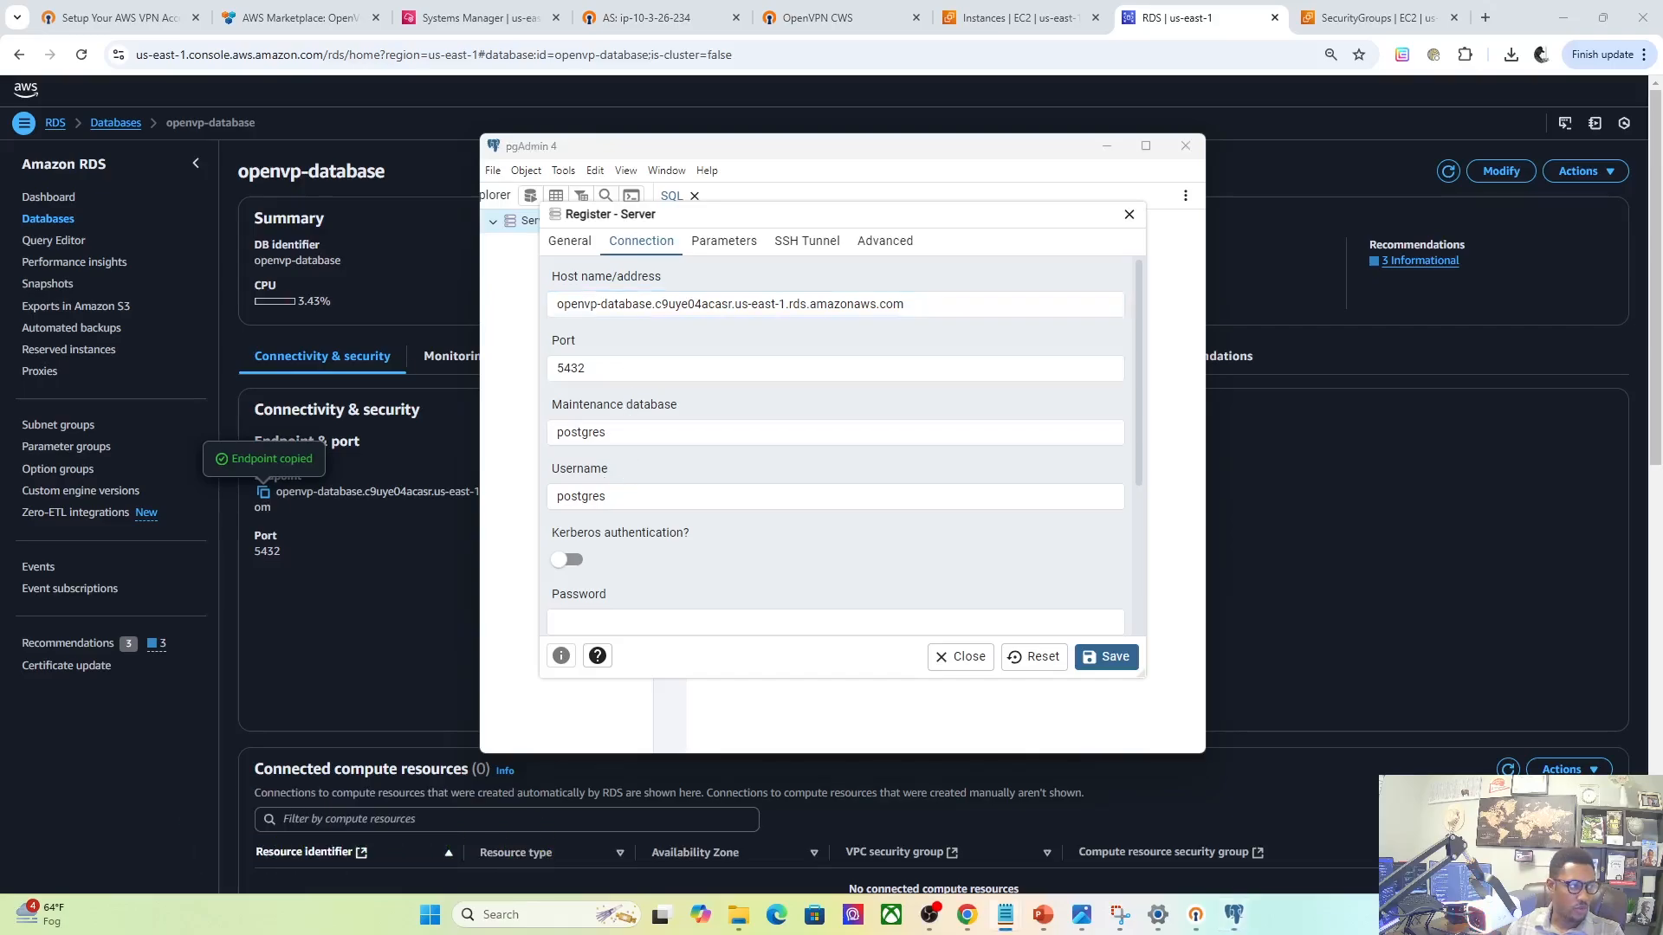
Paste the database password into the Password field
scroll(642, 416, down, 2)
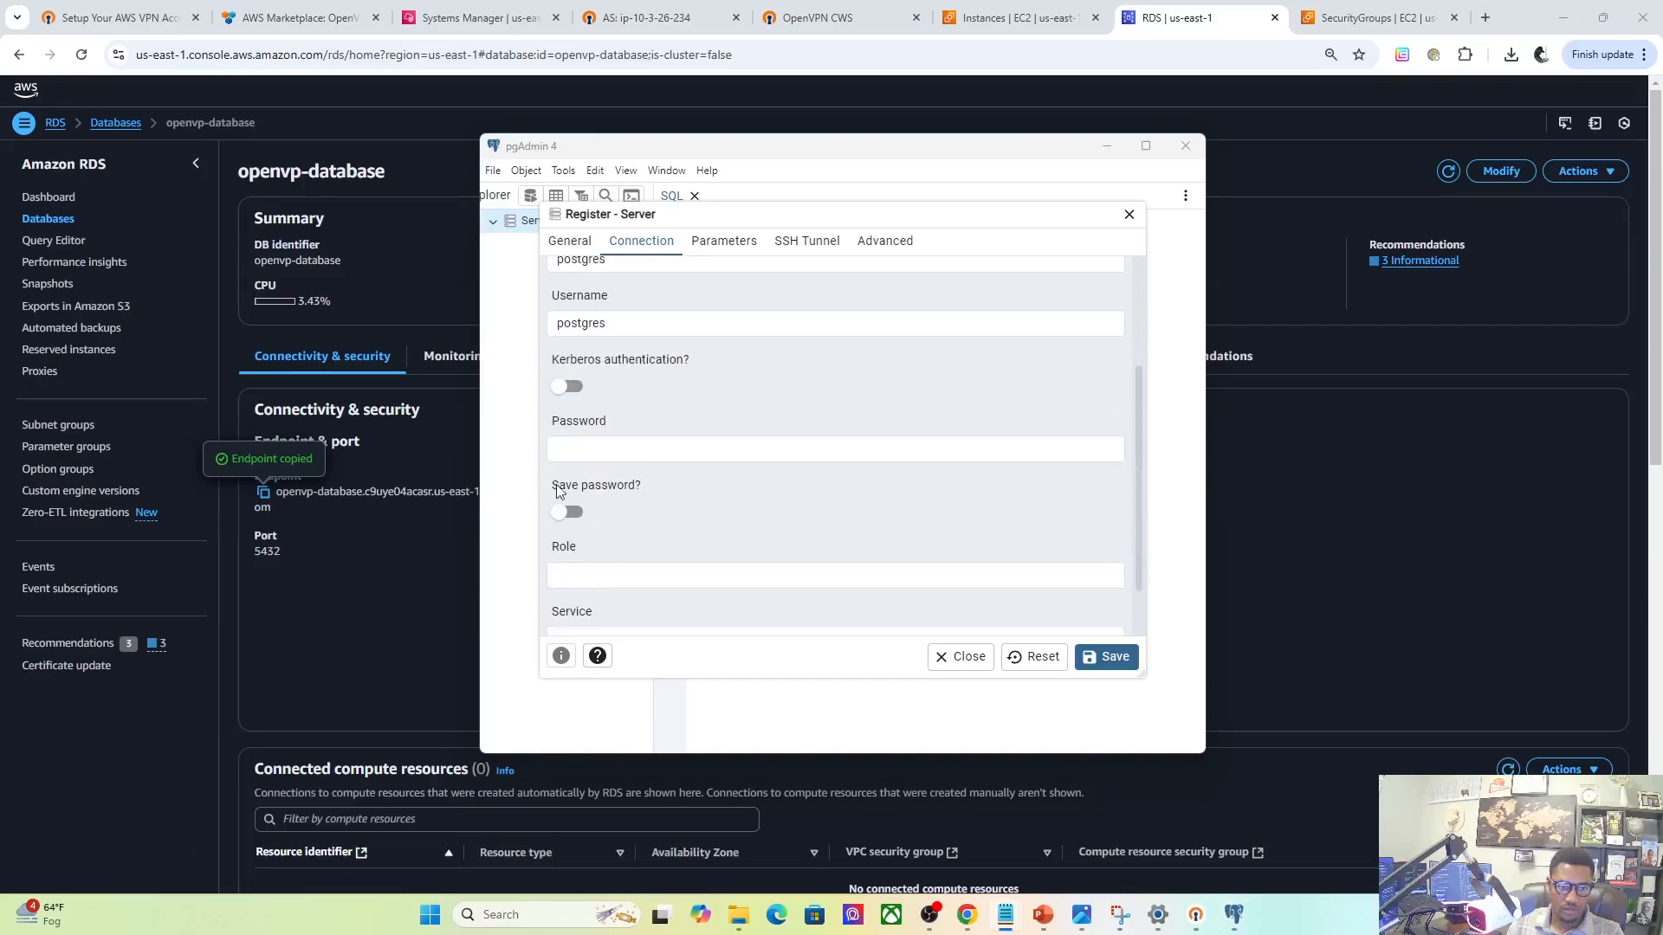
click(605, 448)
right_click(606, 448)
click(635, 509)
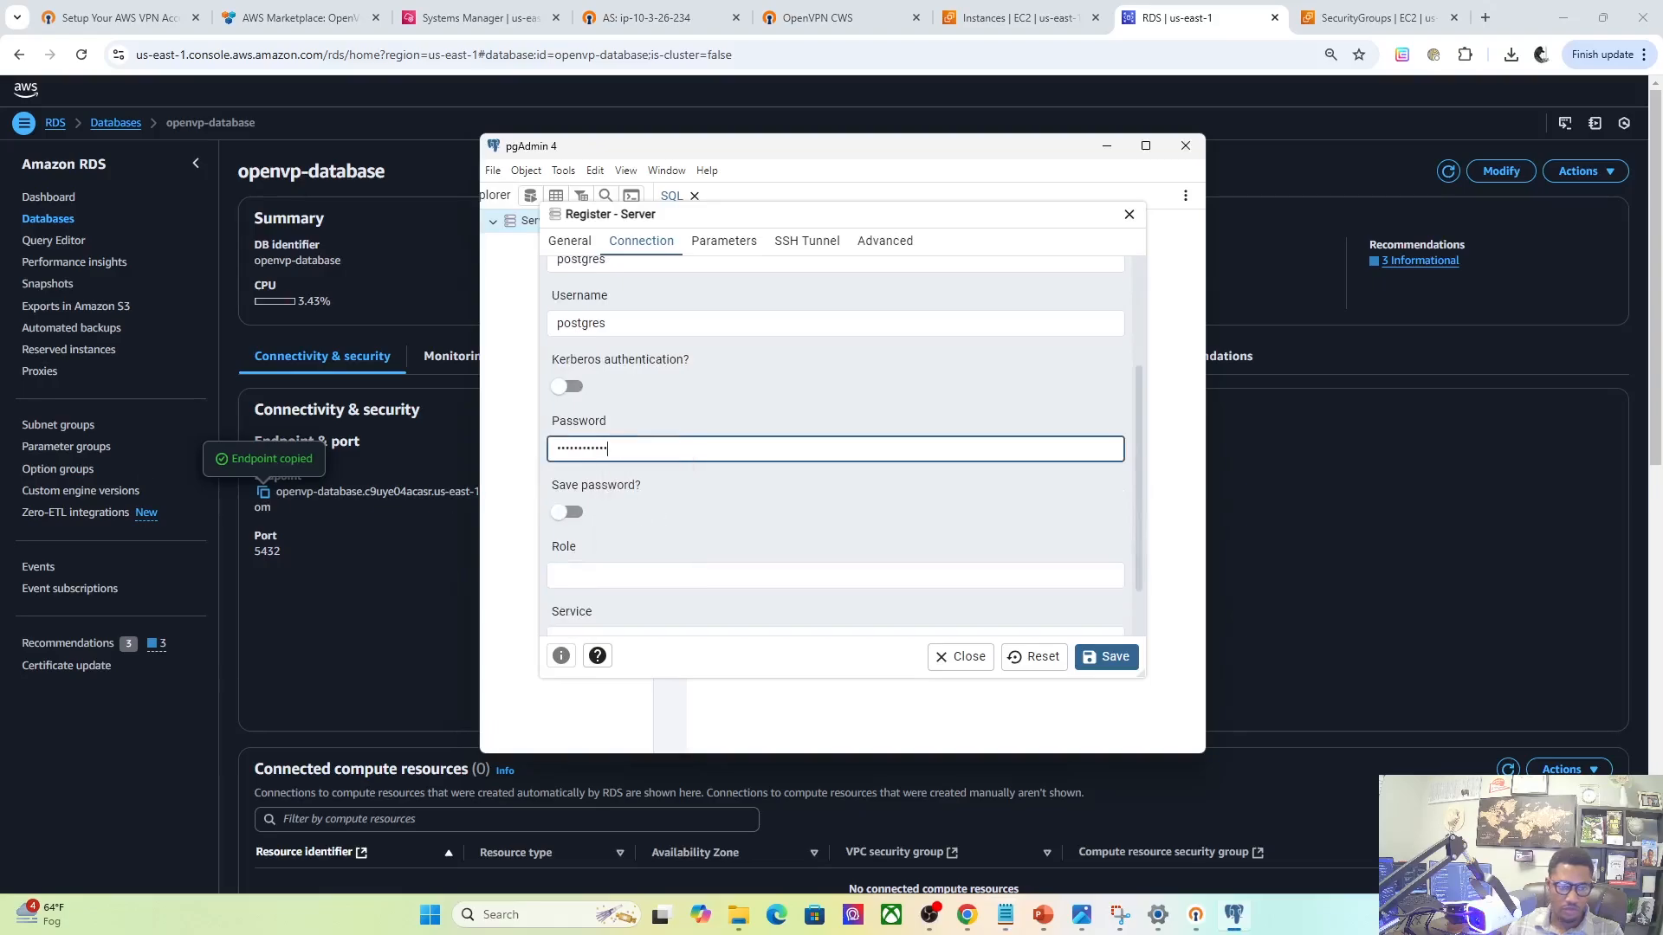
Replace the default username postgres with the database master username
key(alt+Tab)
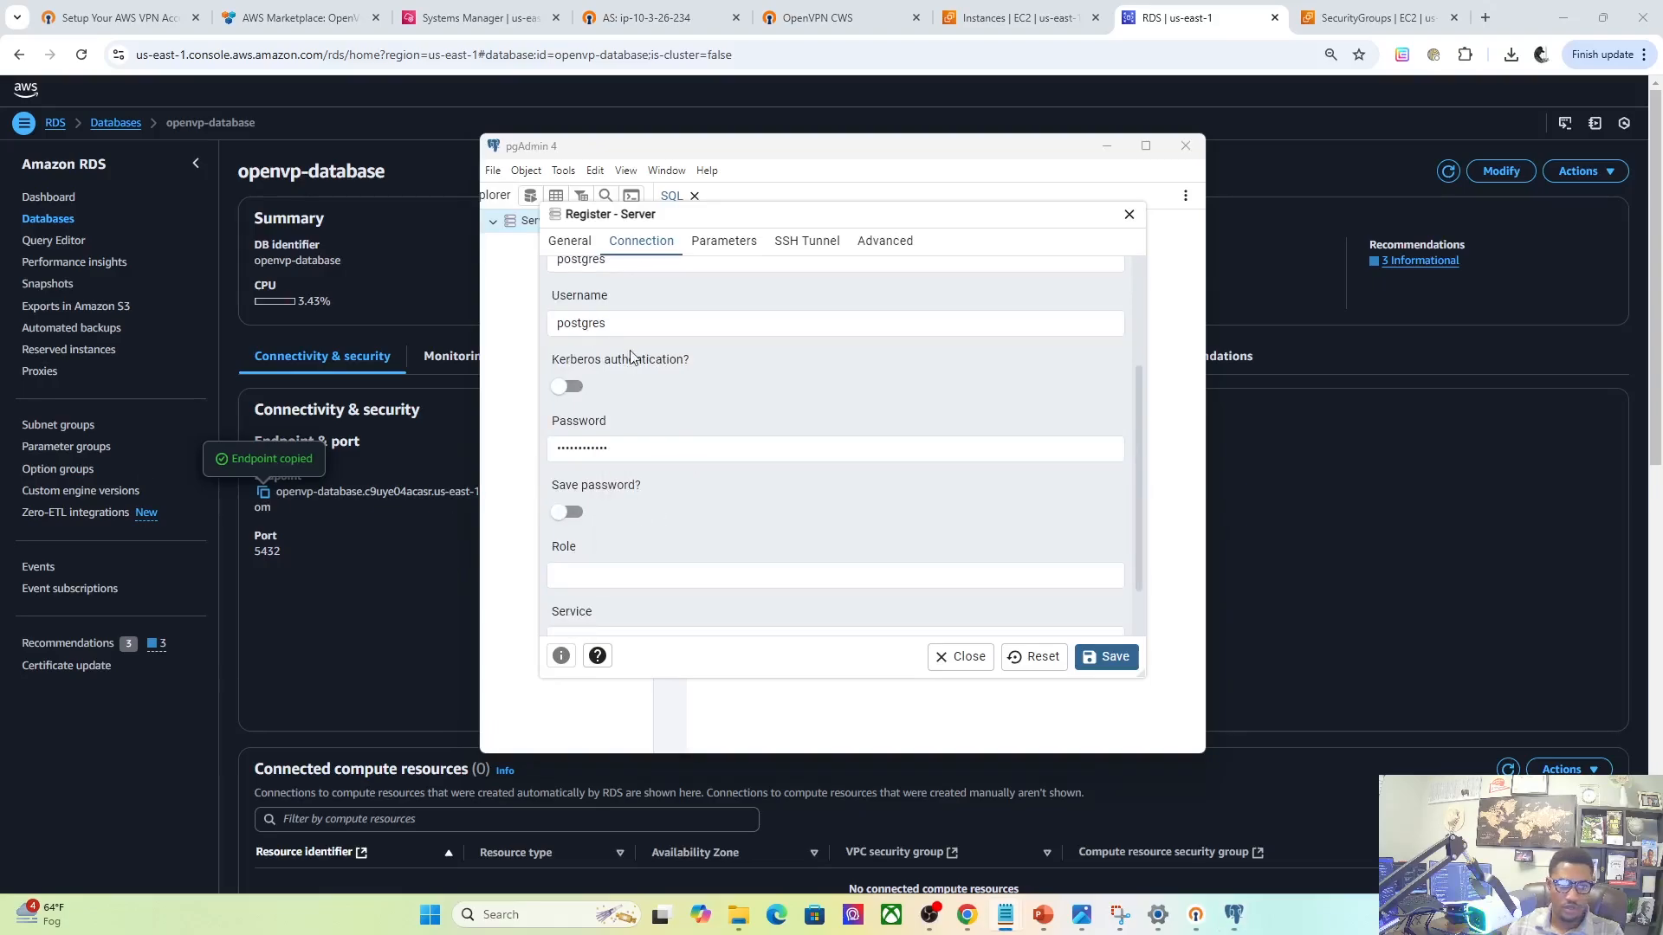
scroll(637, 357, up, 2)
drag(631, 408, 559, 409)
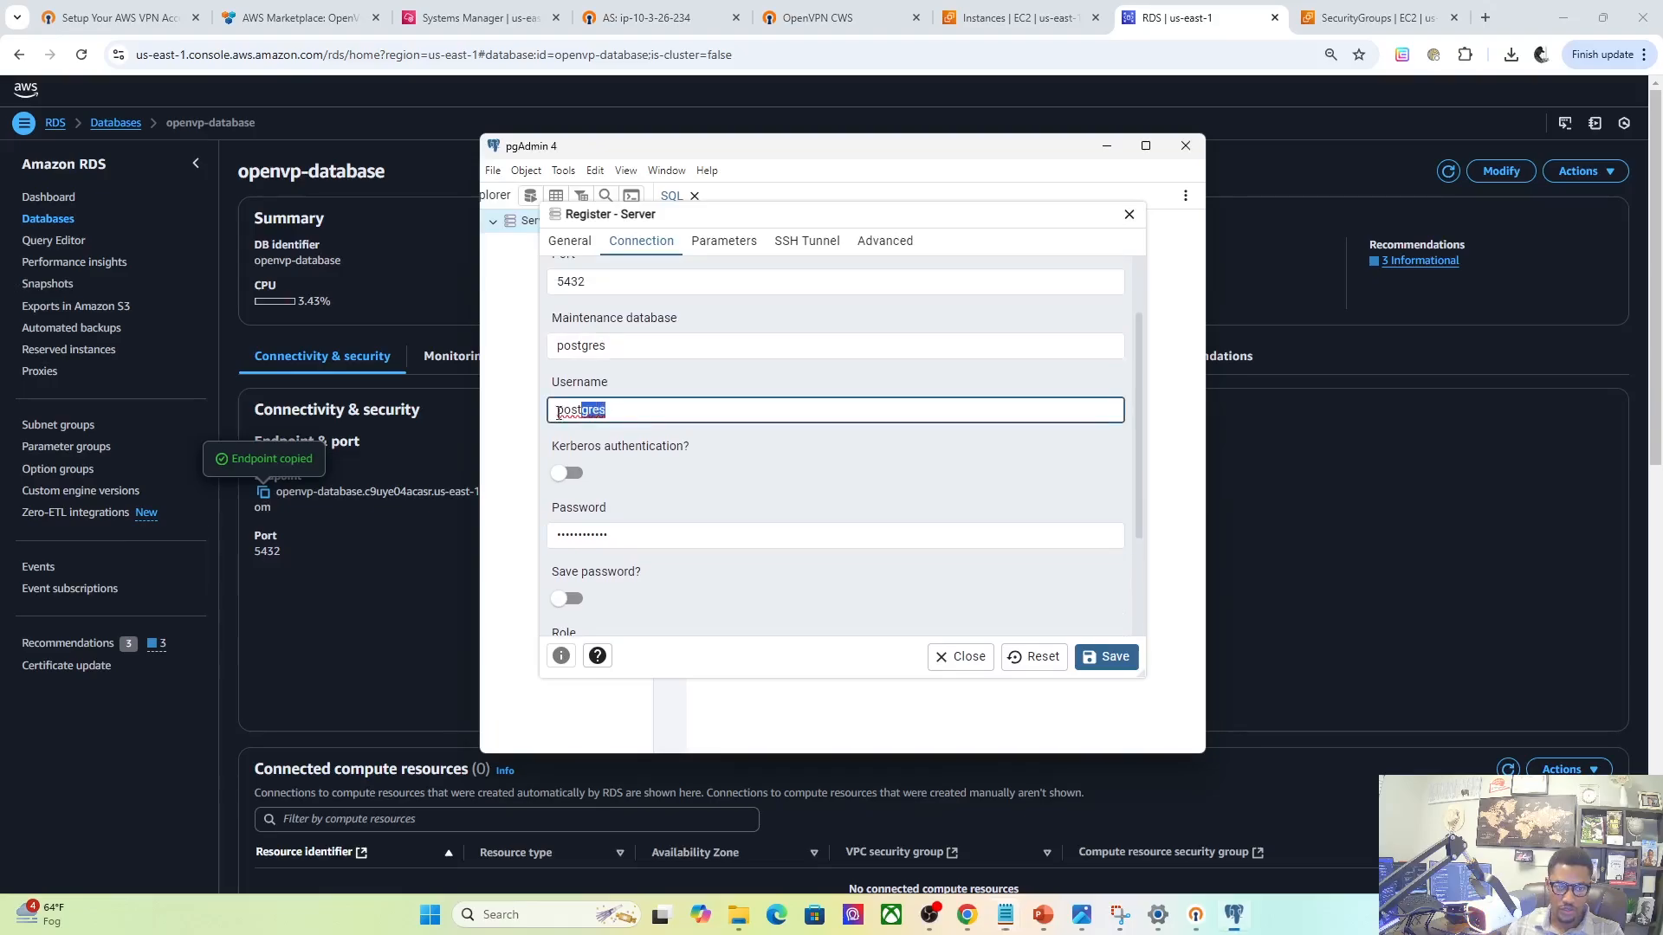
right_click(571, 418)
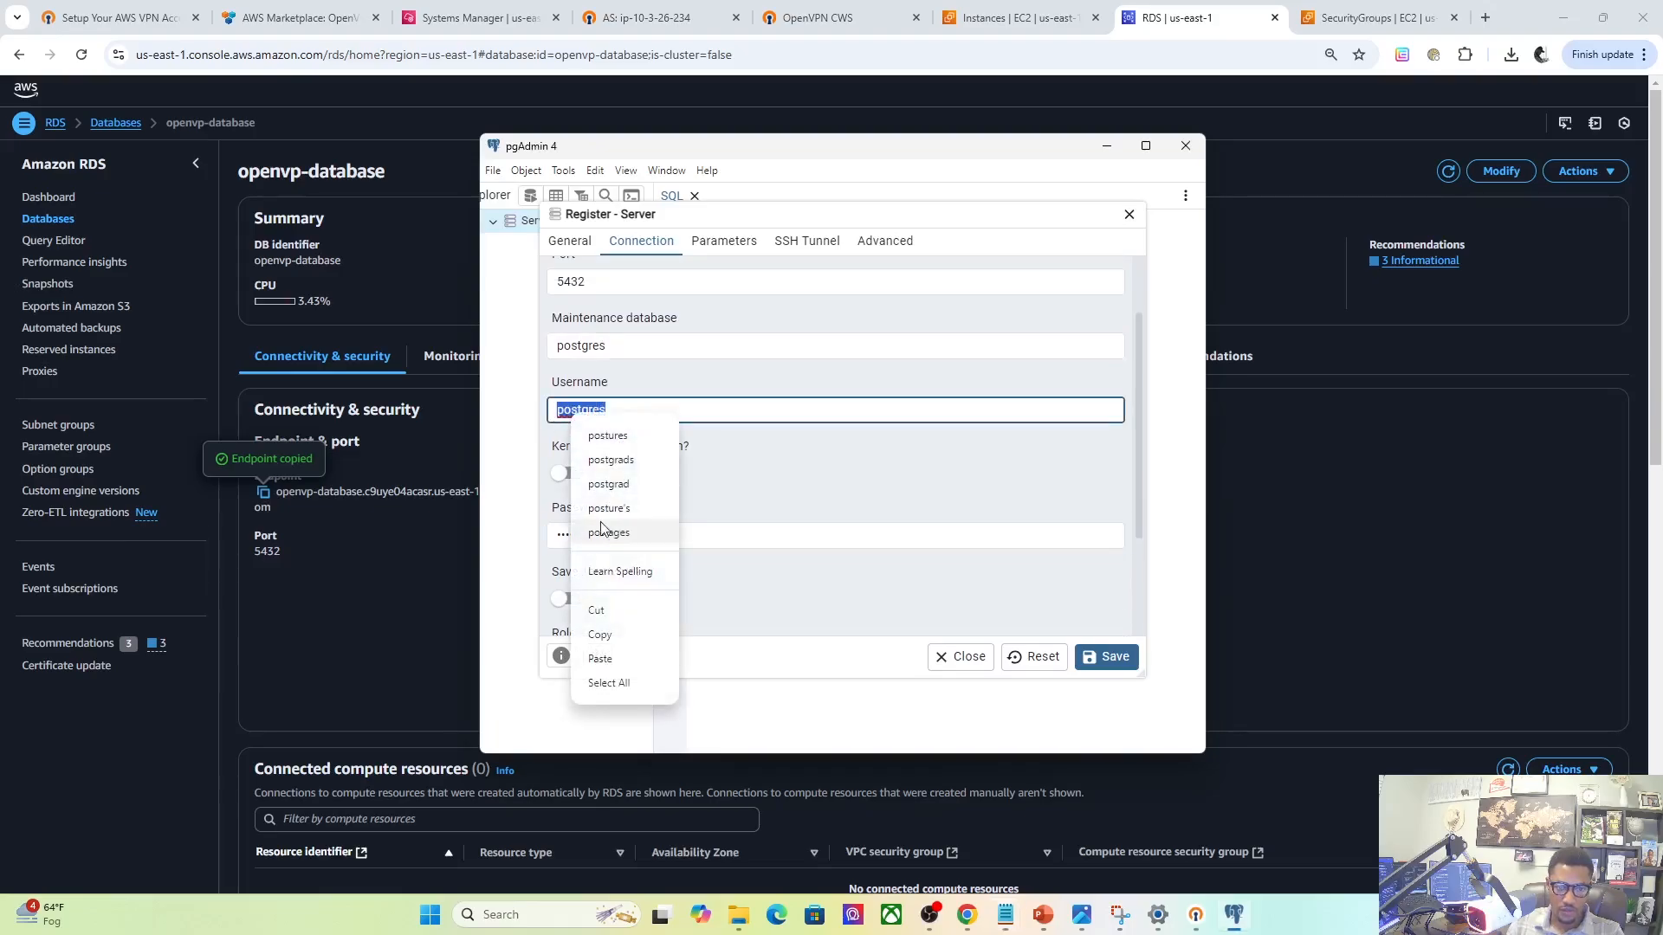
click(606, 658)
Turn on Save password, confirm OpenVPN is disconnected, and save the registration
scroll(803, 509, down, 2)
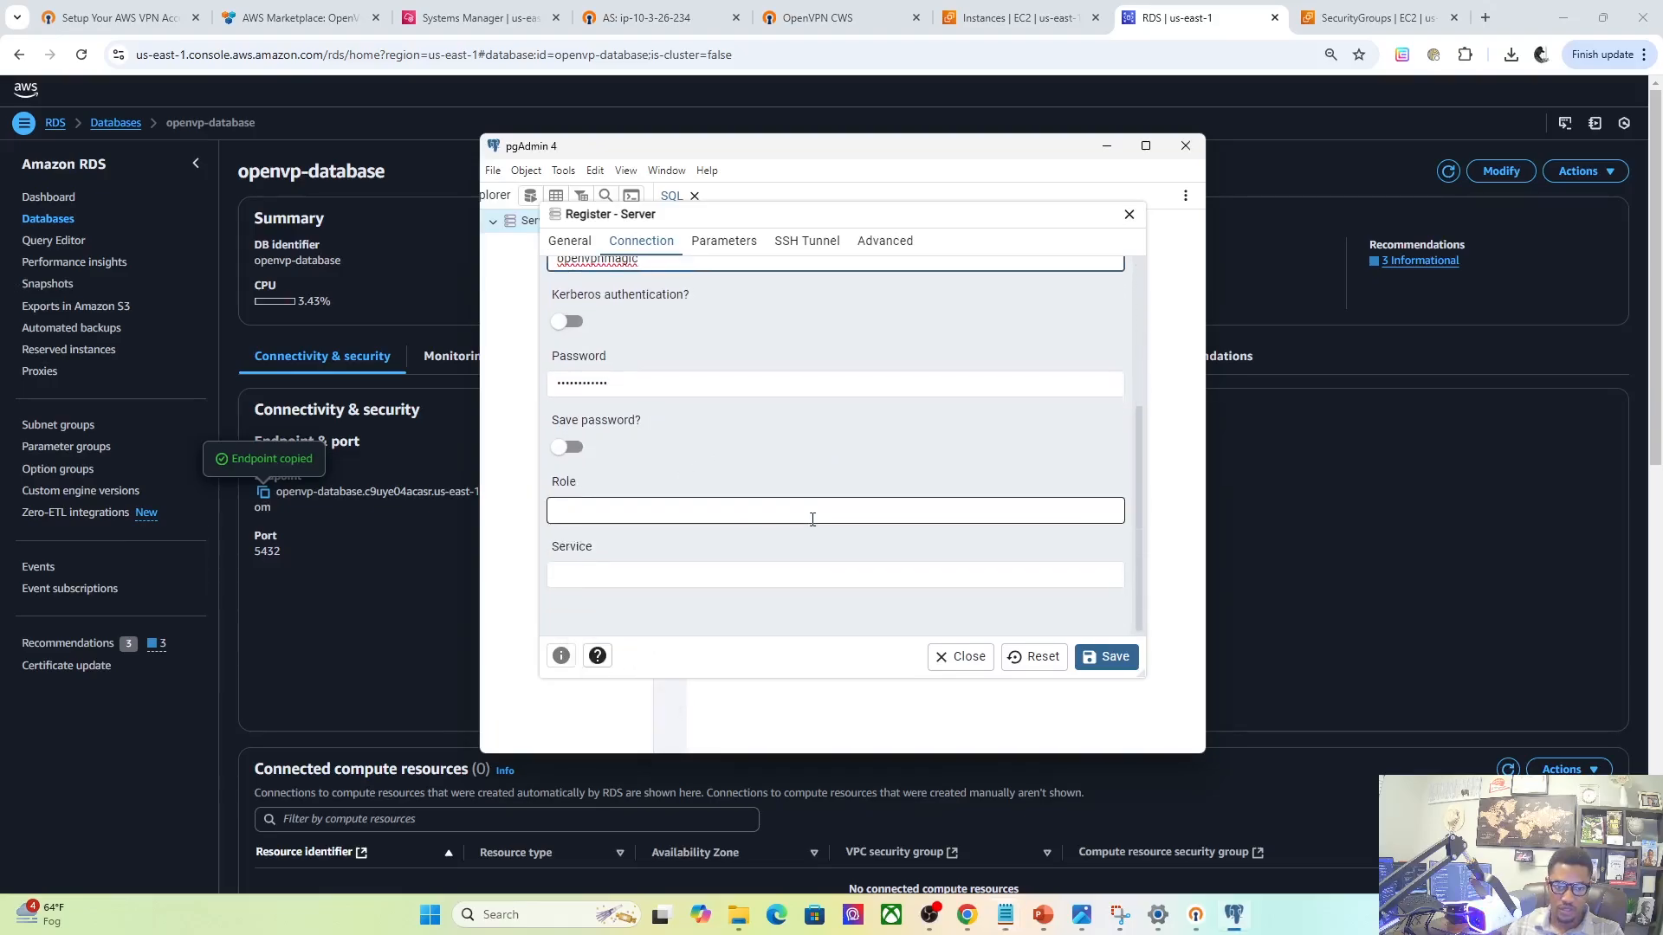
scroll(810, 521, up, 3)
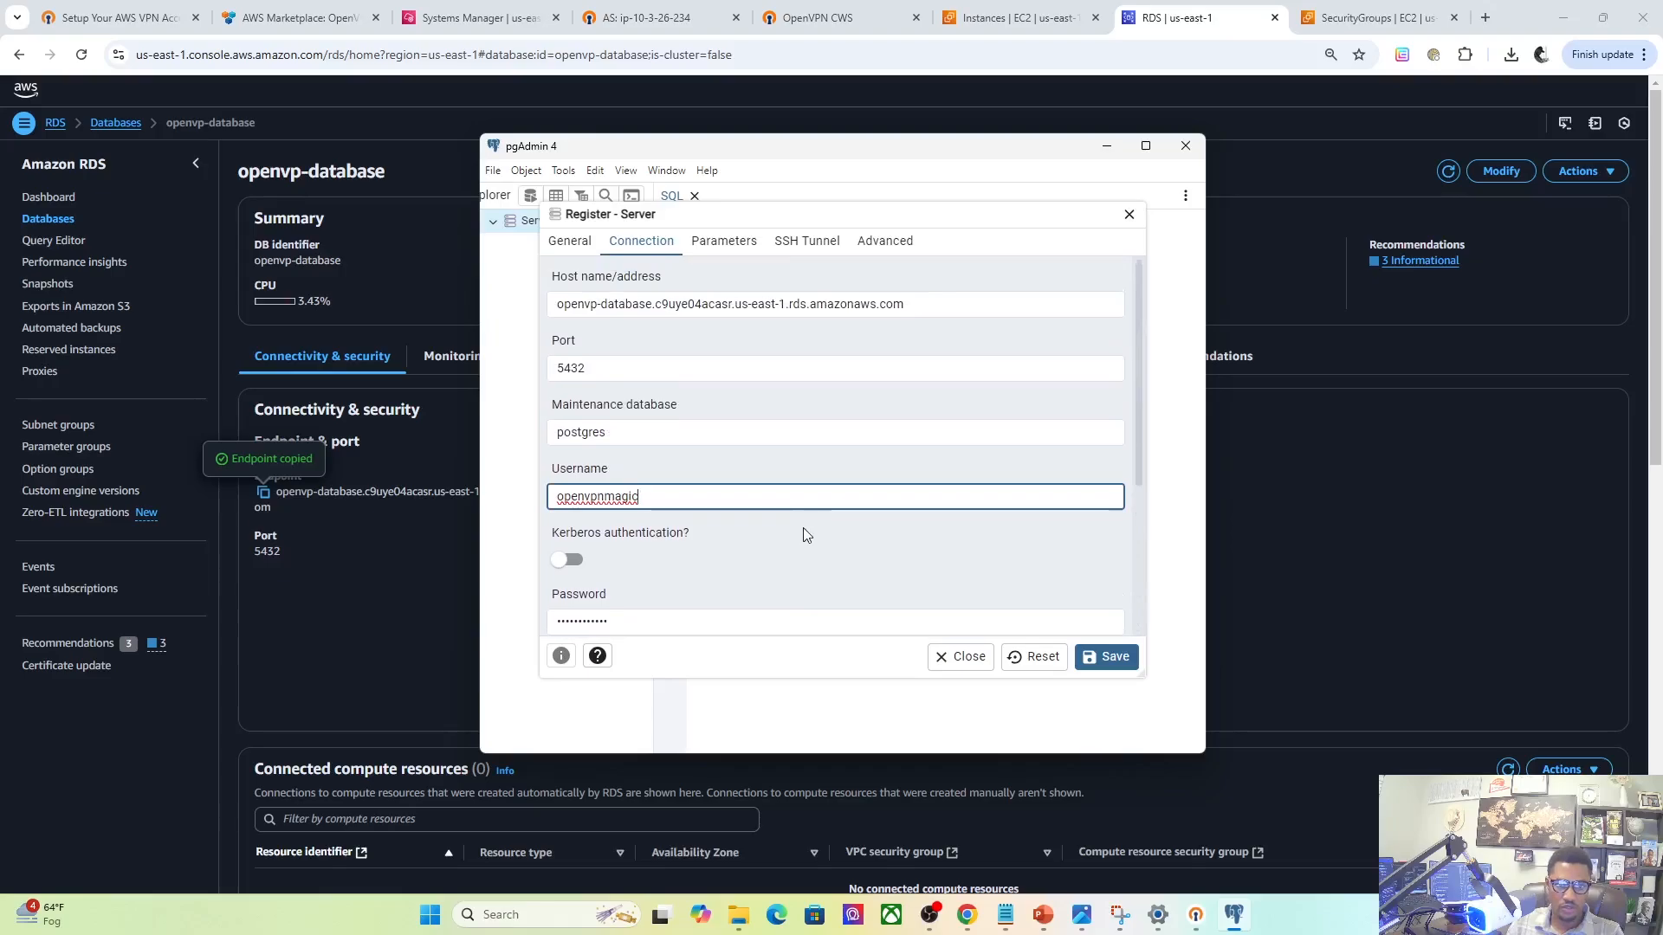
scroll(832, 563, down, 1)
scroll(857, 602, down, 2)
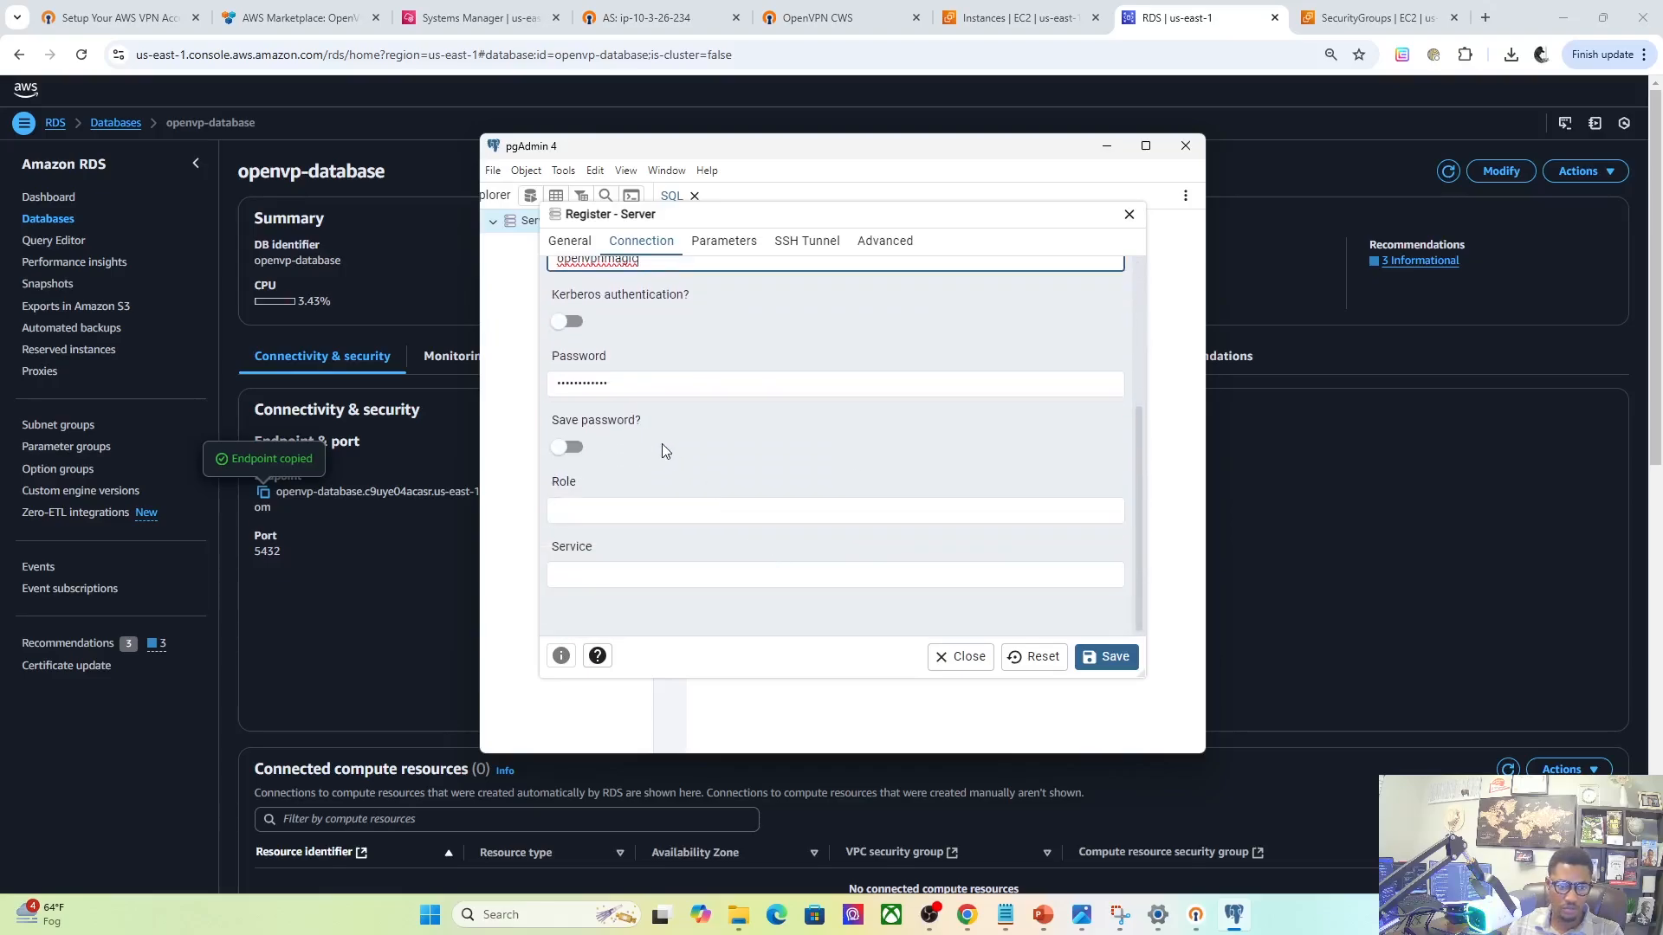
click(565, 452)
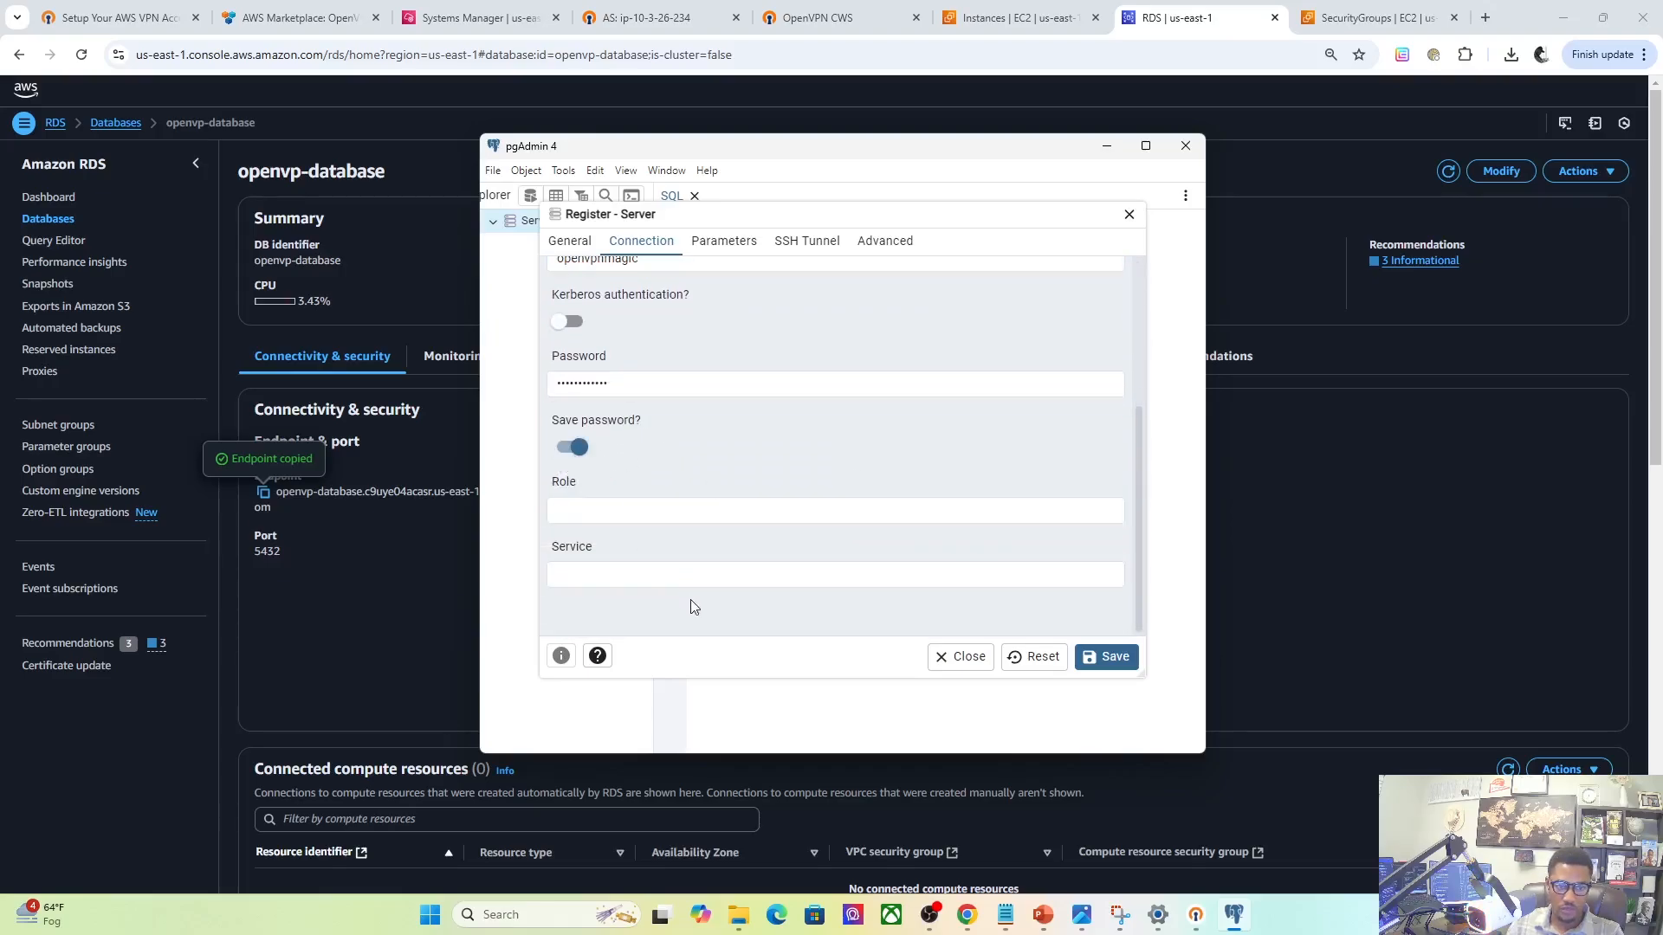
scroll(1037, 537, up, 3)
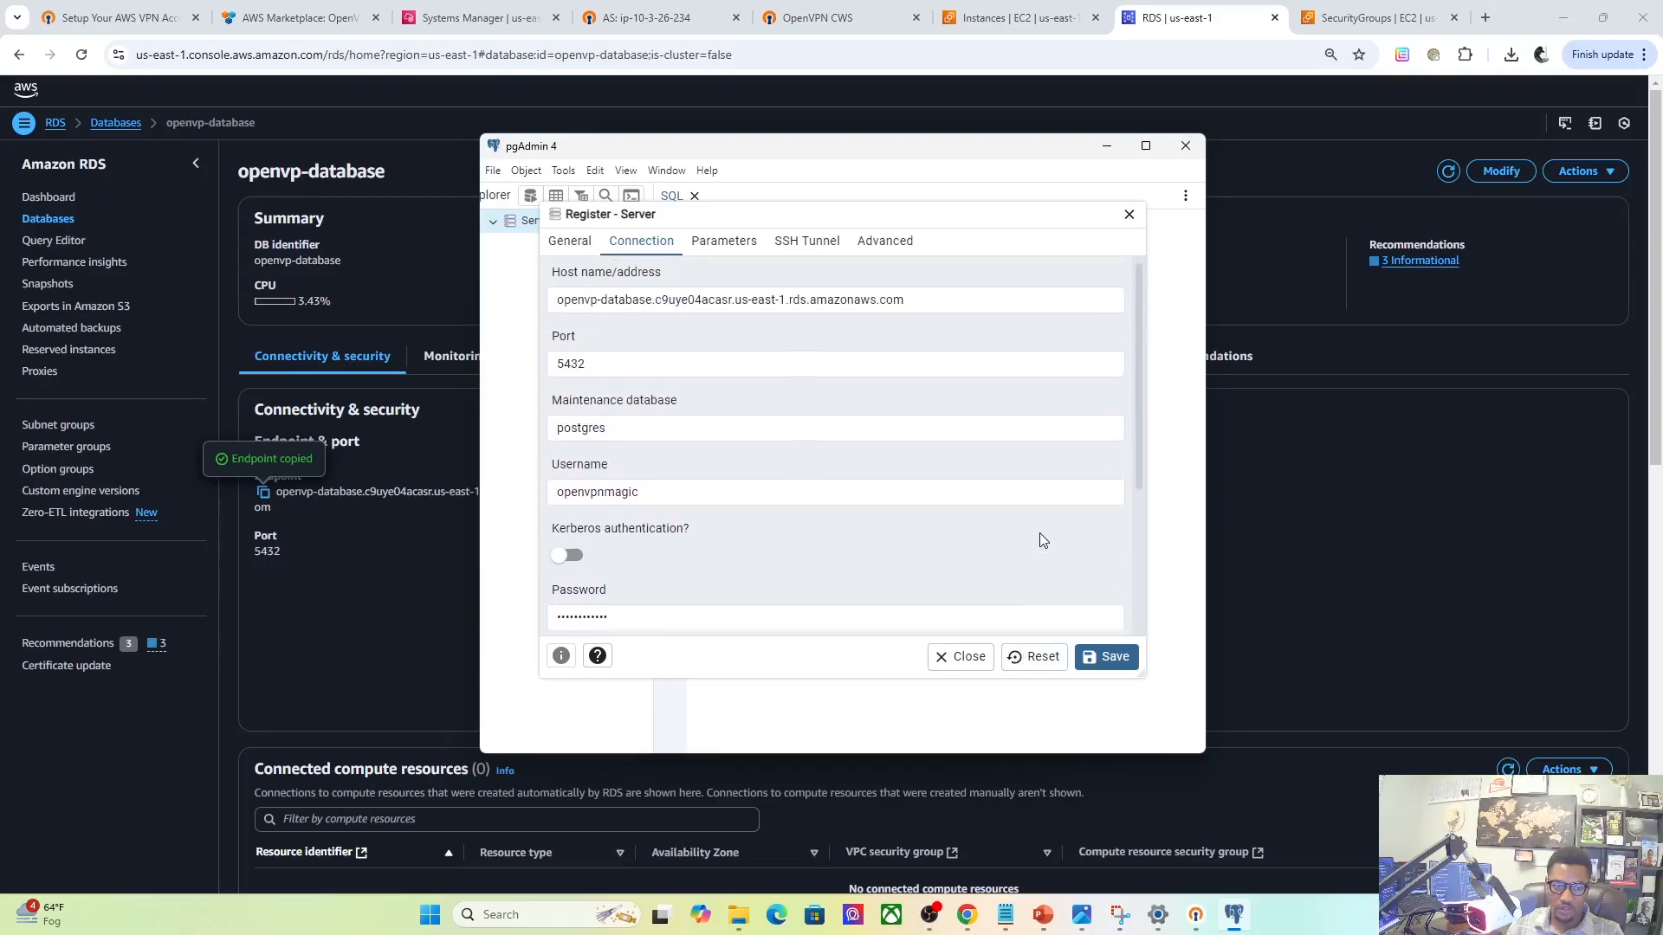
scroll(1067, 615, down, 1)
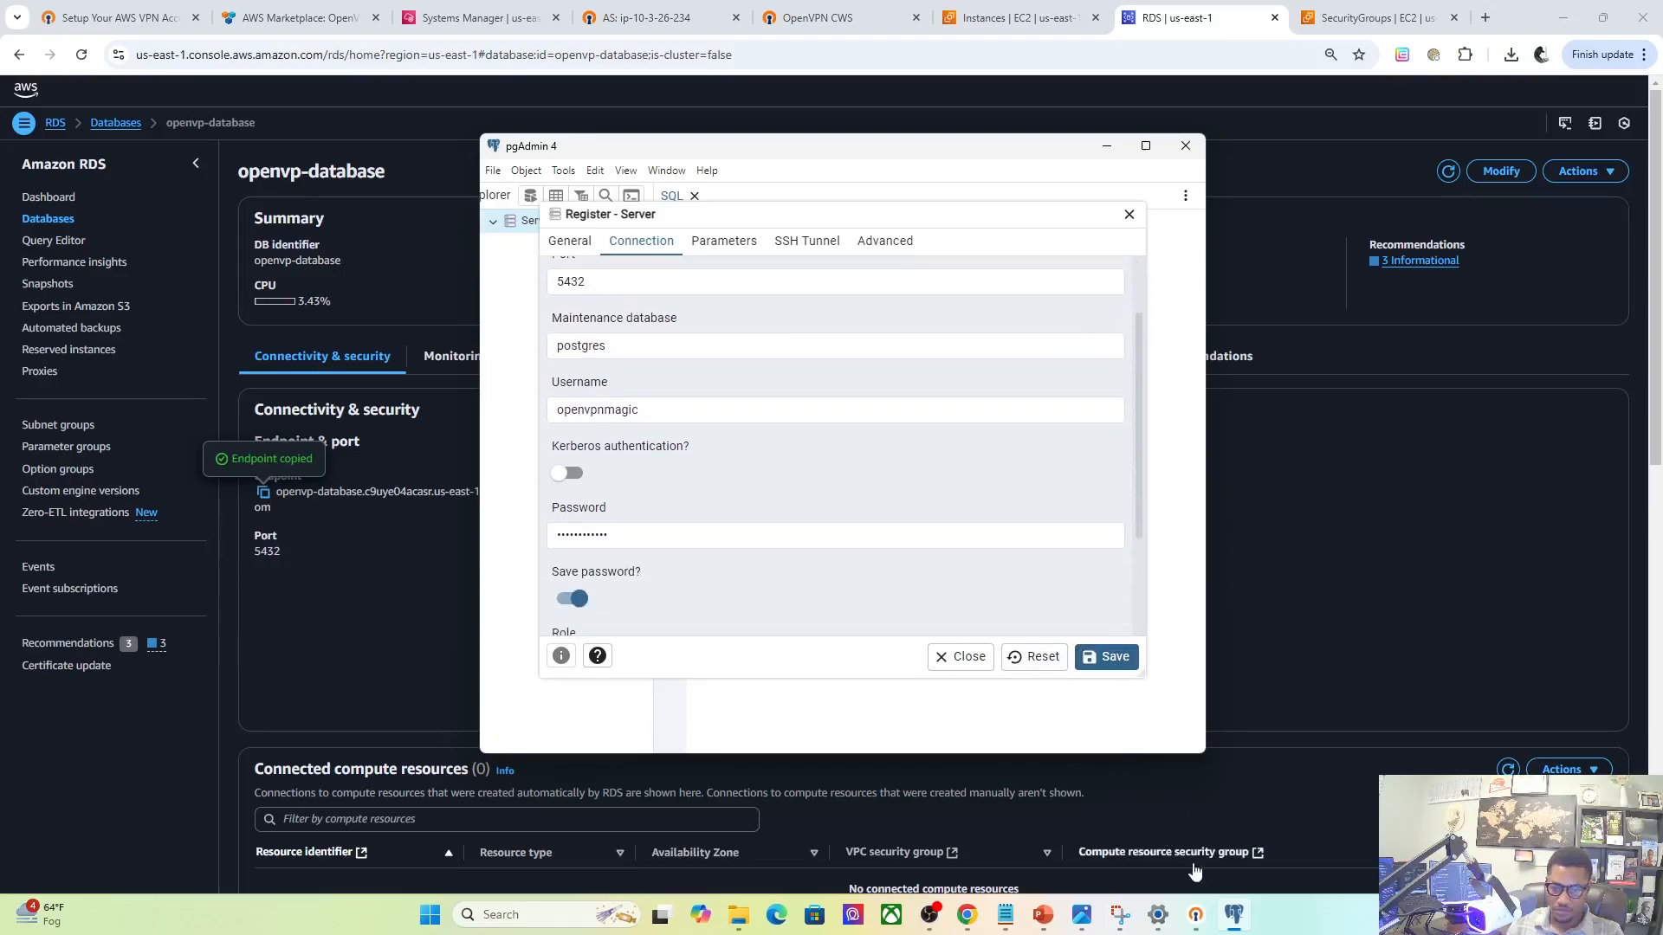
click(1199, 919)
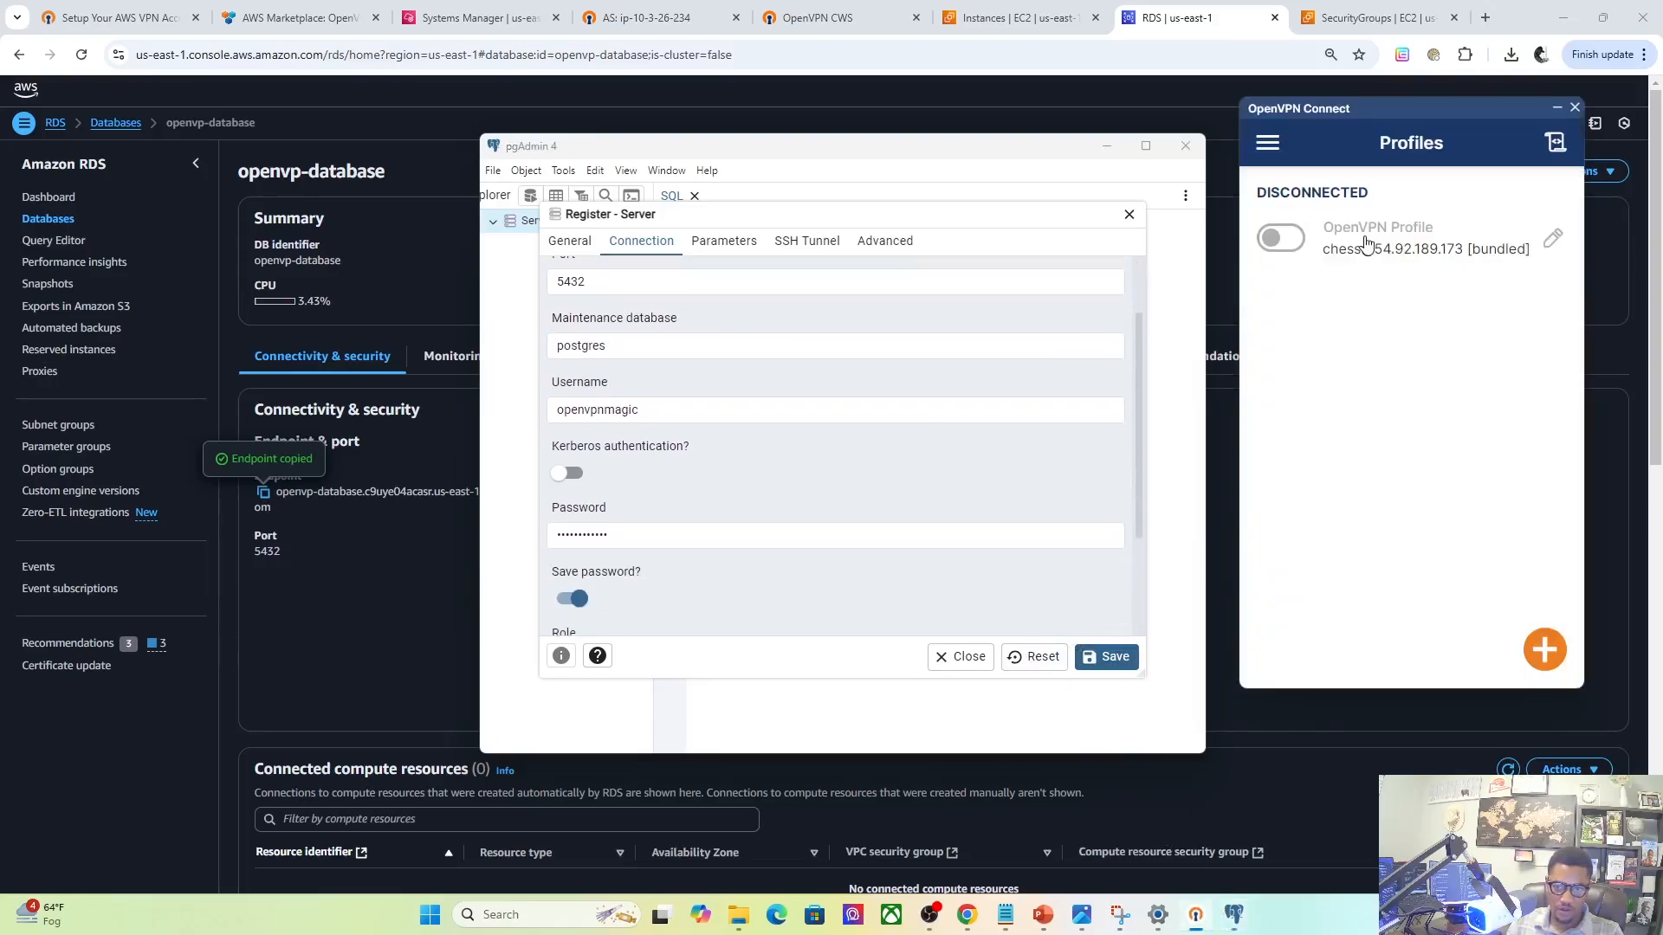
click(1108, 667)
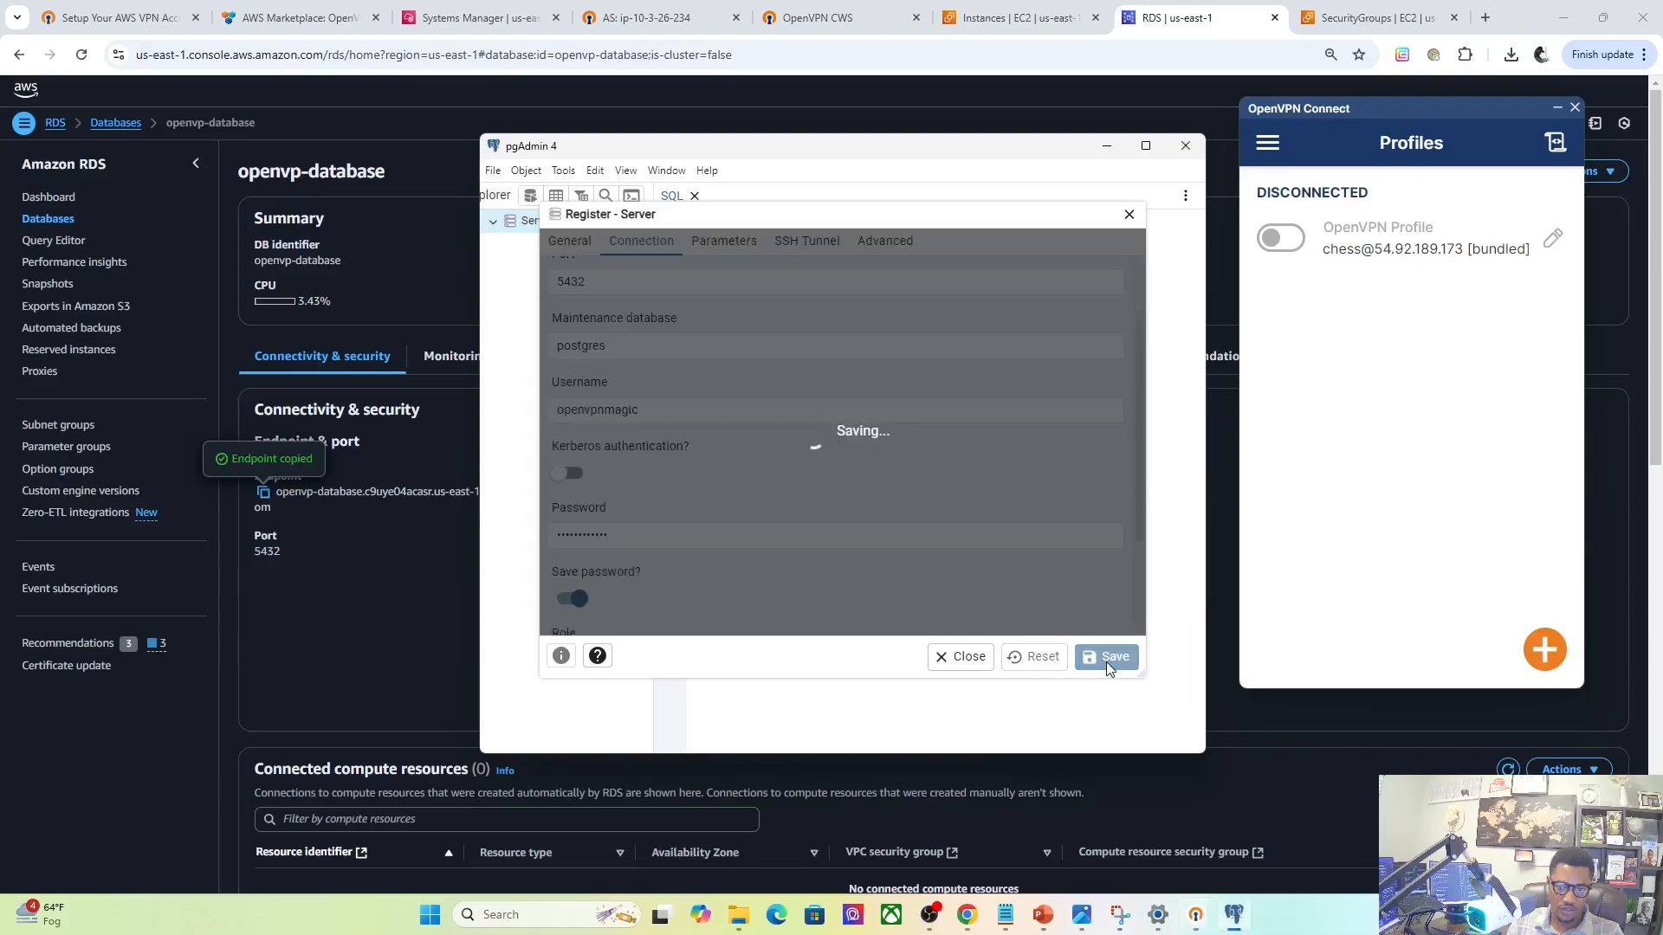